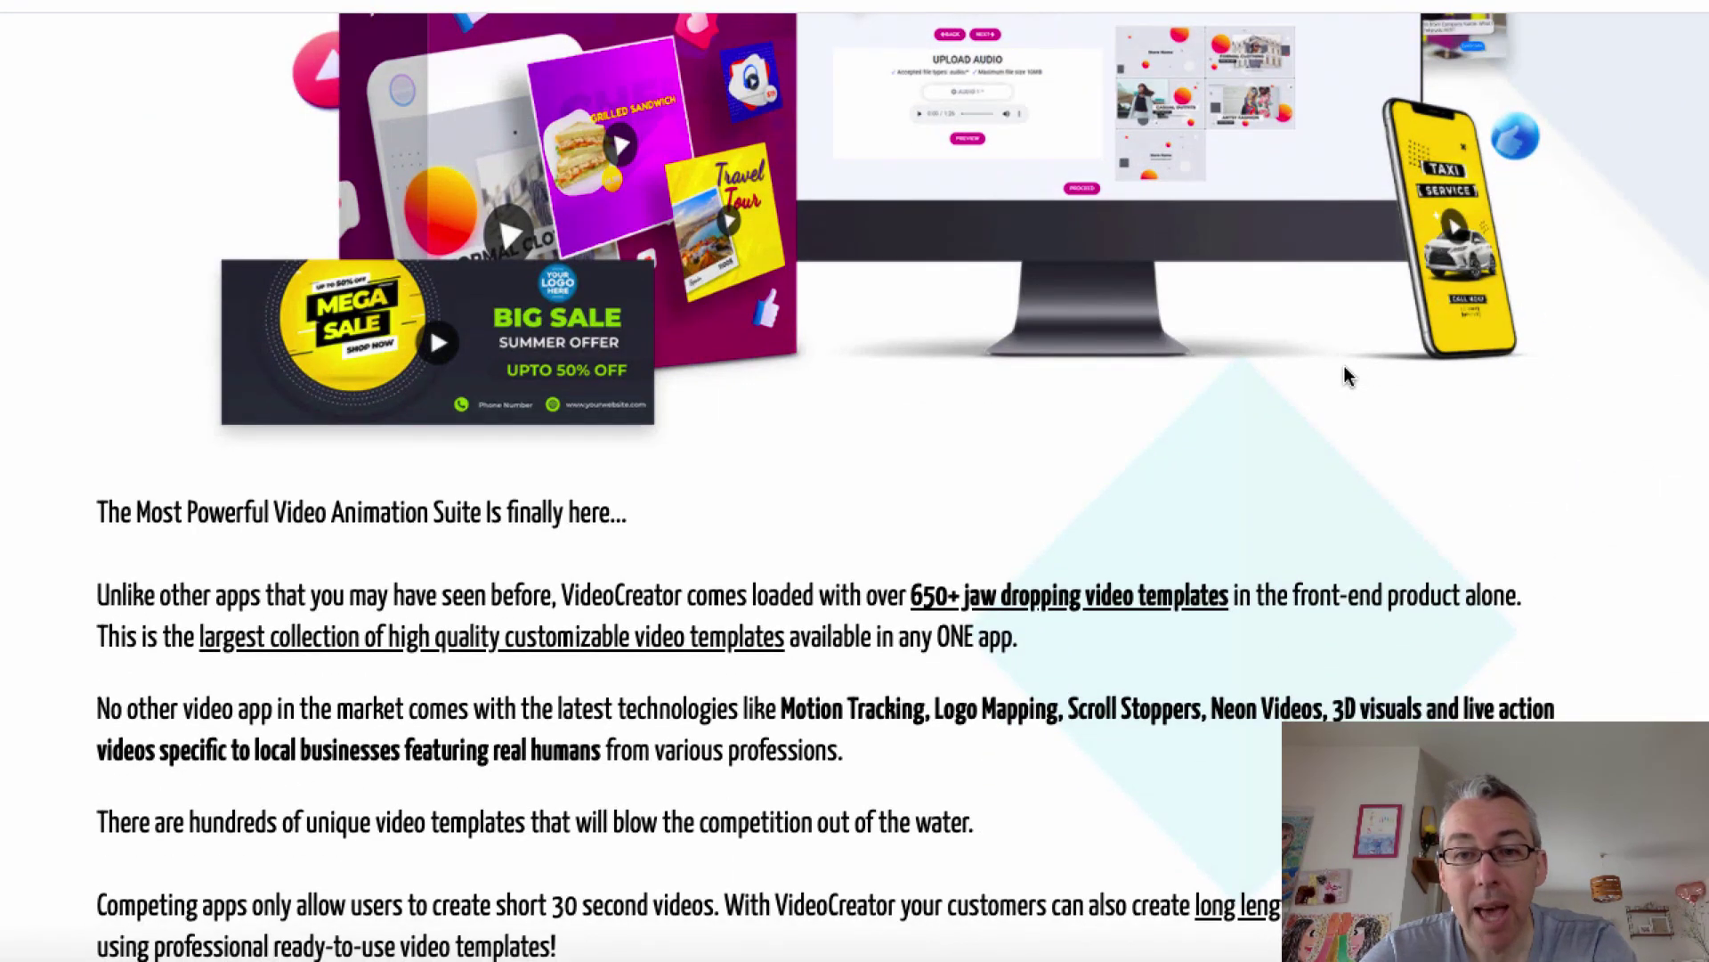
{"action": "scroll", "coordinate": [1345, 374], "scroll_direction": "down", "scroll_amount": 3}
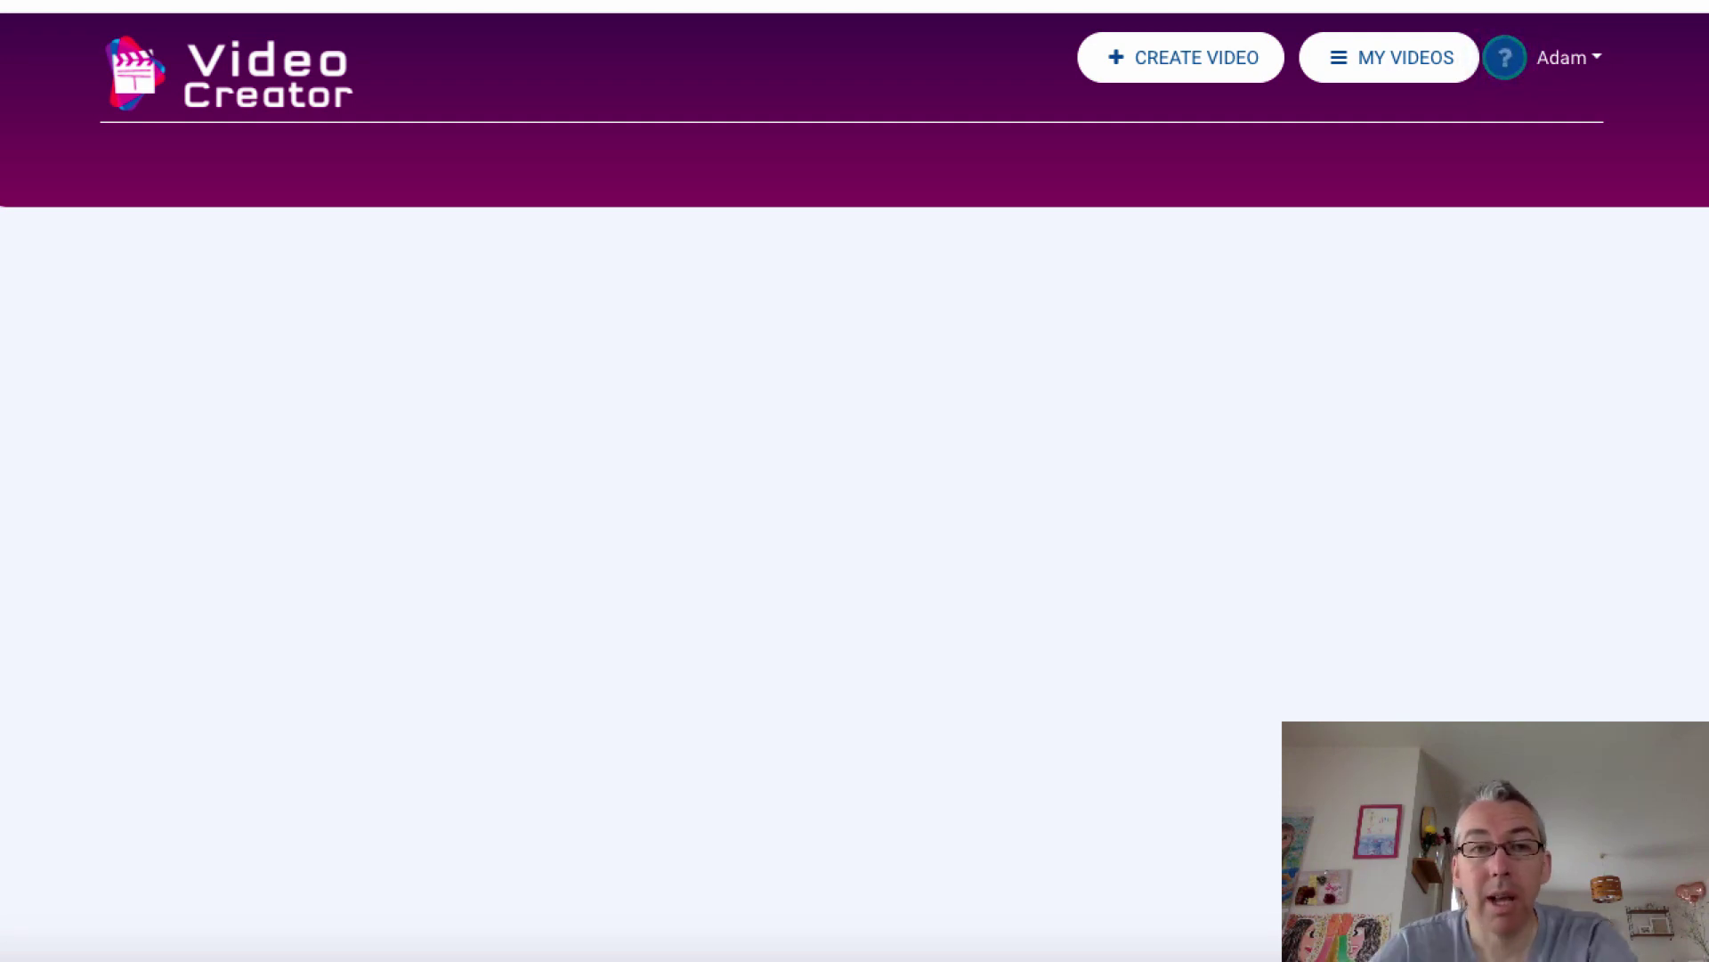
Open the Support page from the ? header button and scroll through its contact and 24-hour response details.
{"action": "scroll", "coordinate": [1124, 401], "scroll_direction": "down", "scroll_amount": 1}
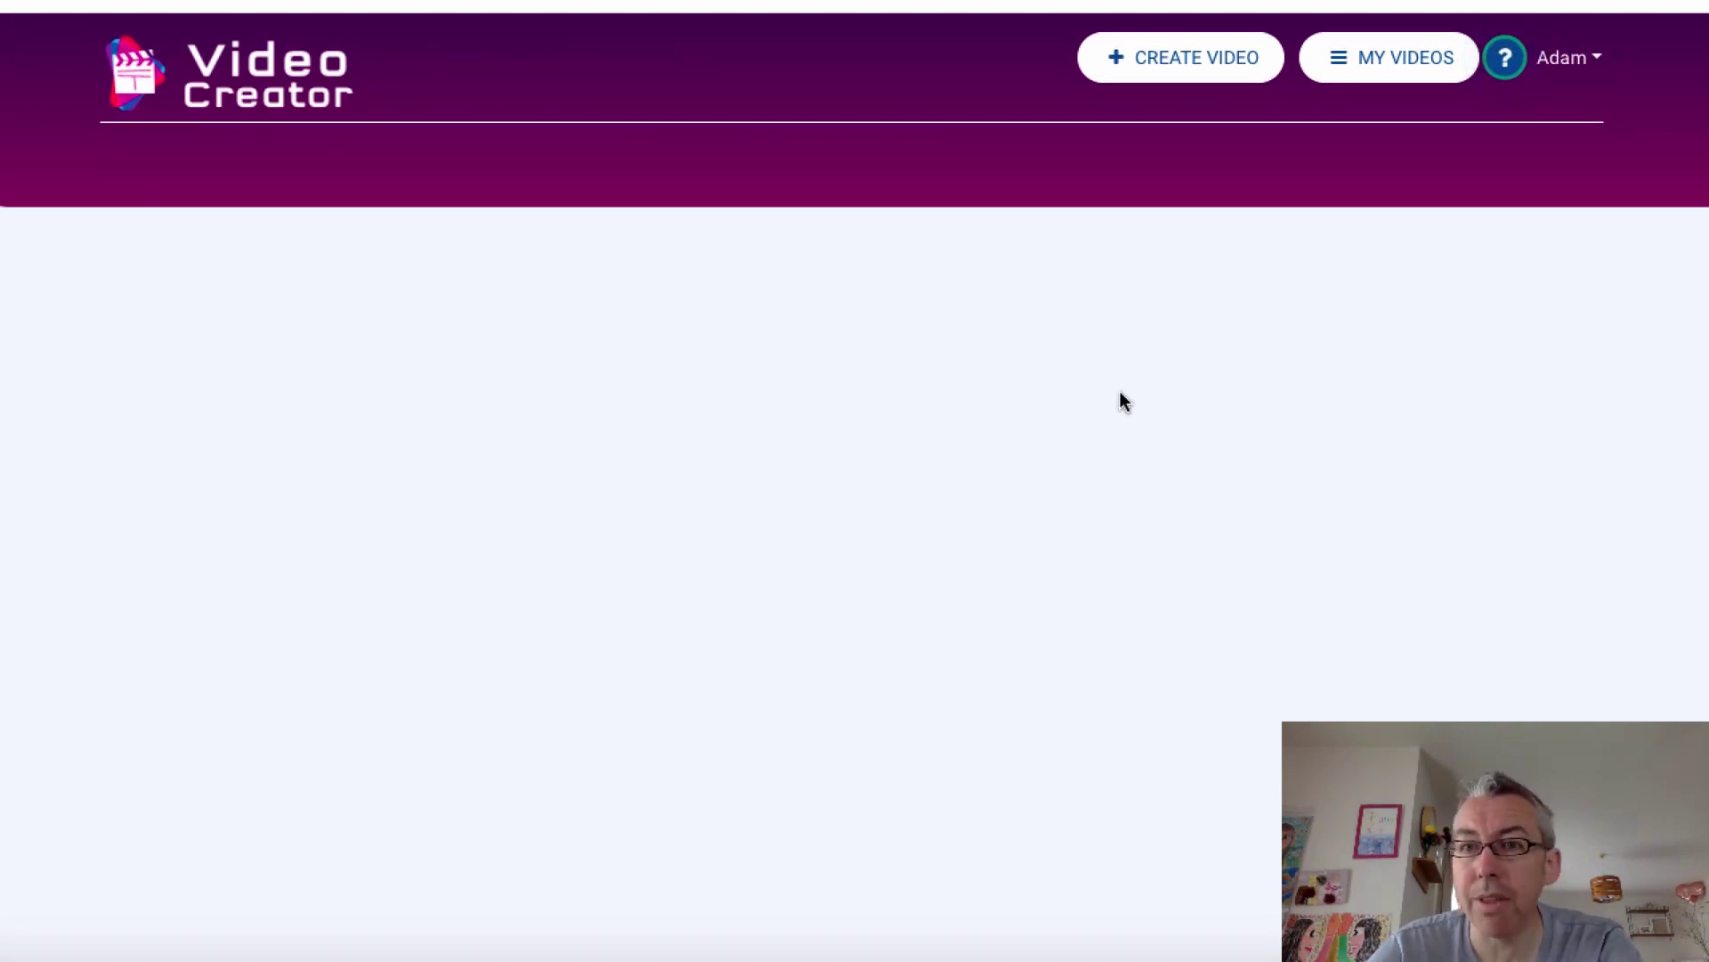
{"action": "left_click", "coordinate": [1502, 63]}
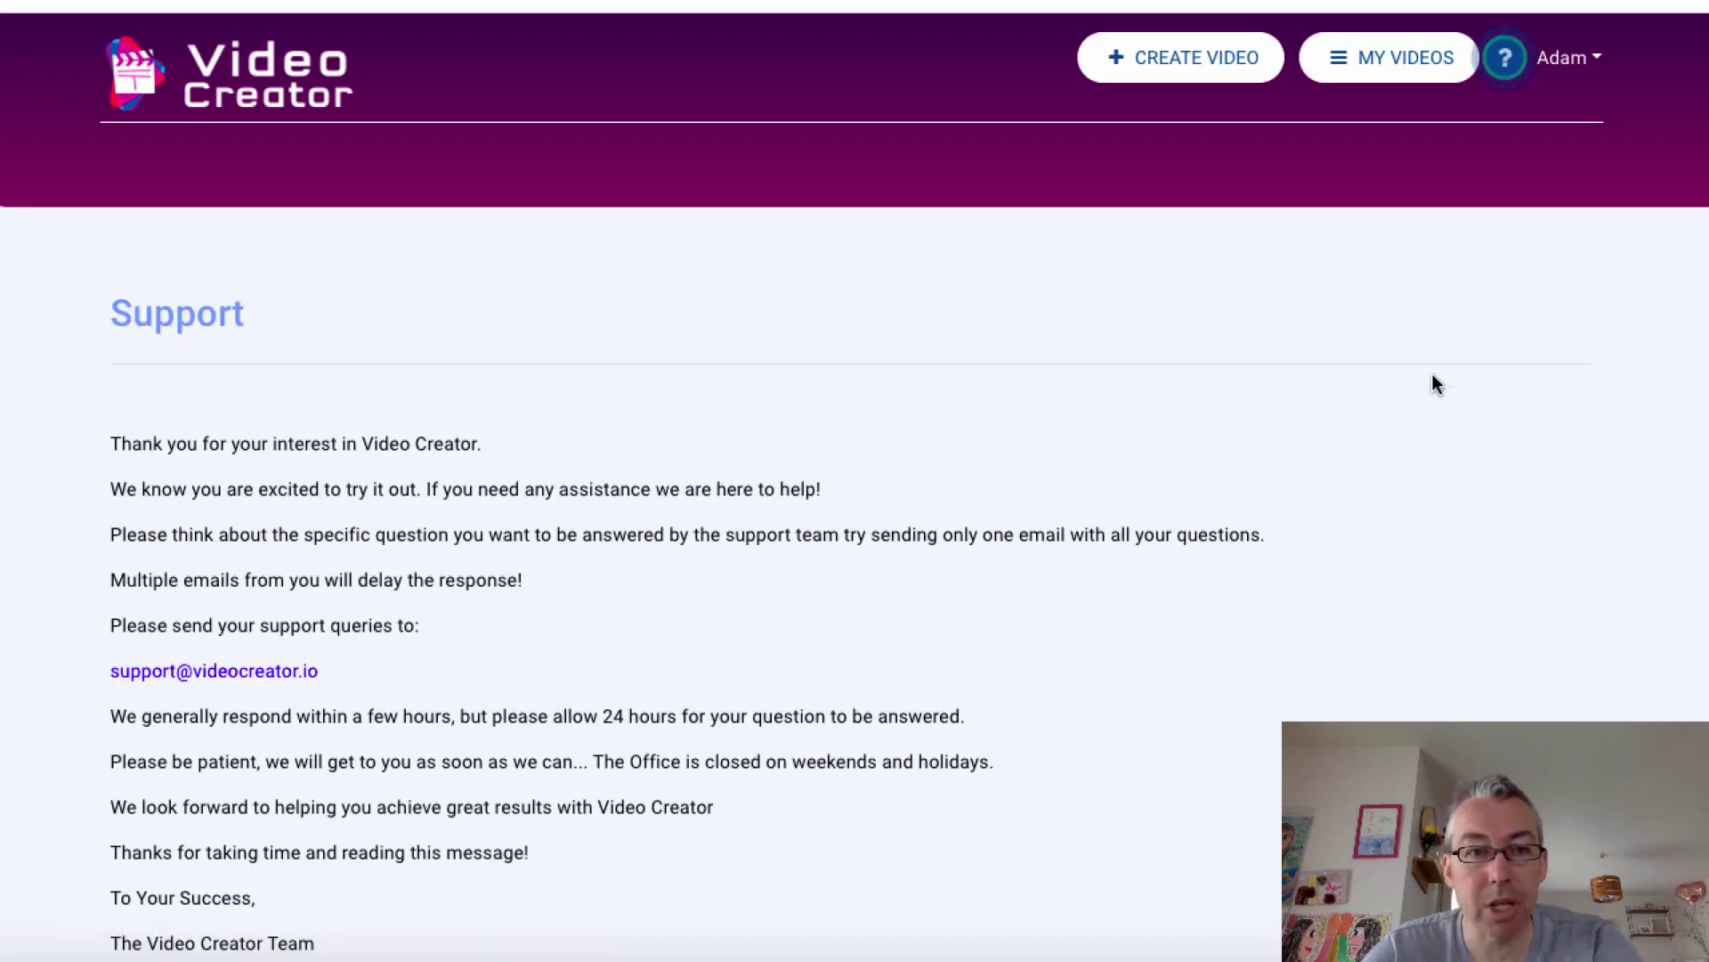
{"action": "scroll", "coordinate": [1285, 484], "scroll_direction": "down", "scroll_amount": 1}
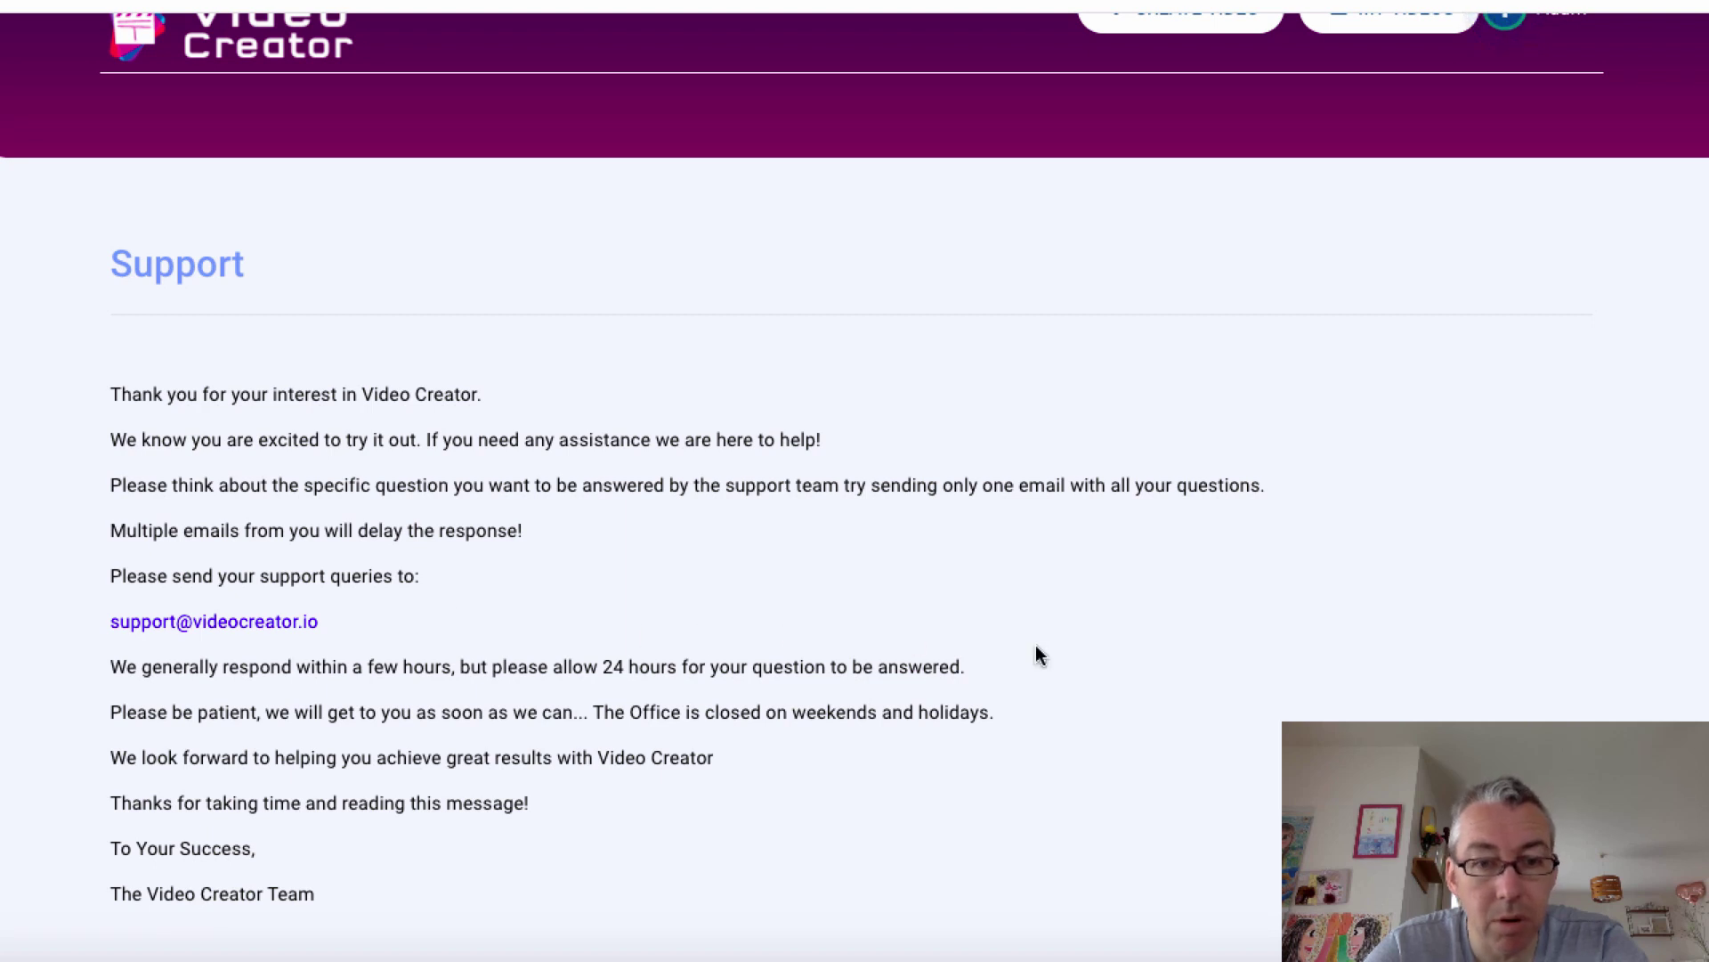
{"action": "scroll", "coordinate": [1034, 645], "scroll_direction": "up", "scroll_amount": 1}
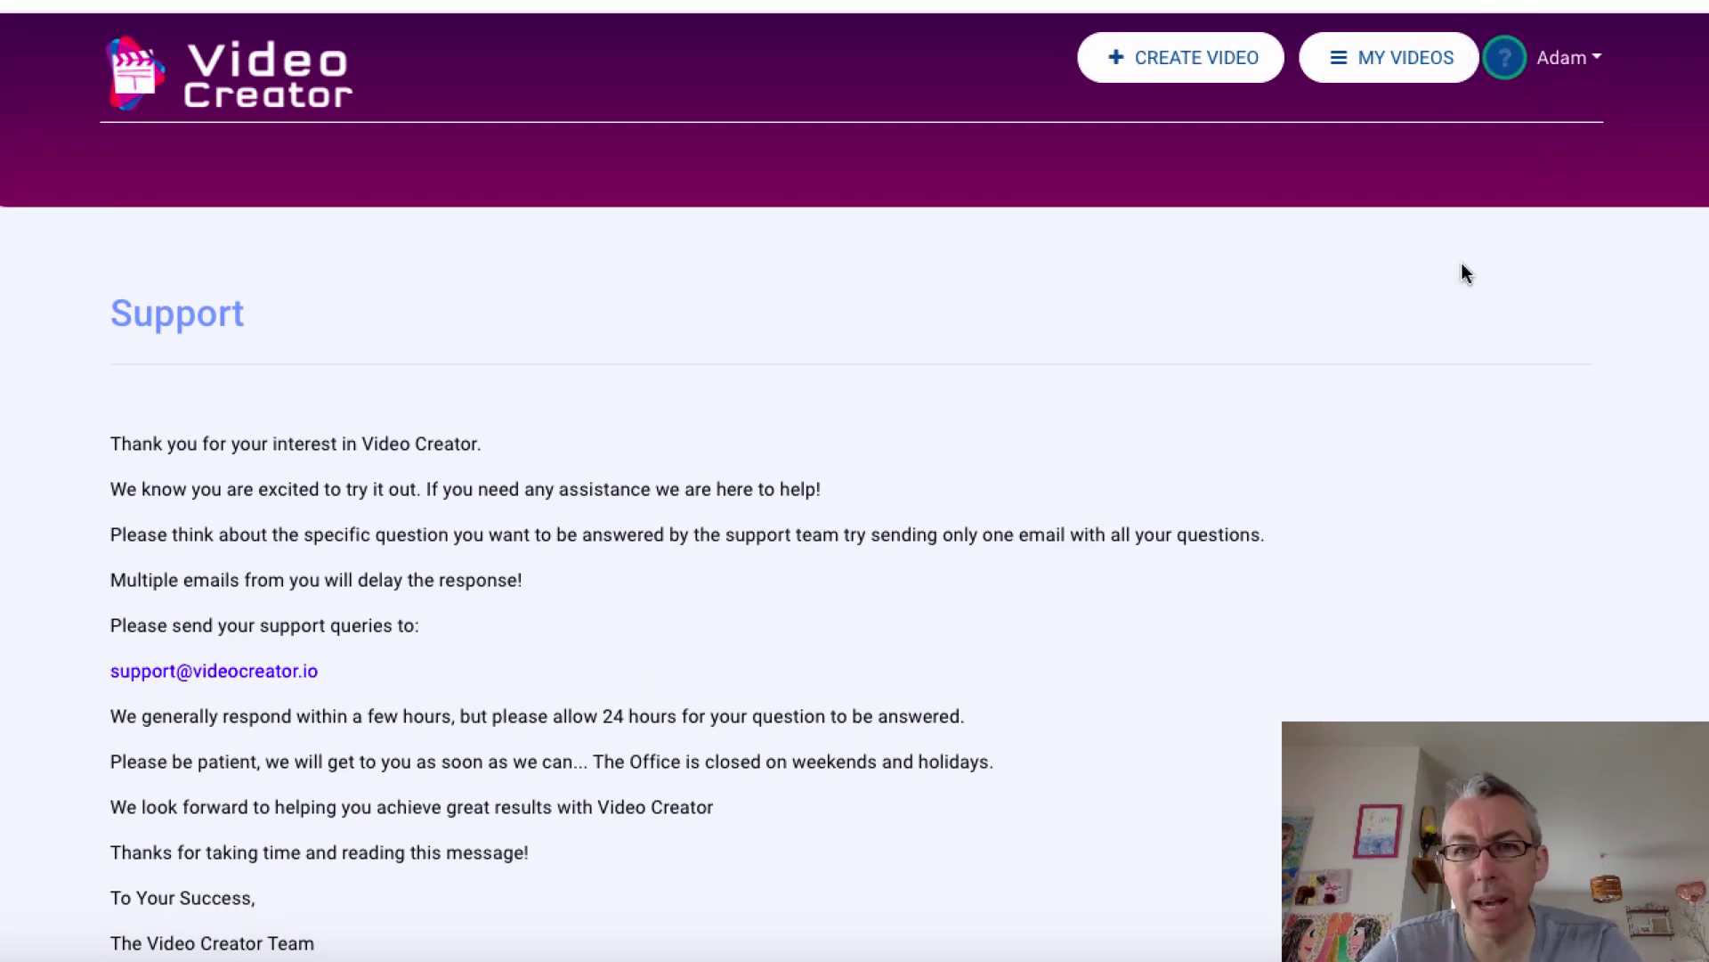
Start a new video with CREATE VIDEO and browse the 718-design template library.
{"action": "left_click", "coordinate": [1156, 57]}
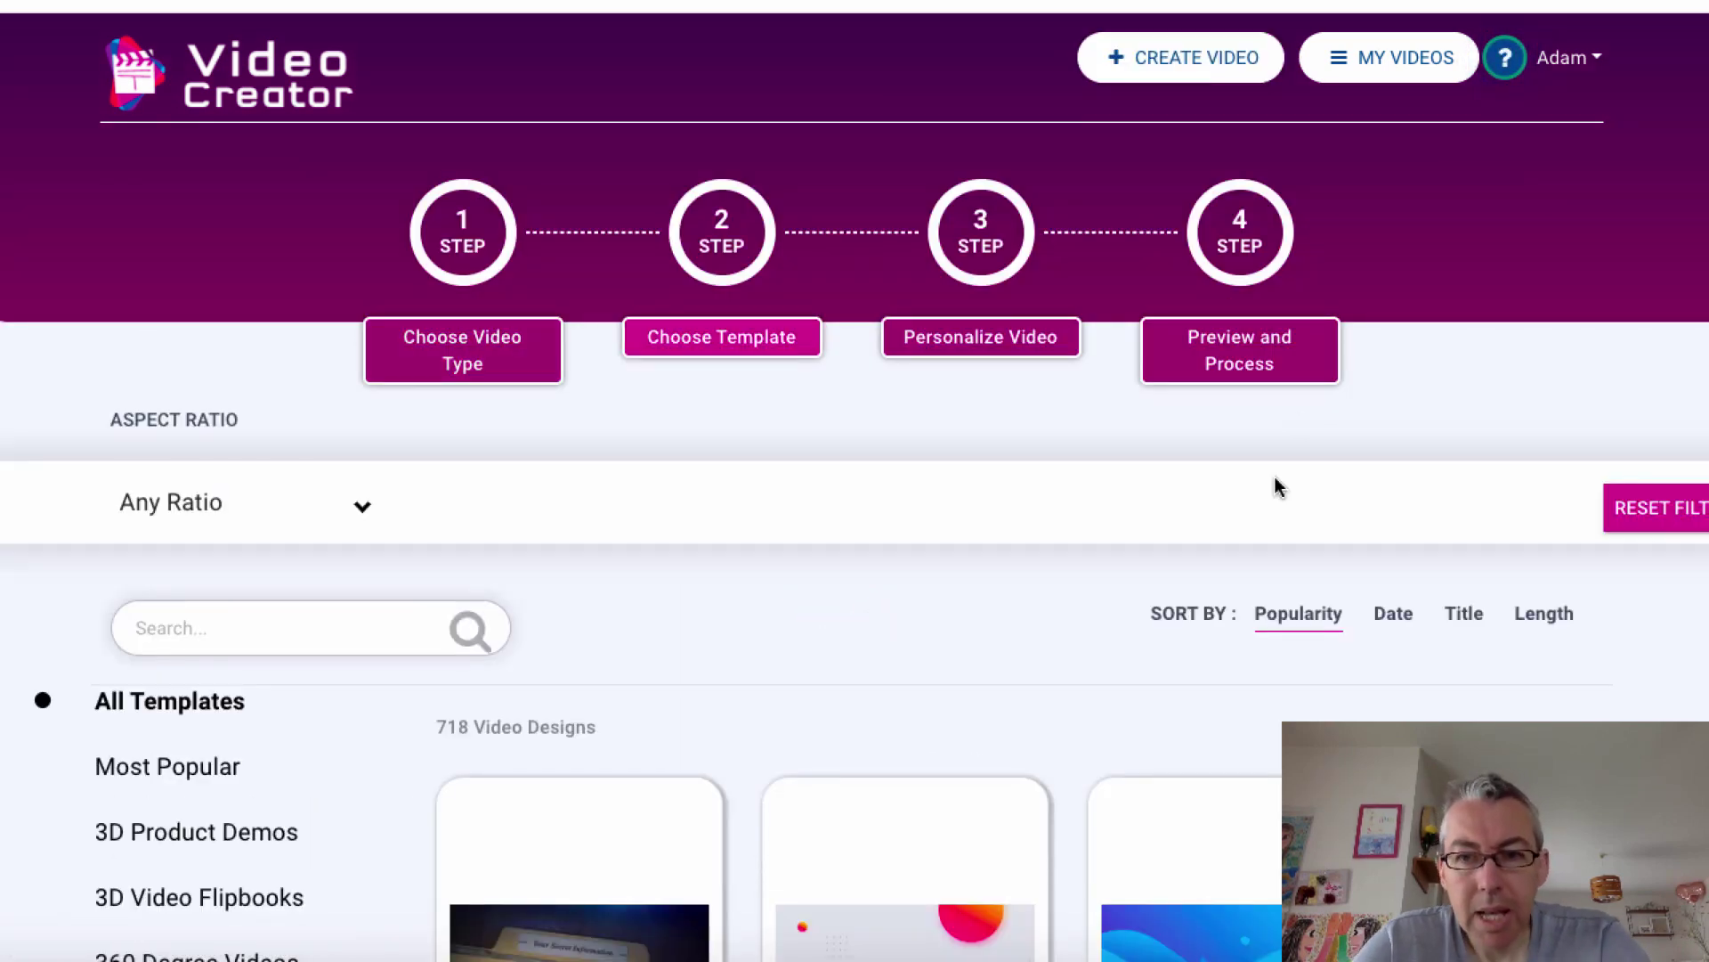
{"action": "scroll", "coordinate": [1176, 650], "scroll_direction": "right", "scroll_amount": 1}
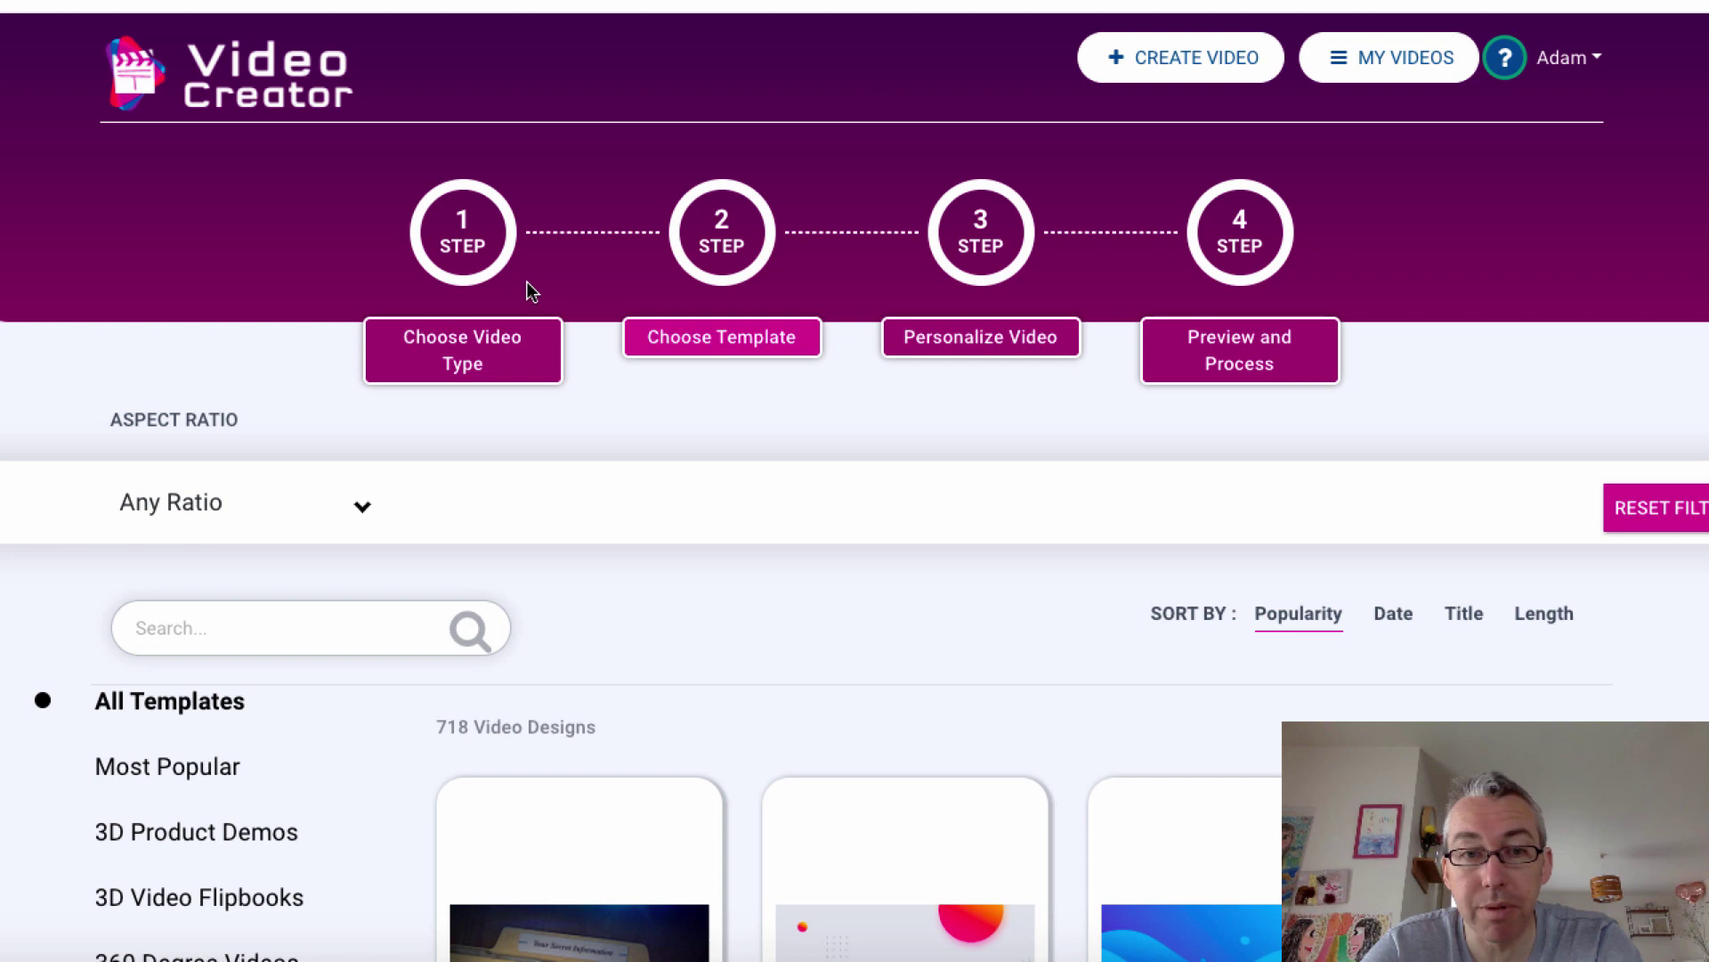
Go back to the first wizard step and filter templates to Motion Tracking Videos.
{"action": "left_click", "coordinate": [454, 361]}
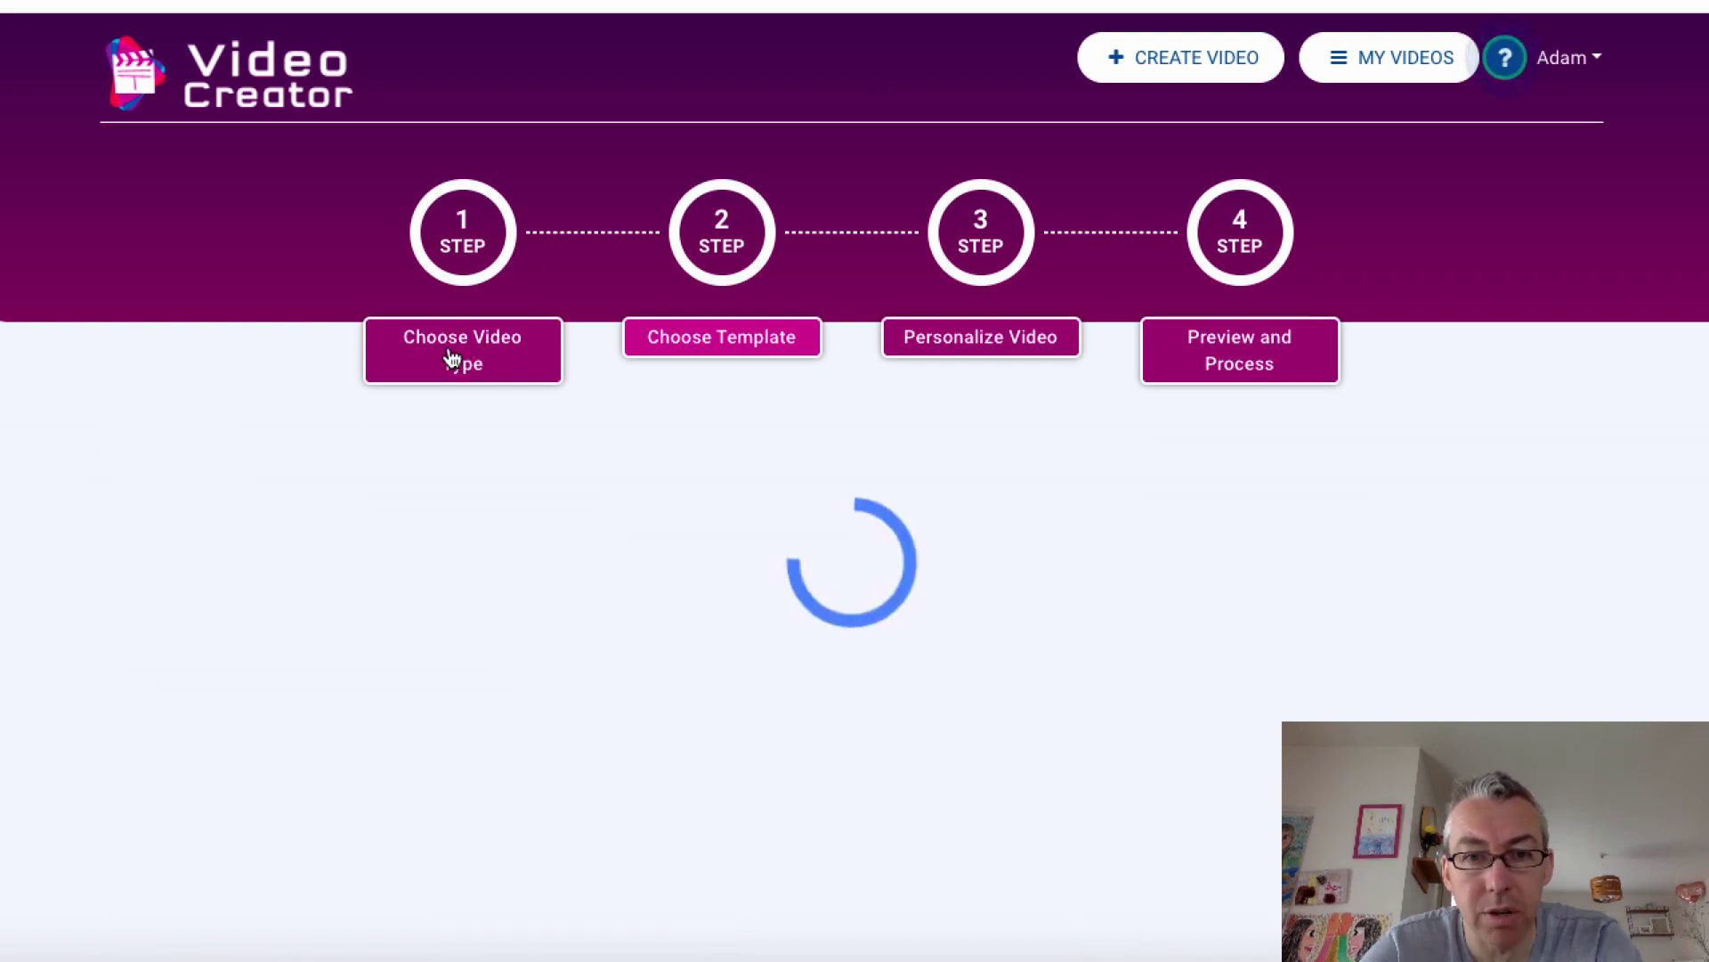
{"action": "scroll", "coordinate": [450, 592], "scroll_direction": "down", "scroll_amount": 4}
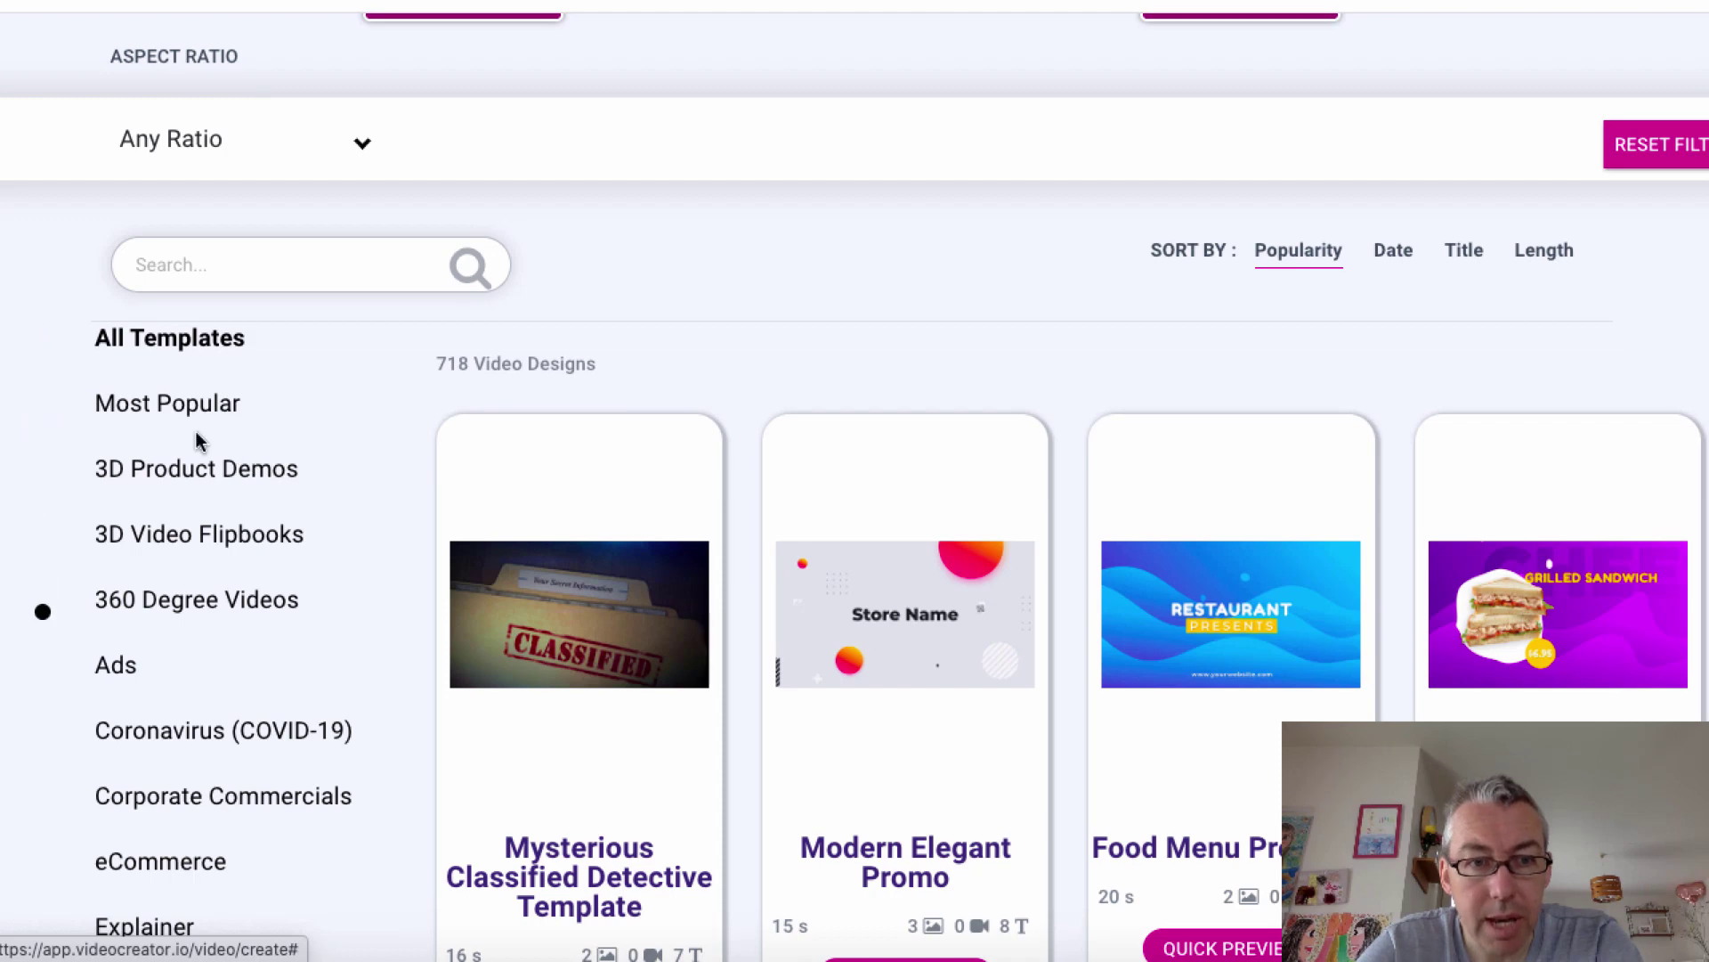
{"action": "scroll", "coordinate": [237, 755], "scroll_direction": "down", "scroll_amount": 3}
{"action": "scroll", "coordinate": [233, 759], "scroll_direction": "down", "scroll_amount": 2}
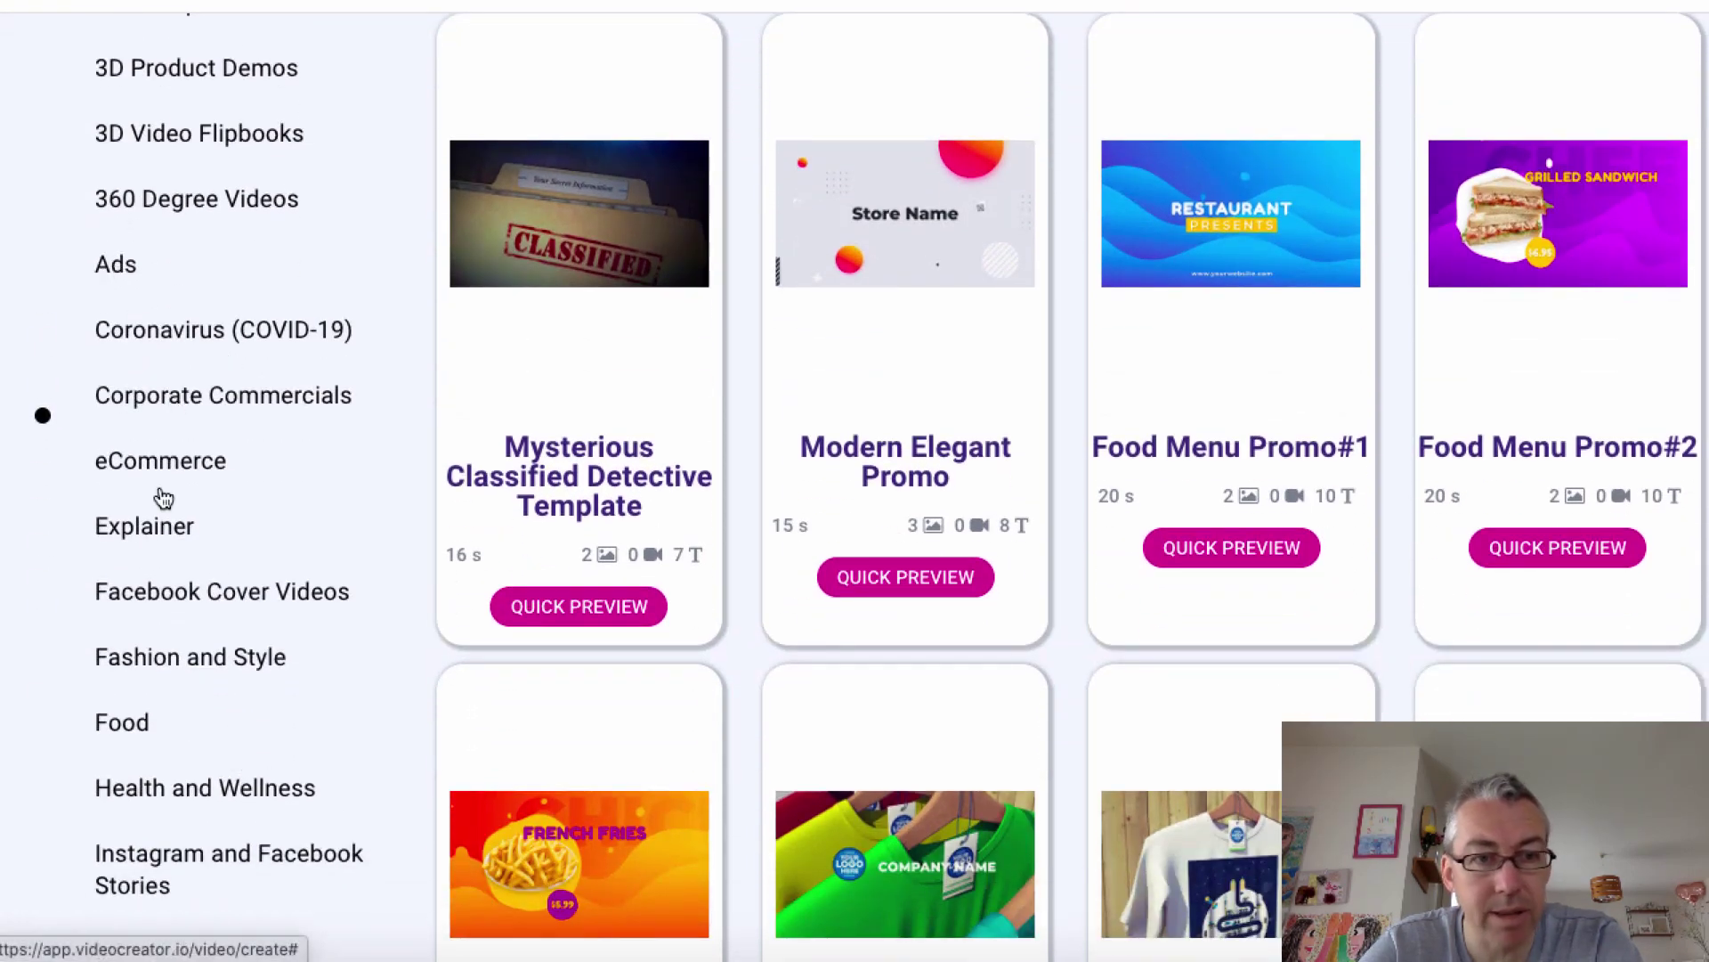
{"action": "scroll", "coordinate": [161, 490], "scroll_direction": "down", "scroll_amount": 2}
{"action": "scroll", "coordinate": [153, 507], "scroll_direction": "down", "scroll_amount": 5}
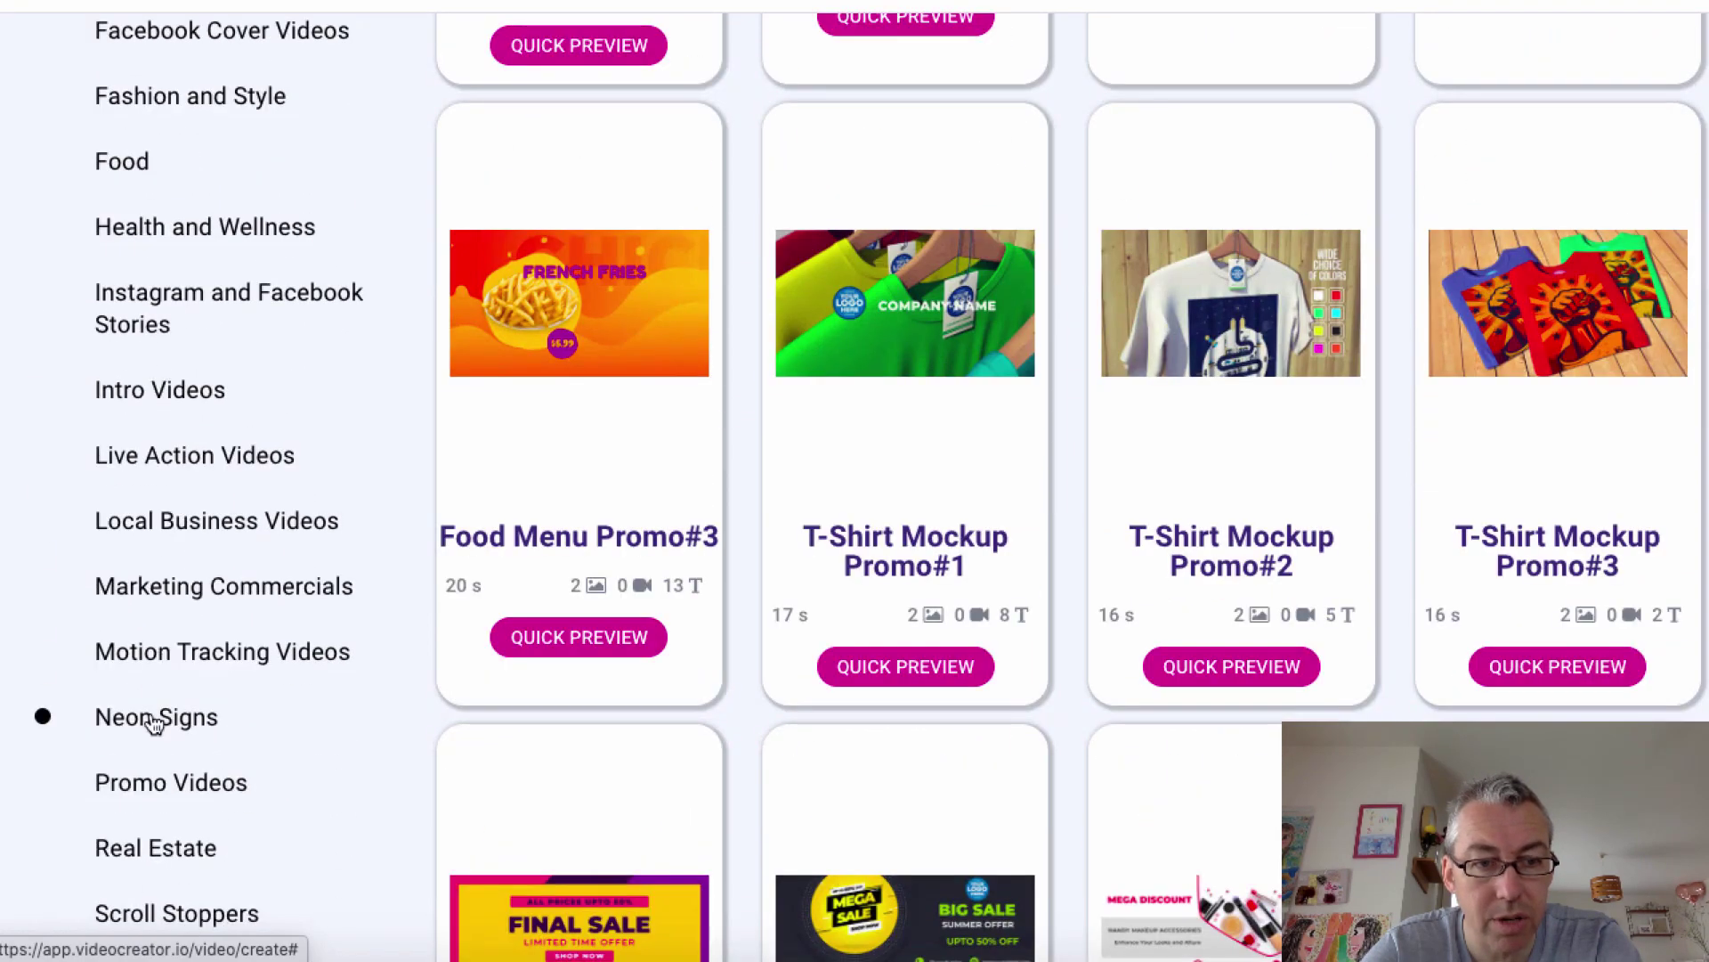
{"action": "left_click", "coordinate": [156, 659]}
Switch the filter to 3D Video Flipbooks, showing 3 designs including Flipping Page Video Catalog Maker.
{"action": "scroll", "coordinate": [355, 646], "scroll_direction": "down", "scroll_amount": 2}
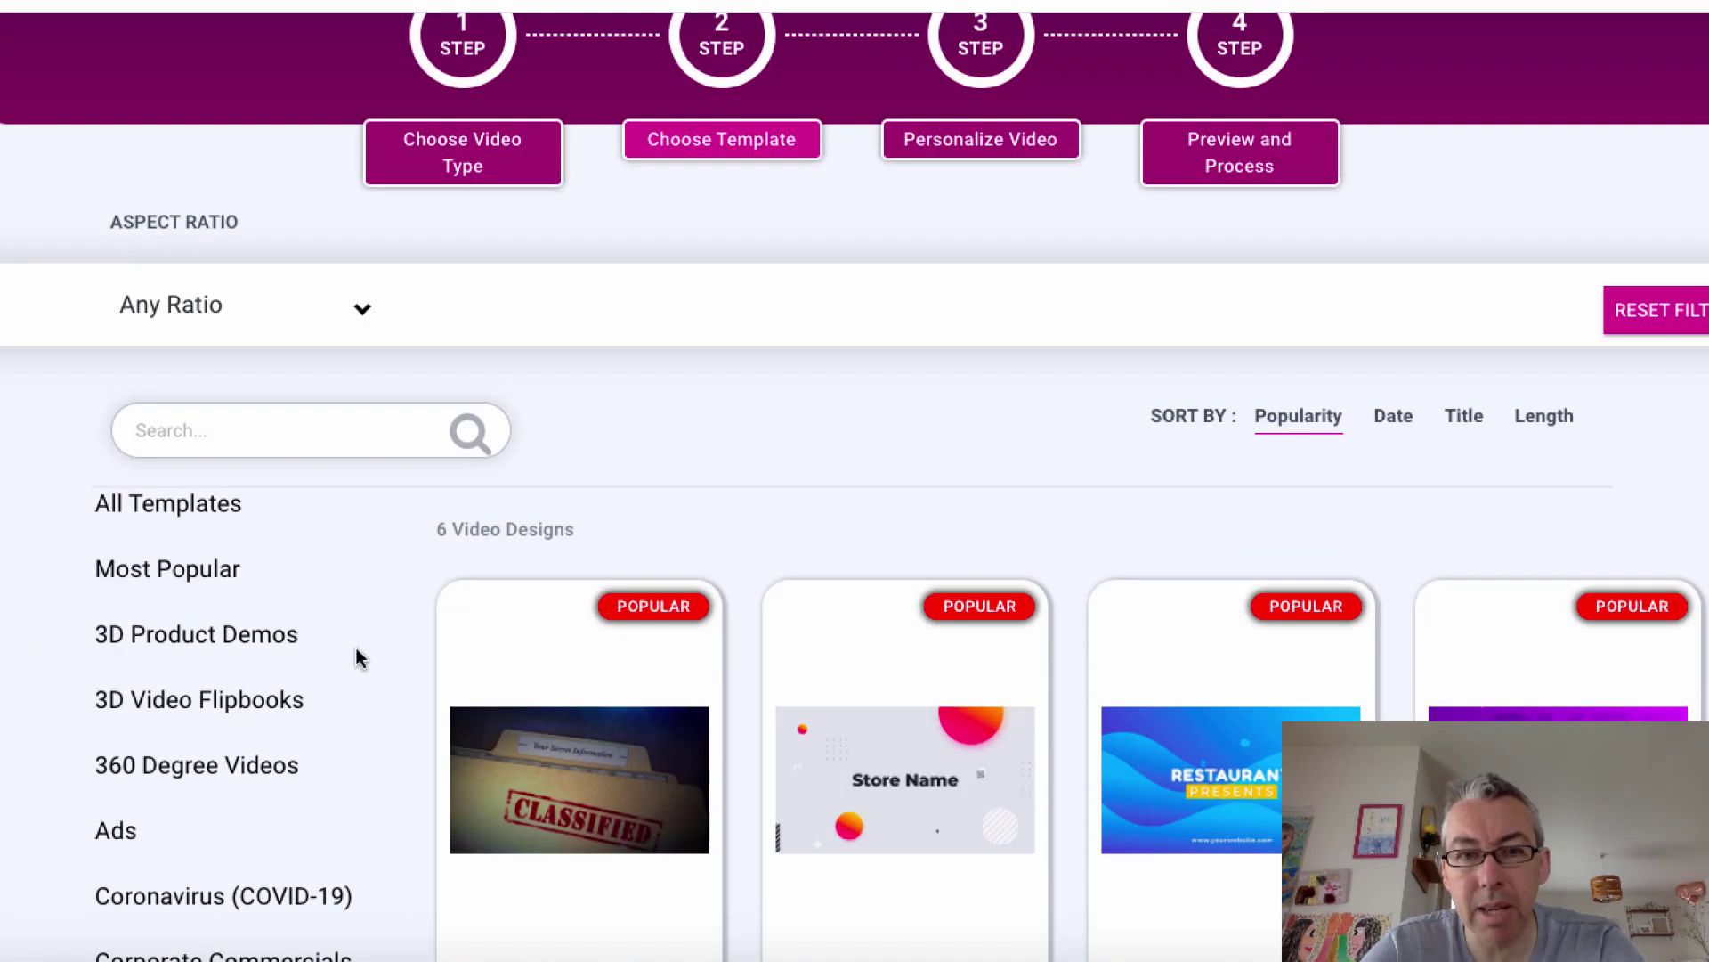
{"action": "scroll", "coordinate": [356, 659], "scroll_direction": "down", "scroll_amount": 2}
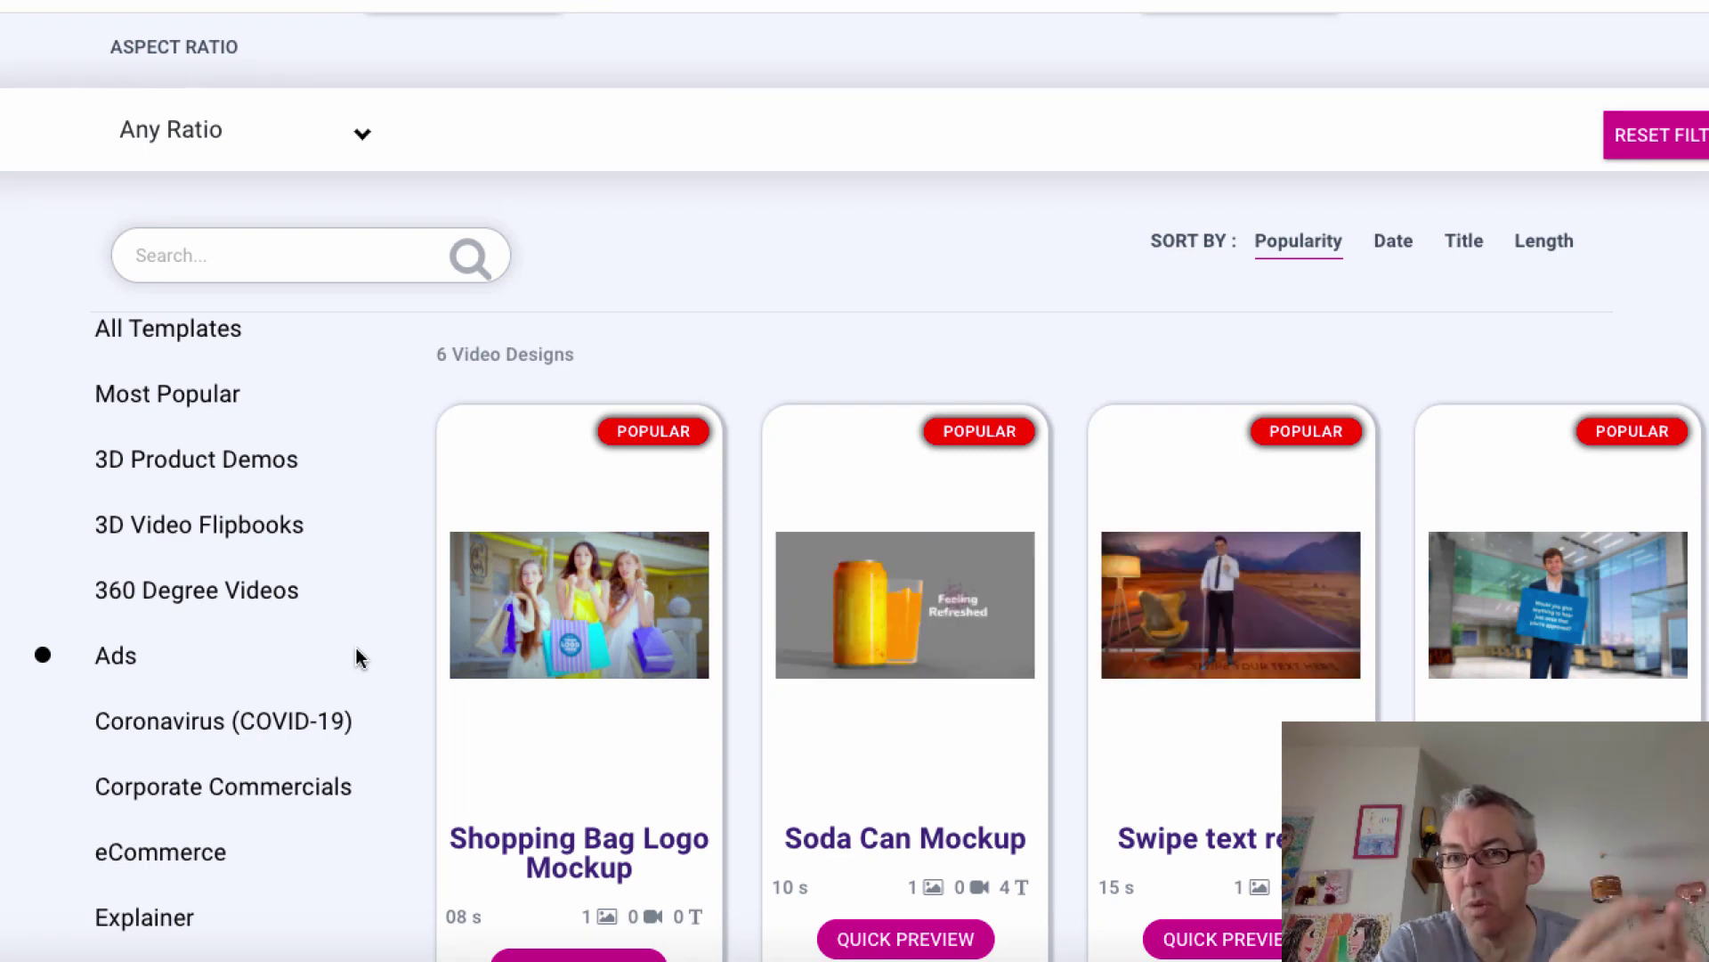
{"action": "scroll", "coordinate": [458, 716], "scroll_direction": "down", "scroll_amount": 4}
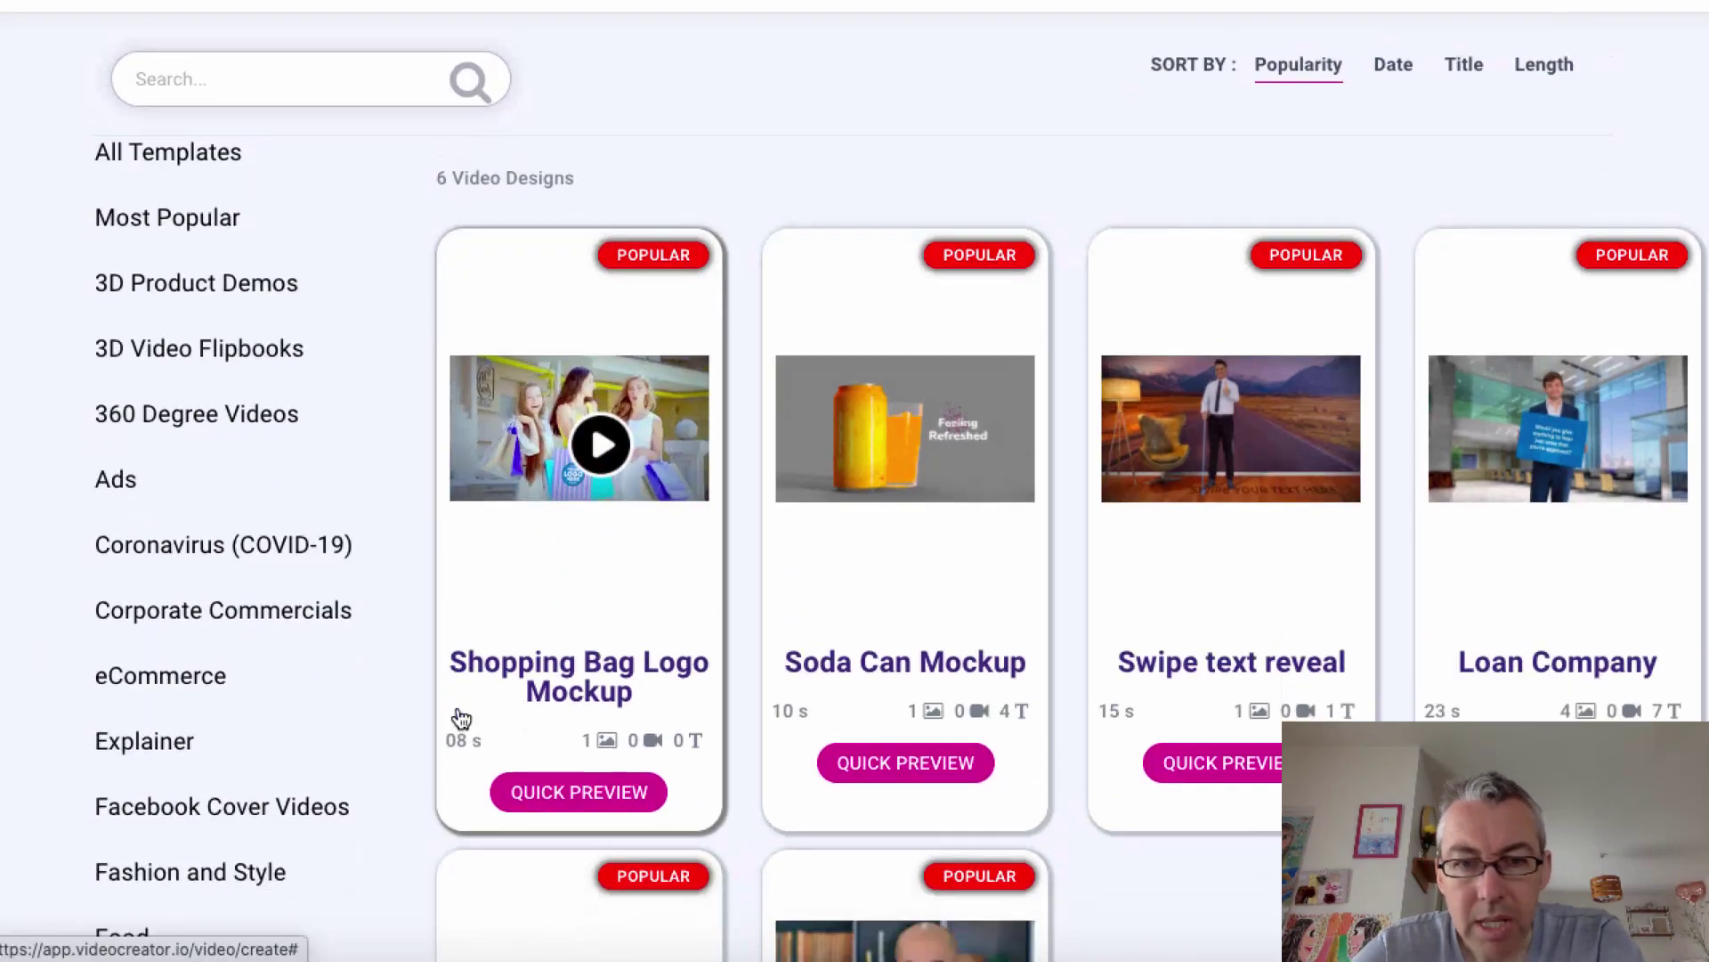
{"action": "scroll", "coordinate": [460, 718], "scroll_direction": "down", "scroll_amount": 7}
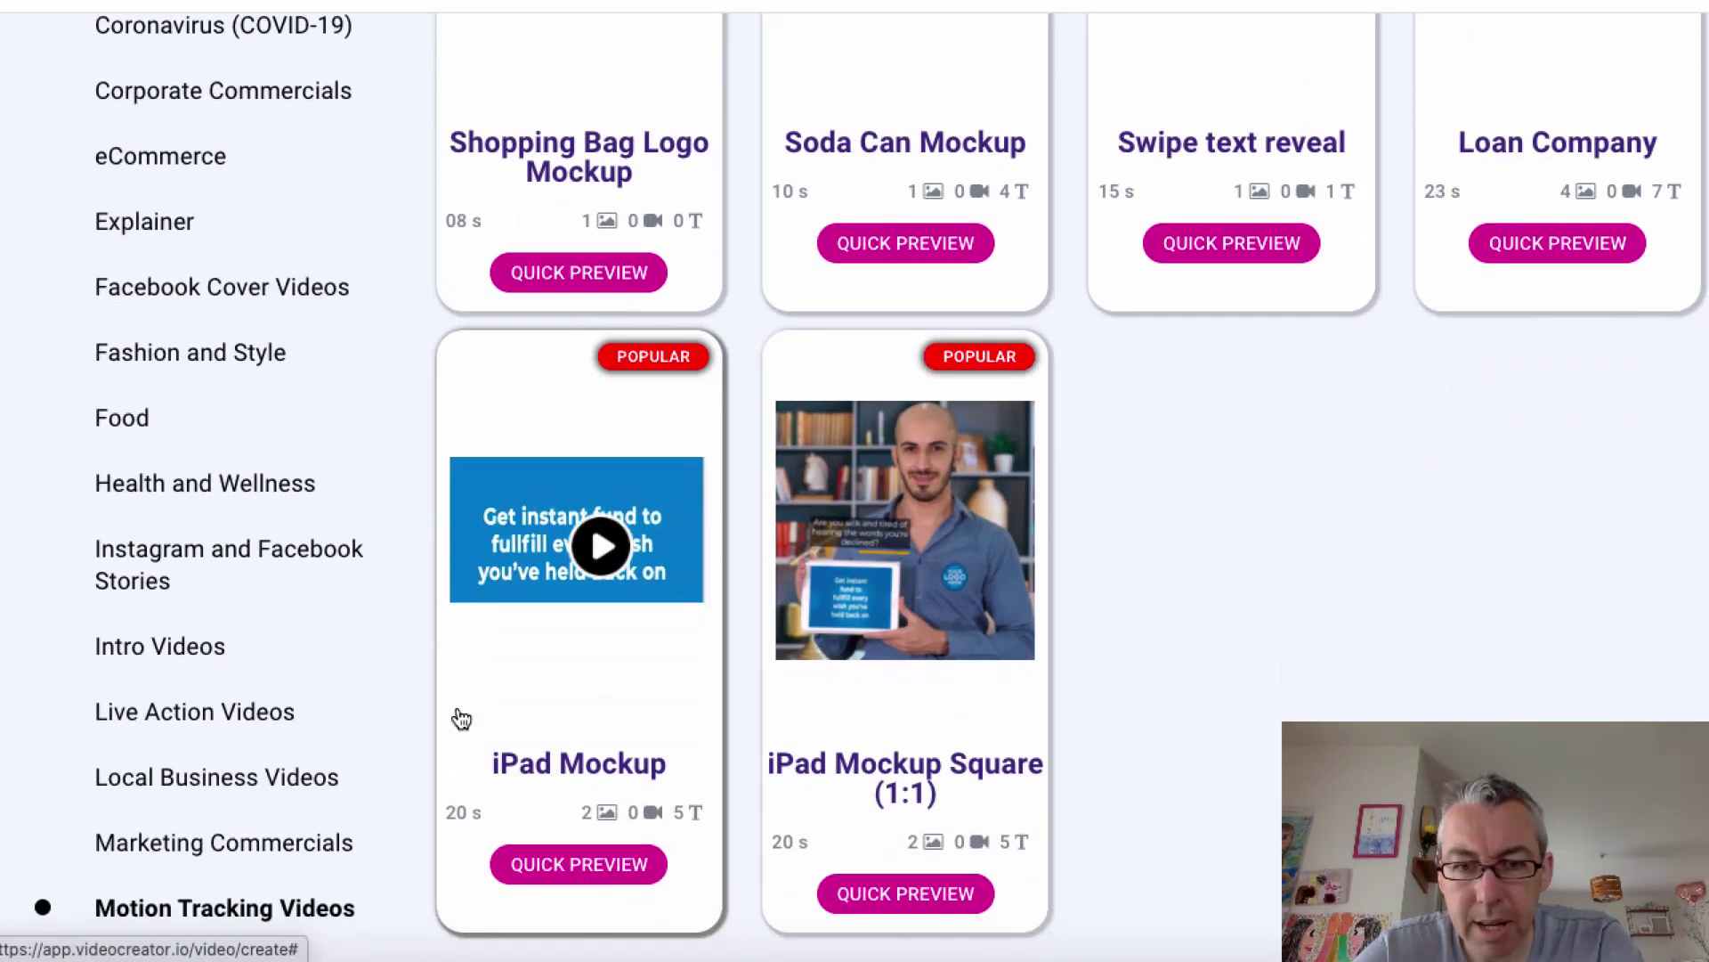
{"action": "scroll", "coordinate": [461, 718], "scroll_direction": "up", "scroll_amount": 4}
{"action": "scroll", "coordinate": [460, 719], "scroll_direction": "down", "scroll_amount": 2}
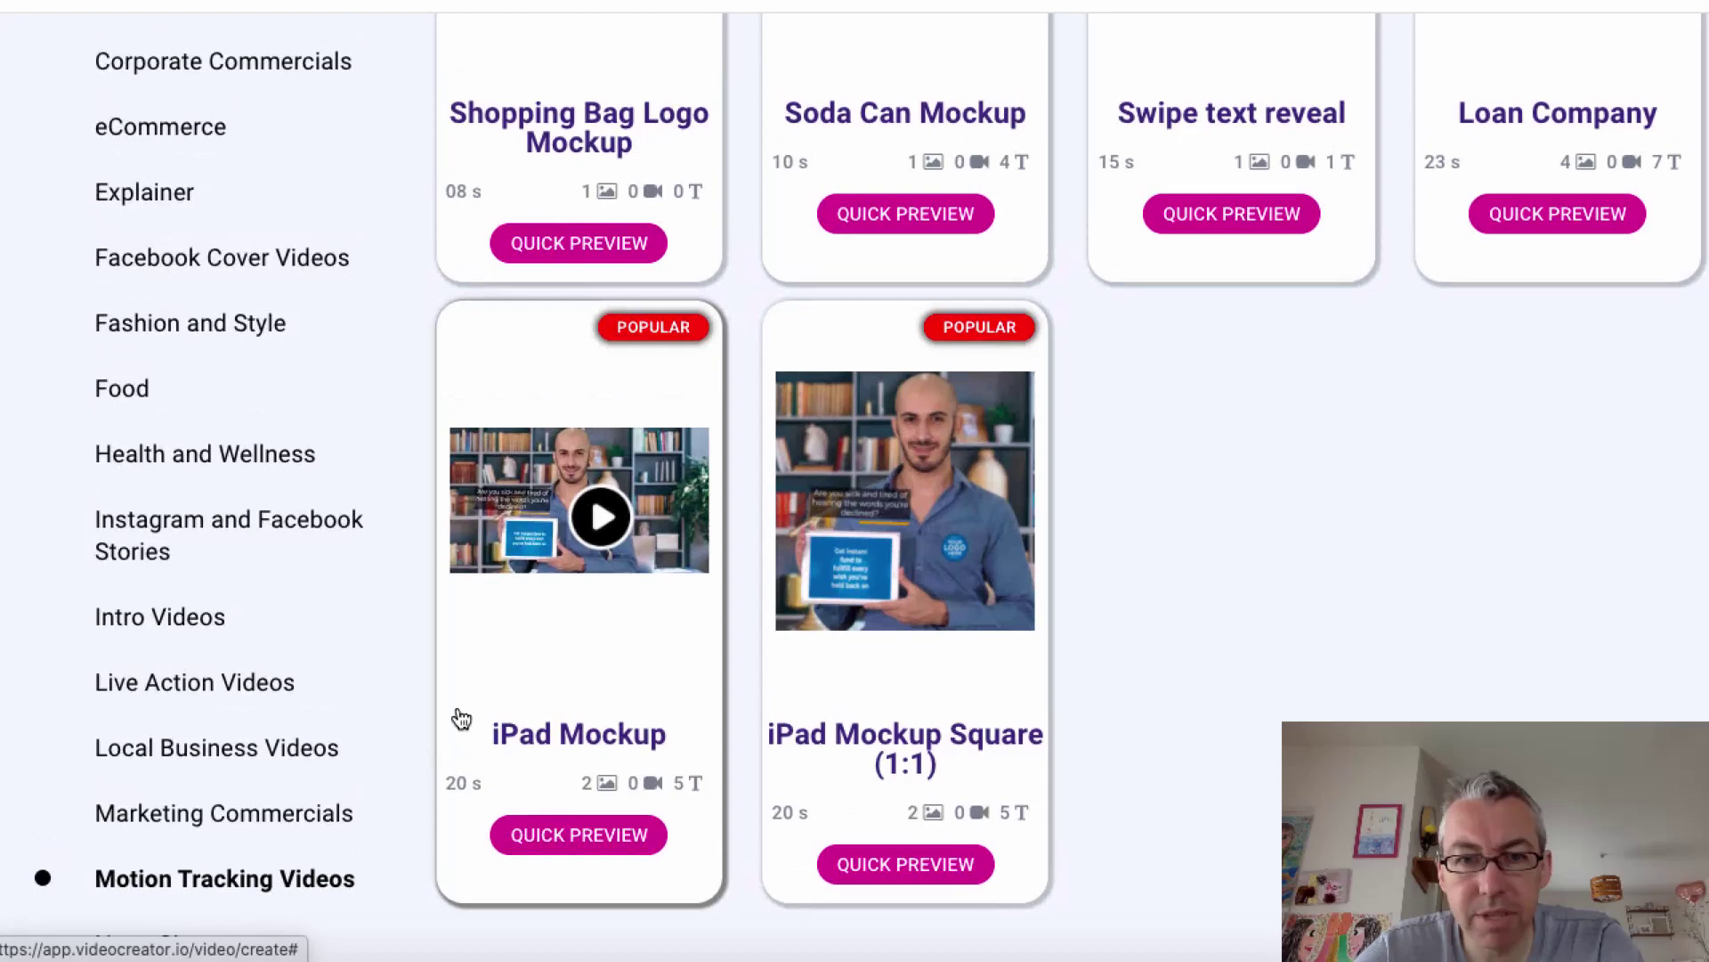
{"action": "scroll", "coordinate": [460, 719], "scroll_direction": "up", "scroll_amount": 5}
{"action": "scroll", "coordinate": [460, 719], "scroll_direction": "up", "scroll_amount": 1}
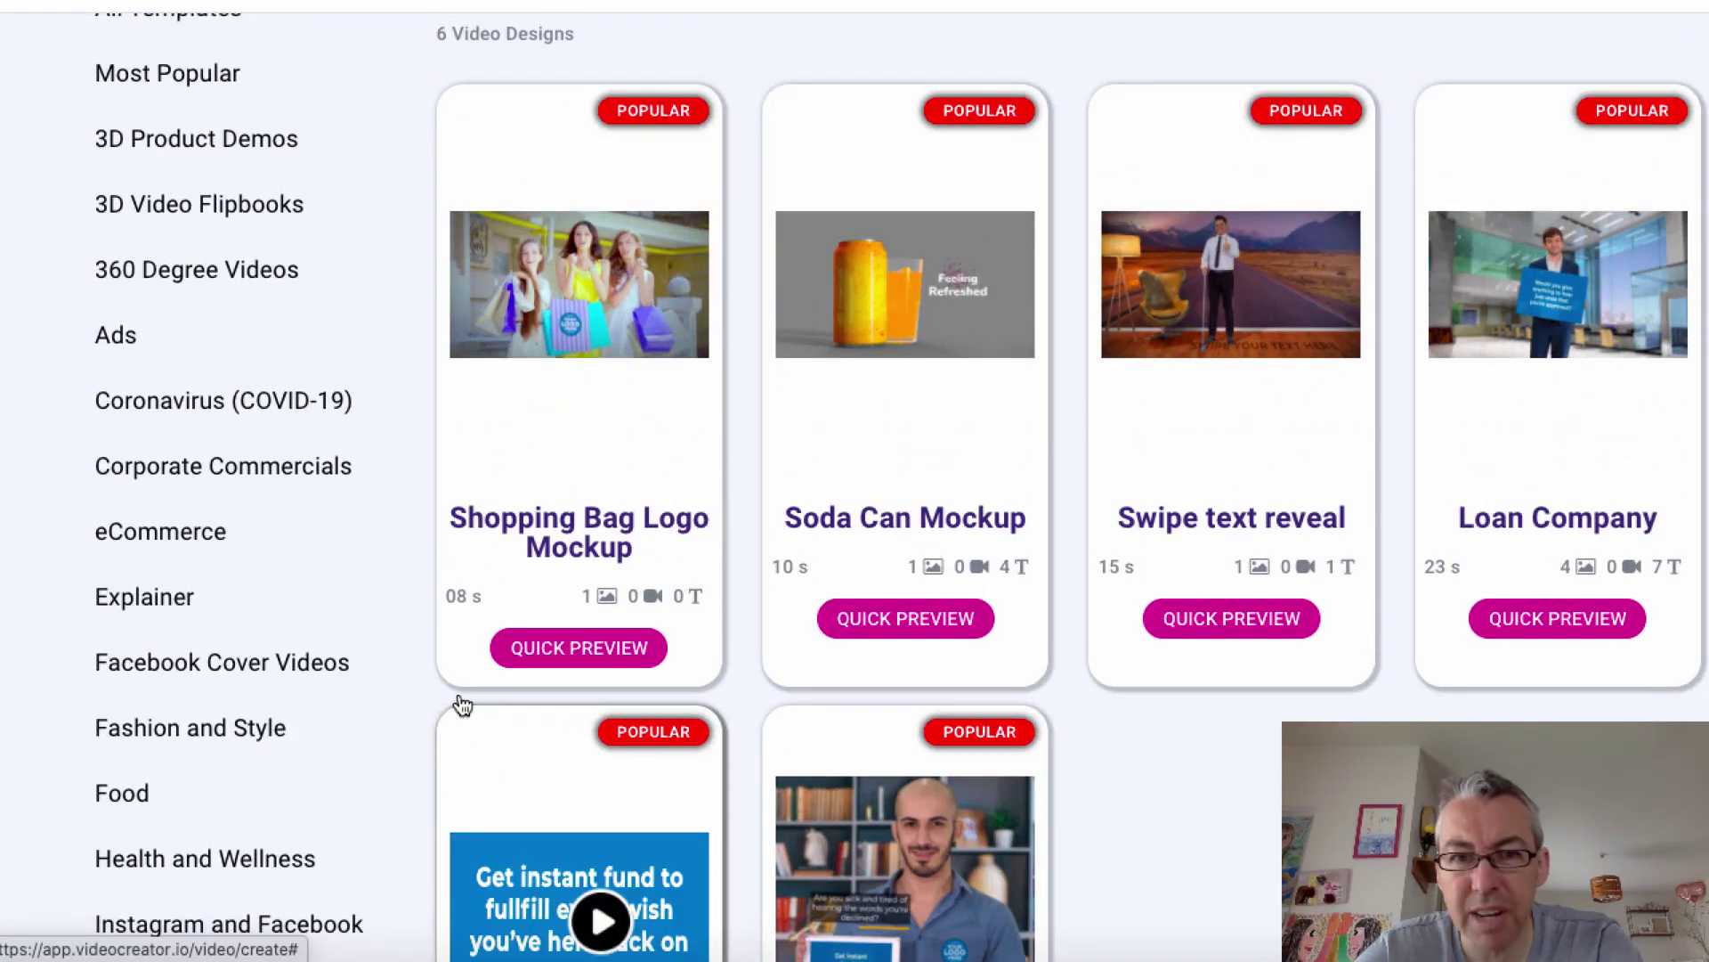
{"action": "scroll", "coordinate": [217, 507], "scroll_direction": "up", "scroll_amount": 2}
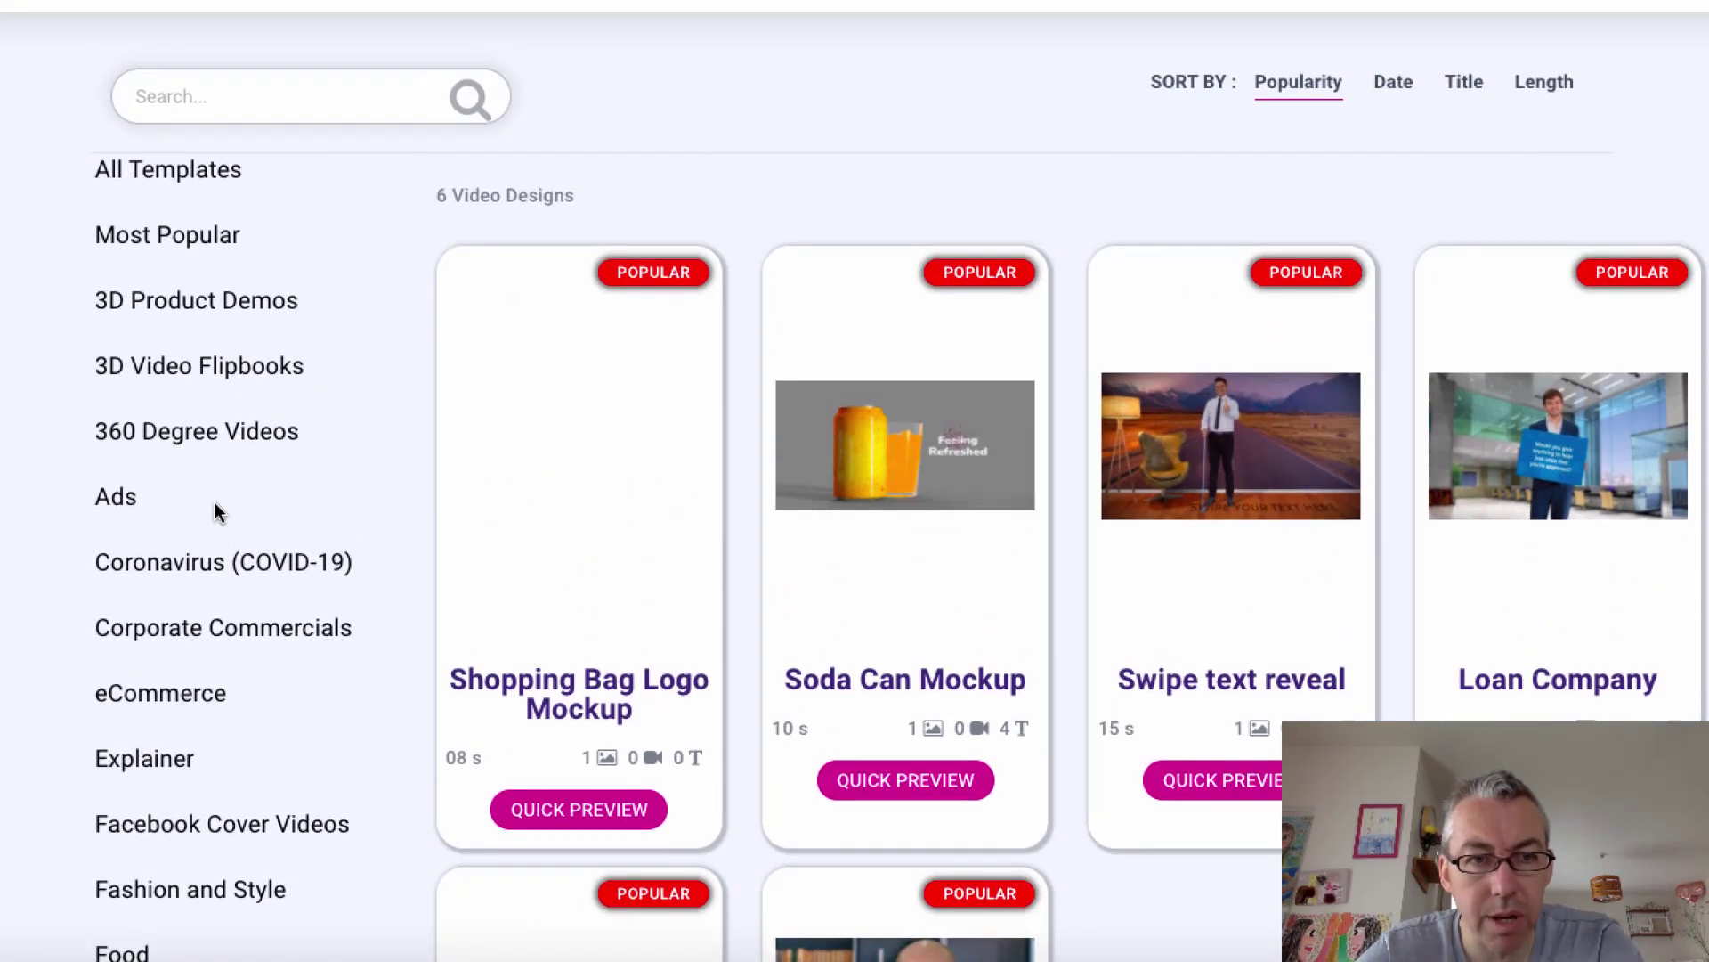
{"action": "left_click", "coordinate": [209, 370]}
{"action": "scroll", "coordinate": [294, 509], "scroll_direction": "down", "scroll_amount": 8}
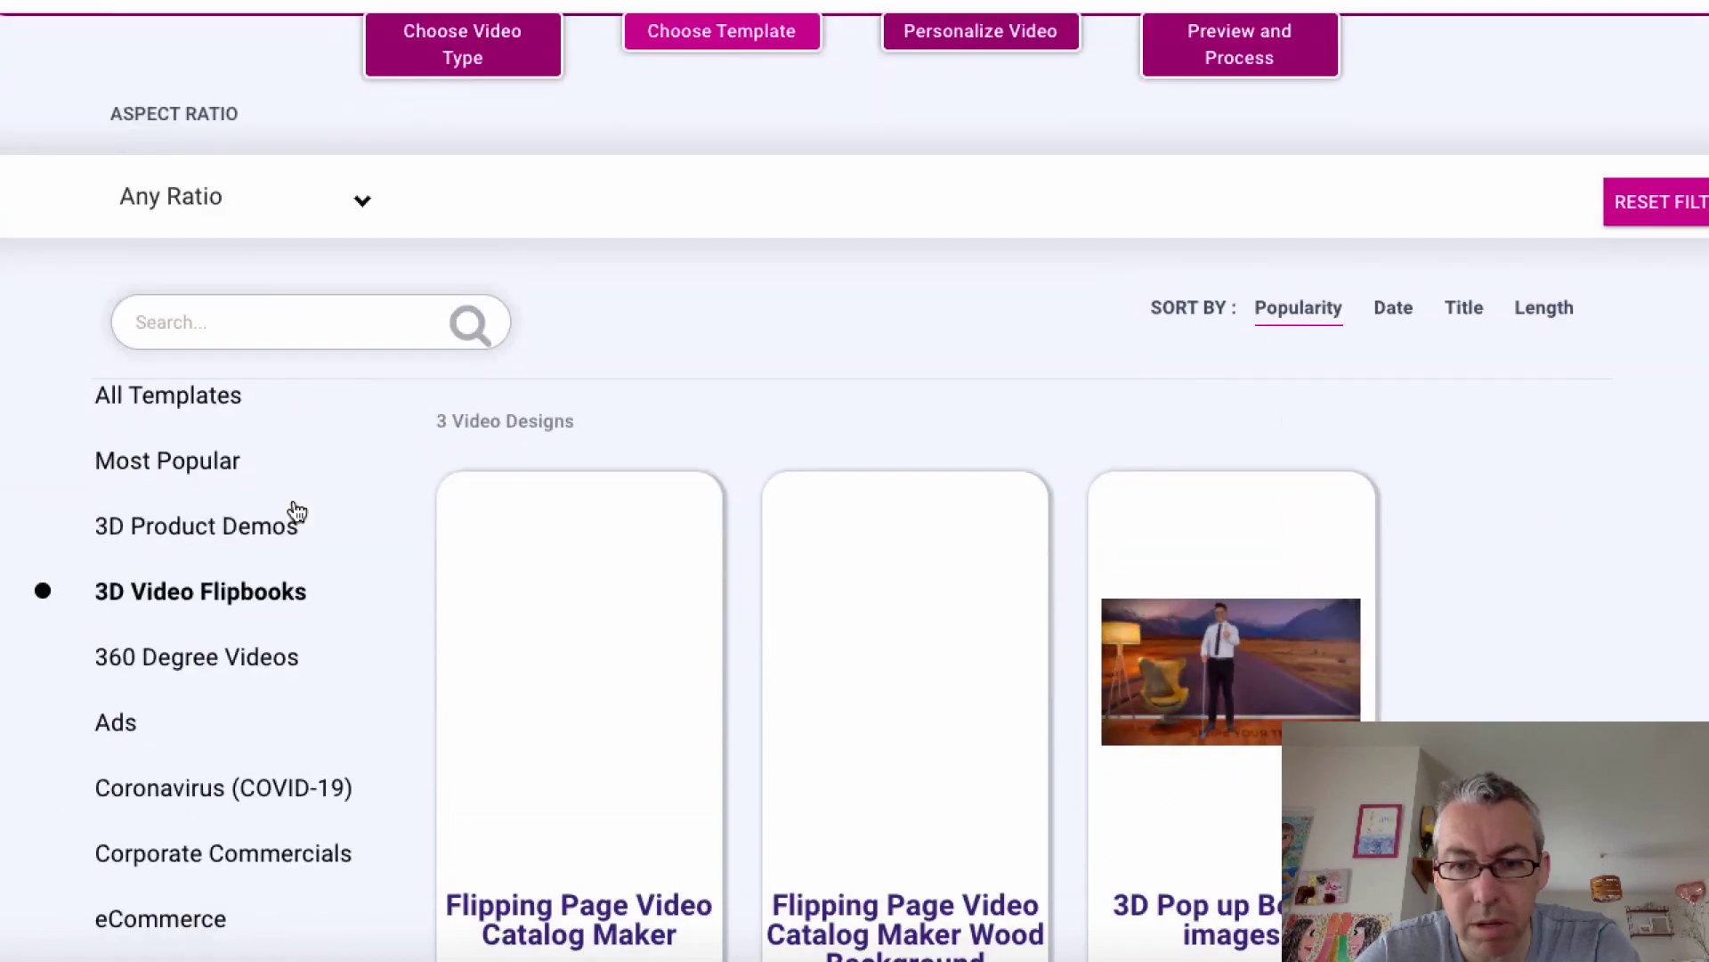
{"action": "scroll", "coordinate": [297, 512], "scroll_direction": "up", "scroll_amount": 3}
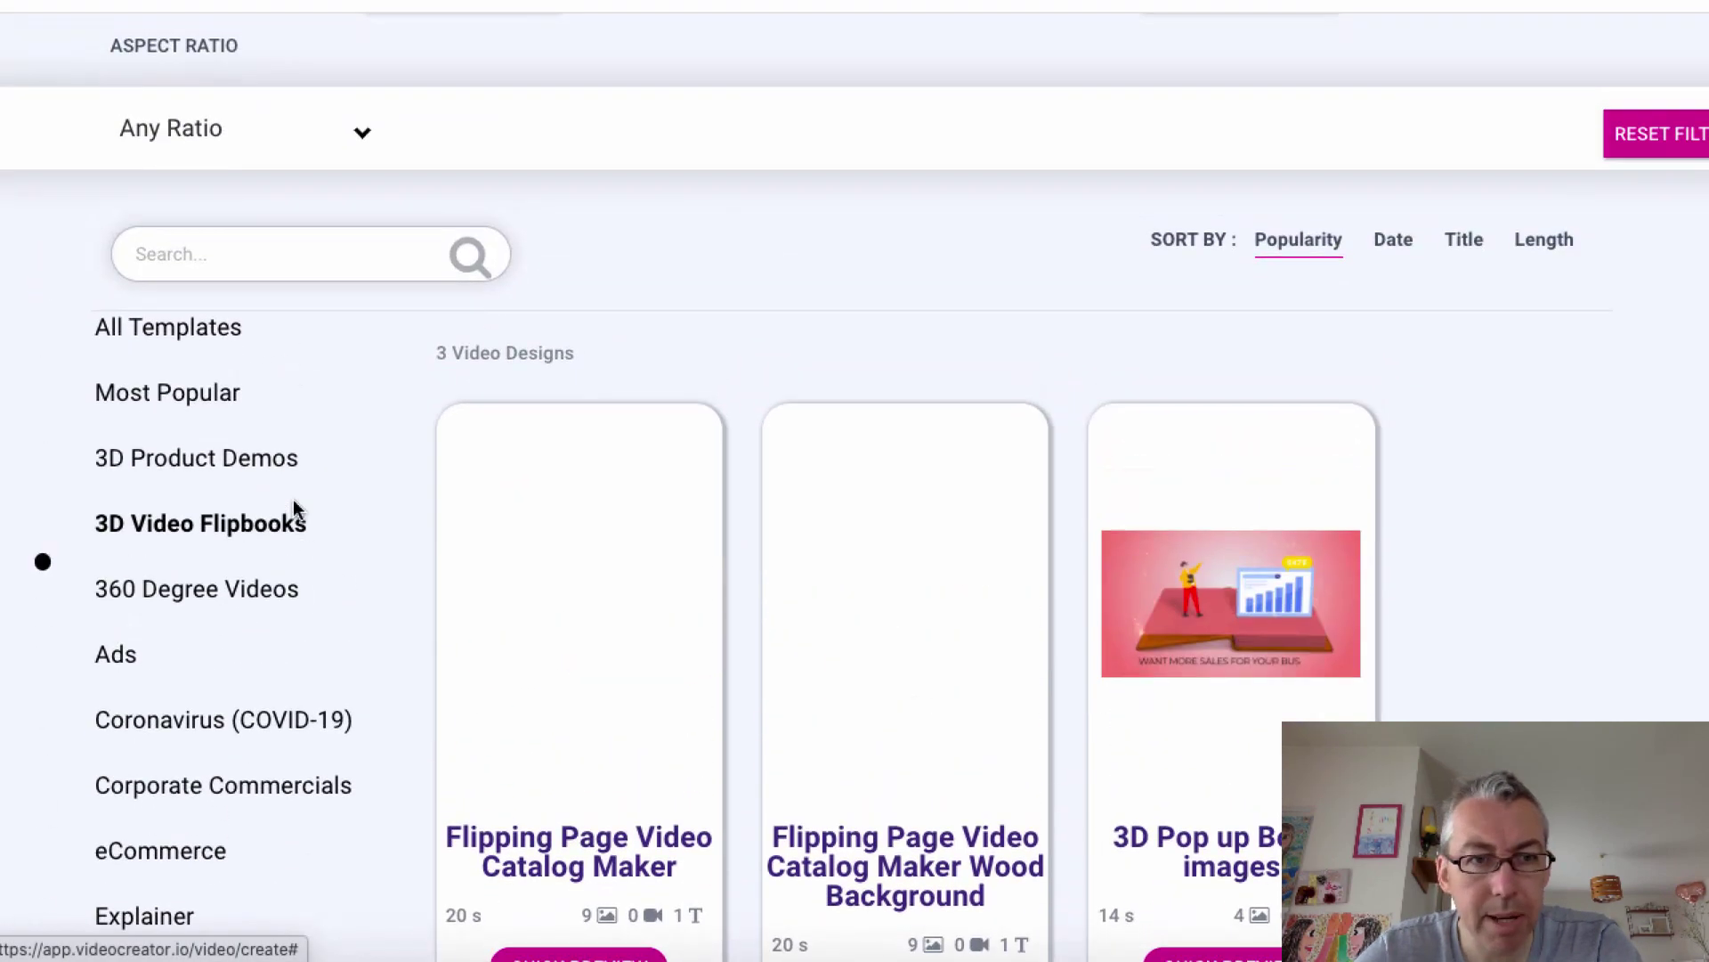
Filter the templates to 3D Product Demos and browse its designs.
{"action": "left_click", "coordinate": [175, 467]}
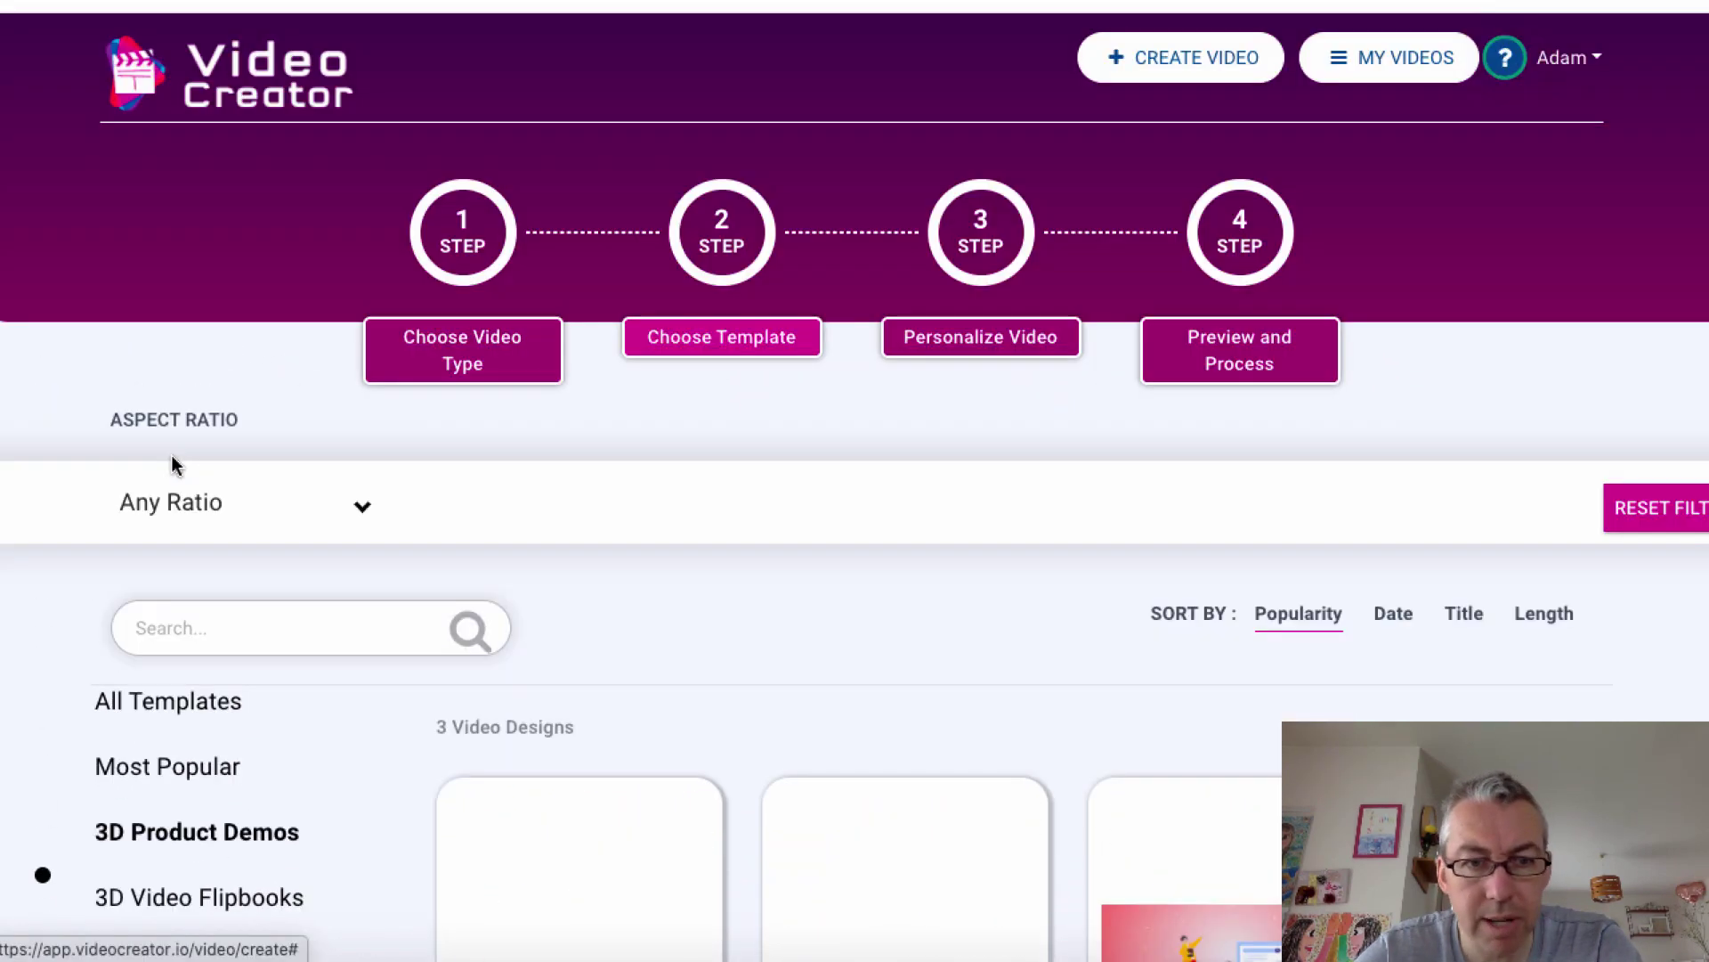
{"action": "scroll", "coordinate": [172, 461], "scroll_direction": "down", "scroll_amount": 9}
{"action": "scroll", "coordinate": [480, 763], "scroll_direction": "down", "scroll_amount": 3}
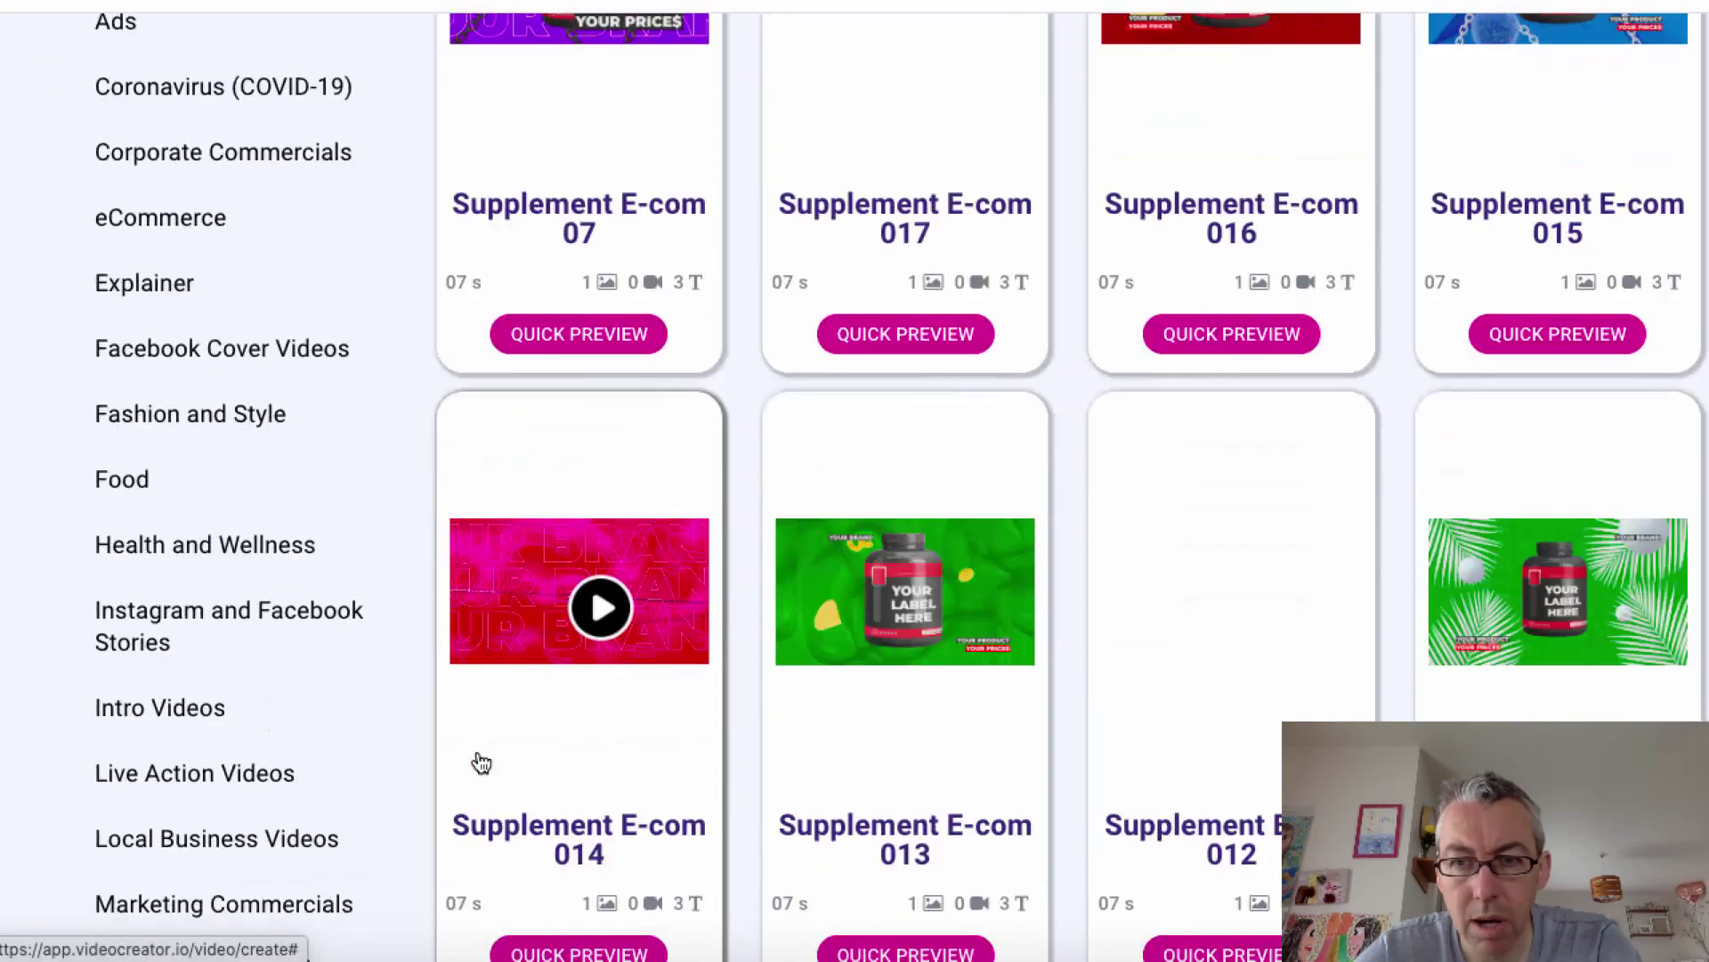
{"action": "scroll", "coordinate": [481, 763], "scroll_direction": "down", "scroll_amount": 11}
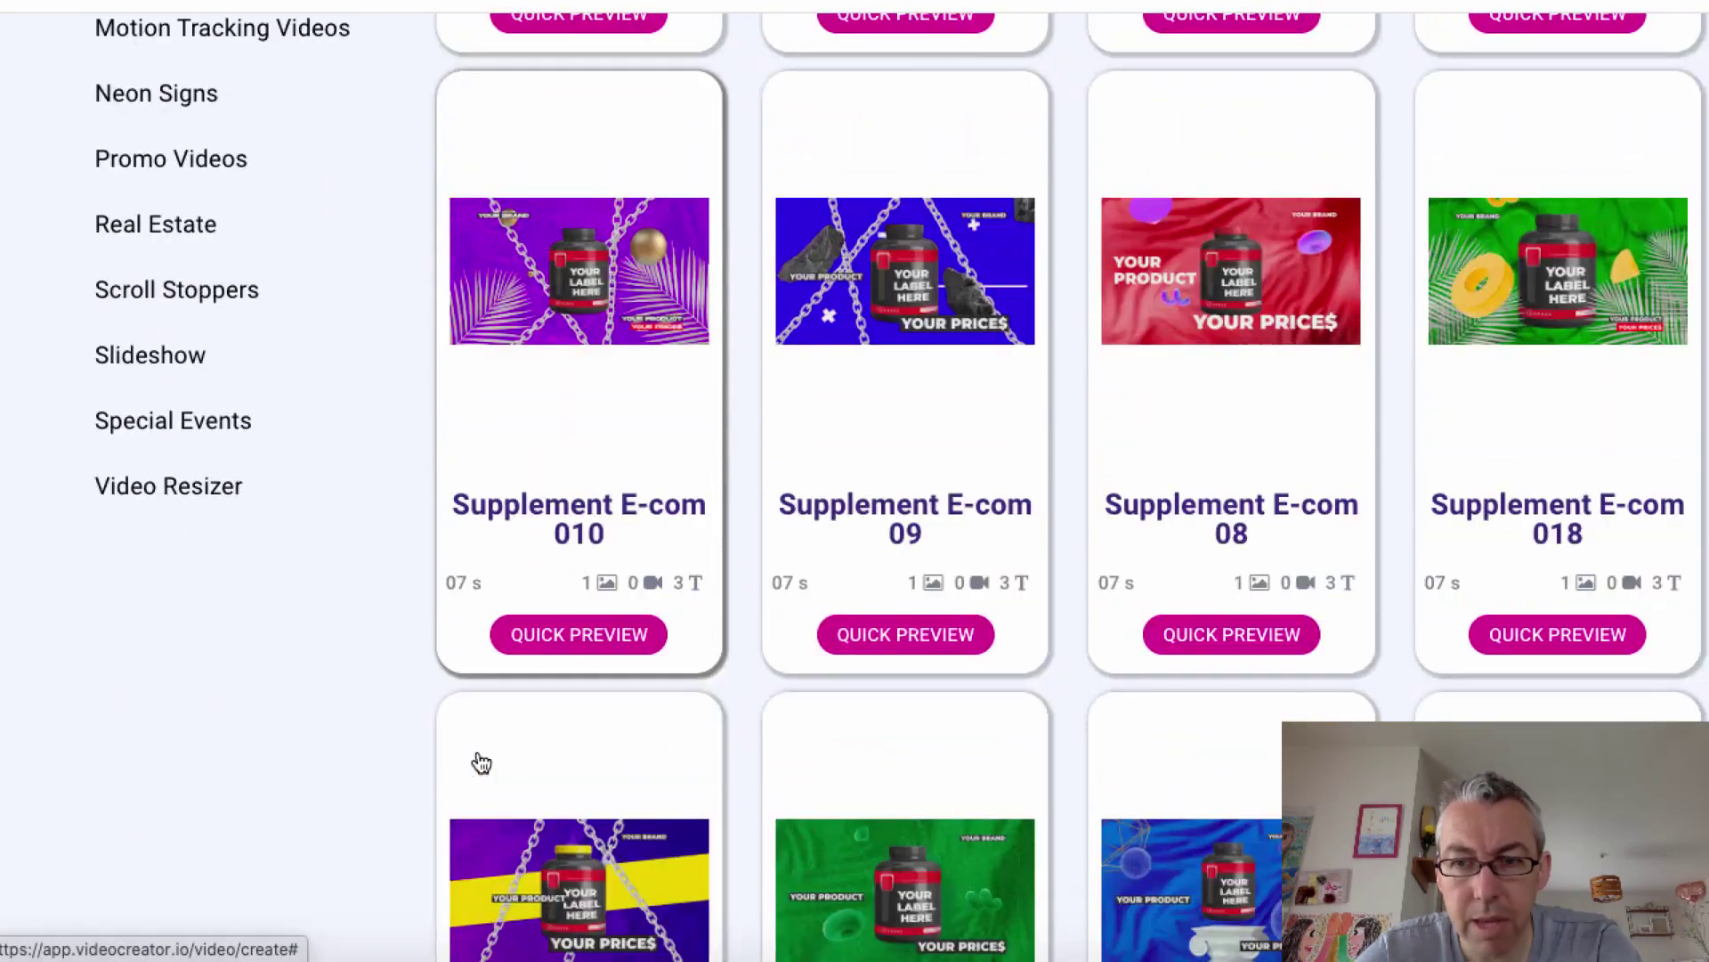
{"action": "scroll", "coordinate": [480, 763], "scroll_direction": "up", "scroll_amount": 4}
{"action": "scroll", "coordinate": [481, 763], "scroll_direction": "up", "scroll_amount": 6}
{"action": "scroll", "coordinate": [481, 763], "scroll_direction": "down", "scroll_amount": 7}
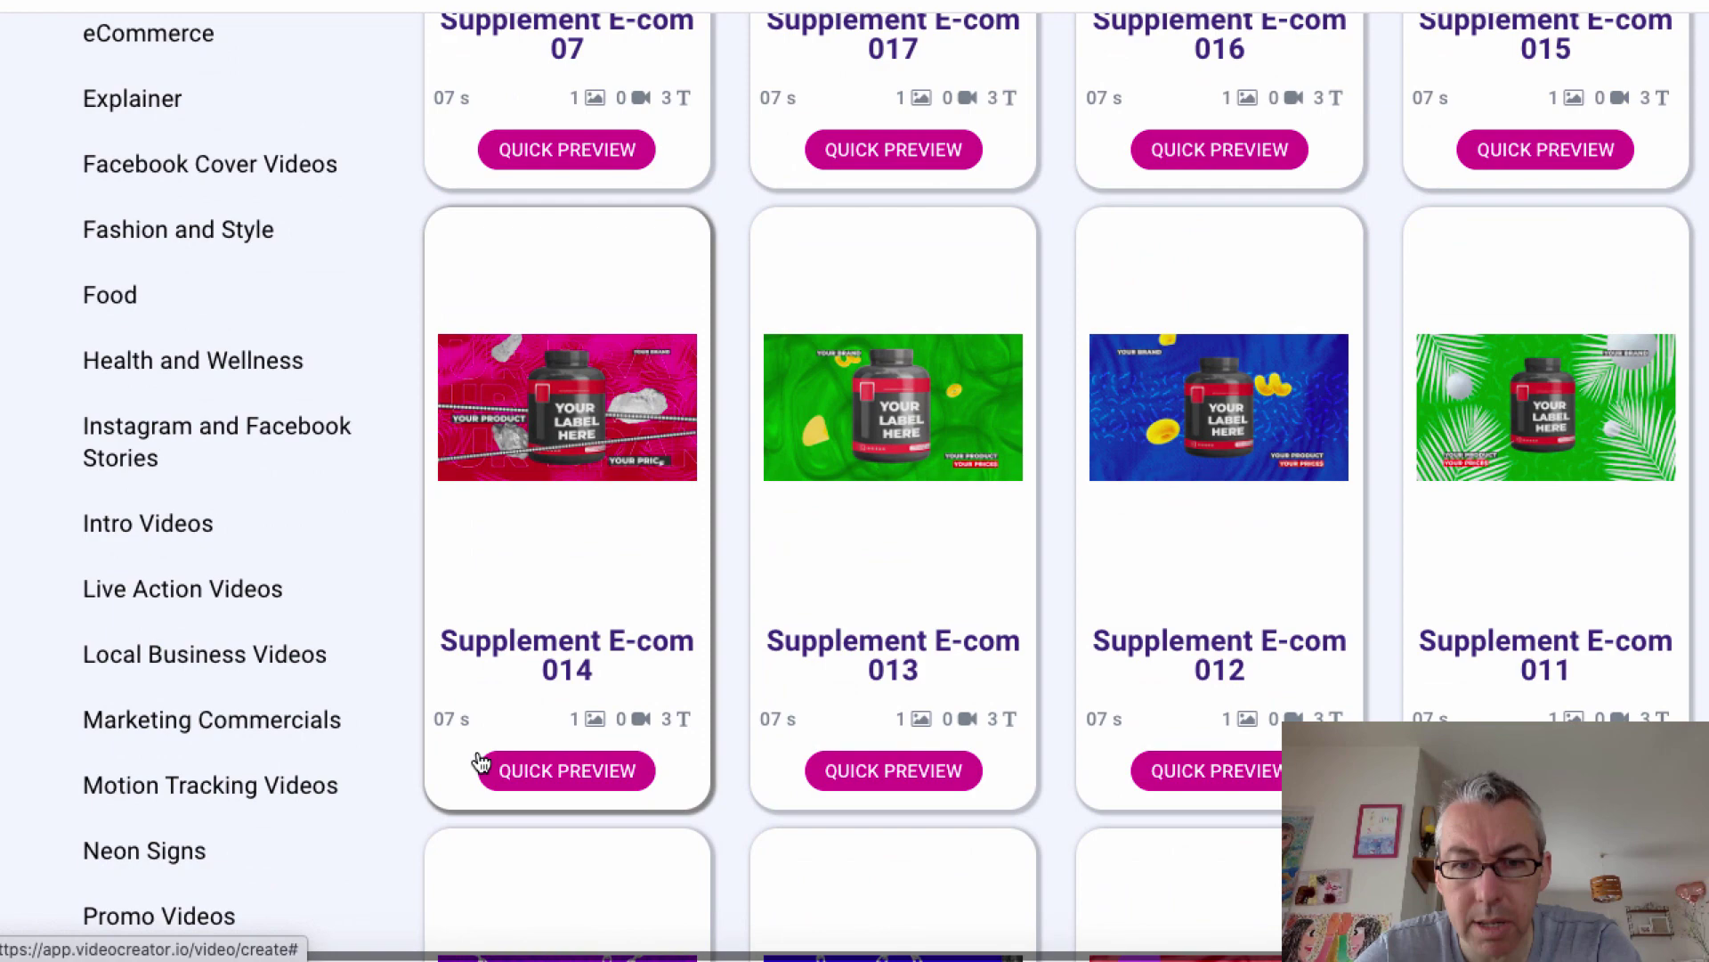
{"action": "scroll", "coordinate": [481, 763], "scroll_direction": "down", "scroll_amount": 15}
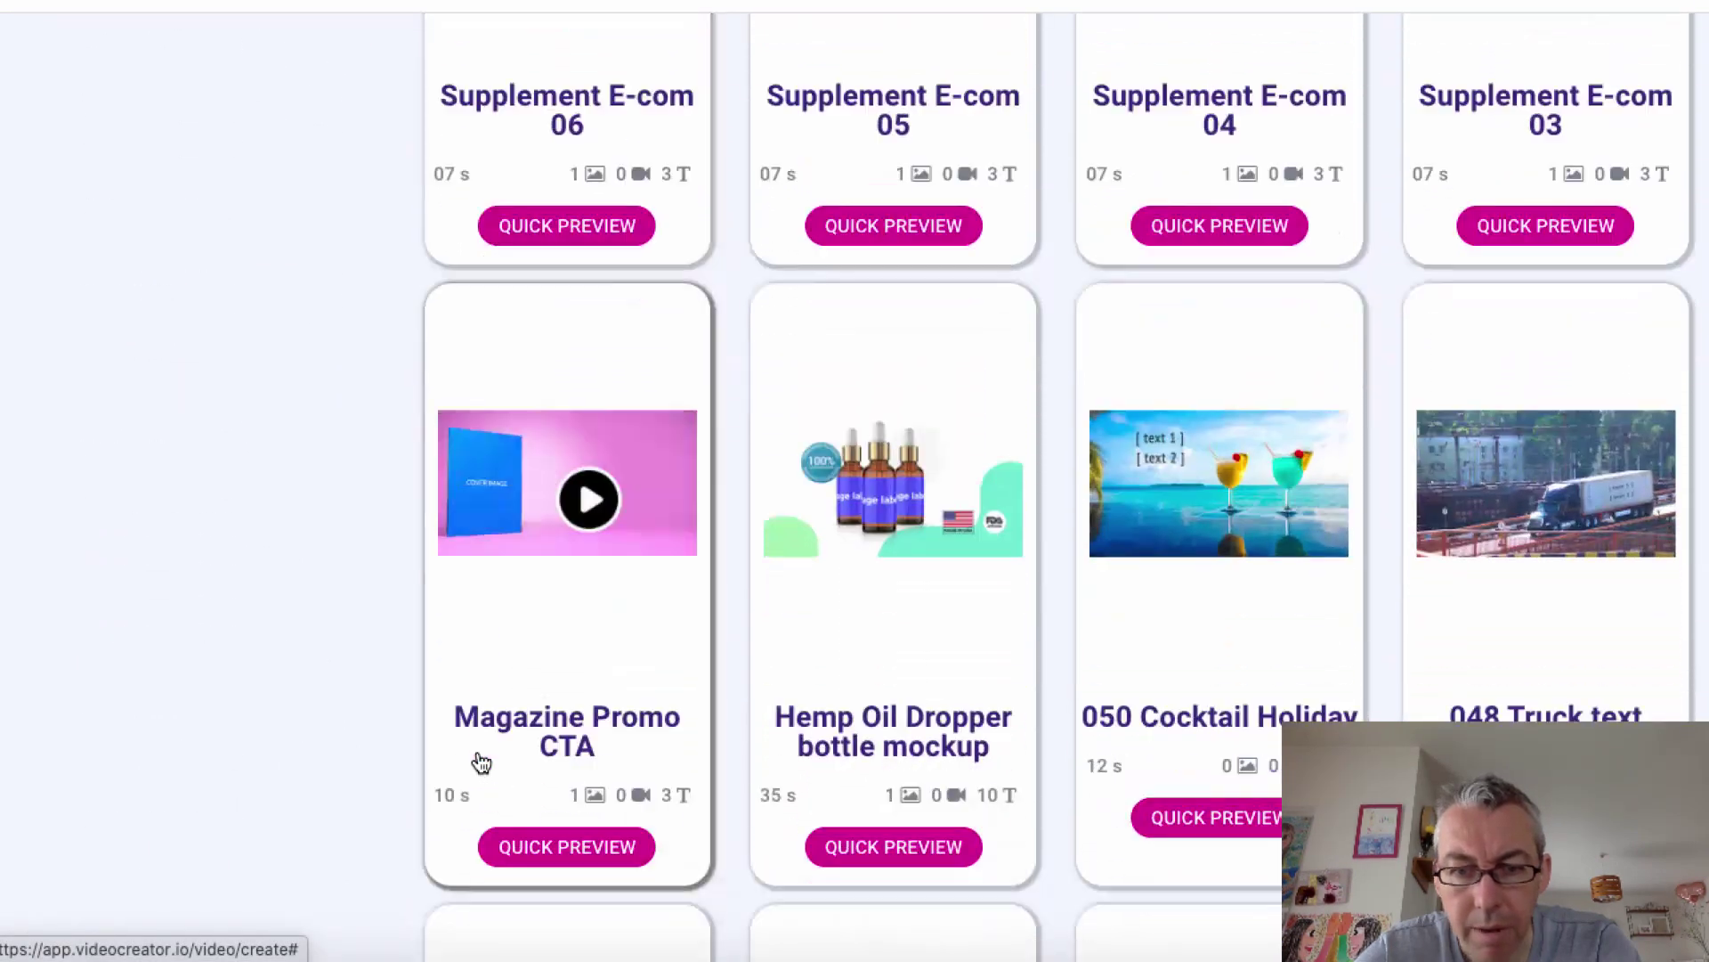
{"action": "scroll", "coordinate": [499, 839], "scroll_direction": "down", "scroll_amount": 7}
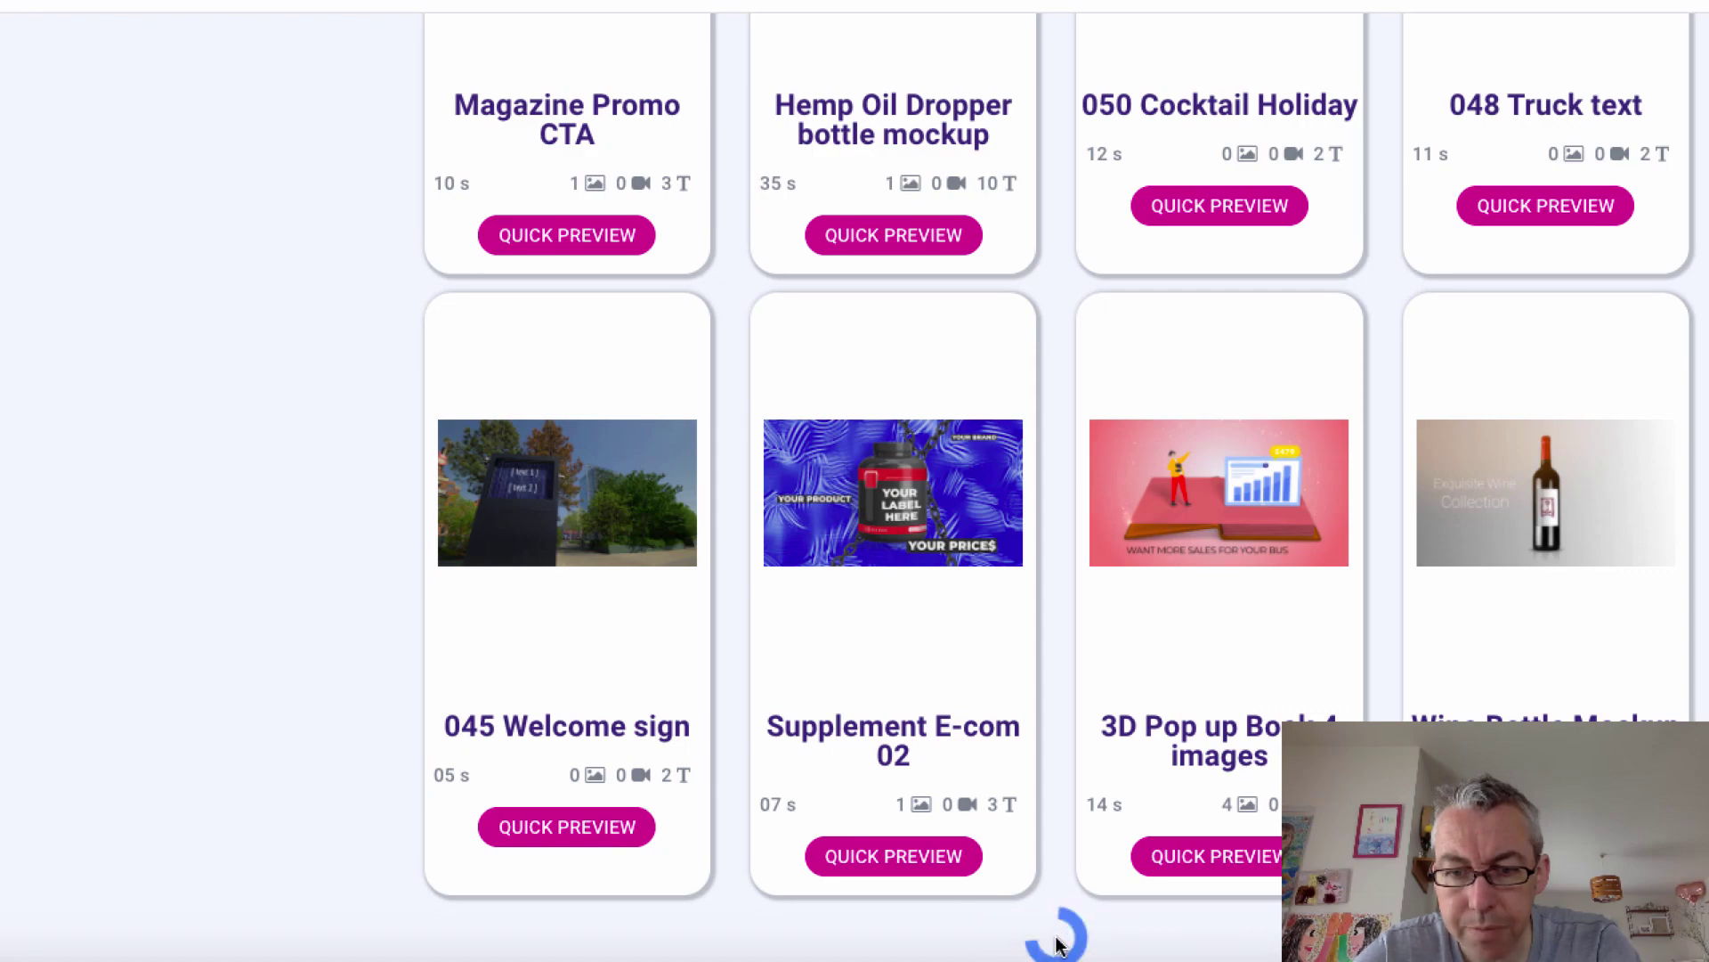
{"action": "scroll", "coordinate": [1058, 946], "scroll_direction": "down", "scroll_amount": 9}
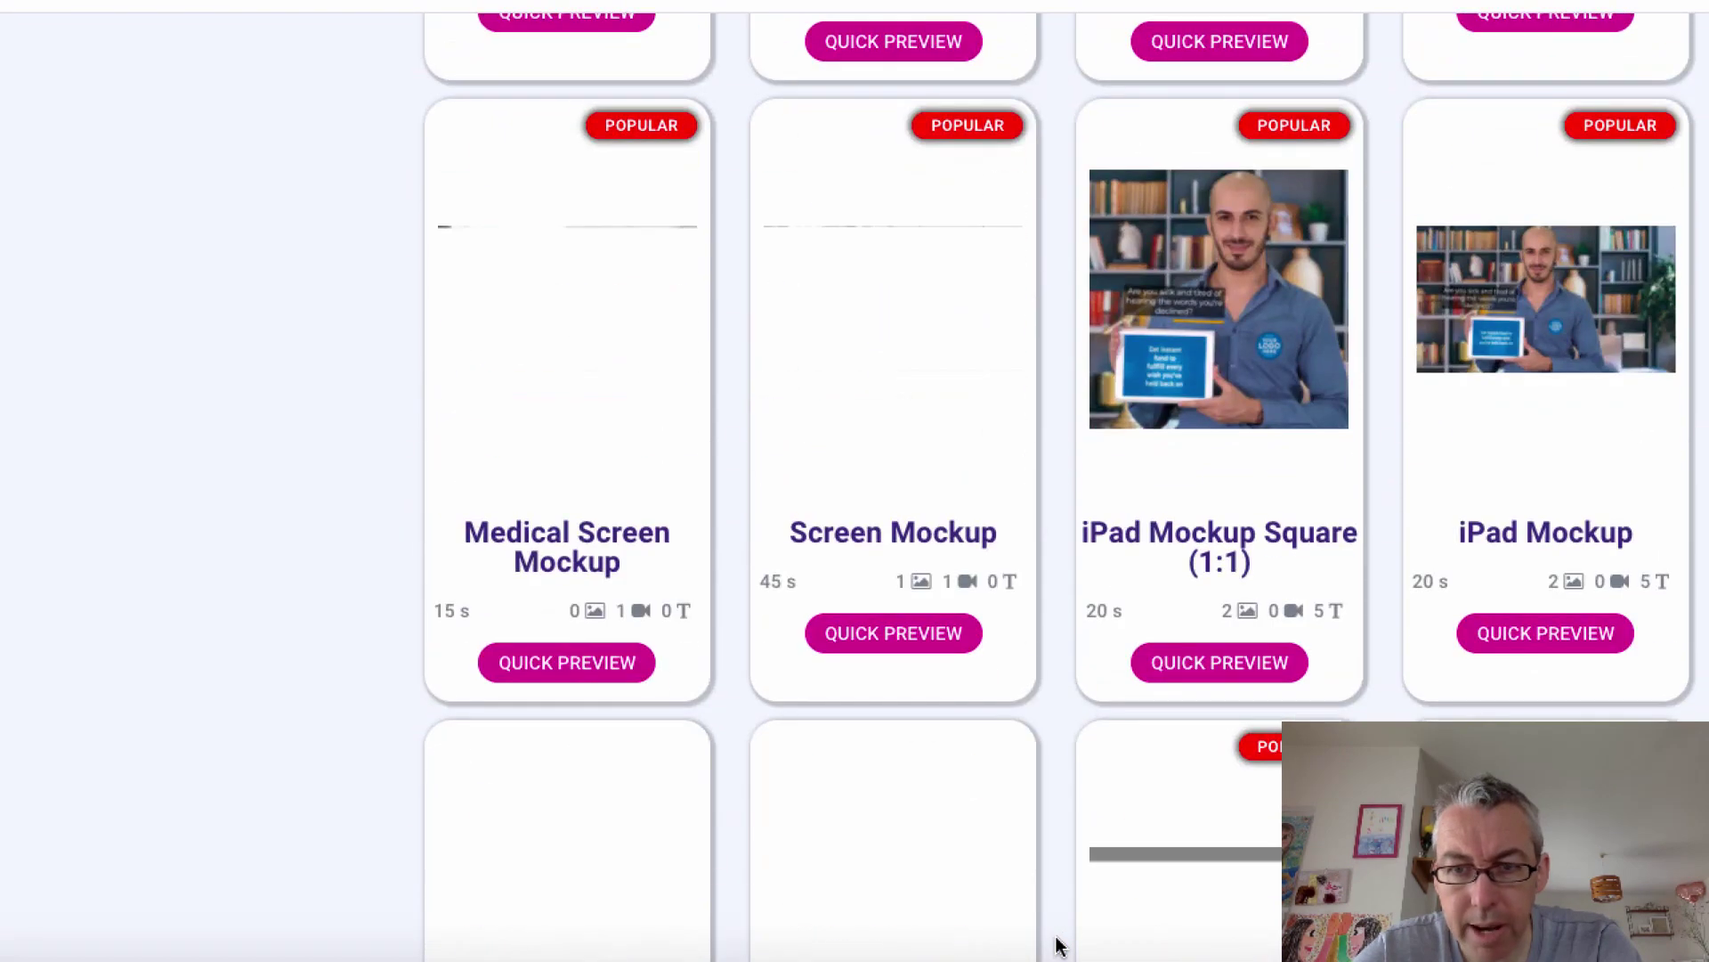
{"action": "scroll", "coordinate": [1058, 946], "scroll_direction": "down", "scroll_amount": 14}
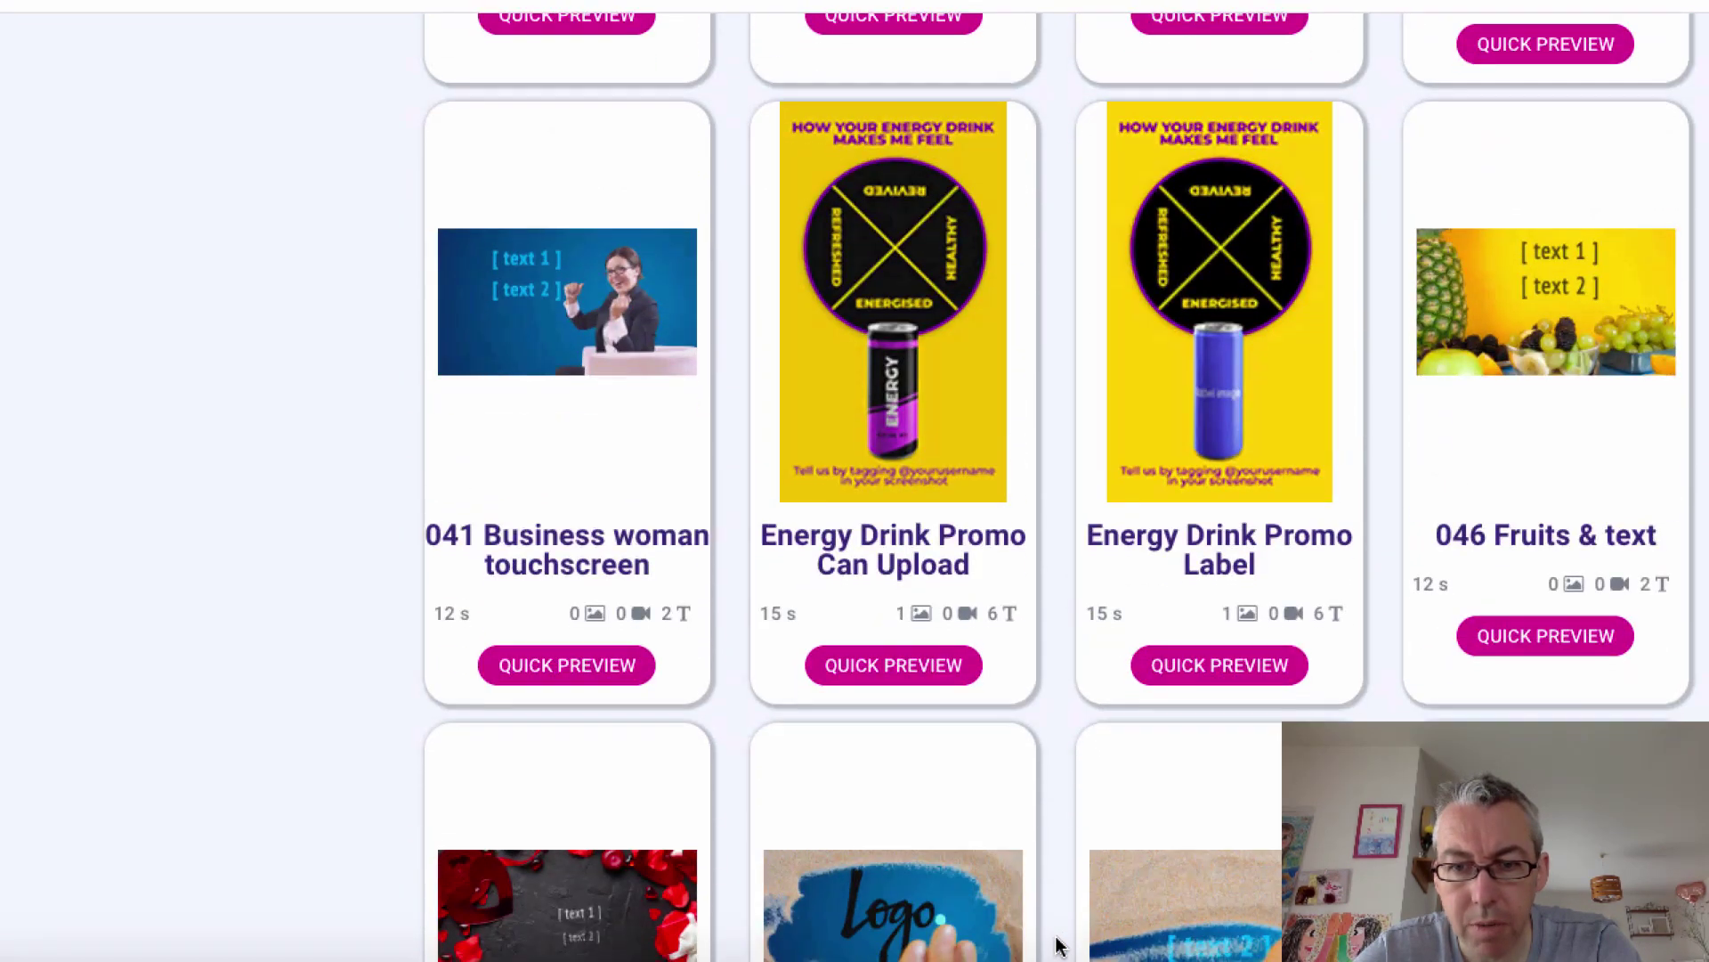
{"action": "scroll", "coordinate": [1058, 946], "scroll_direction": "up", "scroll_amount": 14}
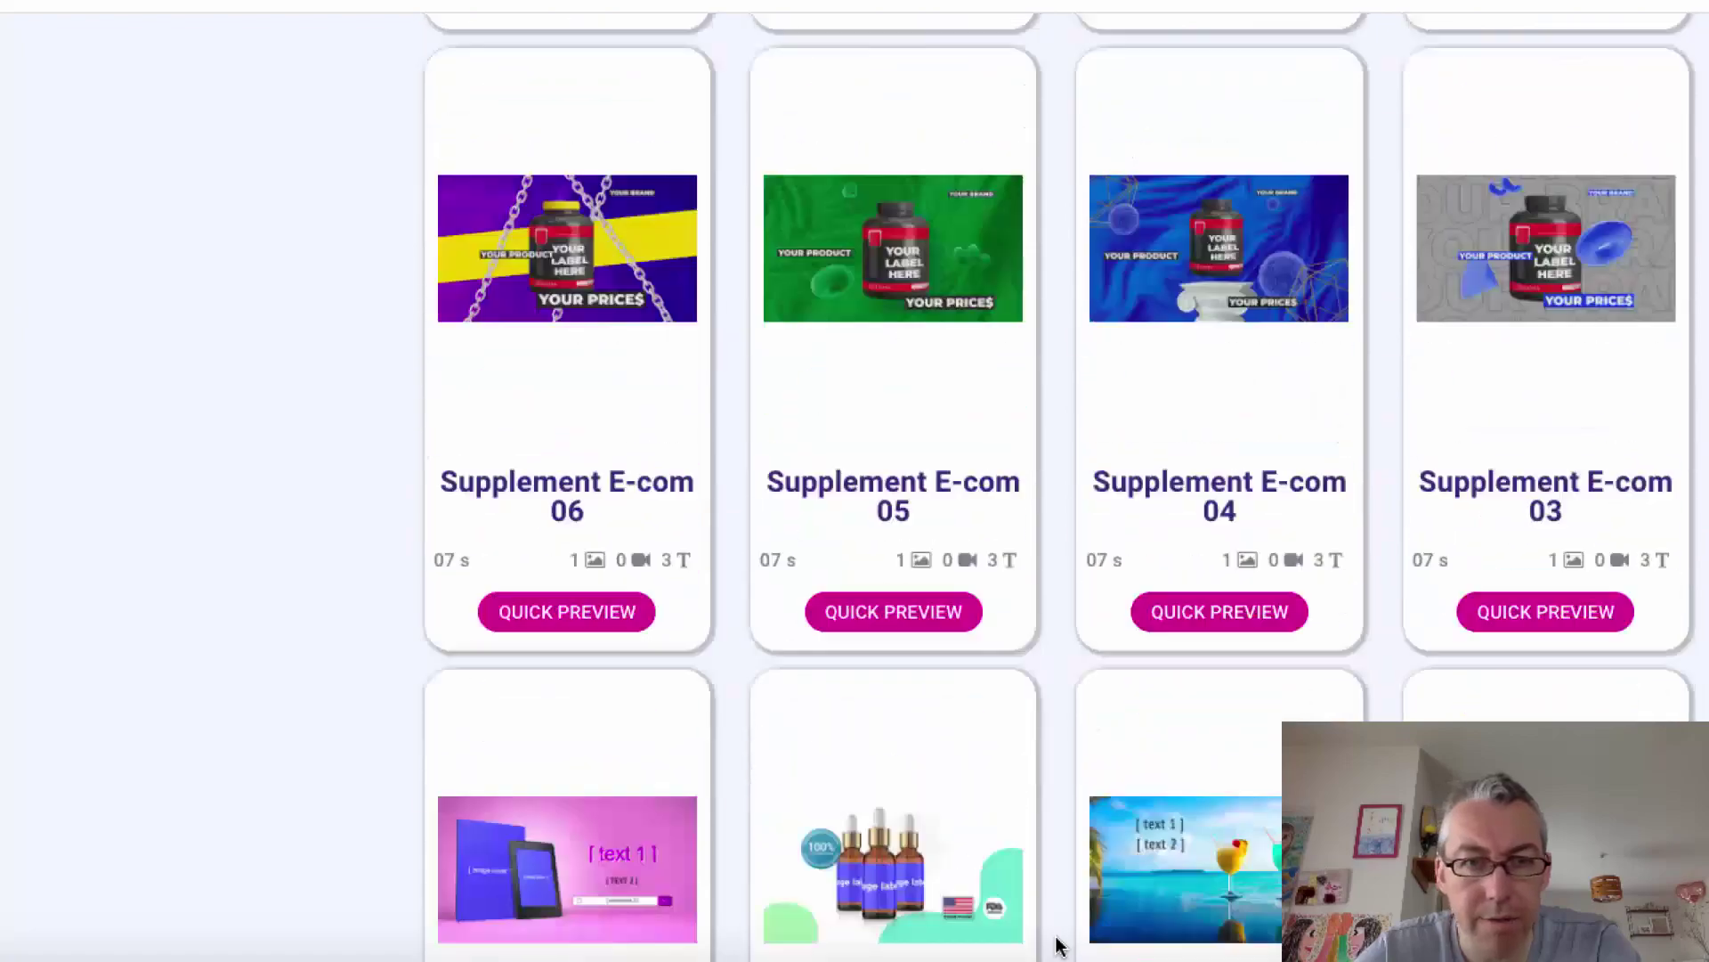
{"action": "scroll", "coordinate": [1058, 935], "scroll_direction": "up", "scroll_amount": 10}
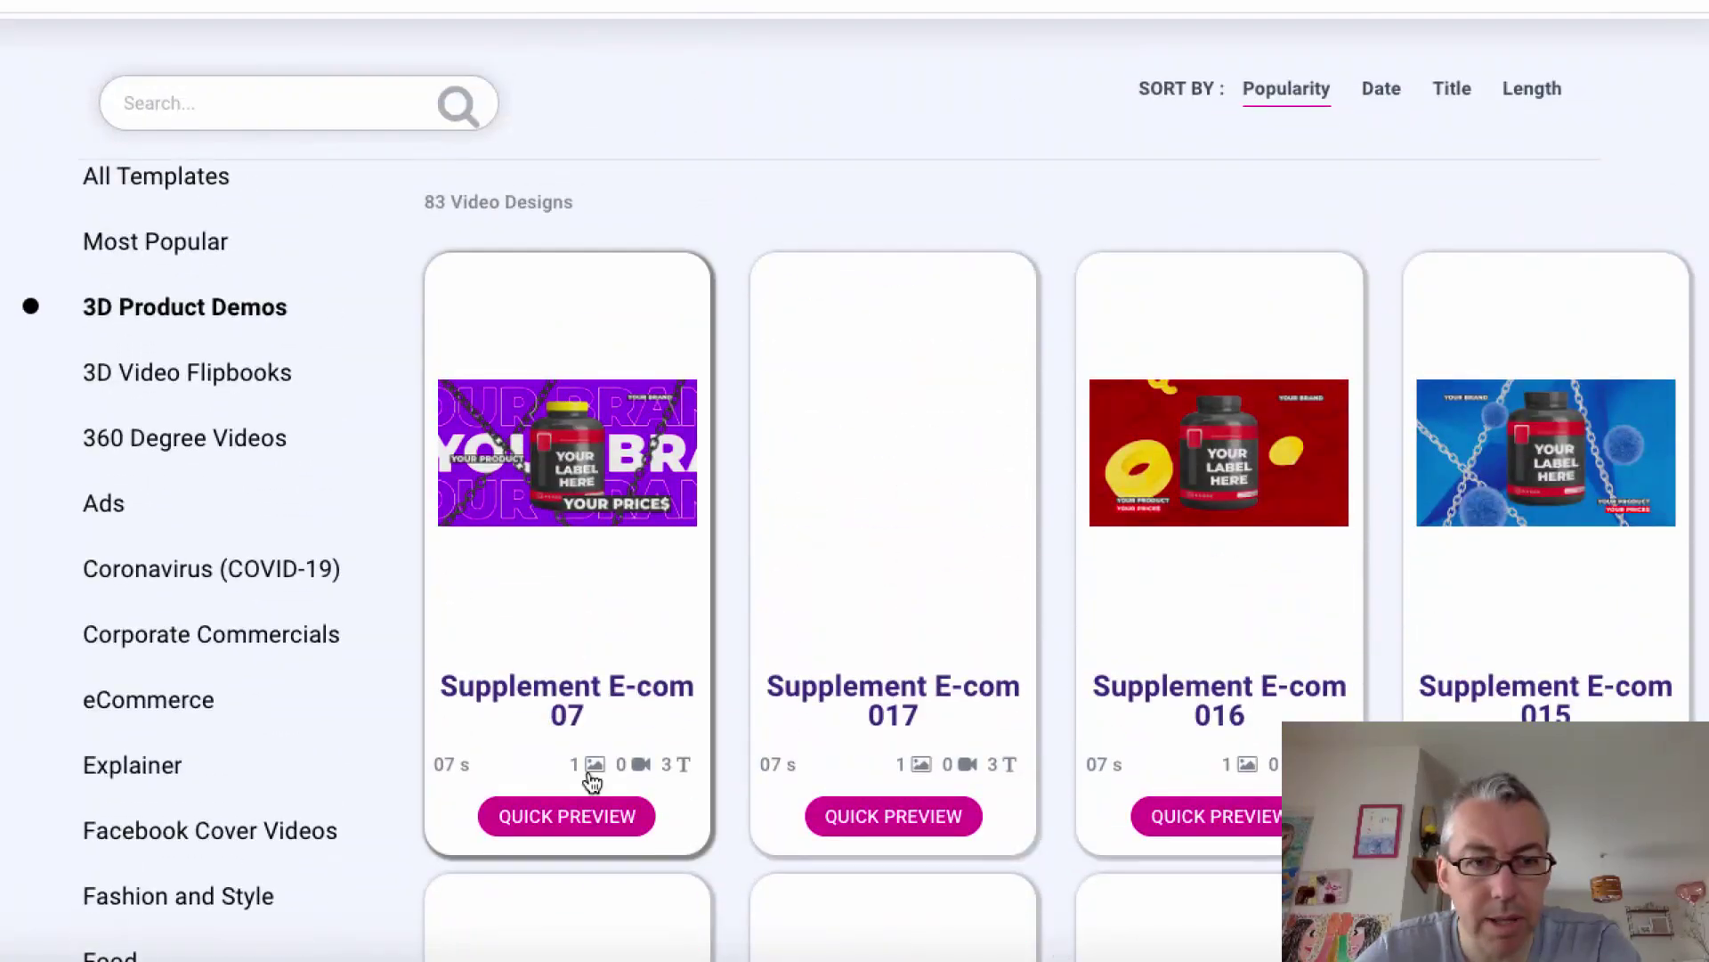
{"action": "scroll", "coordinate": [592, 782], "scroll_direction": "up", "scroll_amount": 3}
{"action": "scroll", "coordinate": [183, 725], "scroll_direction": "down", "scroll_amount": 2}
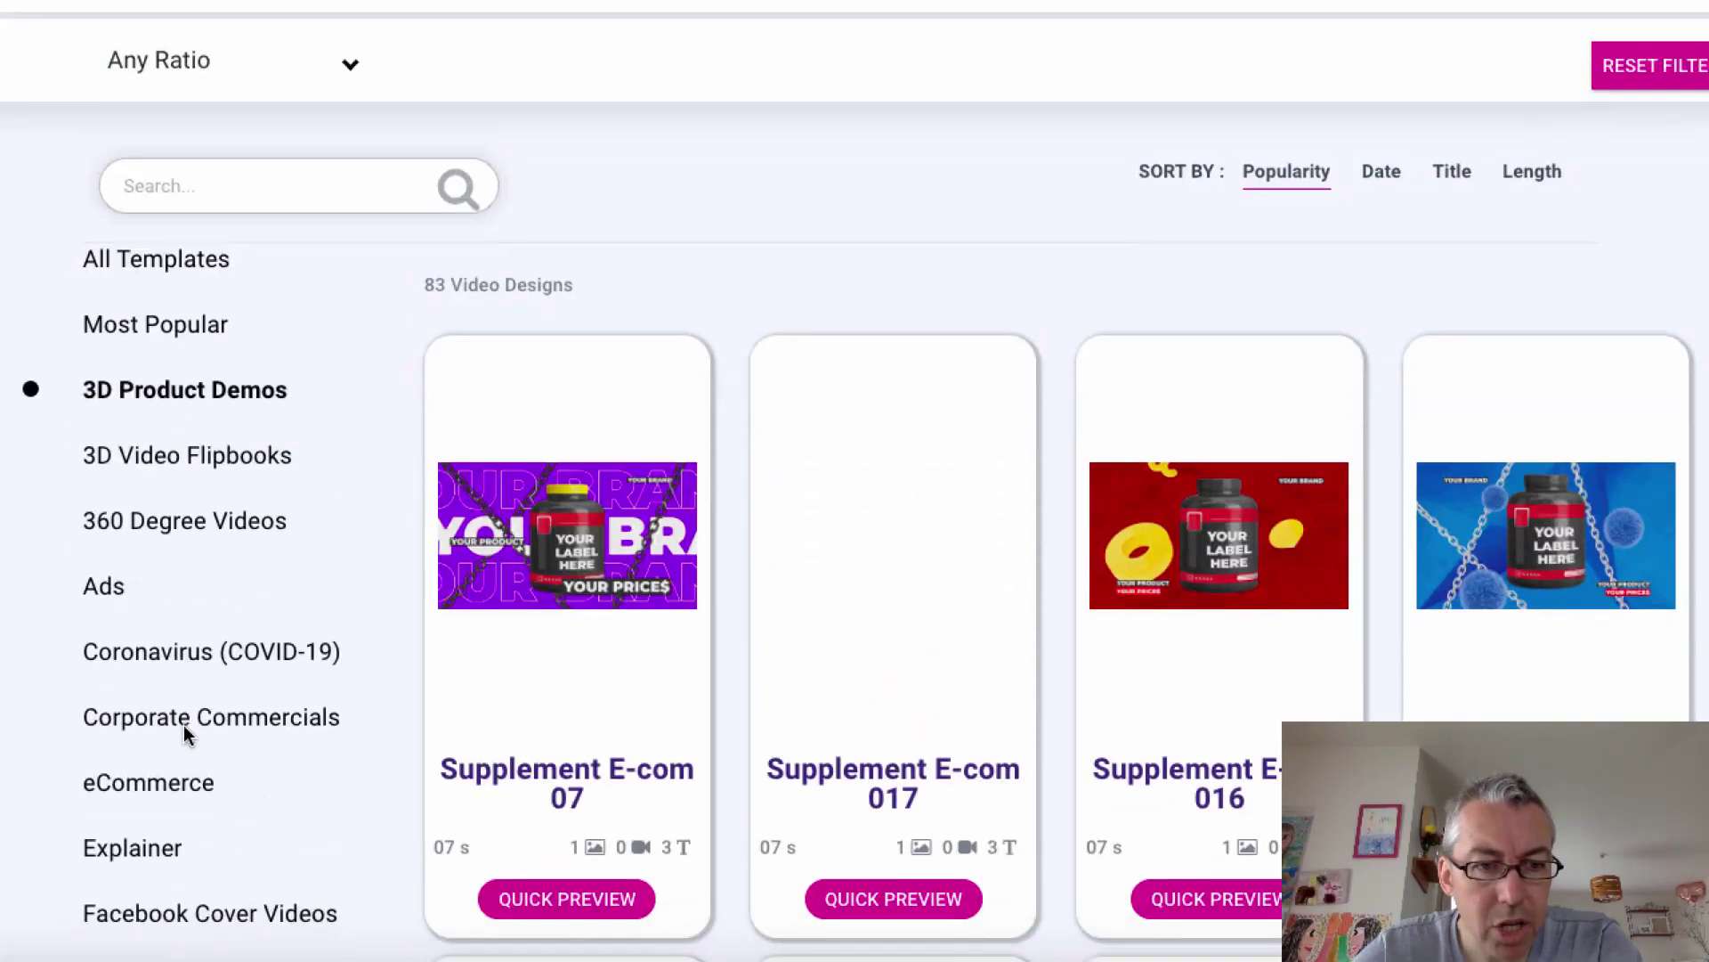
{"action": "scroll", "coordinate": [183, 725], "scroll_direction": "down", "scroll_amount": 3}
{"action": "scroll", "coordinate": [184, 725], "scroll_direction": "down", "scroll_amount": 3}
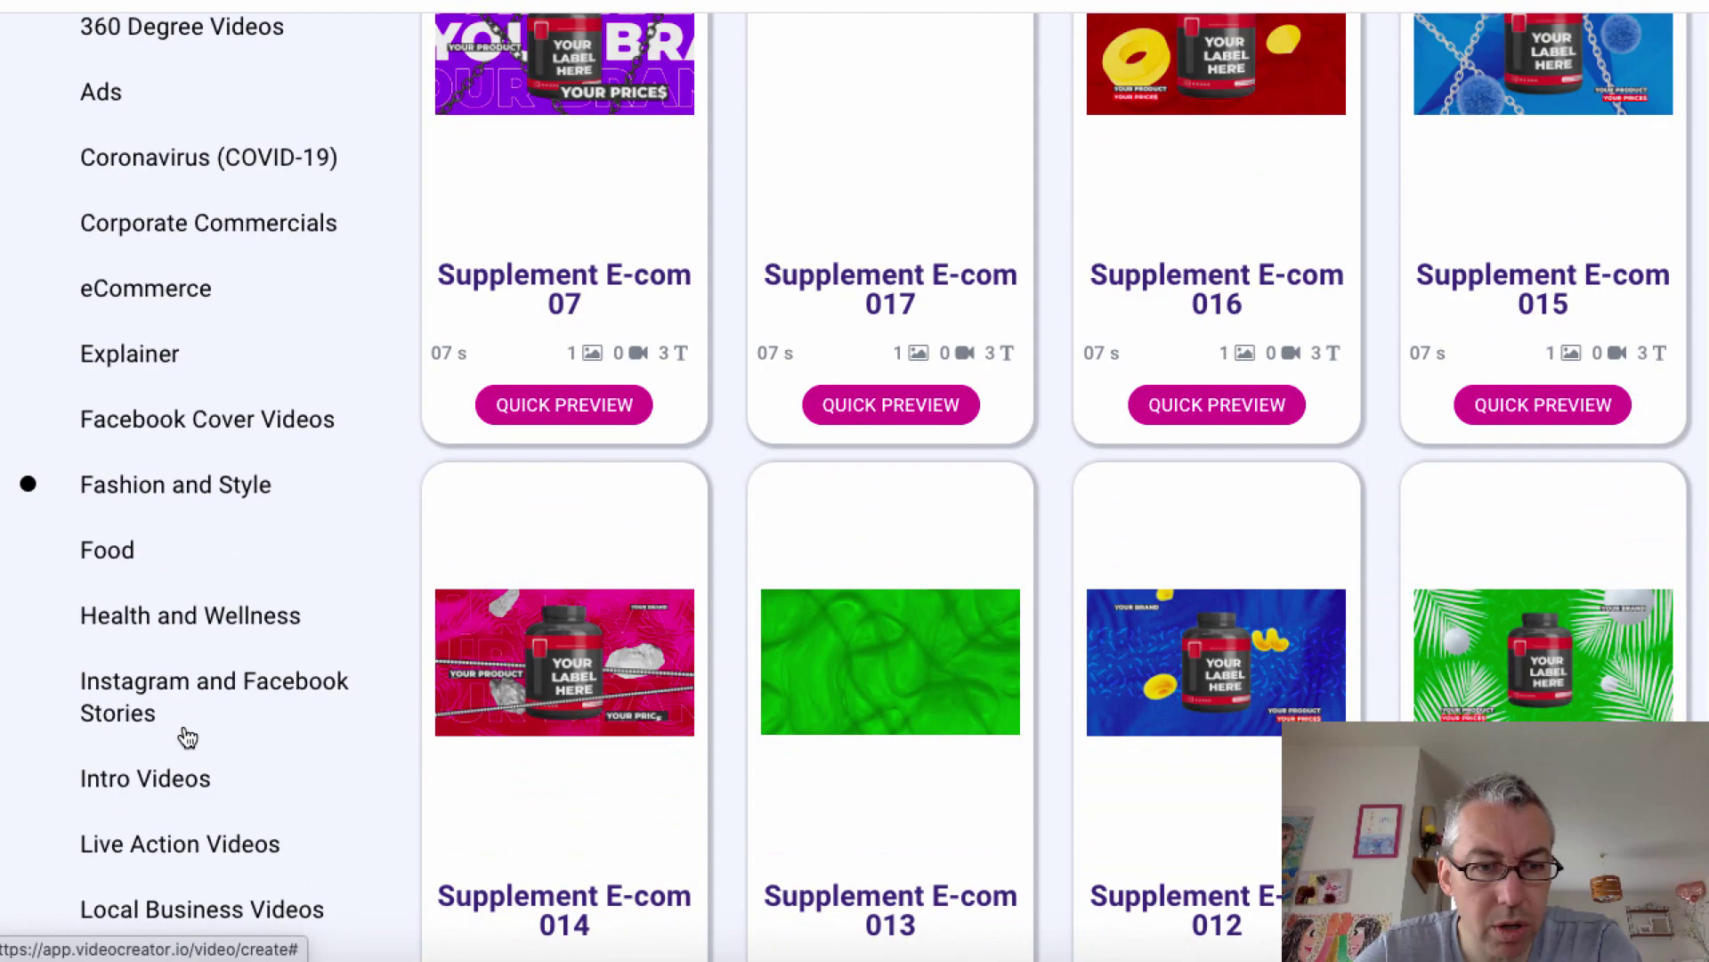
{"action": "scroll", "coordinate": [187, 738], "scroll_direction": "down", "scroll_amount": 6}
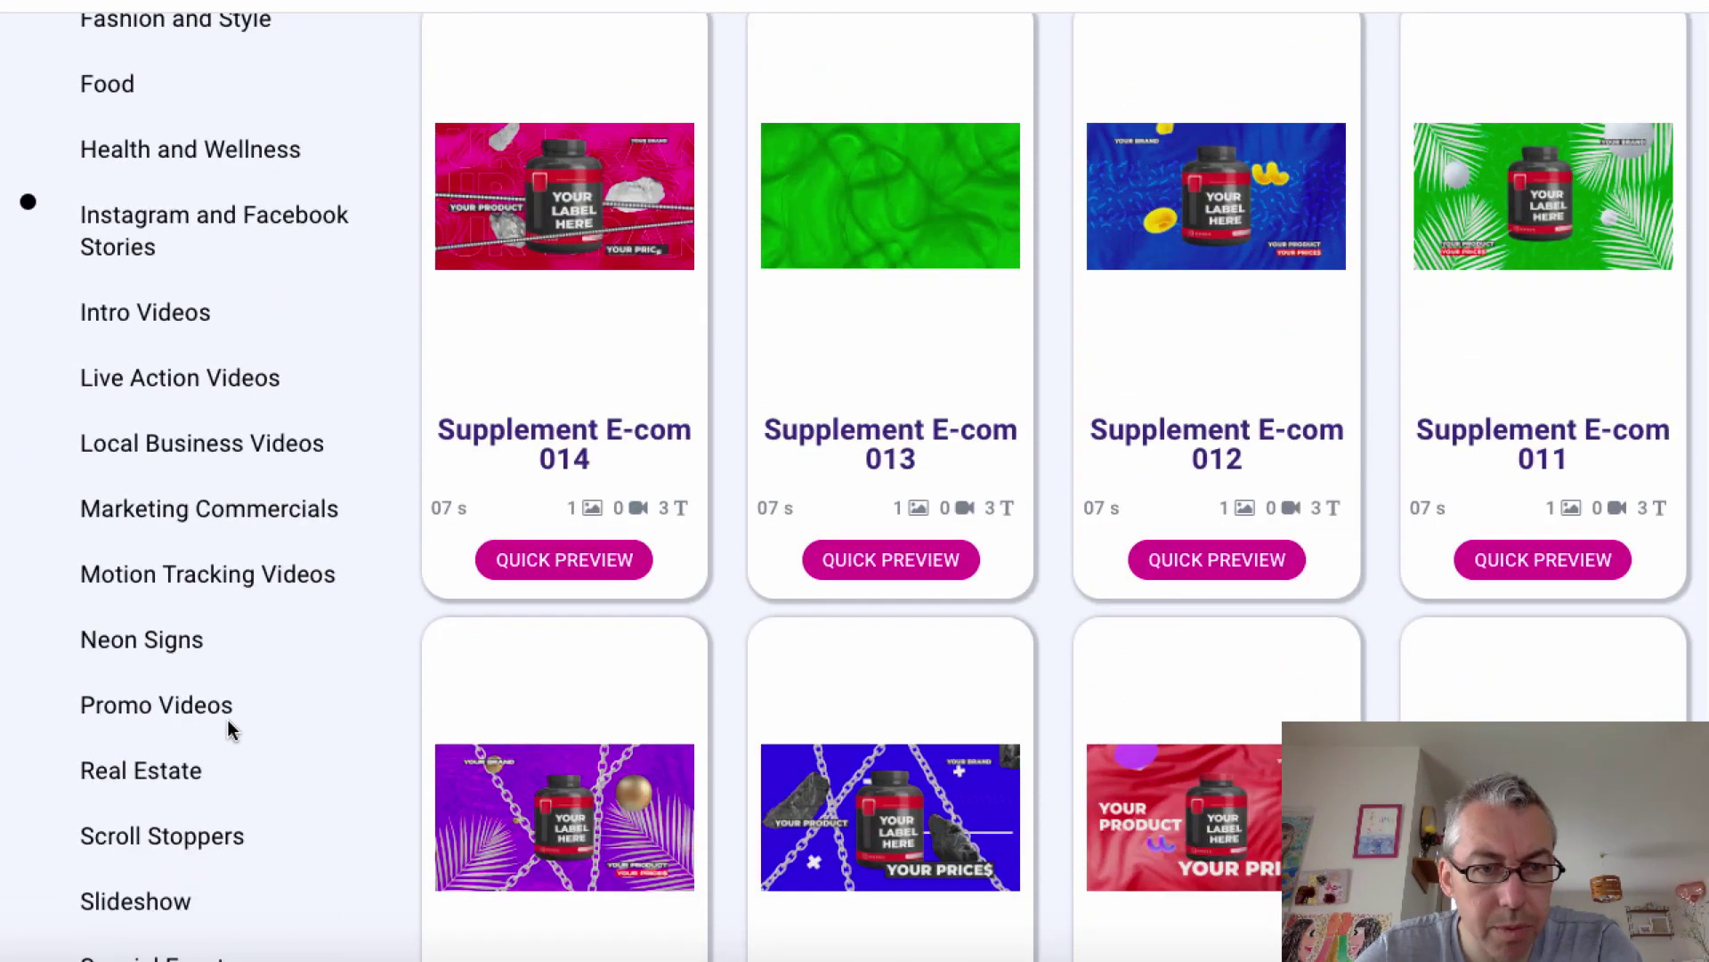
Filter to Motion Tracking Videos, listing 6 designs including Soda Can Mockup and iPad Mockup Square.
{"action": "left_click", "coordinate": [218, 577]}
{"action": "scroll", "coordinate": [322, 691], "scroll_direction": "down", "scroll_amount": 4}
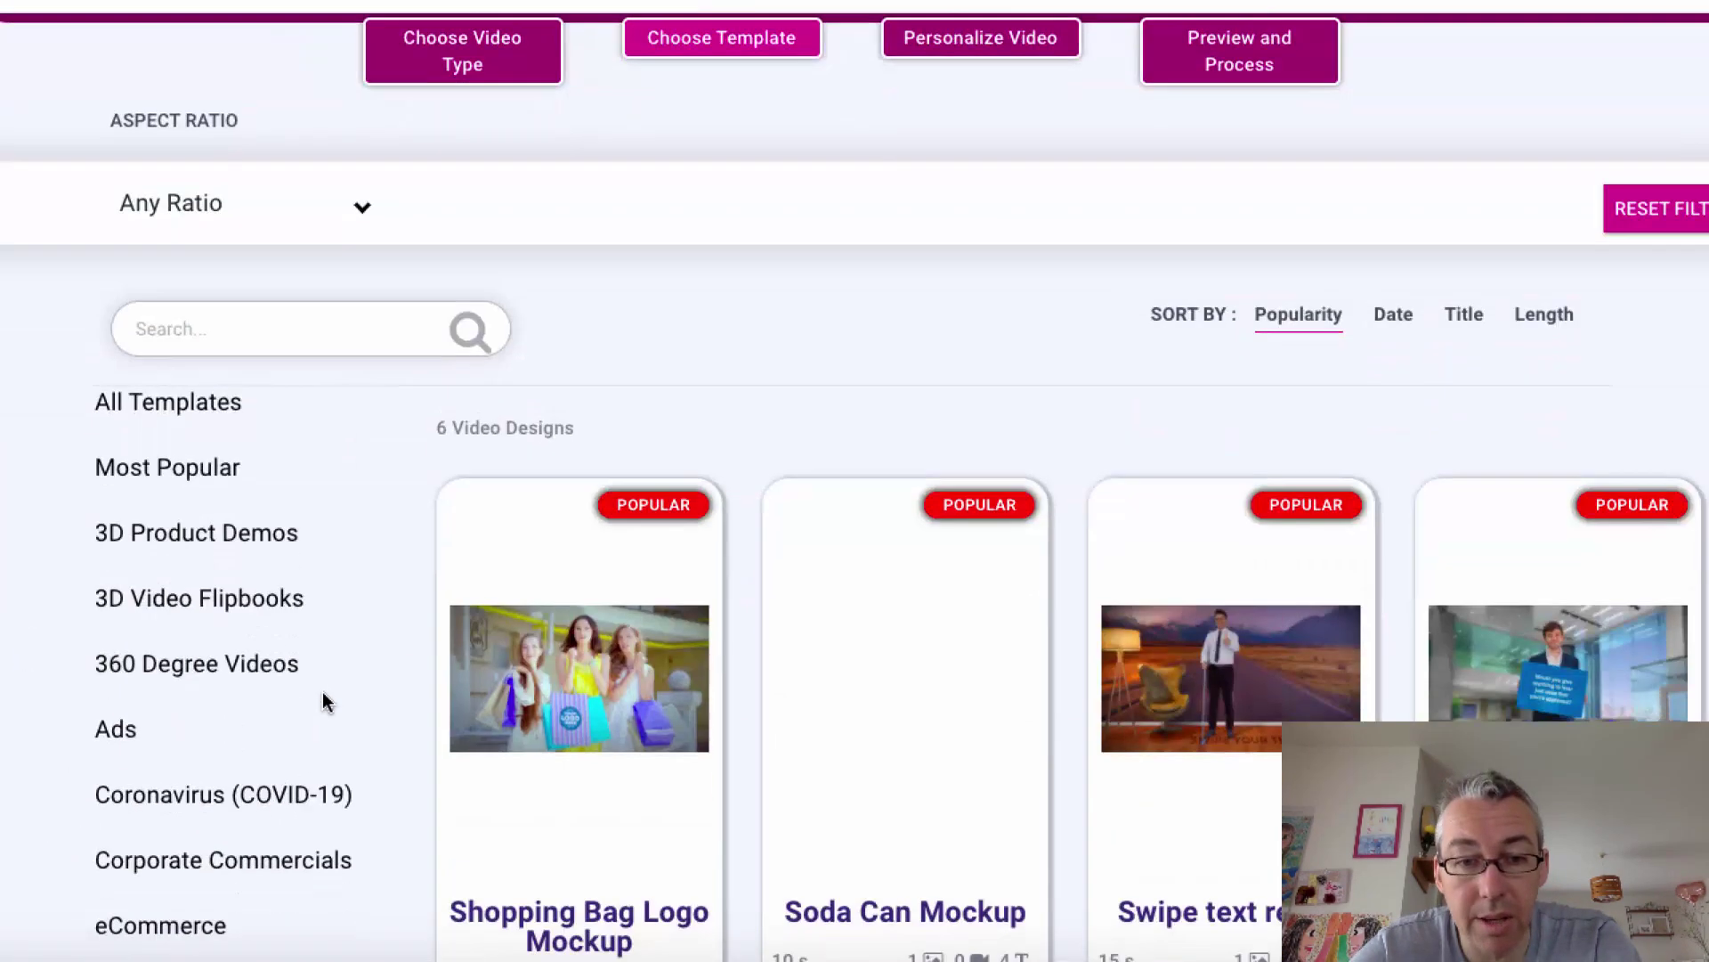
{"action": "scroll", "coordinate": [323, 690], "scroll_direction": "down", "scroll_amount": 3}
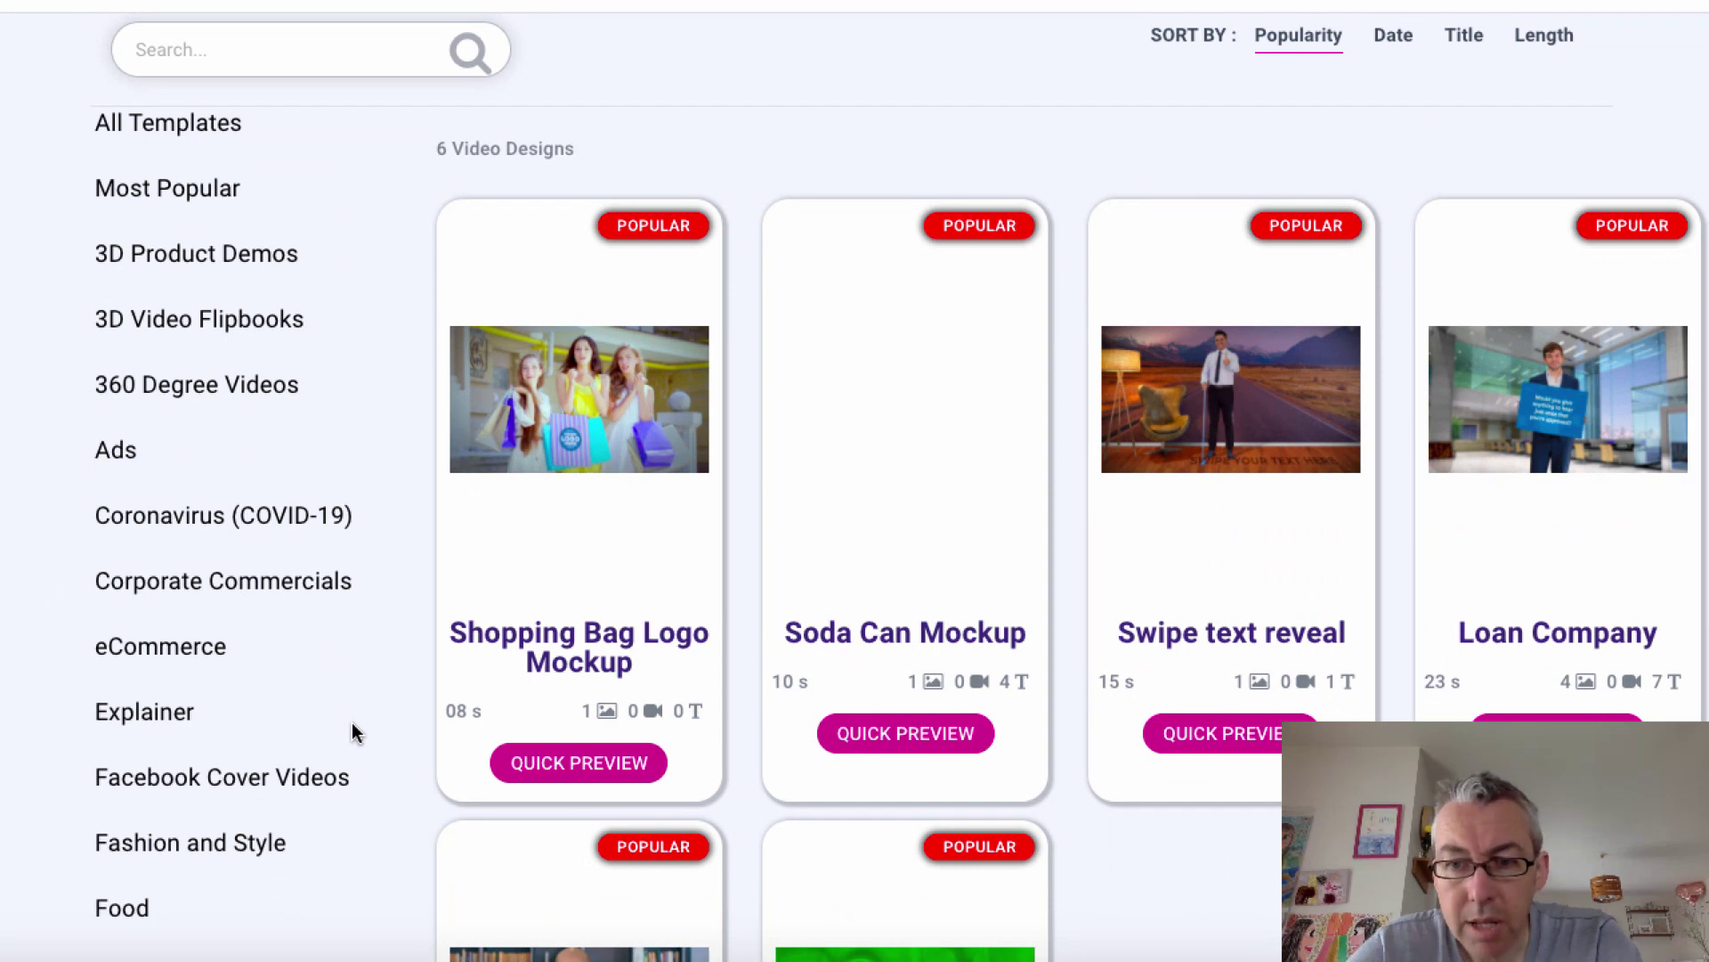
{"action": "scroll", "coordinate": [351, 723], "scroll_direction": "down", "scroll_amount": 3}
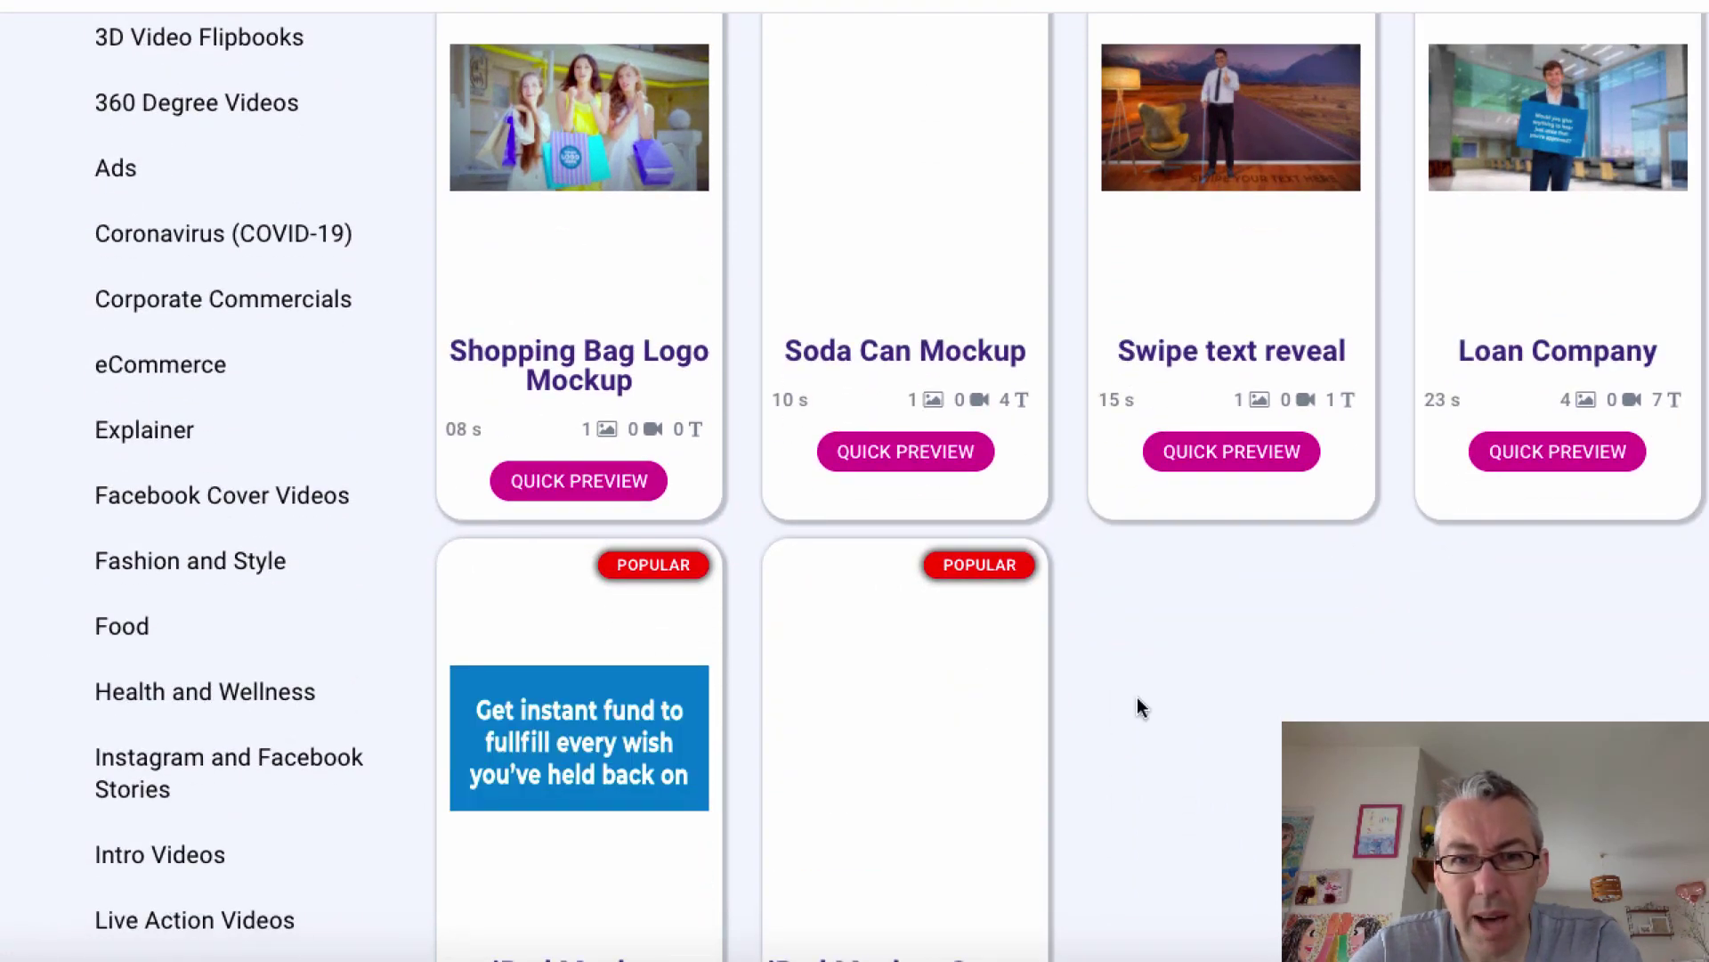
{"action": "scroll", "coordinate": [1137, 703], "scroll_direction": "up", "scroll_amount": 1}
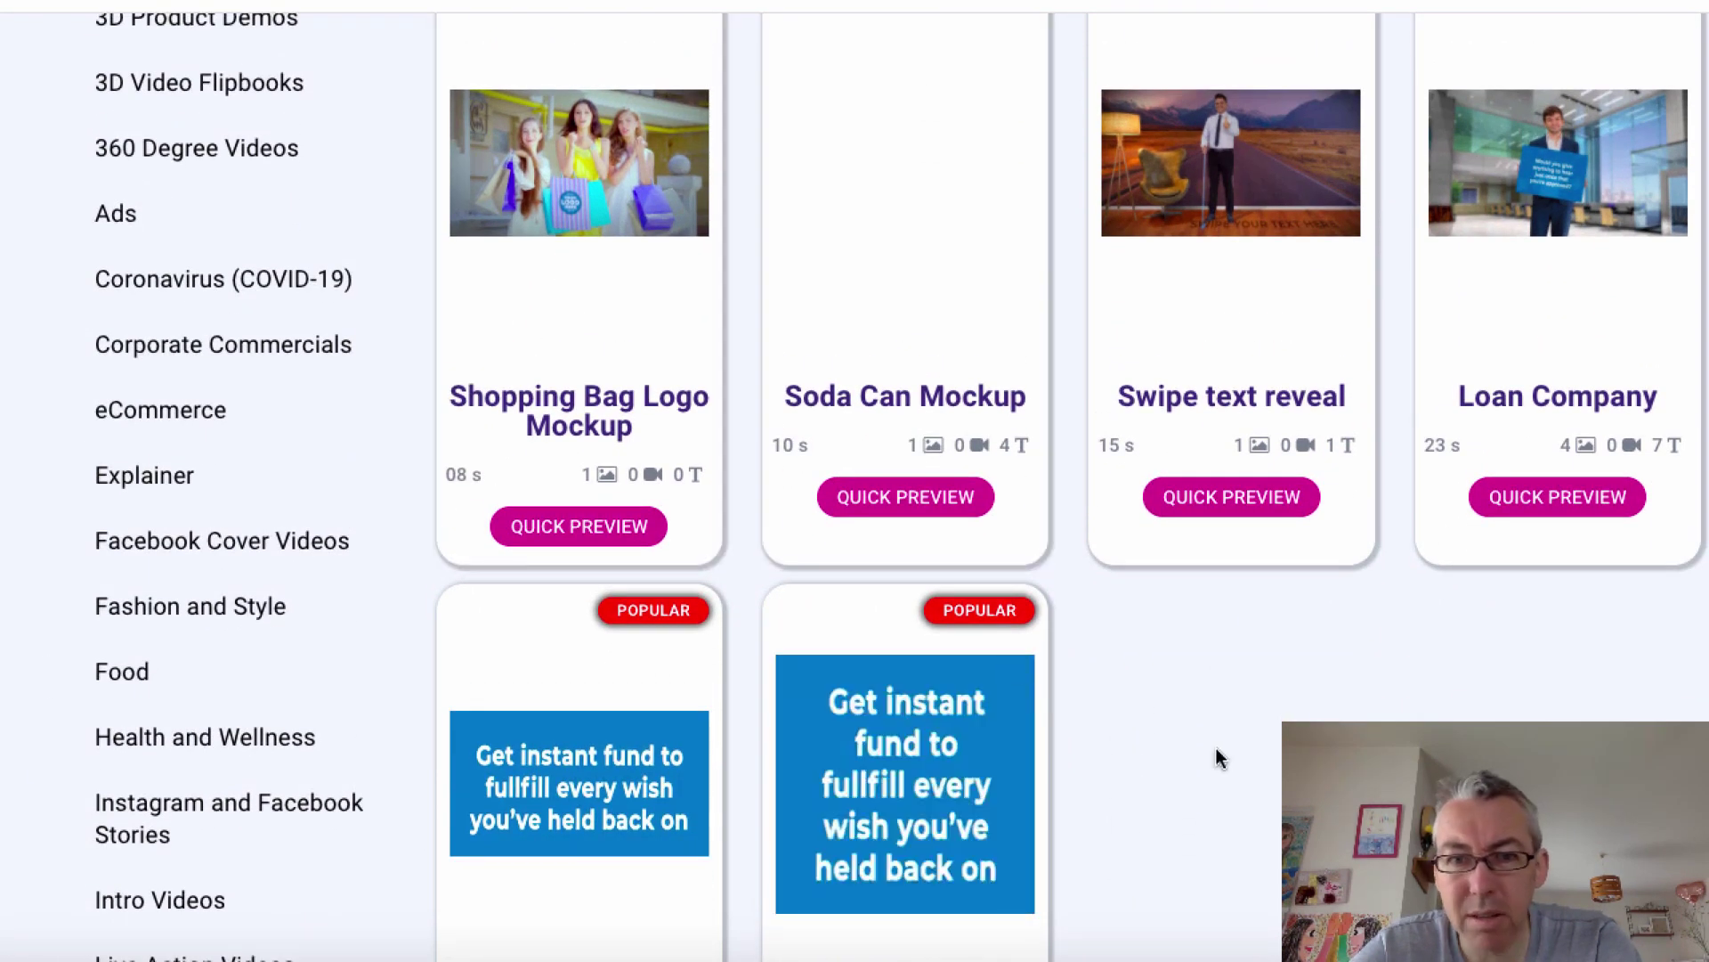
{"action": "scroll", "coordinate": [895, 510], "scroll_direction": "up", "scroll_amount": 2}
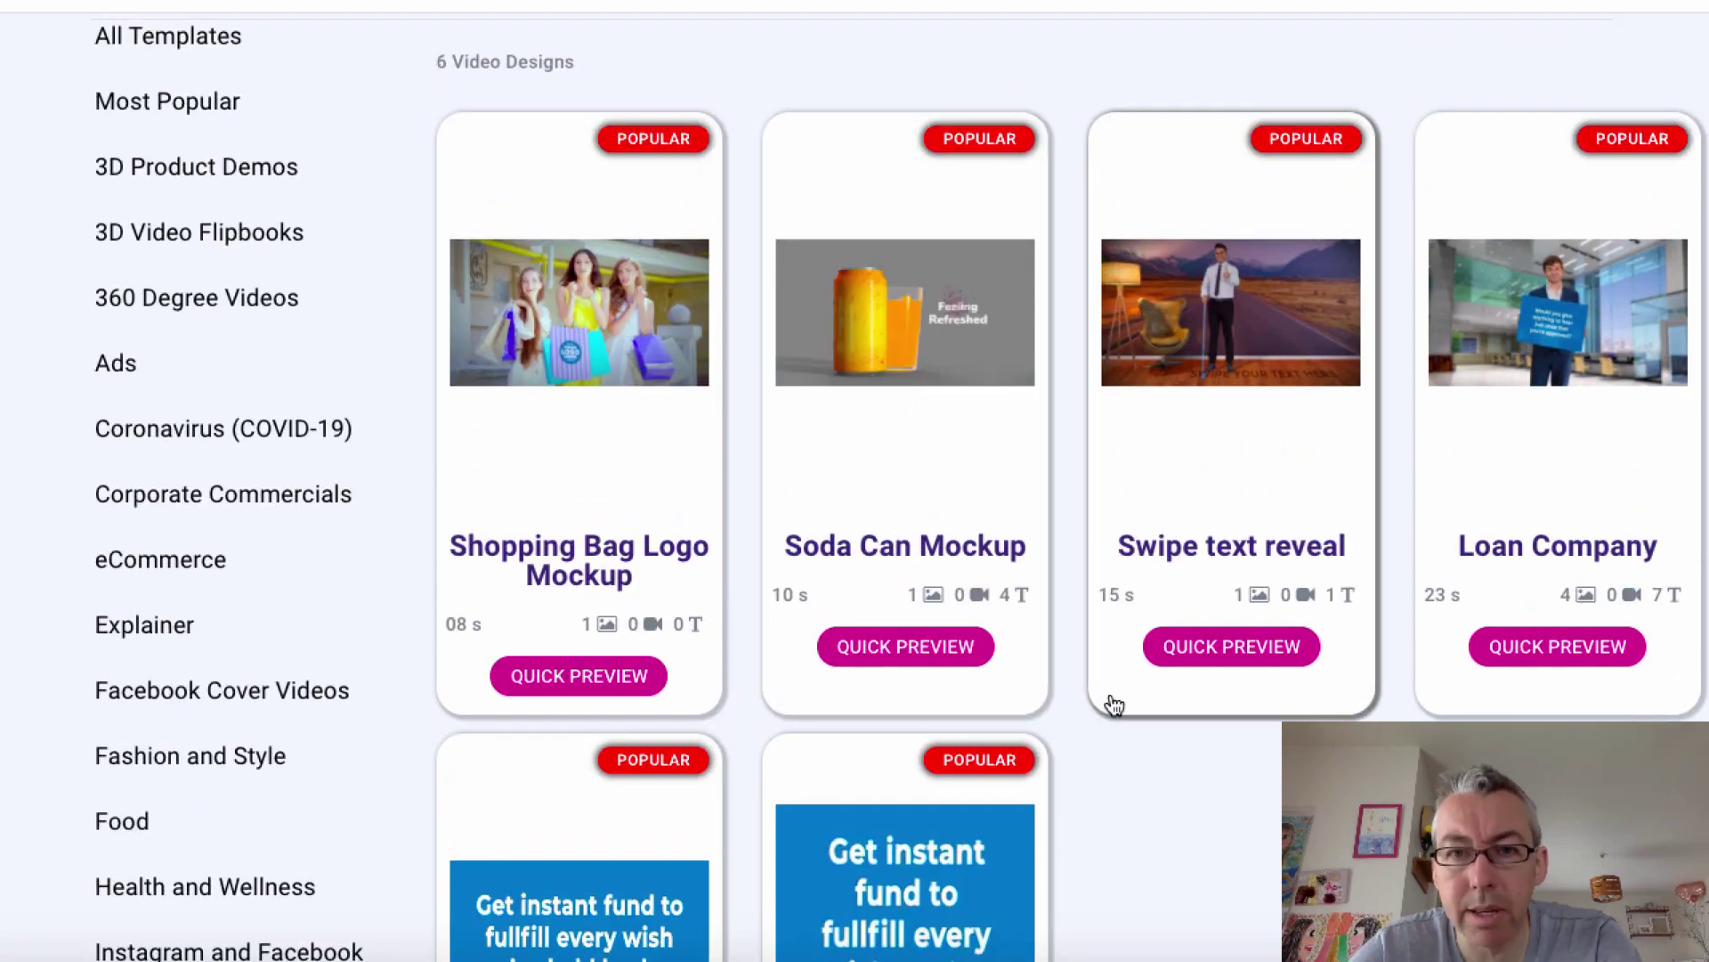
{"action": "scroll", "coordinate": [1167, 882], "scroll_direction": "down", "scroll_amount": 4}
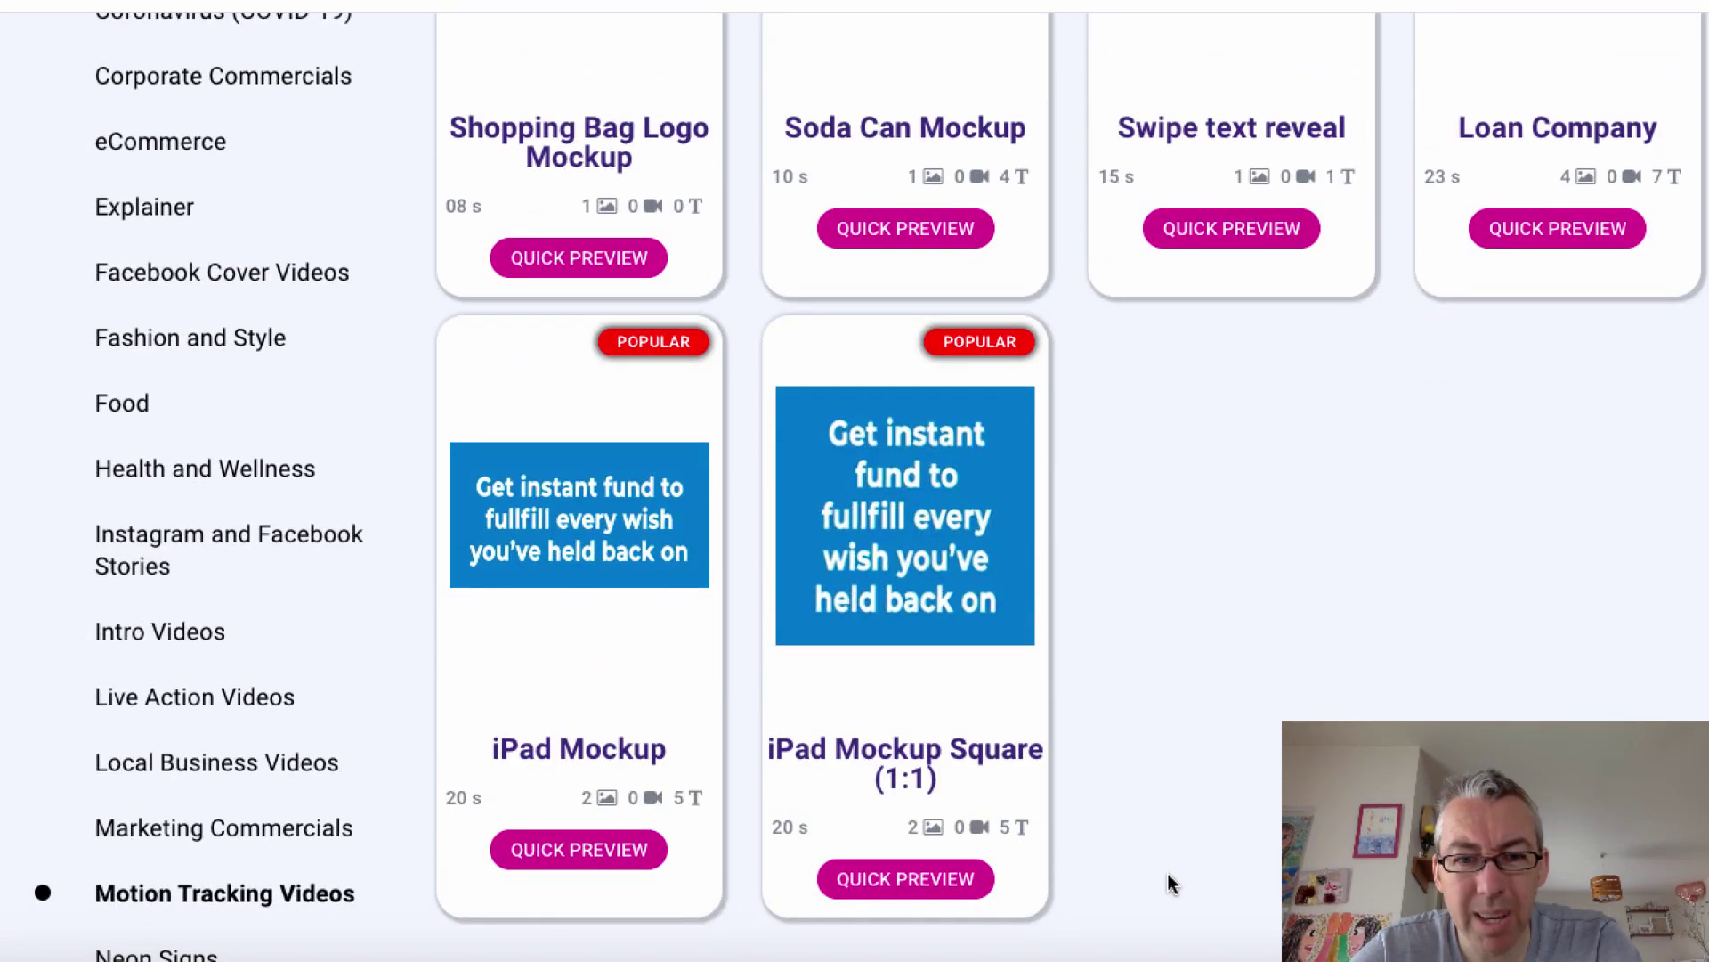
{"action": "scroll", "coordinate": [1169, 883], "scroll_direction": "up", "scroll_amount": 5}
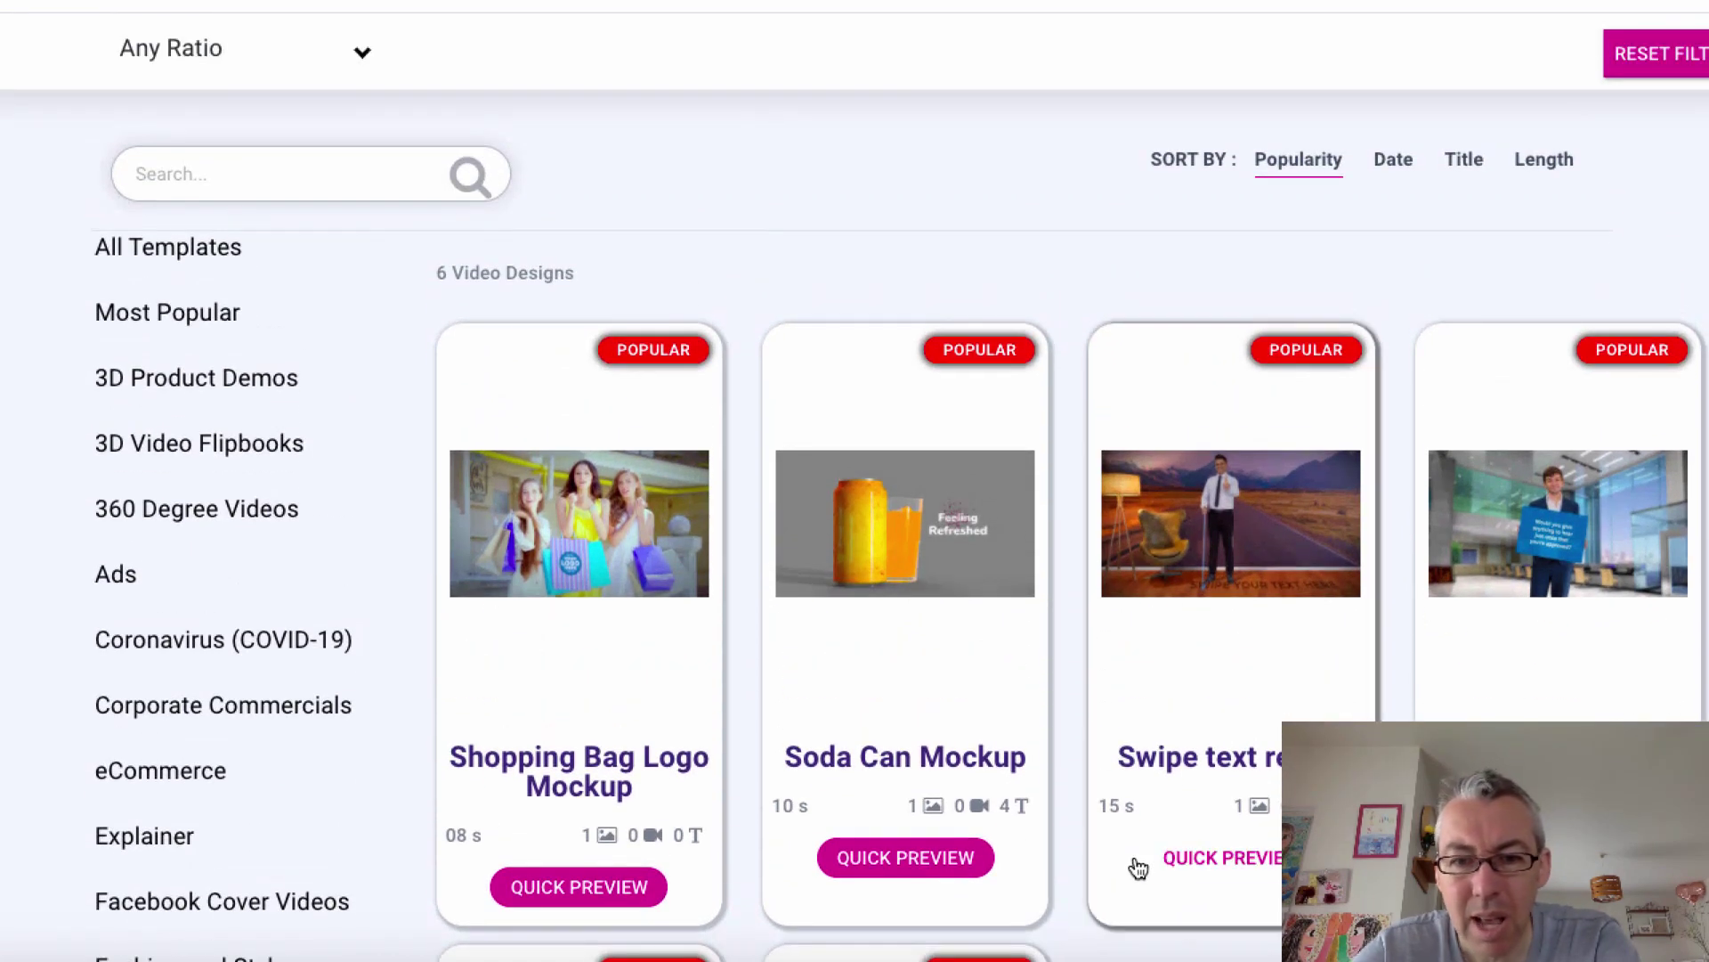
Preview the Soda Can Mockup template and choose USE THIS TEMPLATE.
{"action": "left_click", "coordinate": [875, 856]}
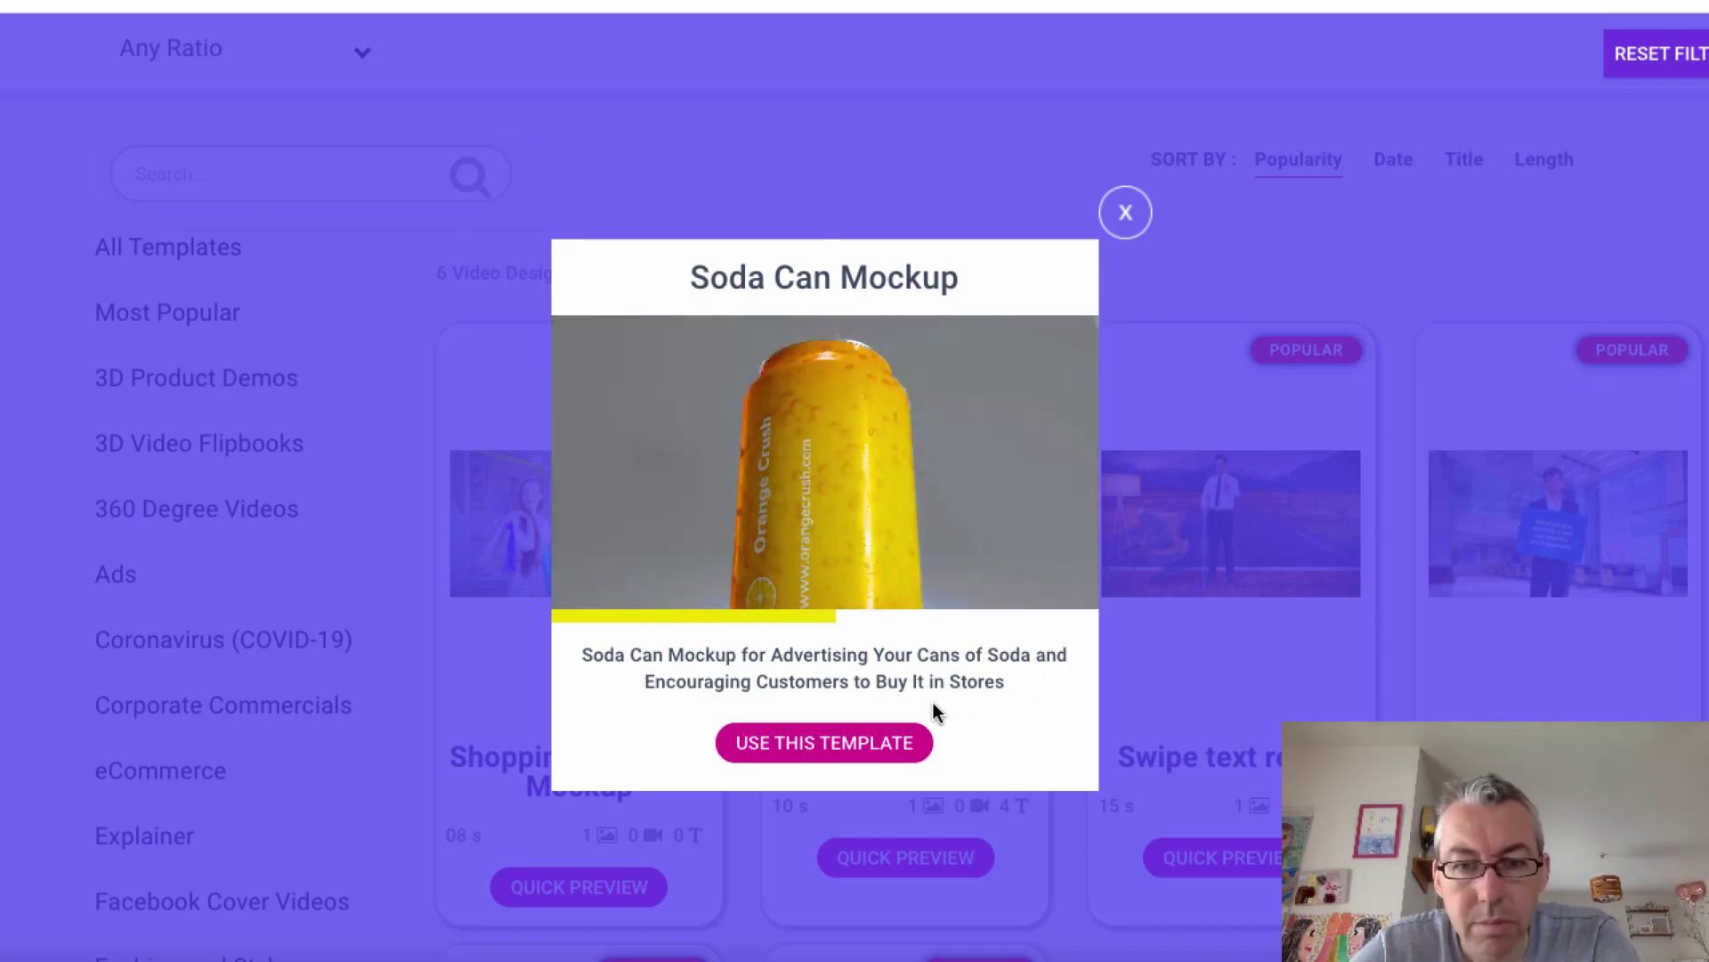
{"action": "left_click", "coordinate": [817, 743]}
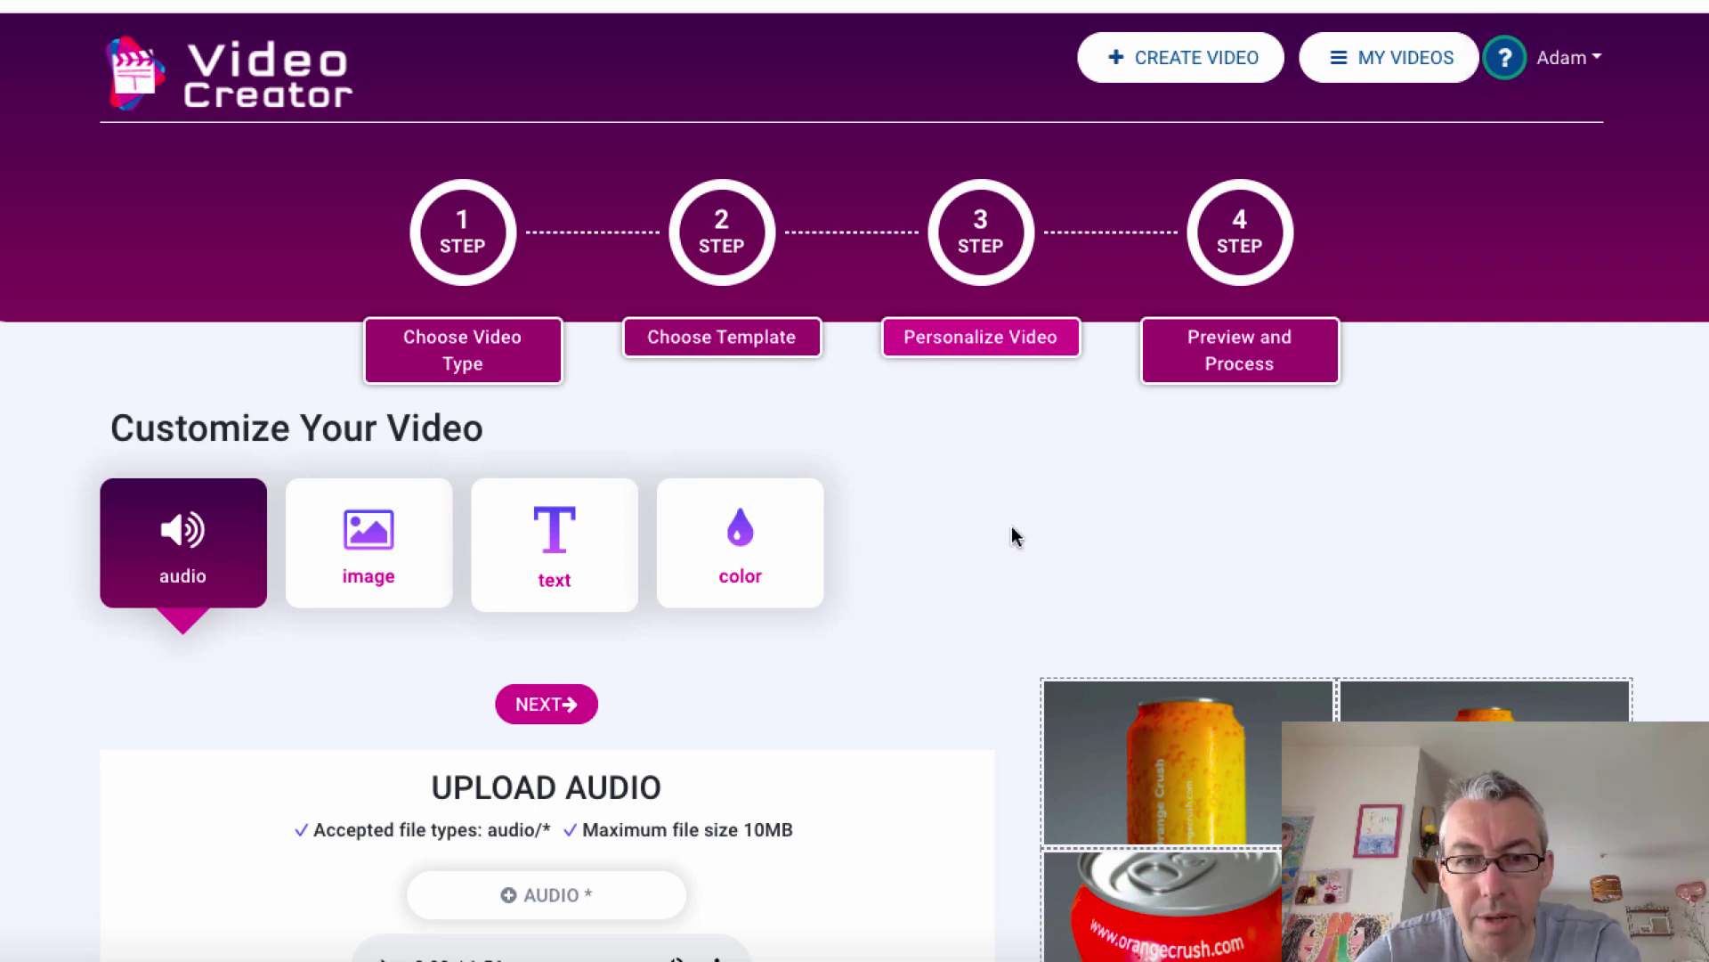
Check the AUDIO gallery, find No Media Found, and close it.
{"action": "scroll", "coordinate": [872, 697], "scroll_direction": "down", "scroll_amount": 3}
{"action": "scroll", "coordinate": [873, 697], "scroll_direction": "down", "scroll_amount": 1}
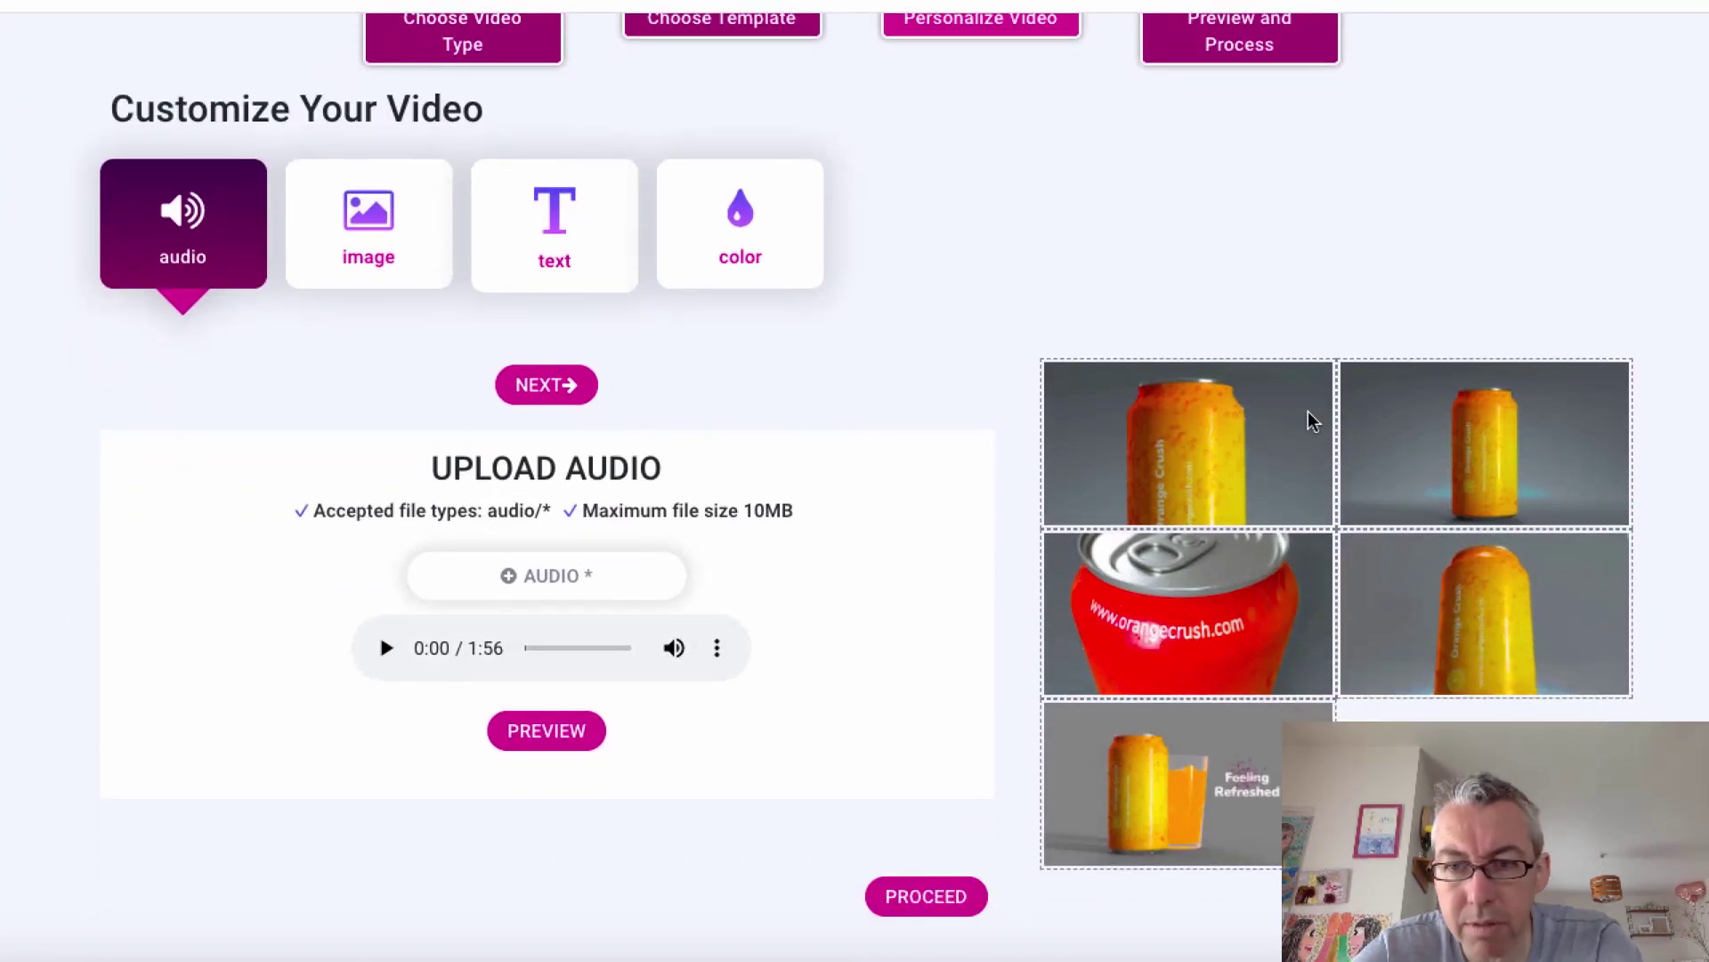
{"action": "scroll", "coordinate": [917, 656], "scroll_direction": "up", "scroll_amount": 1}
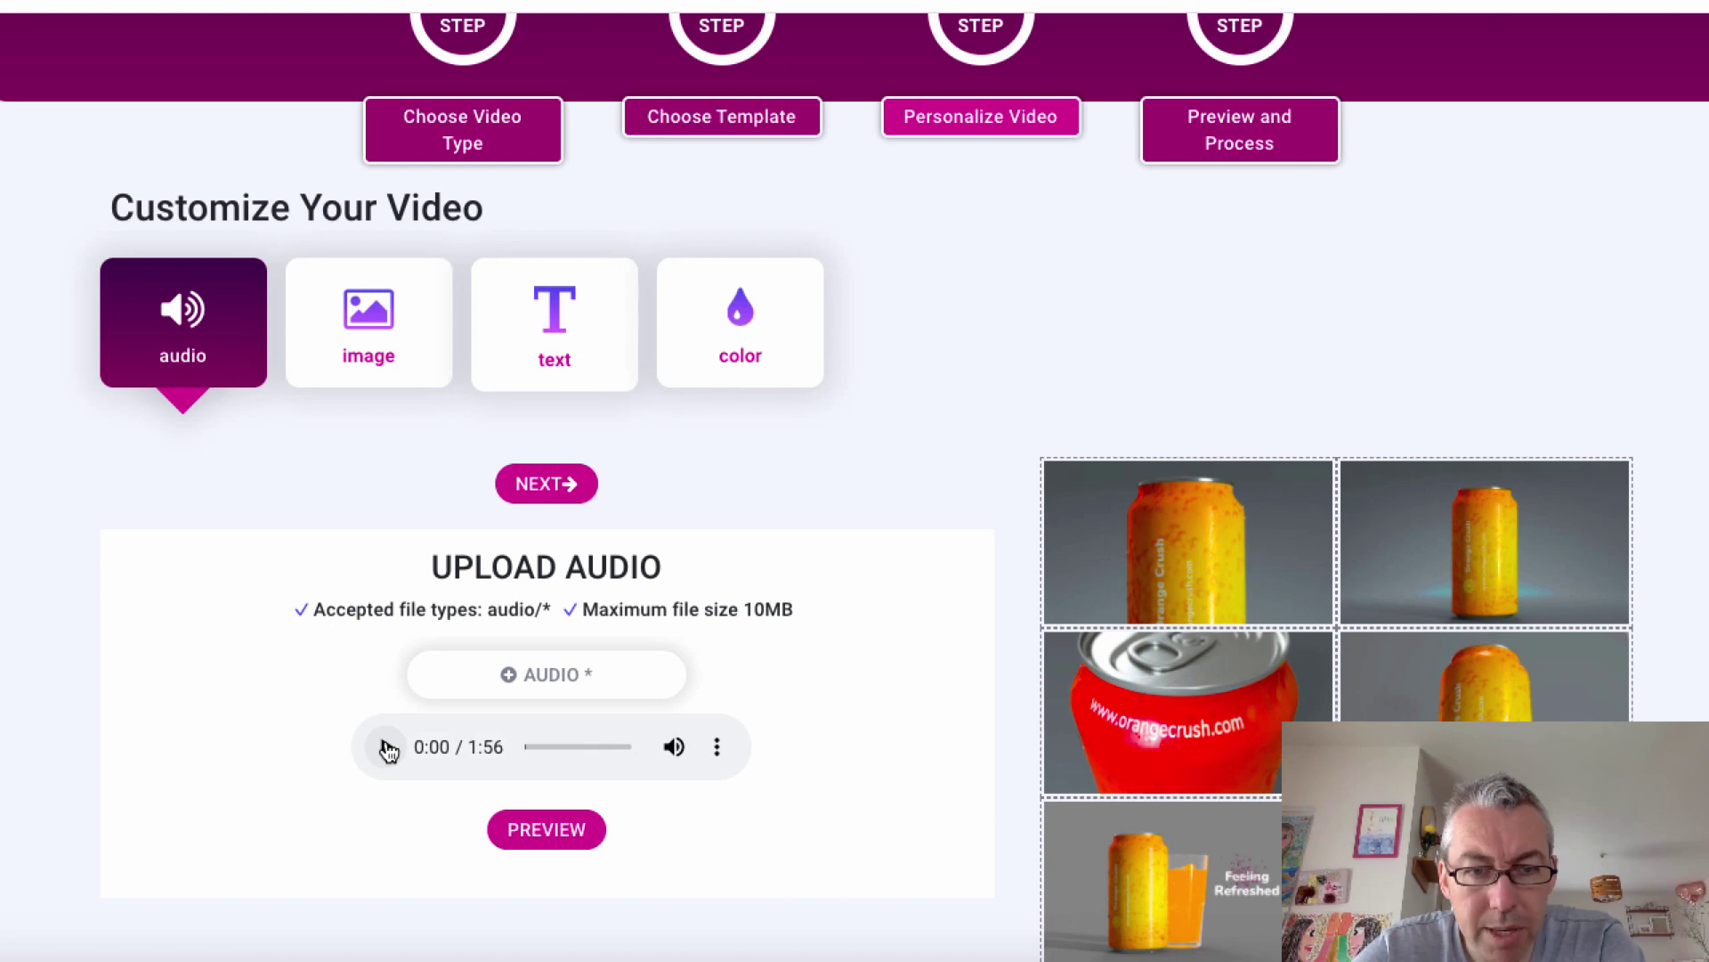
{"action": "left_click", "coordinate": [513, 674]}
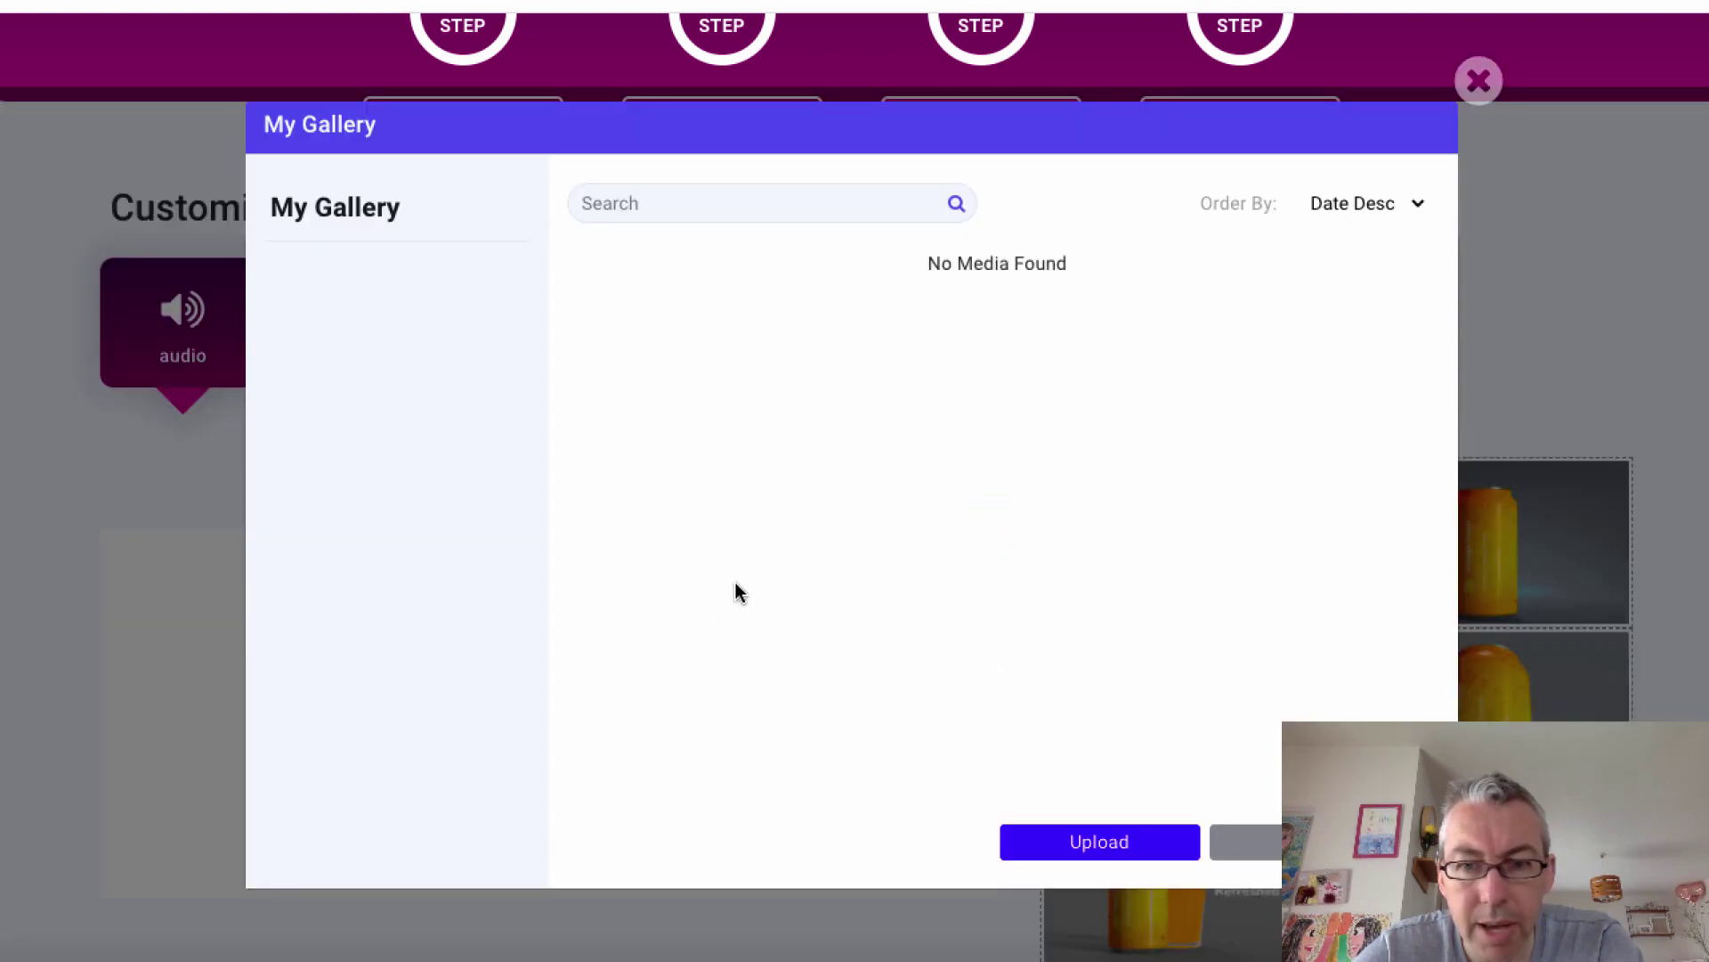
{"action": "left_click", "coordinate": [1274, 842]}
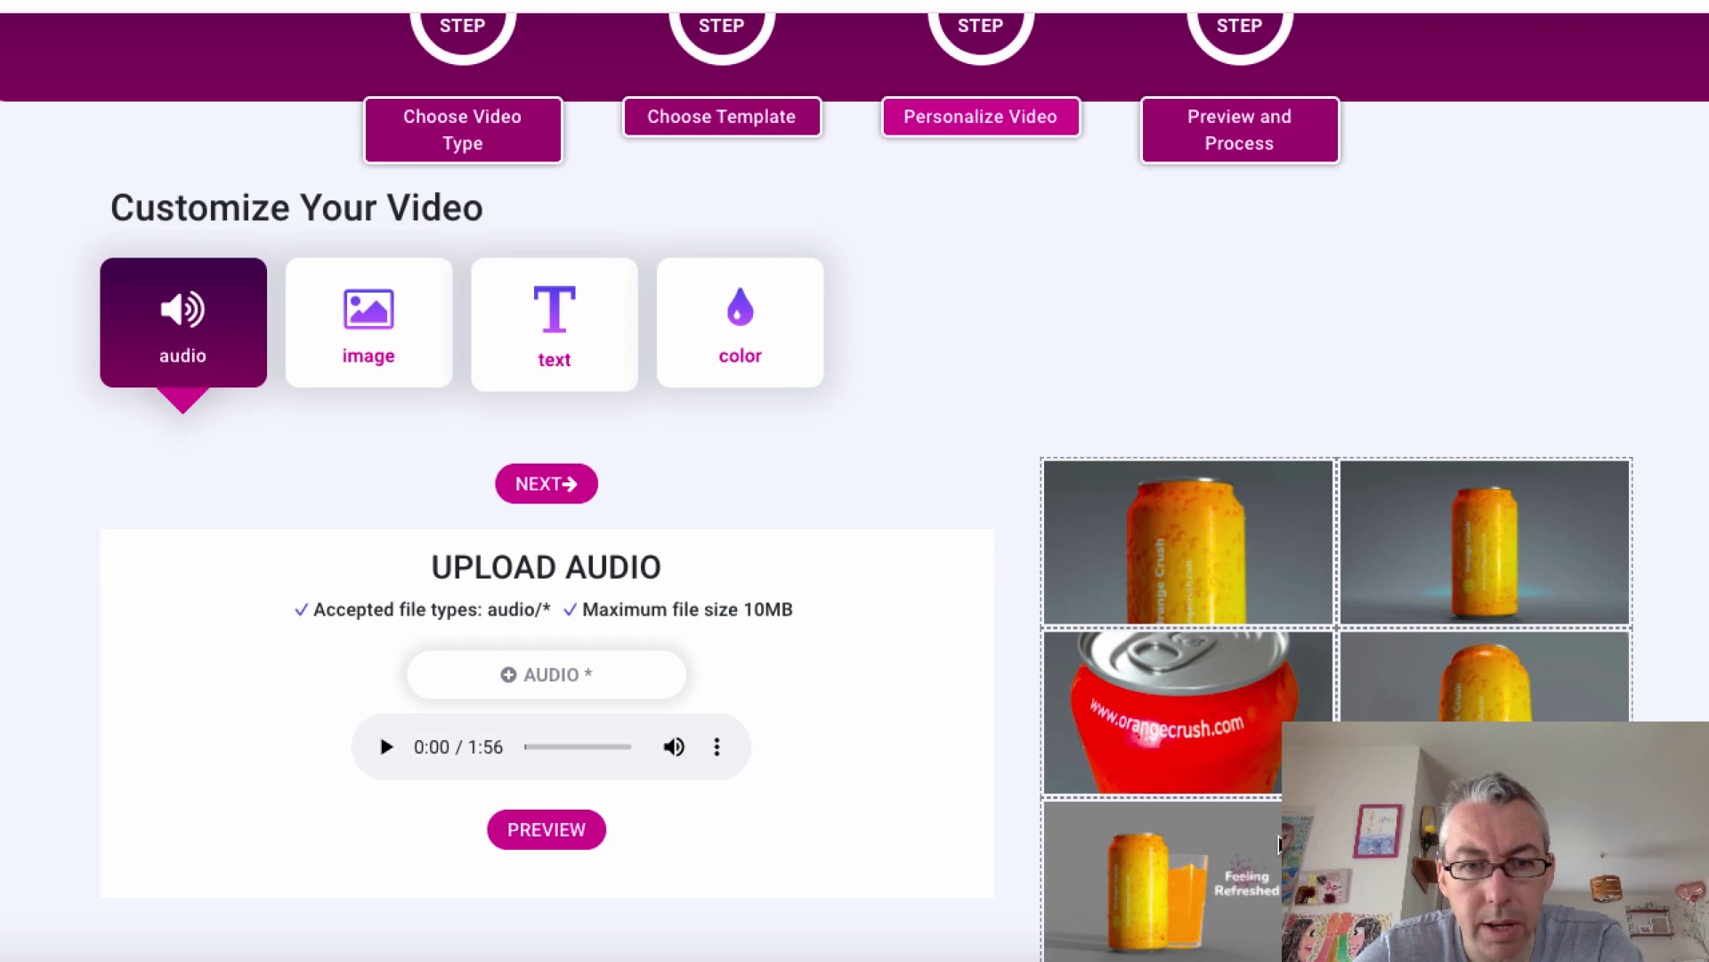
{"action": "scroll", "coordinate": [773, 634], "scroll_direction": "up", "scroll_amount": 1}
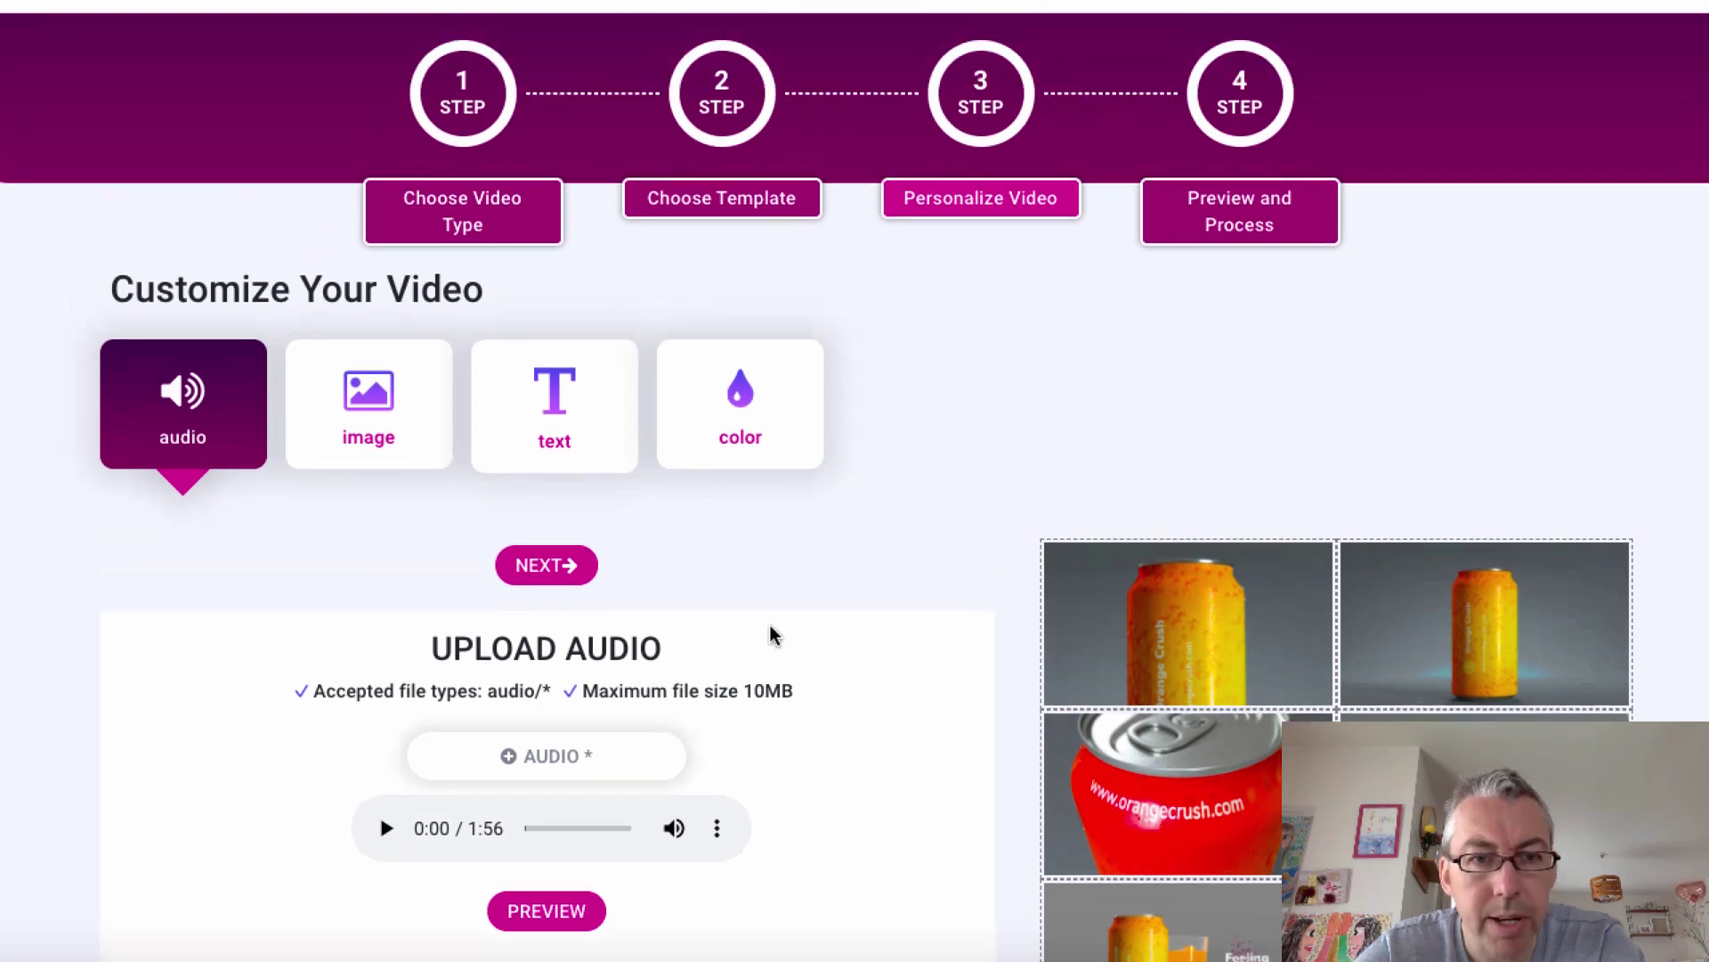
{"action": "scroll", "coordinate": [470, 657], "scroll_direction": "down", "scroll_amount": 2}
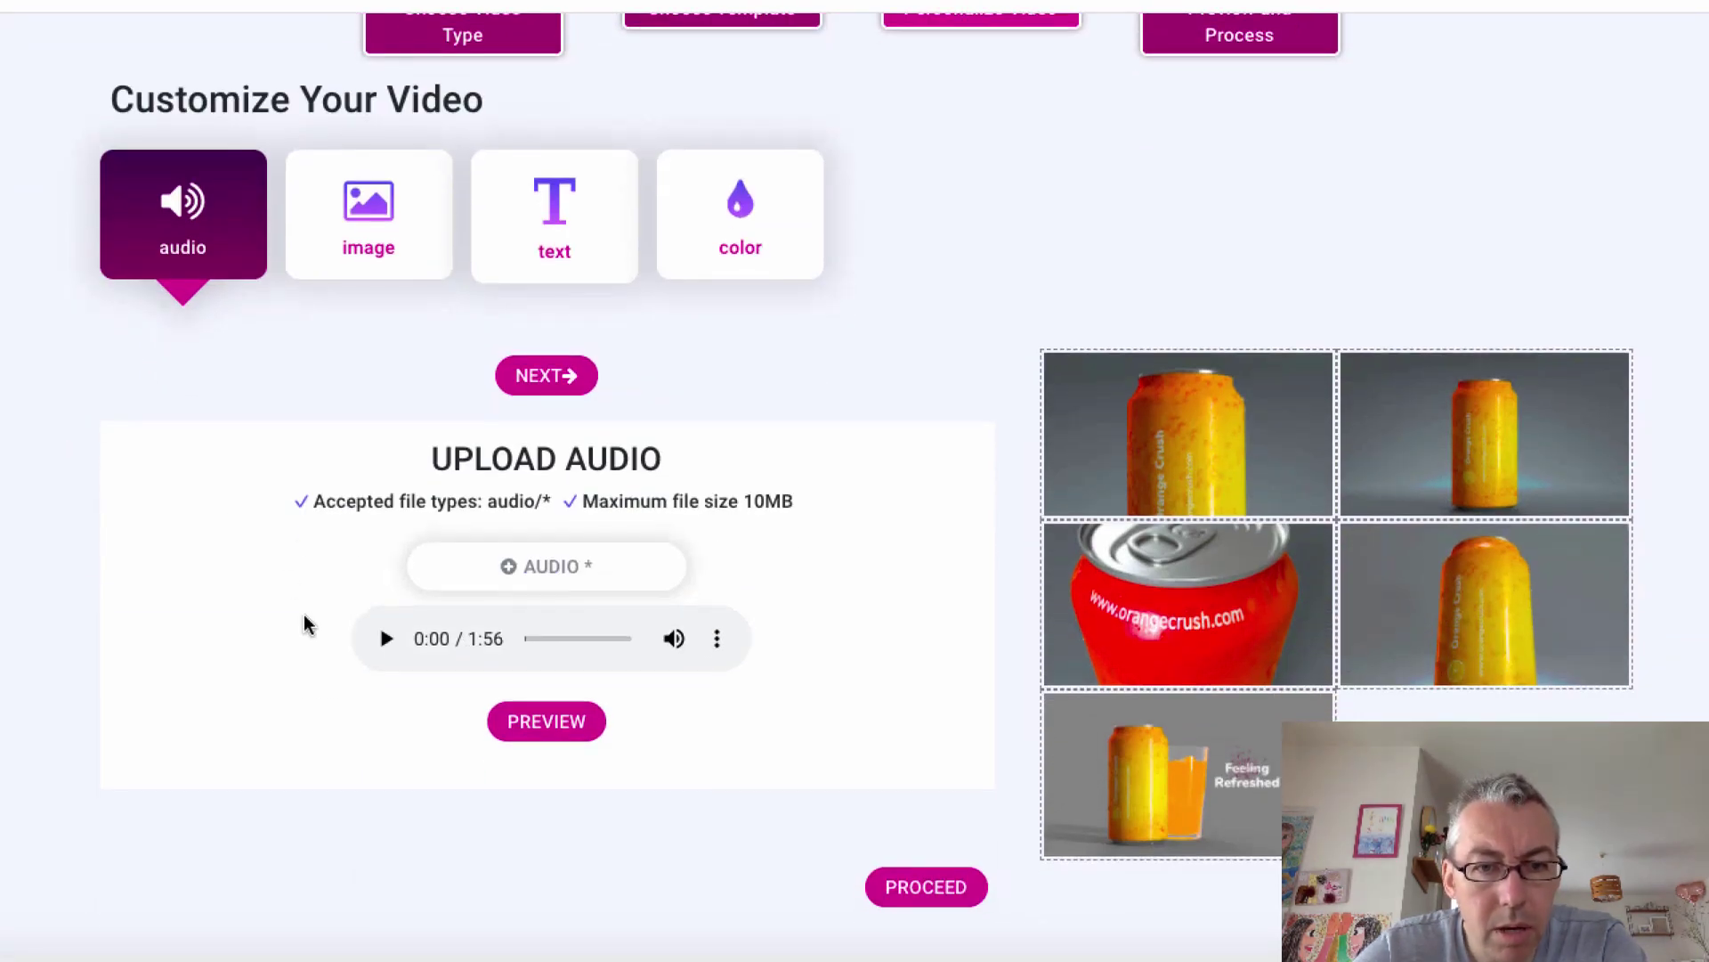
{"action": "scroll", "coordinate": [302, 613], "scroll_direction": "up", "scroll_amount": 3}
Upload vmf-blue.png from the computer as the video's LOGO image.
{"action": "left_click", "coordinate": [363, 467]}
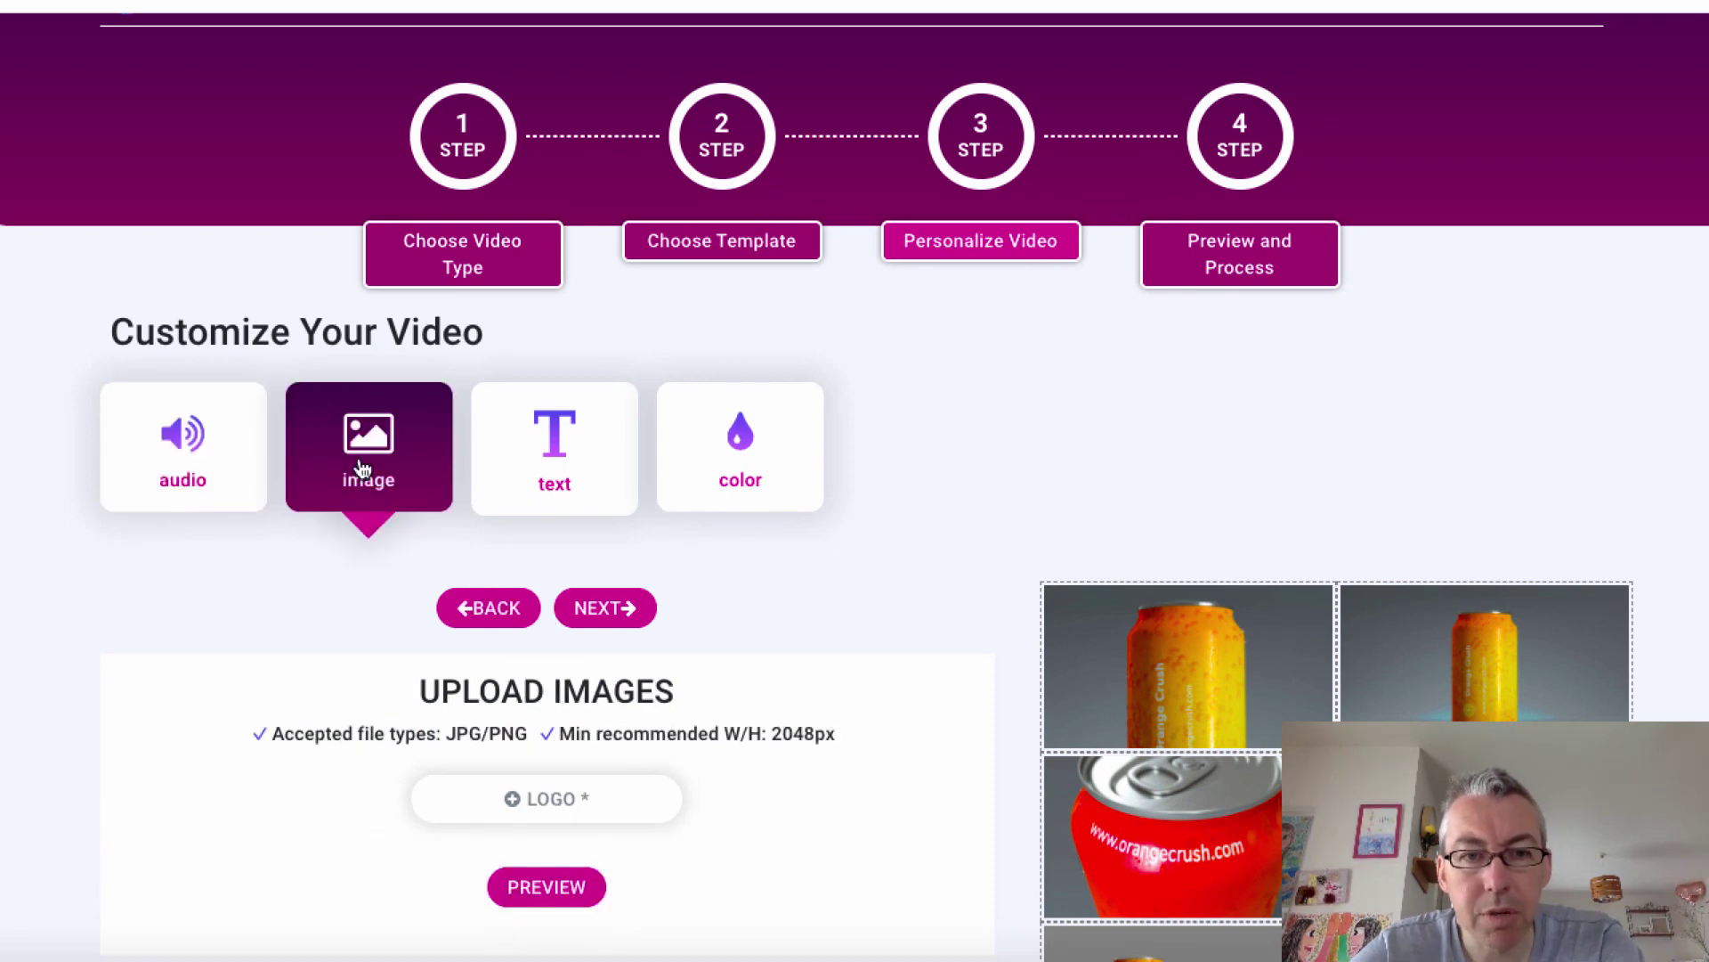
{"action": "scroll", "coordinate": [356, 469], "scroll_direction": "down", "scroll_amount": 2}
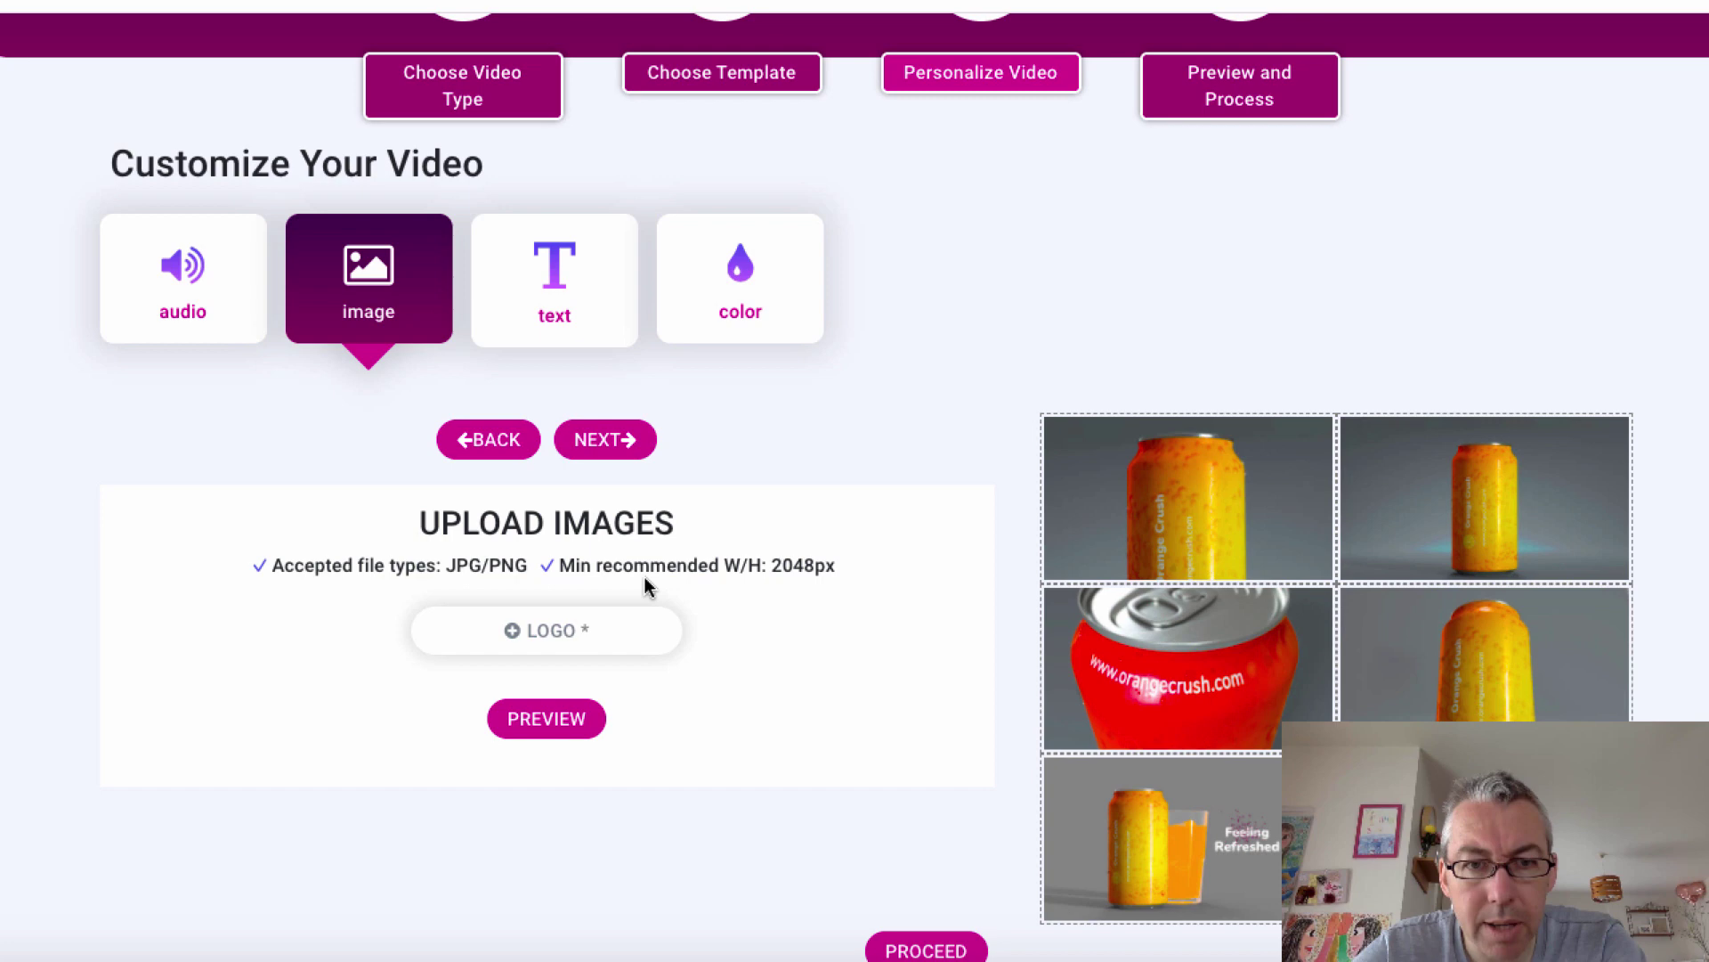
{"action": "left_click", "coordinate": [531, 629]}
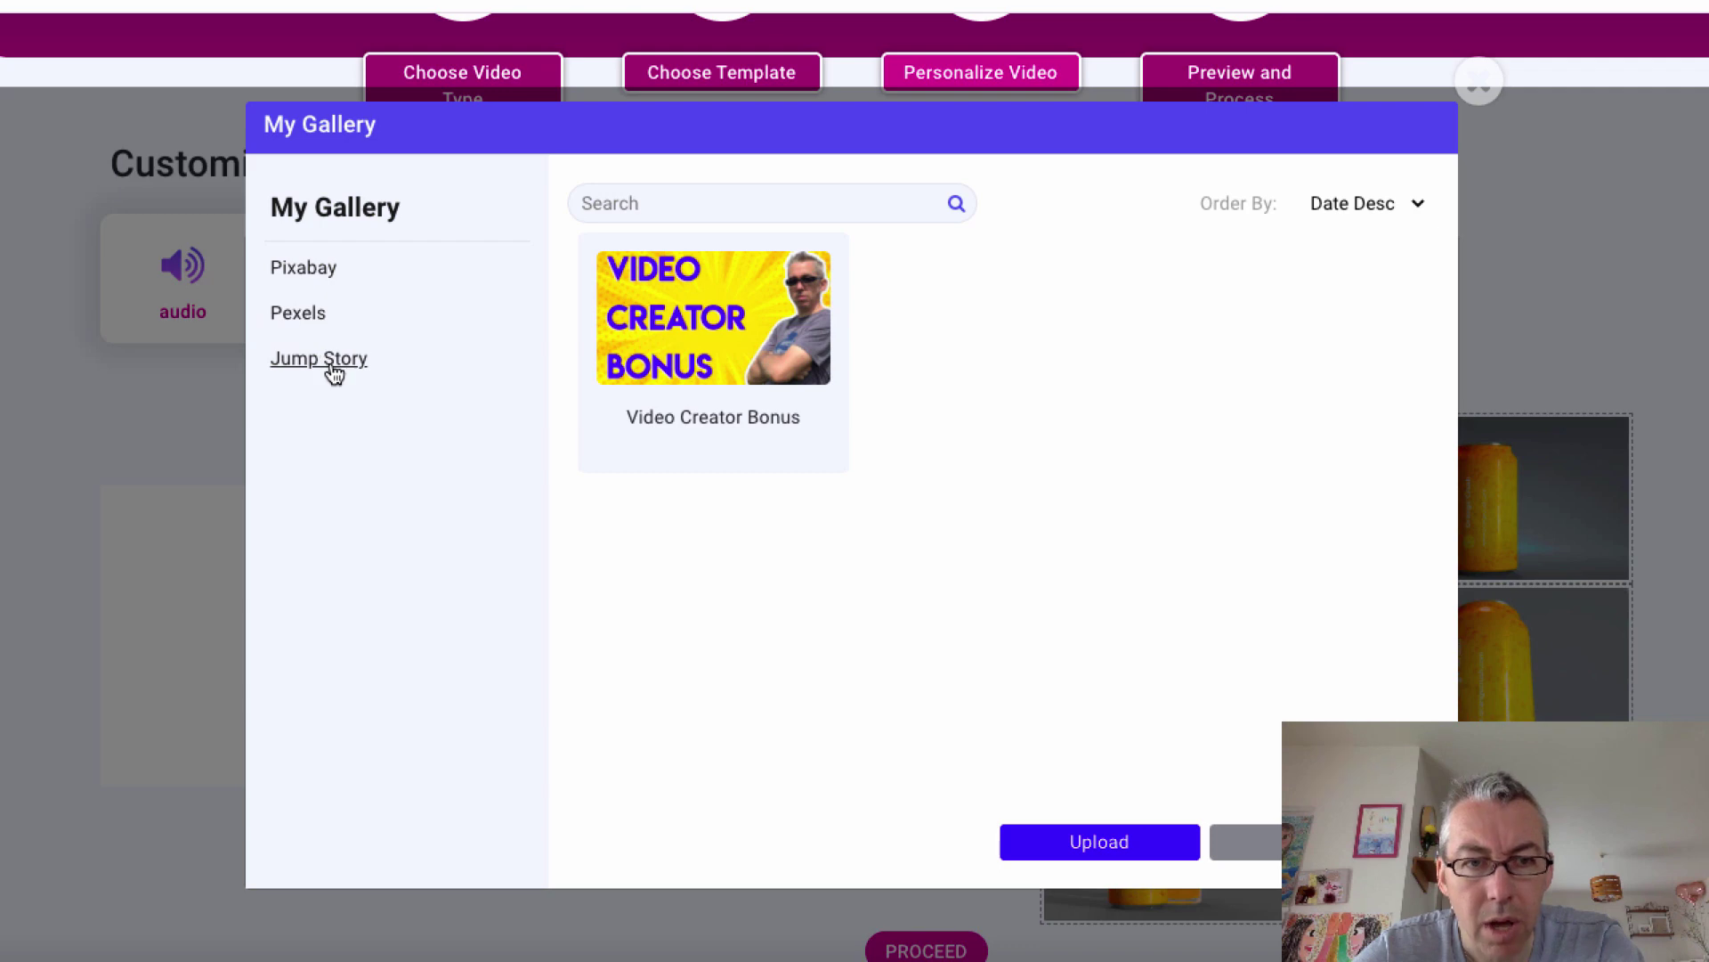
{"action": "left_click", "coordinate": [1100, 843]}
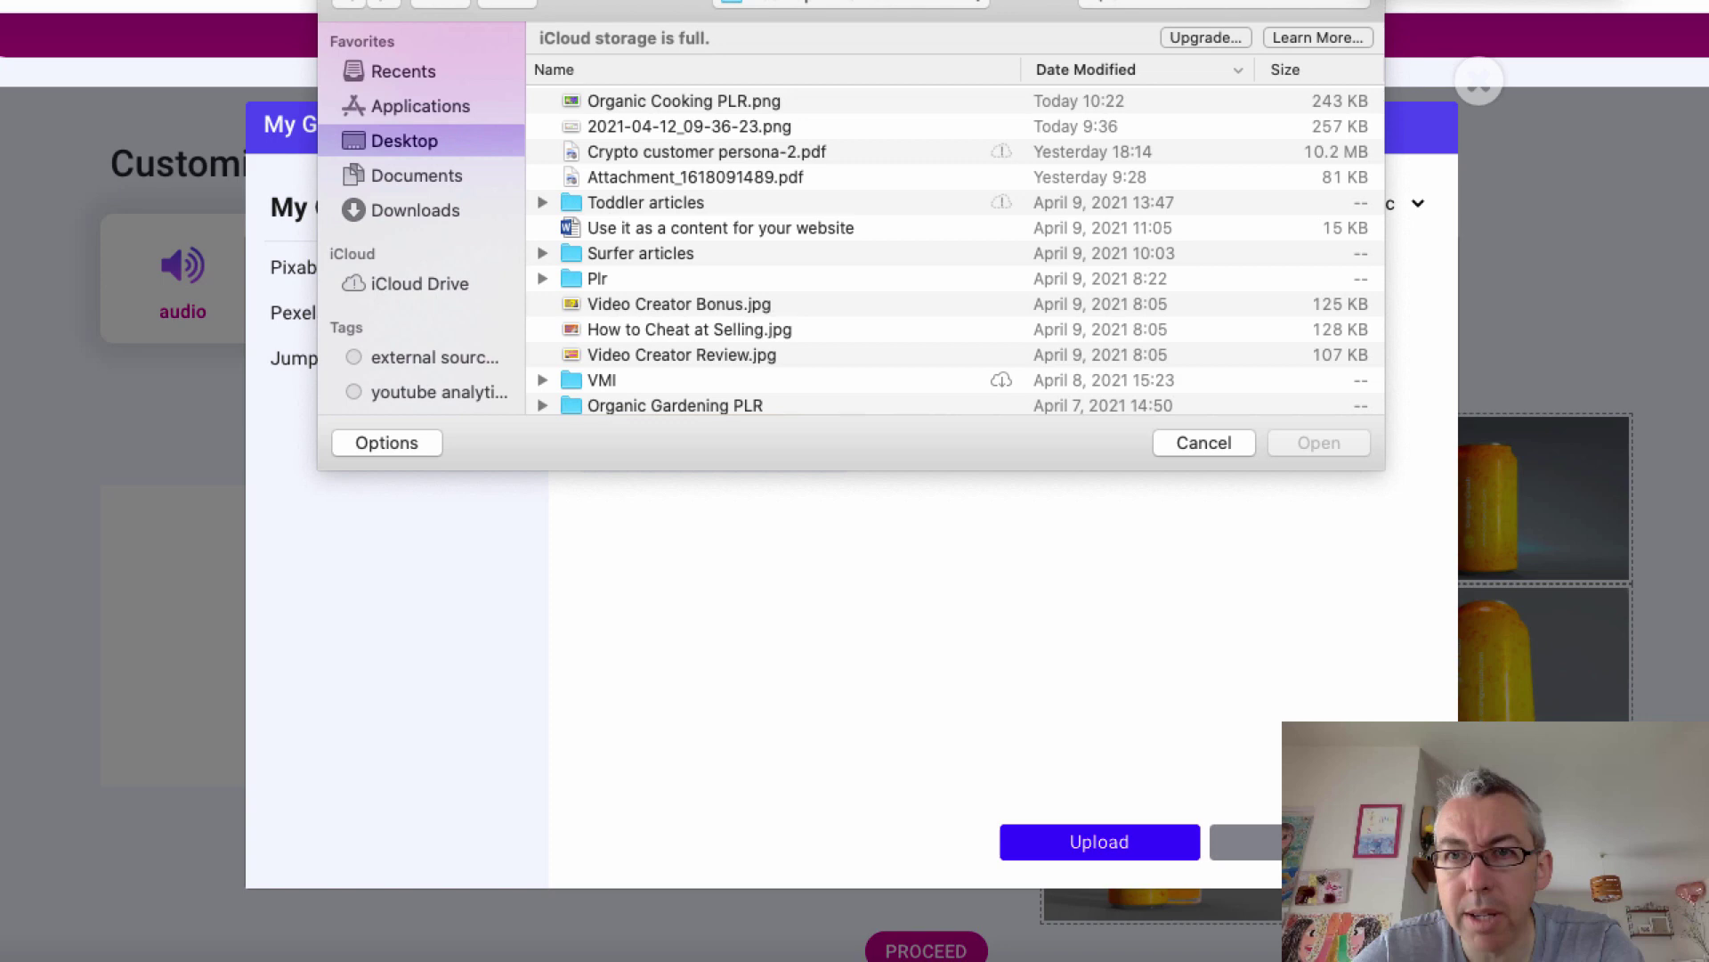
{"action": "type", "text": "blue"}
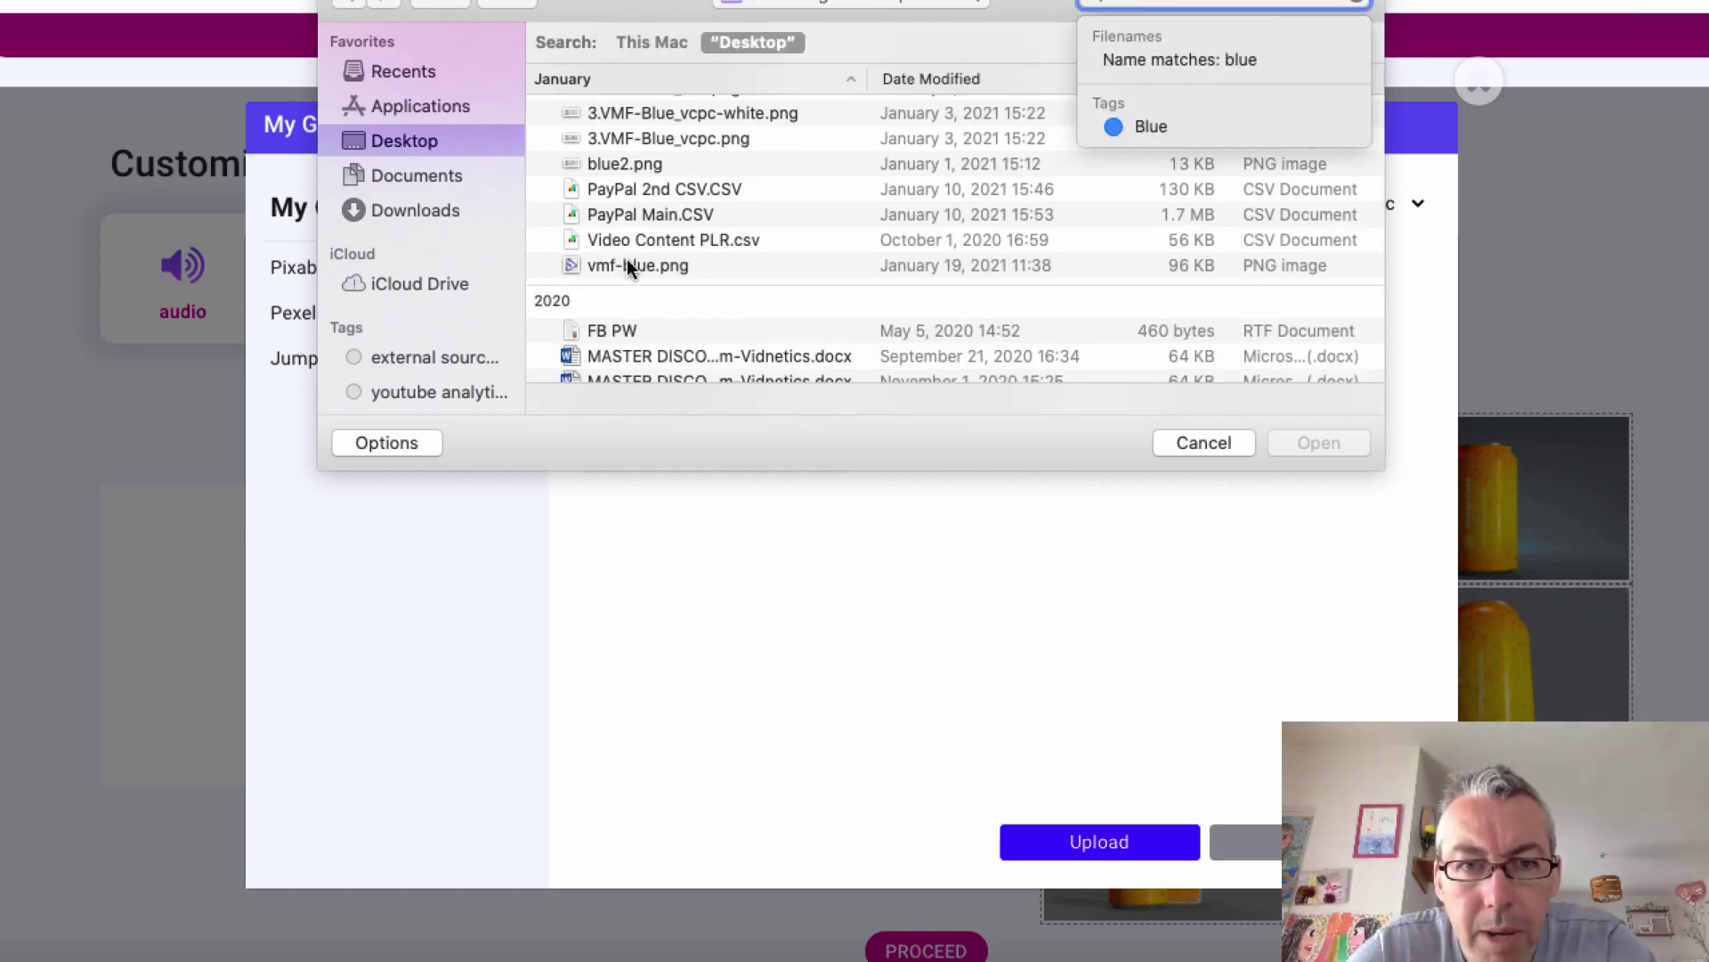
{"action": "left_click", "coordinate": [627, 259]}
{"action": "left_click", "coordinate": [1308, 445]}
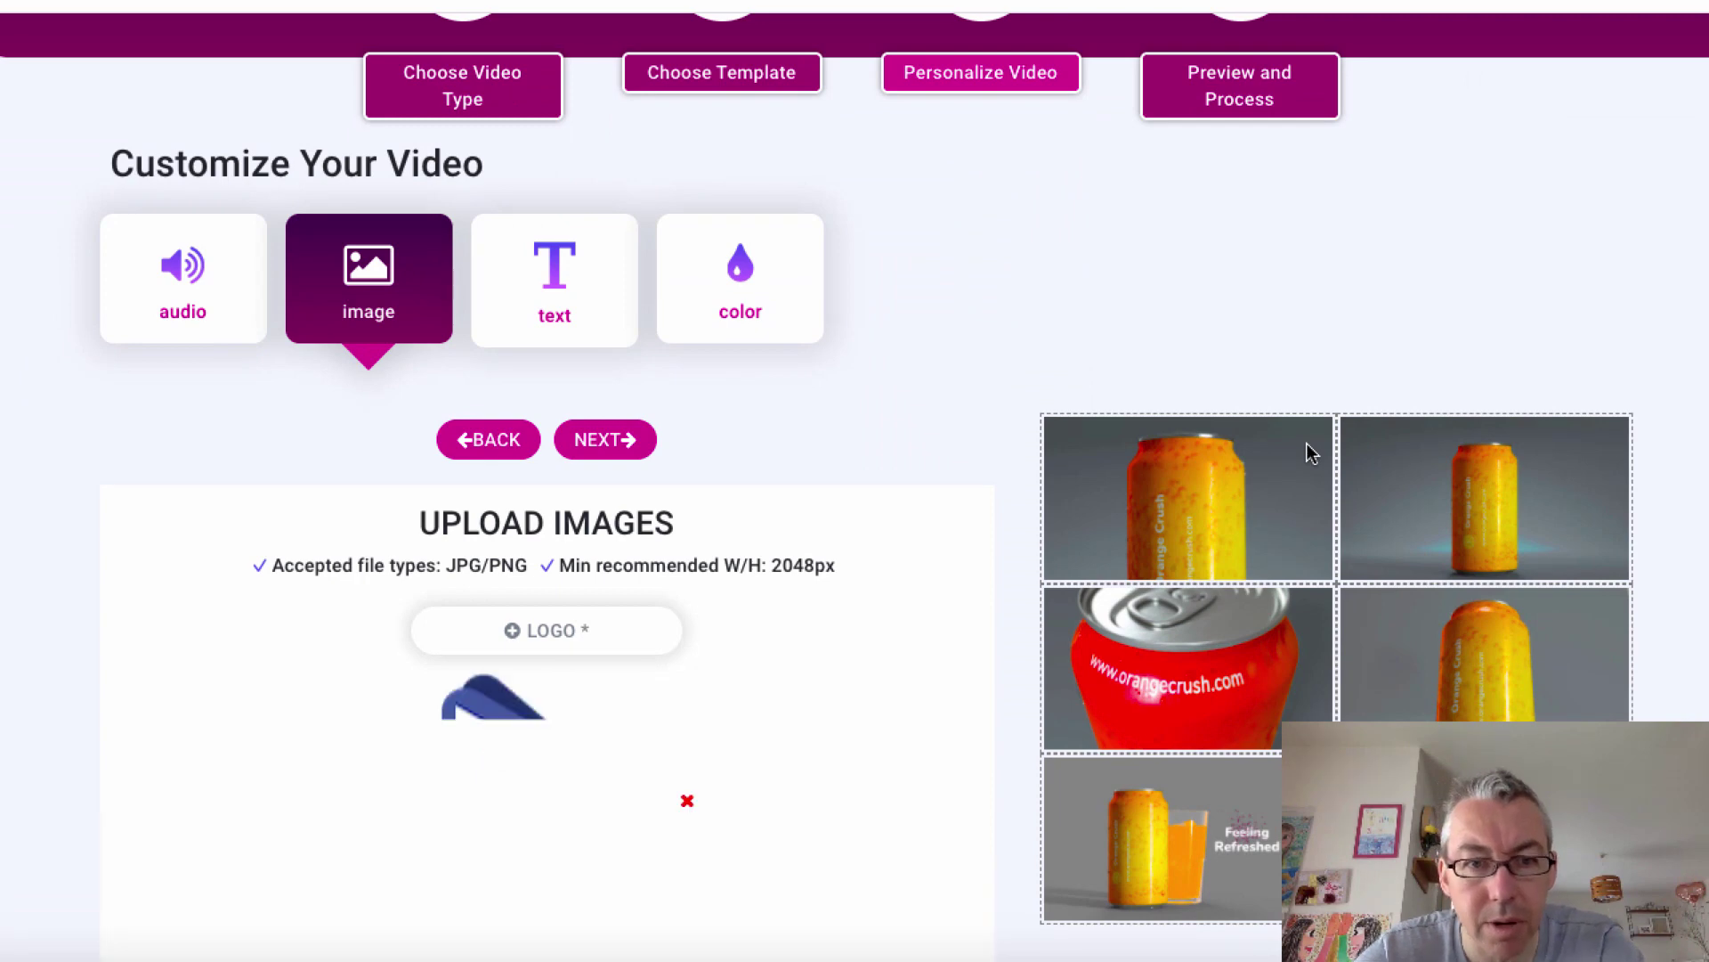
{"action": "scroll", "coordinate": [690, 763], "scroll_direction": "down", "scroll_amount": 2}
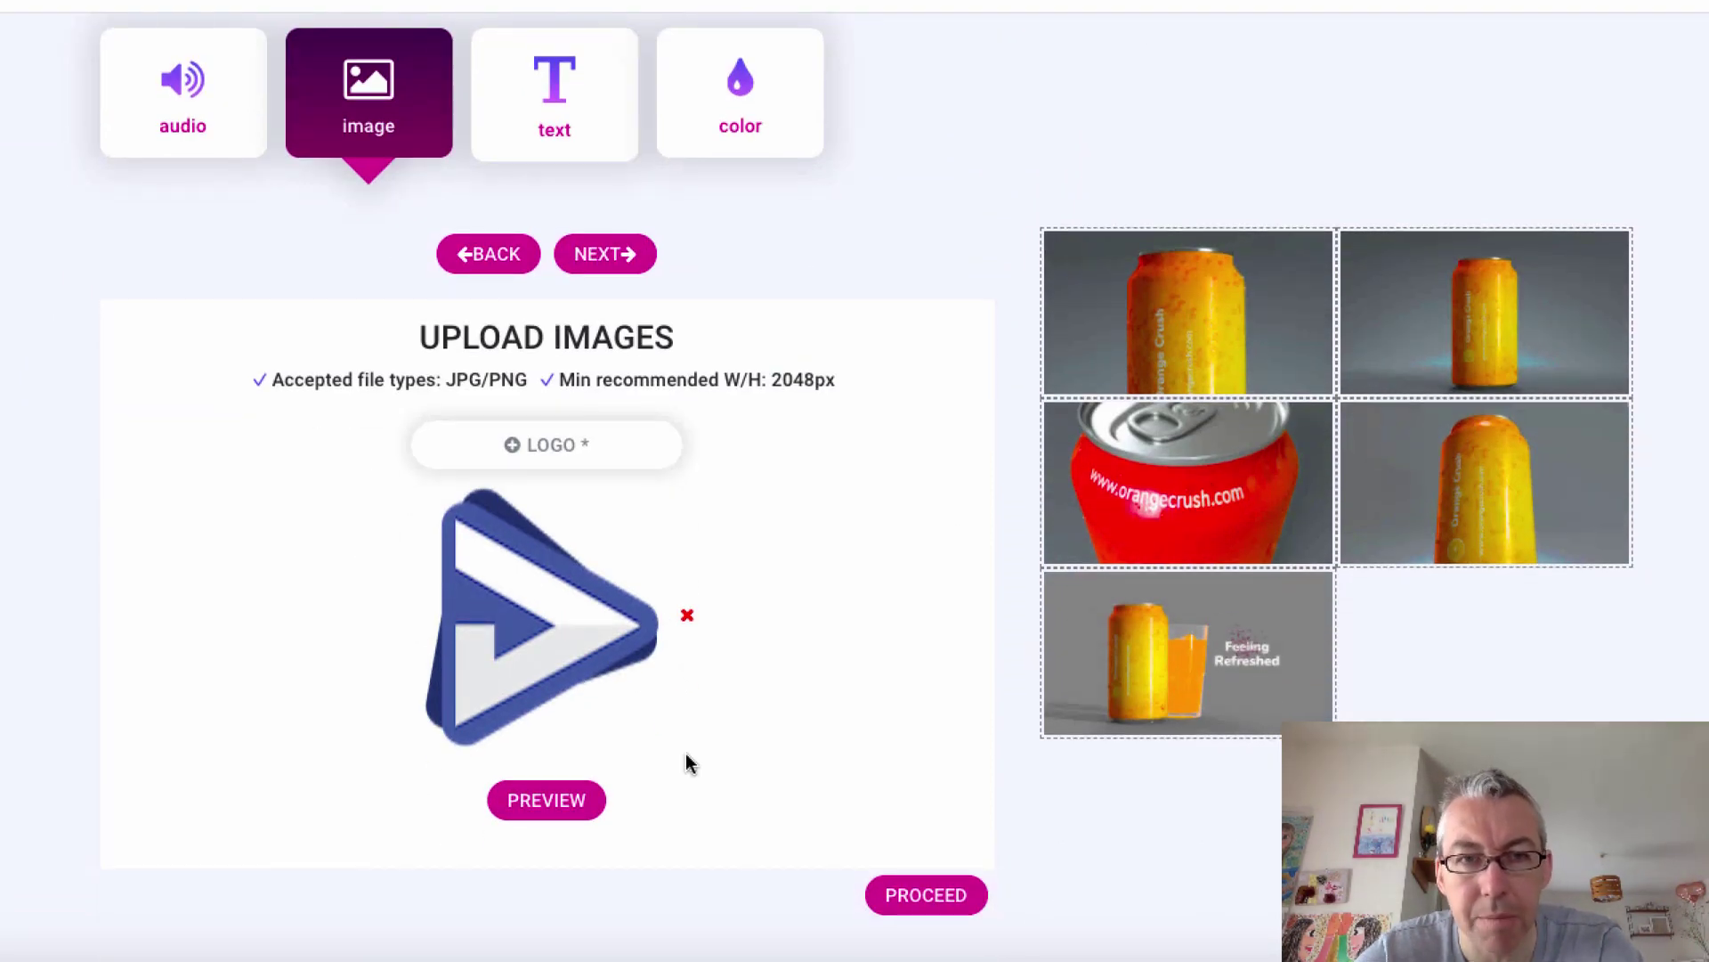
{"action": "scroll", "coordinate": [690, 763], "scroll_direction": "up", "scroll_amount": 1}
{"action": "scroll", "coordinate": [688, 763], "scroll_direction": "down", "scroll_amount": 1}
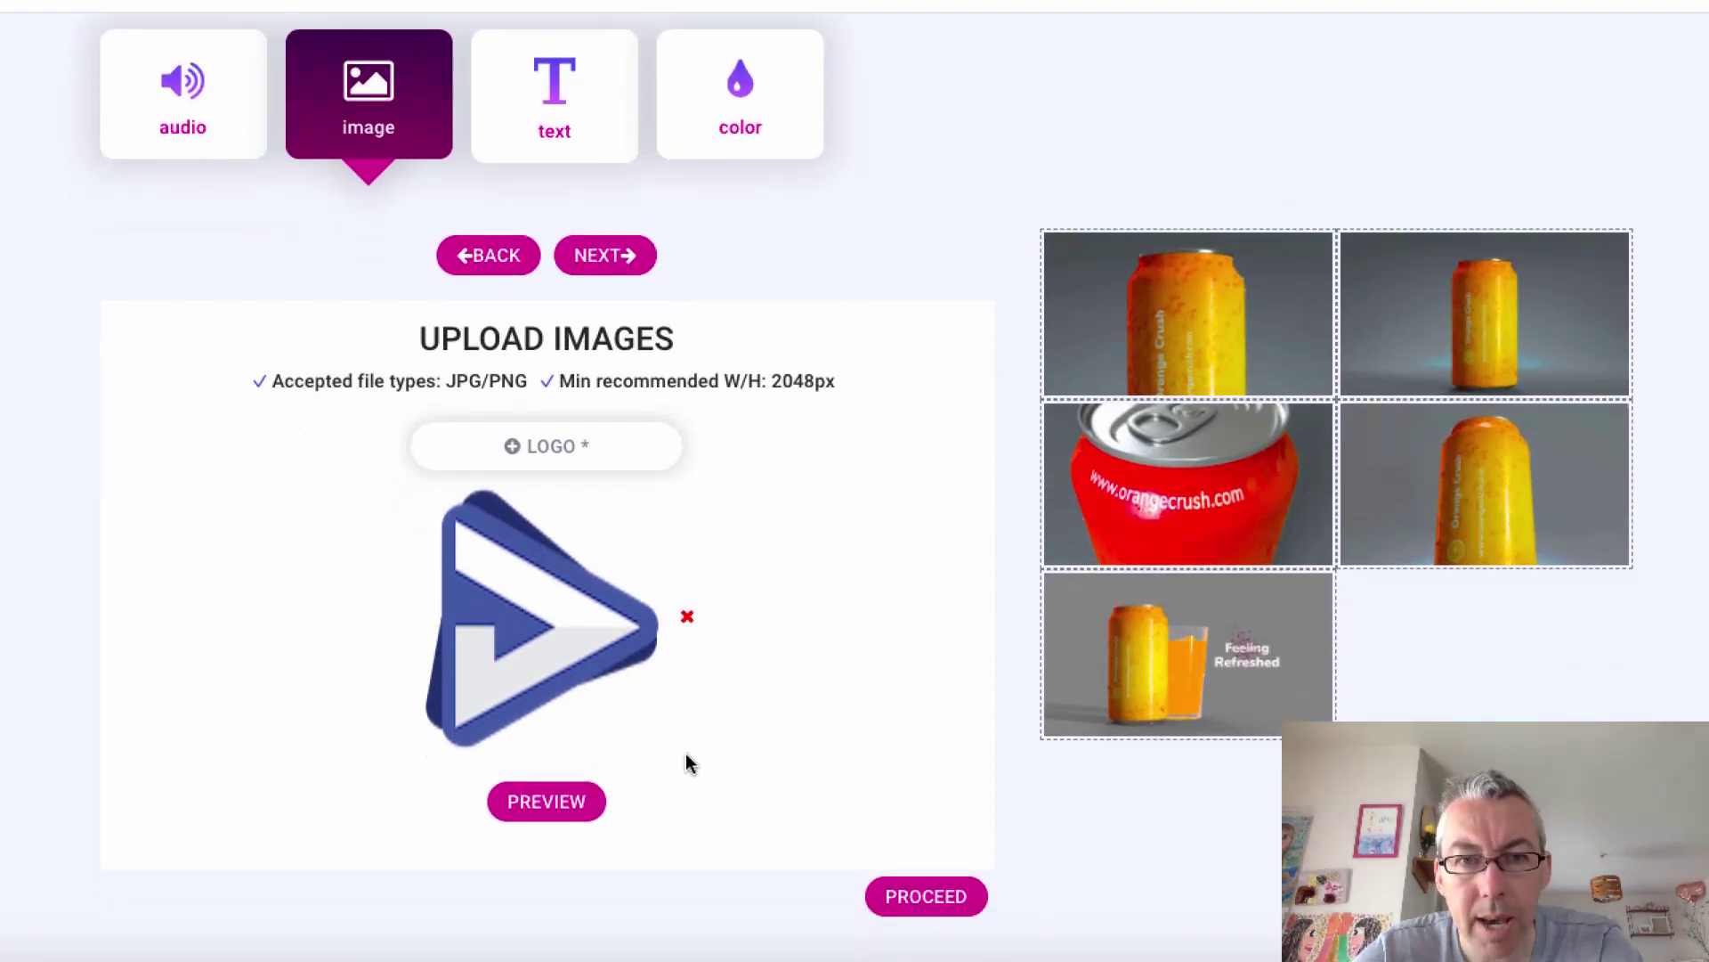
Set the Soda Name to 'Video Content PLR' and Text 1 to 'DFY Videos'.
{"action": "left_click", "coordinate": [621, 269]}
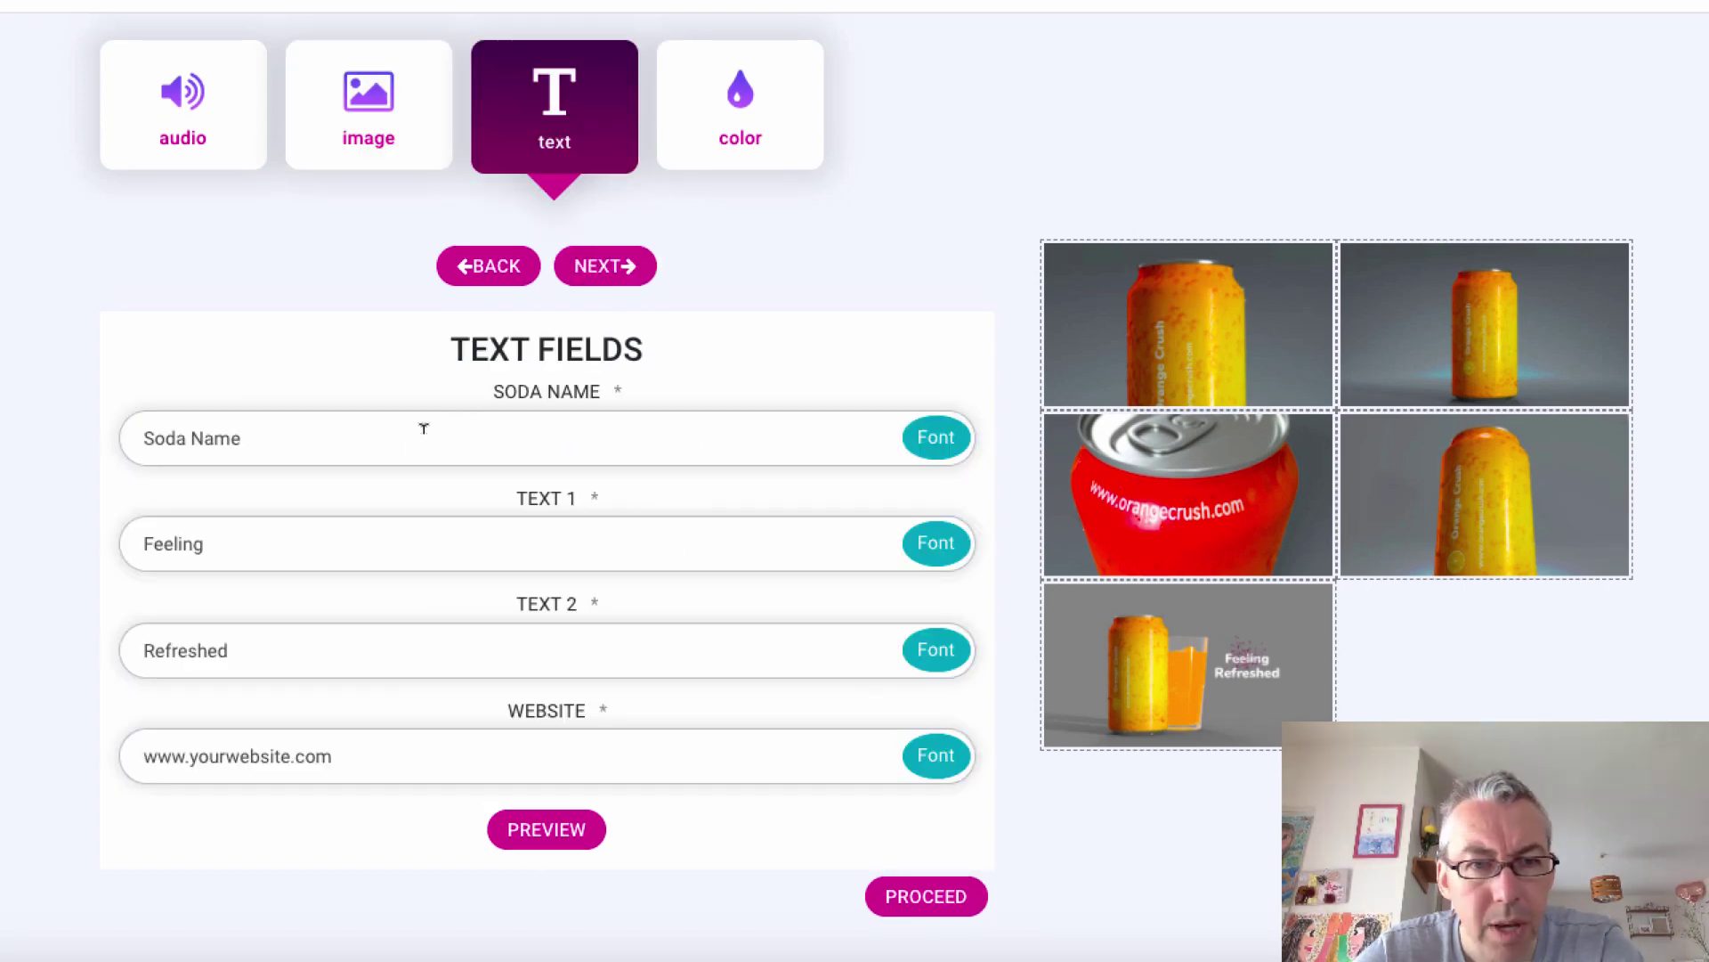
{"action": "left_click_drag", "start_coordinate": [405, 430], "coordinate": [128, 428]}
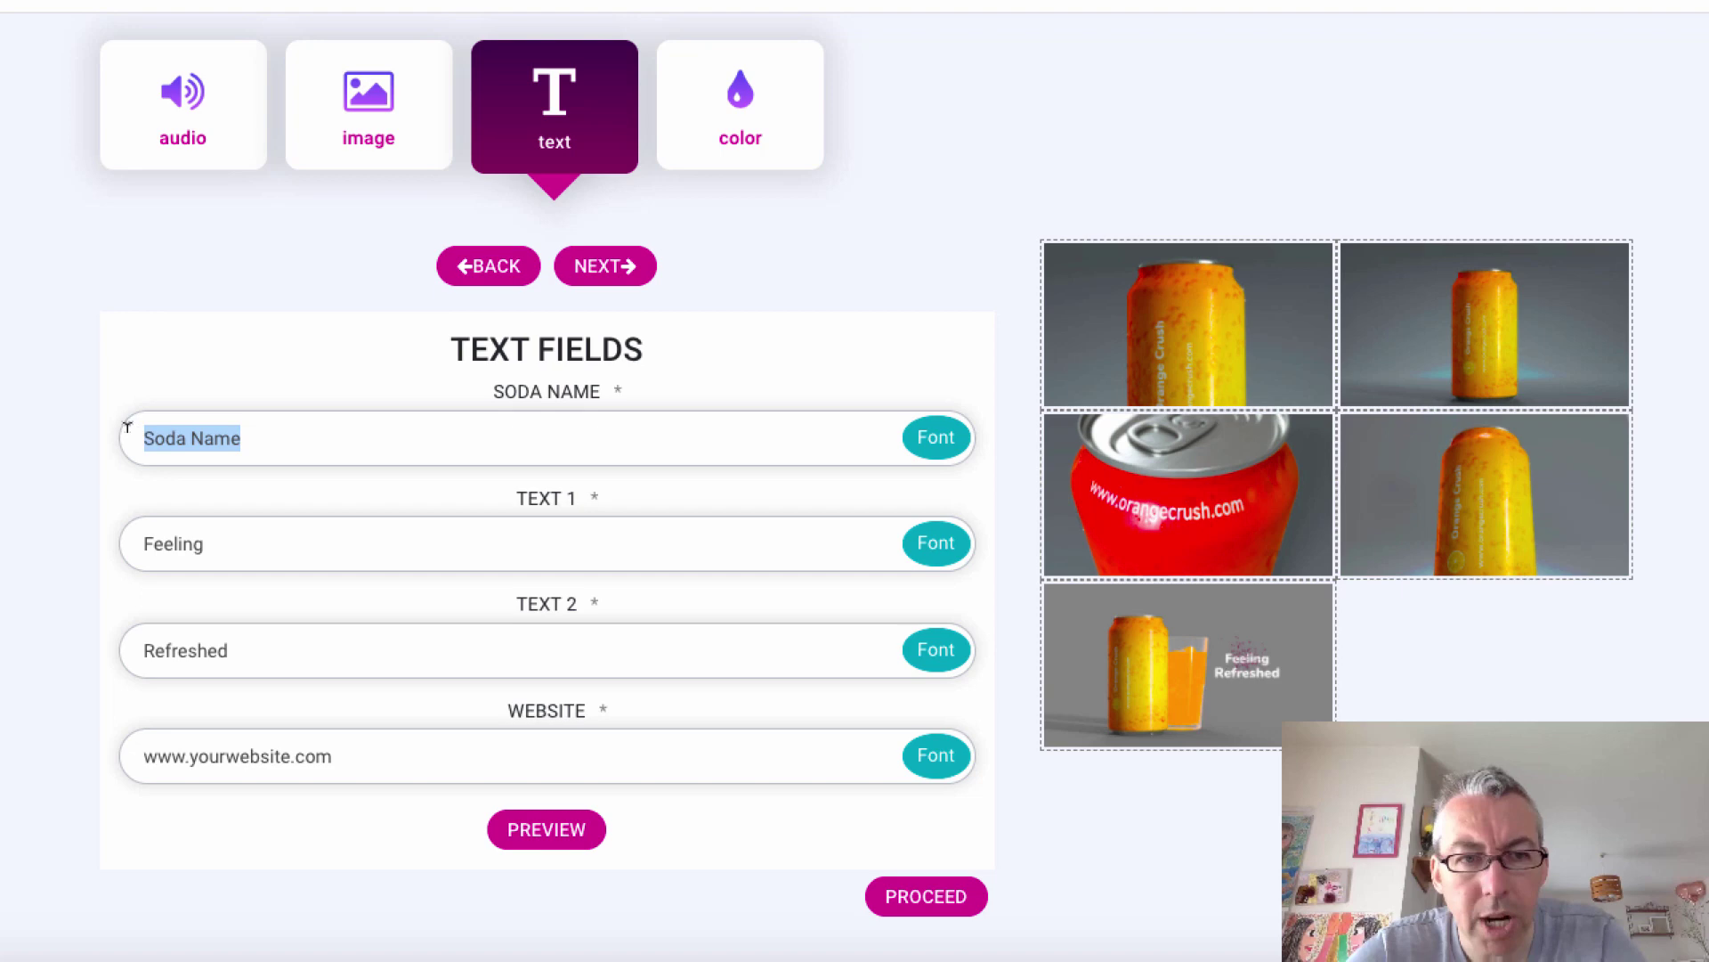
{"action": "type", "text": "Video Content PLR"}
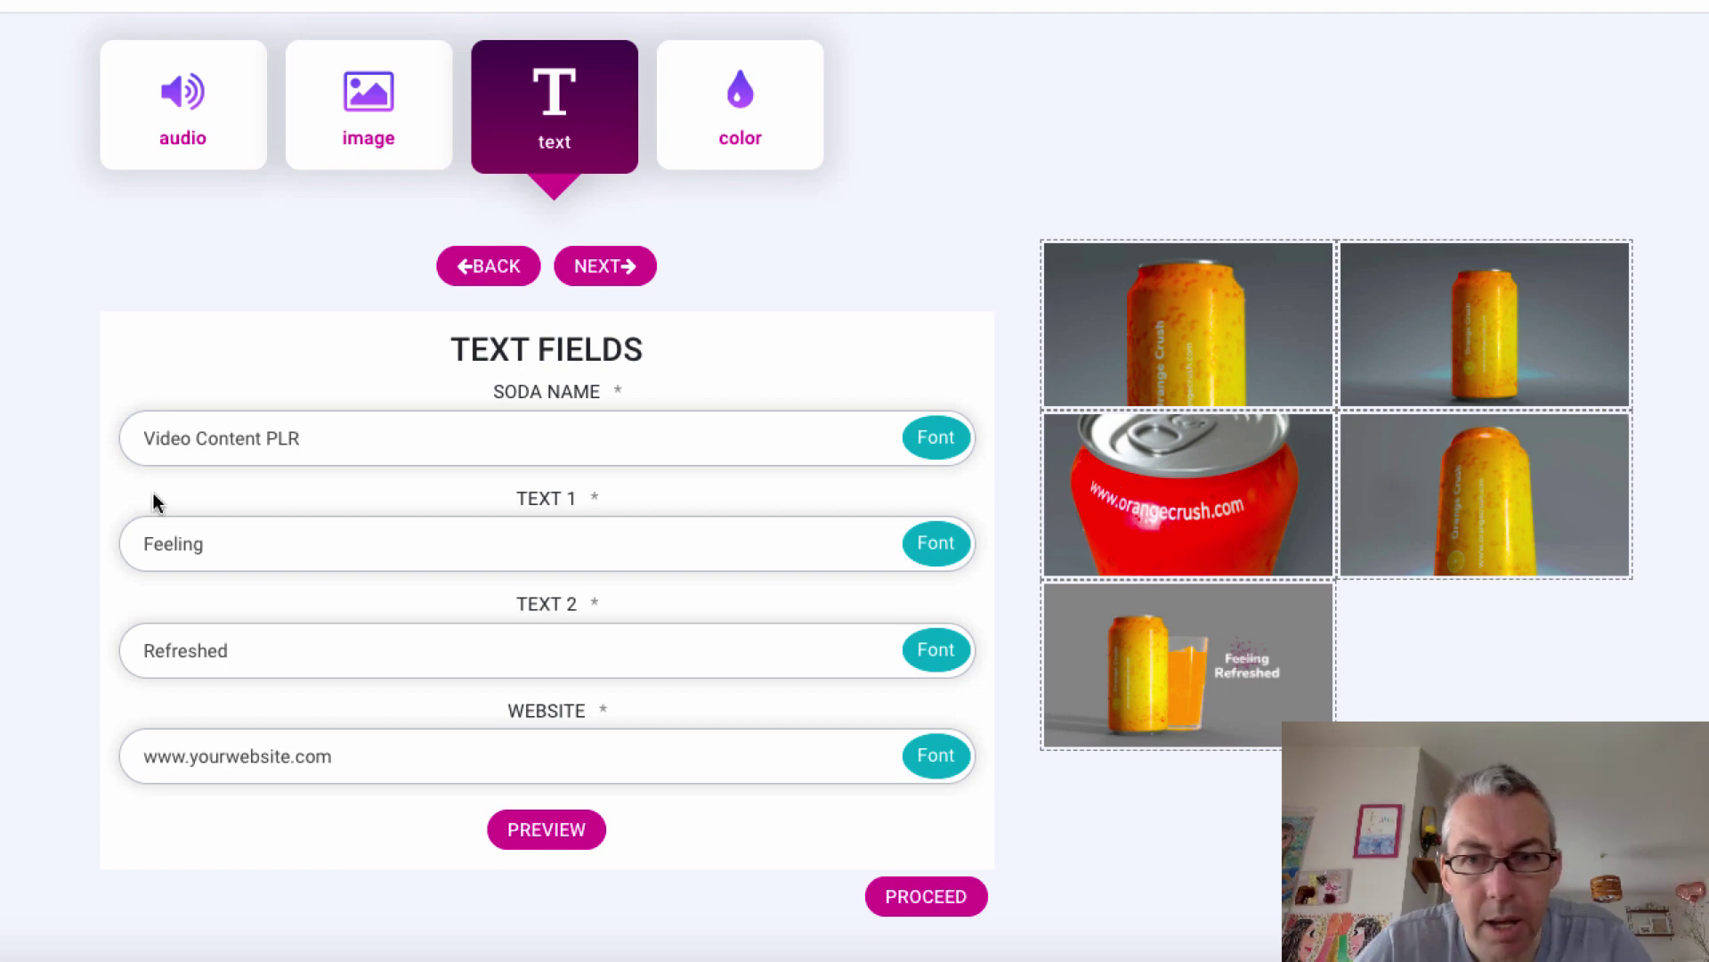
{"action": "left_click_drag", "start_coordinate": [243, 540], "coordinate": [122, 538]}
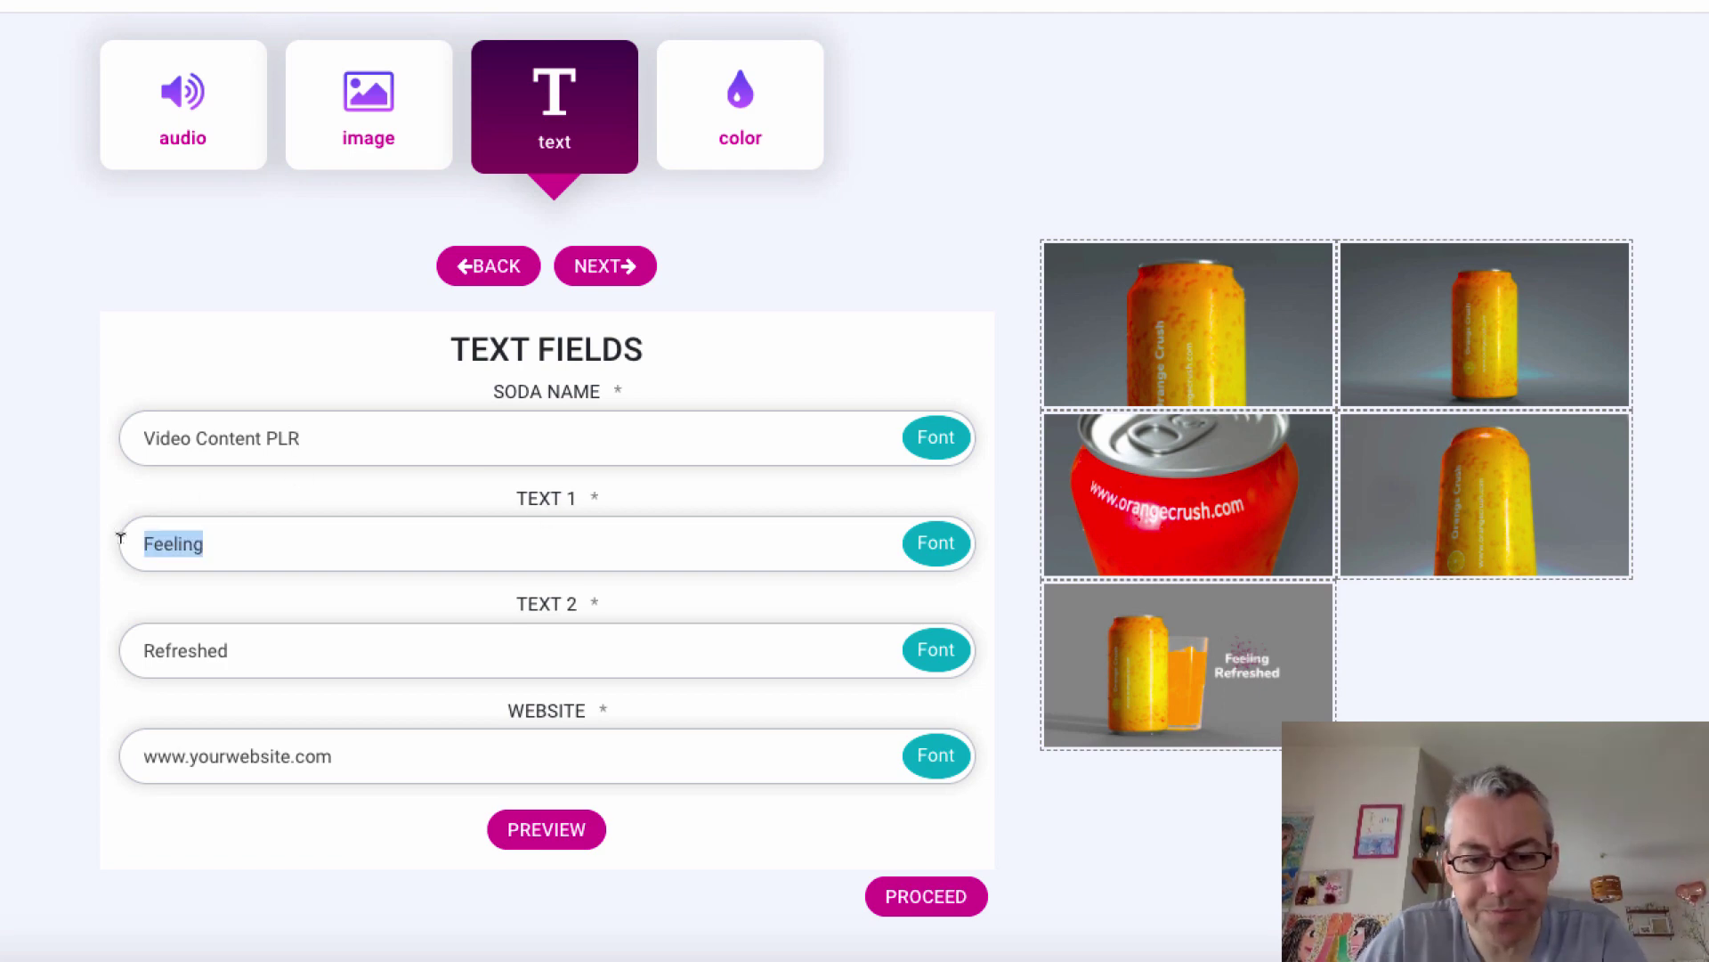
{"action": "type", "text": "DFY Videos"}
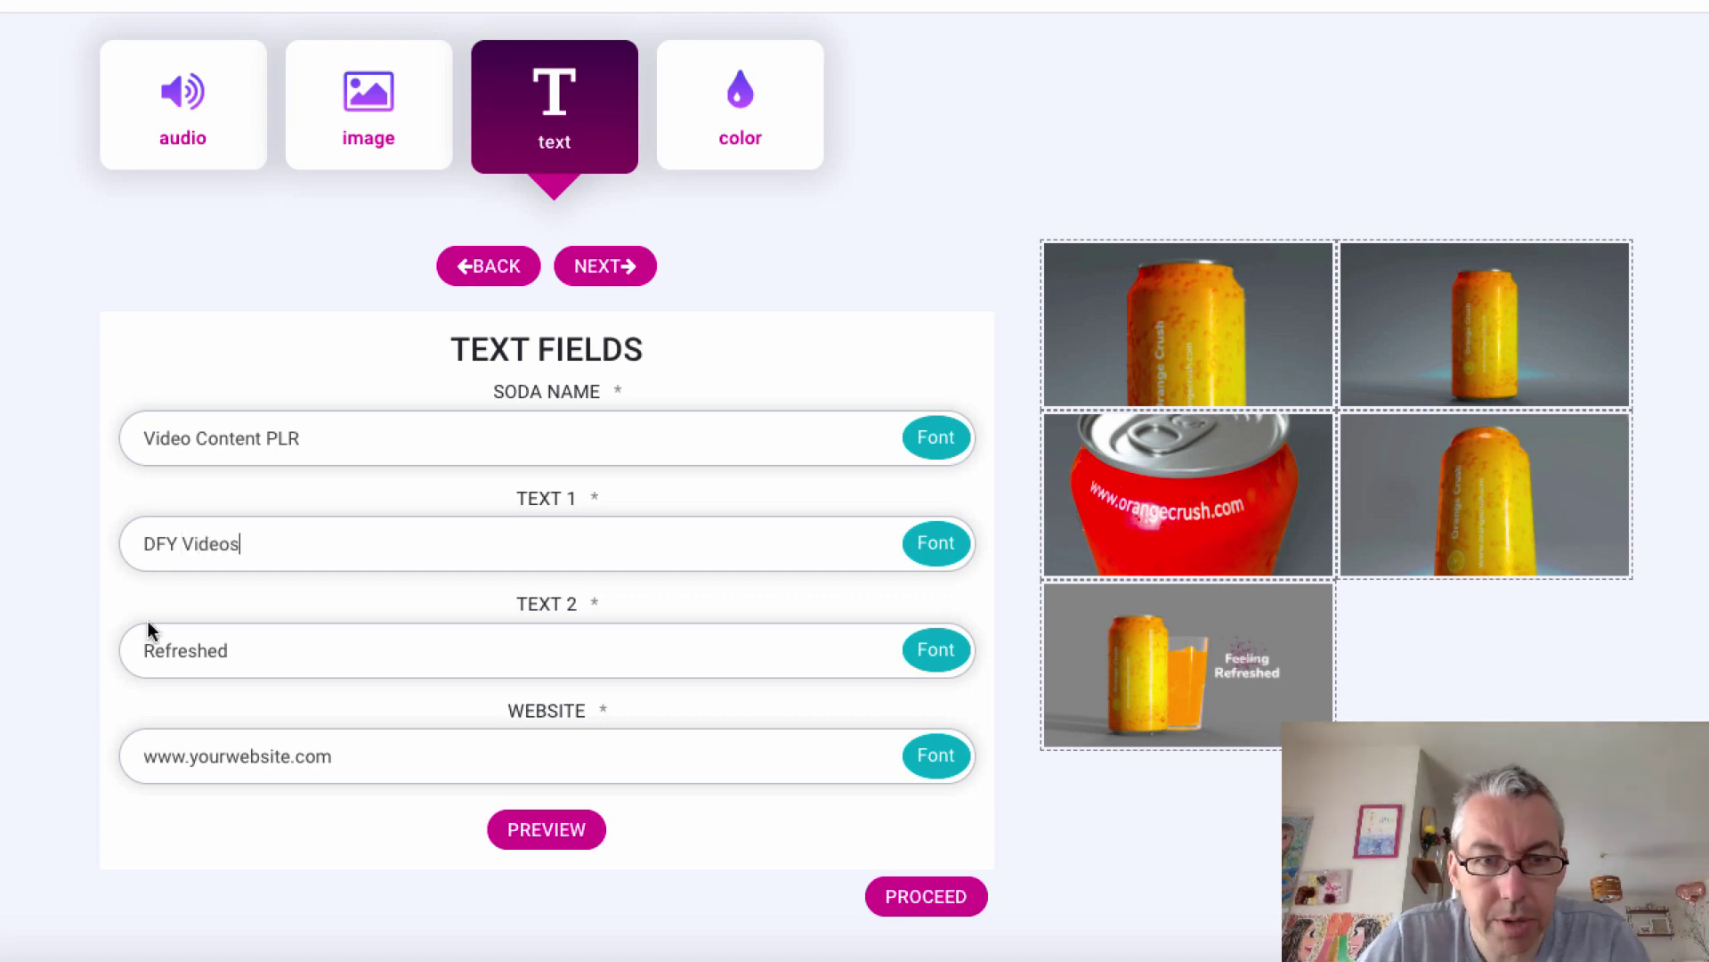
{"action": "left_click_drag", "start_coordinate": [277, 626], "coordinate": [133, 649]}
{"action": "type", "text": "DF"}
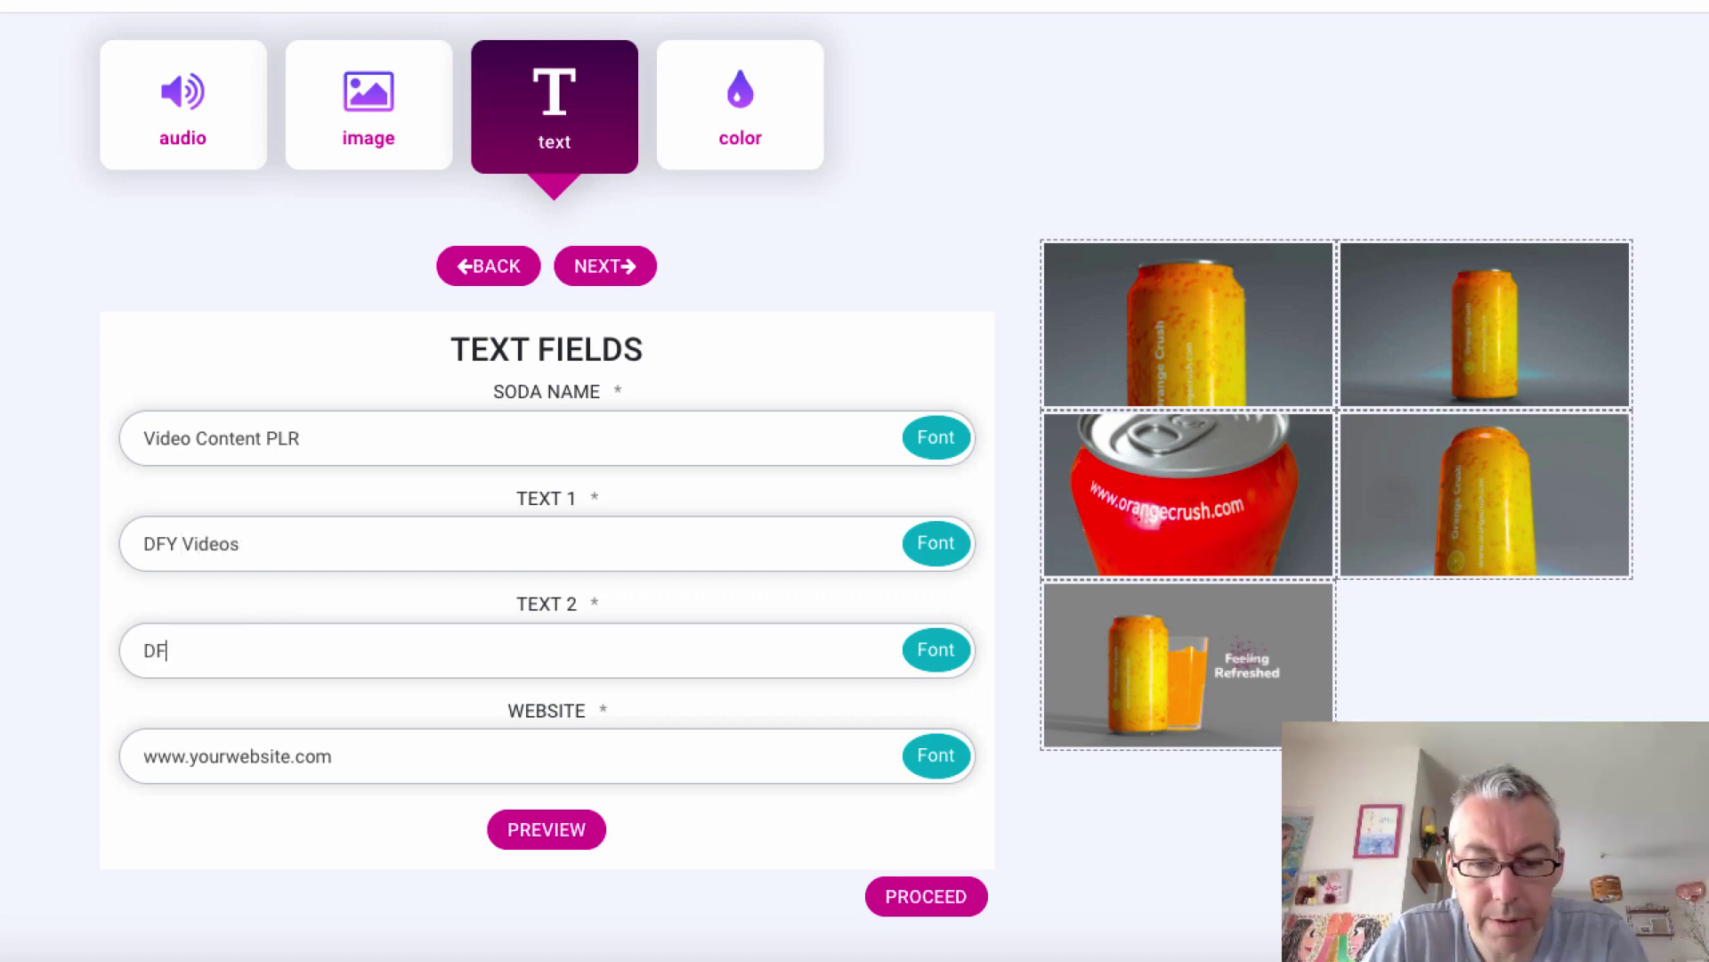
{"action": "type", "text": "Y Articles"}
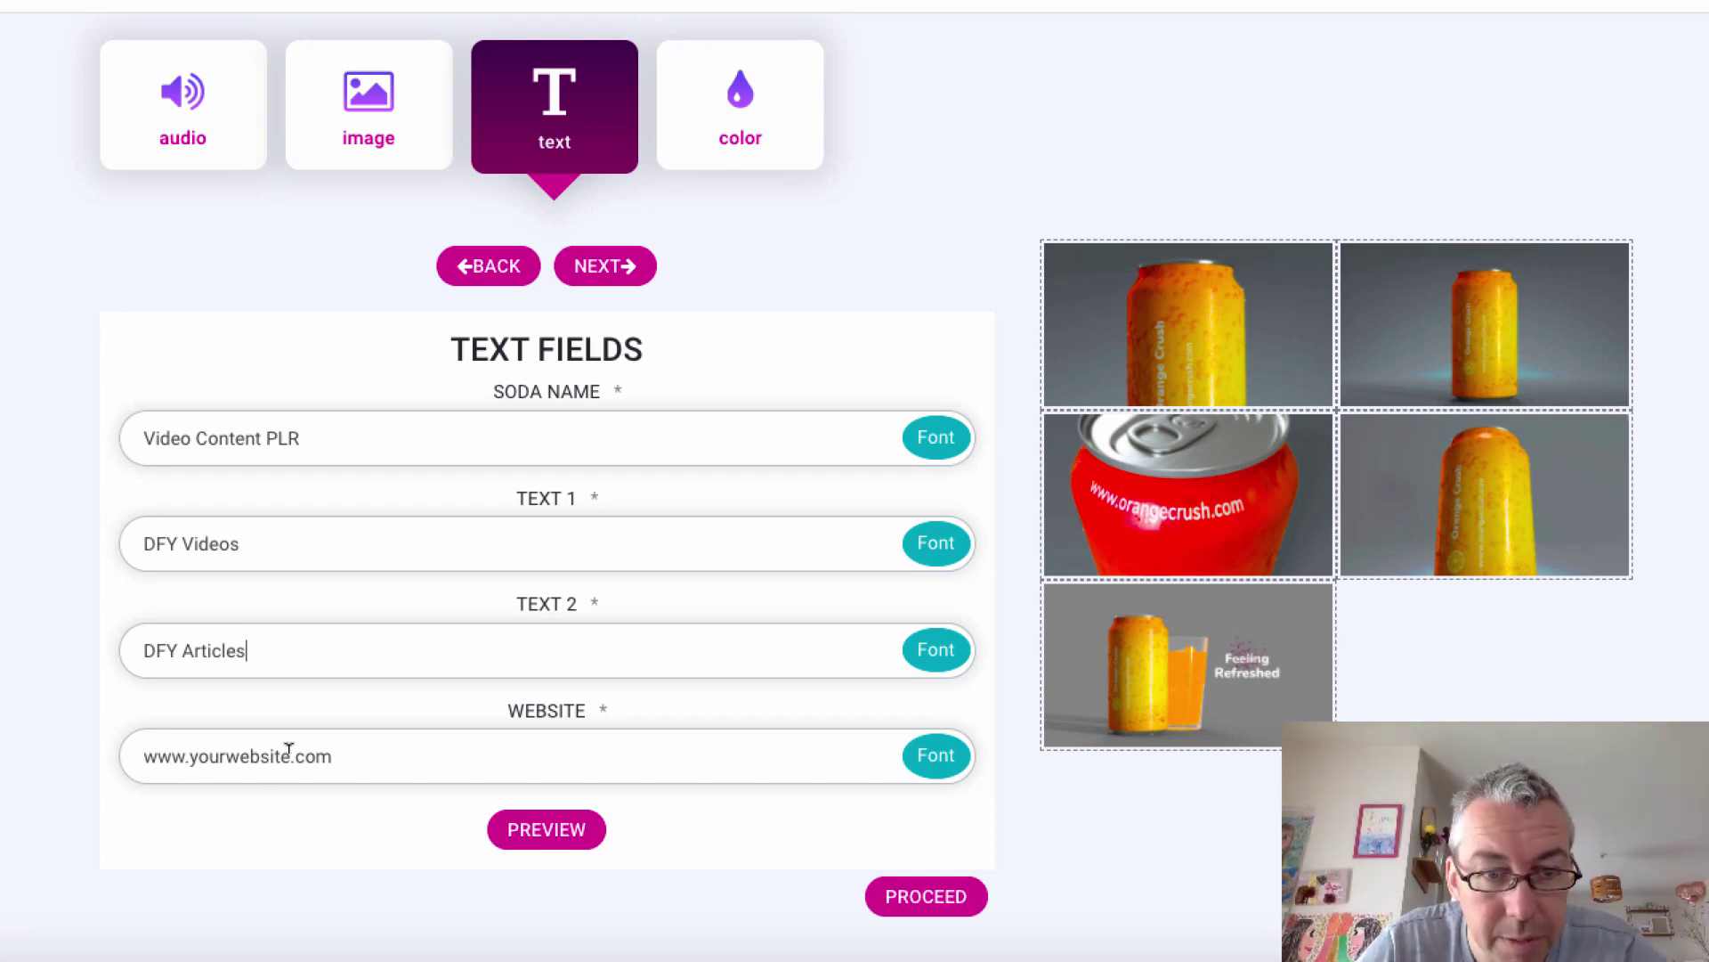
{"action": "left_click_drag", "start_coordinate": [291, 755], "coordinate": [189, 747]}
{"action": "type", "text": "video"}
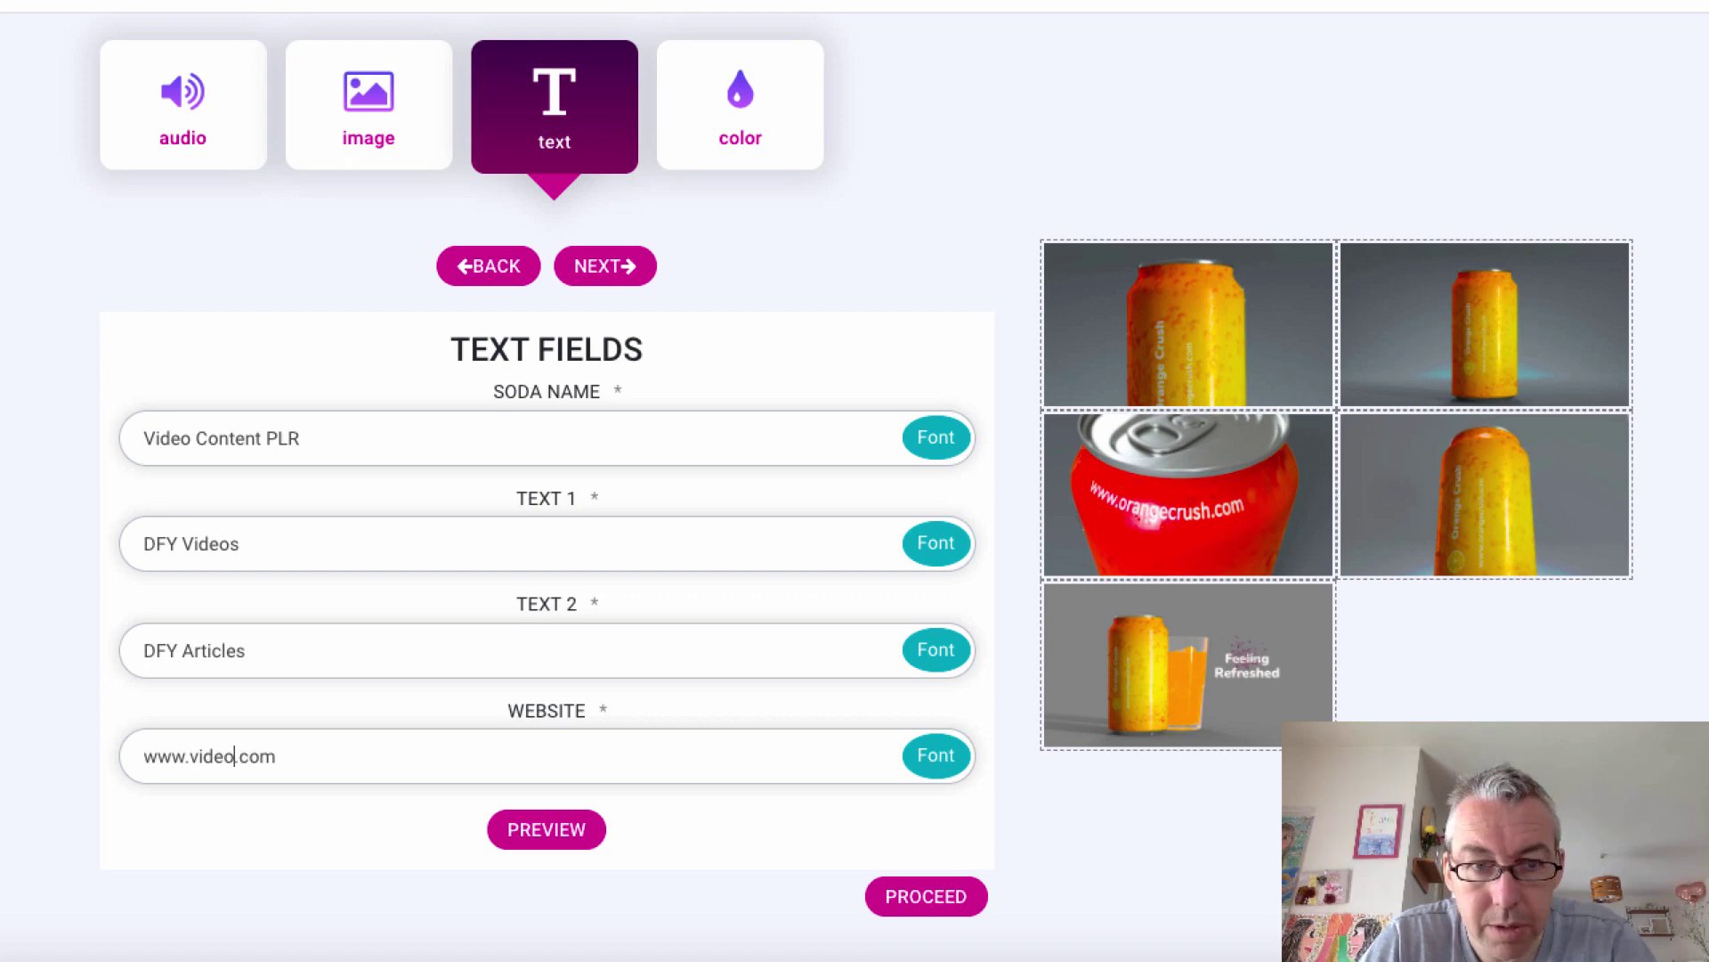
{"action": "key", "text": "BackSpace"}
{"action": "key", "text": "BackSpace"}
{"action": "key", "text": "BackSpace"}
{"action": "key", "text": "BackSpace"}
{"action": "key", "text": "BackSpace"}
{"action": "type", "text": "Vide"}
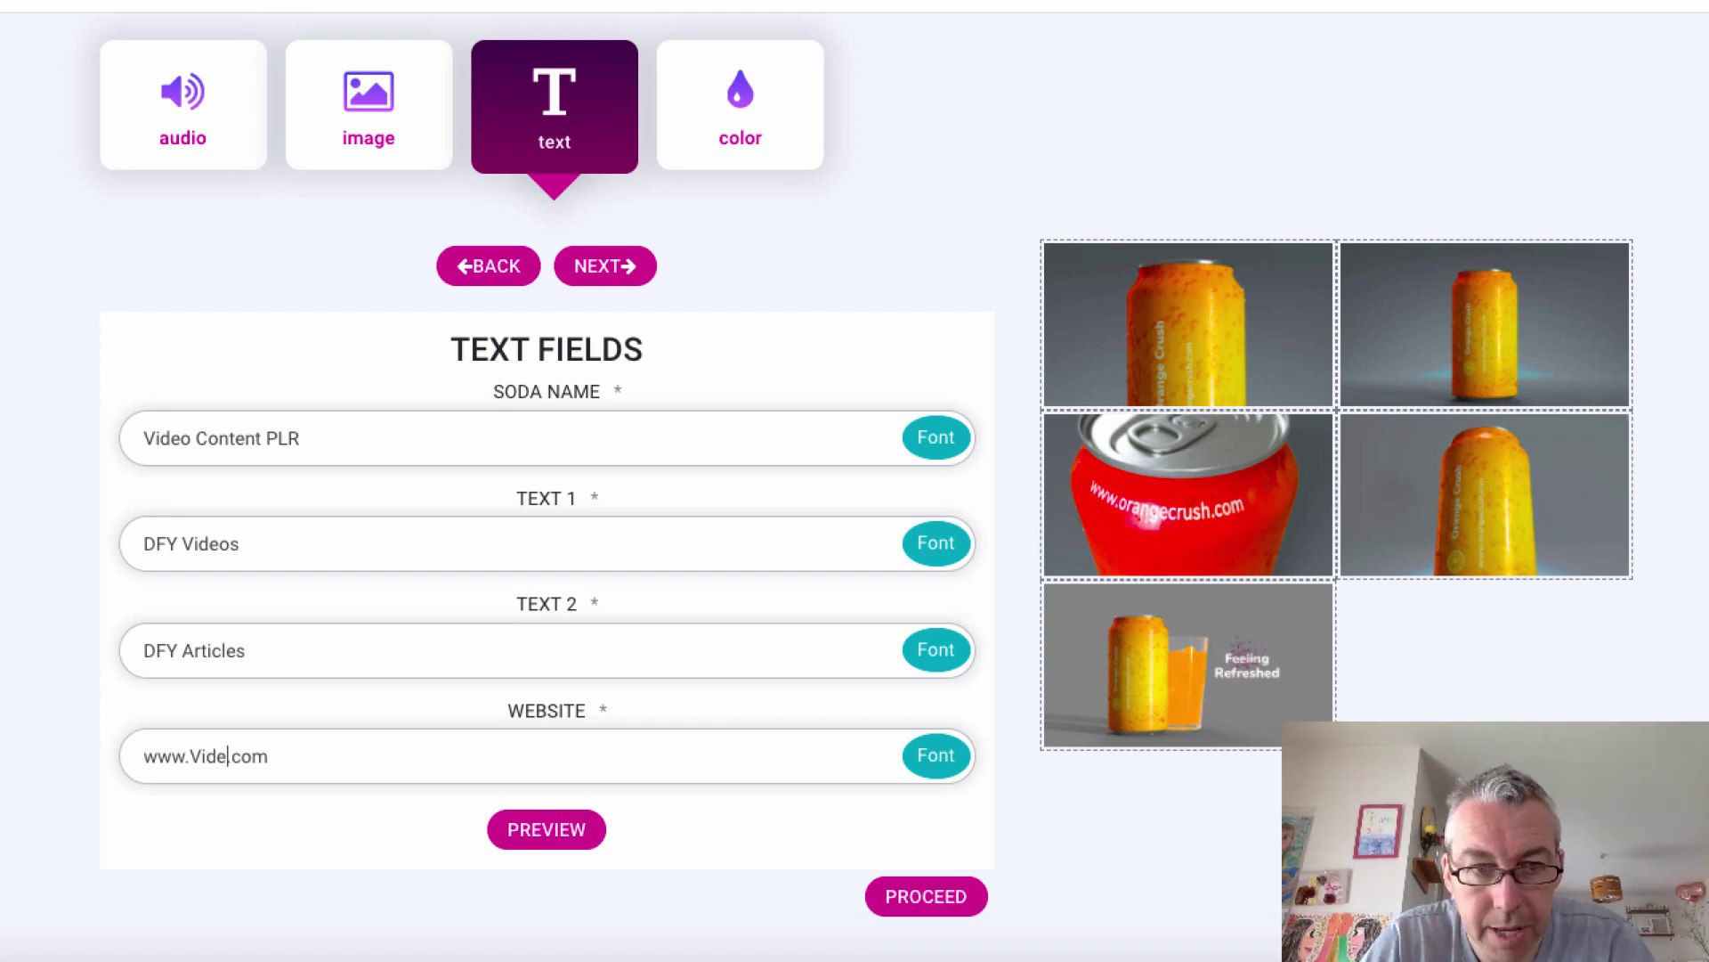
{"action": "type", "text": "oContetn"}
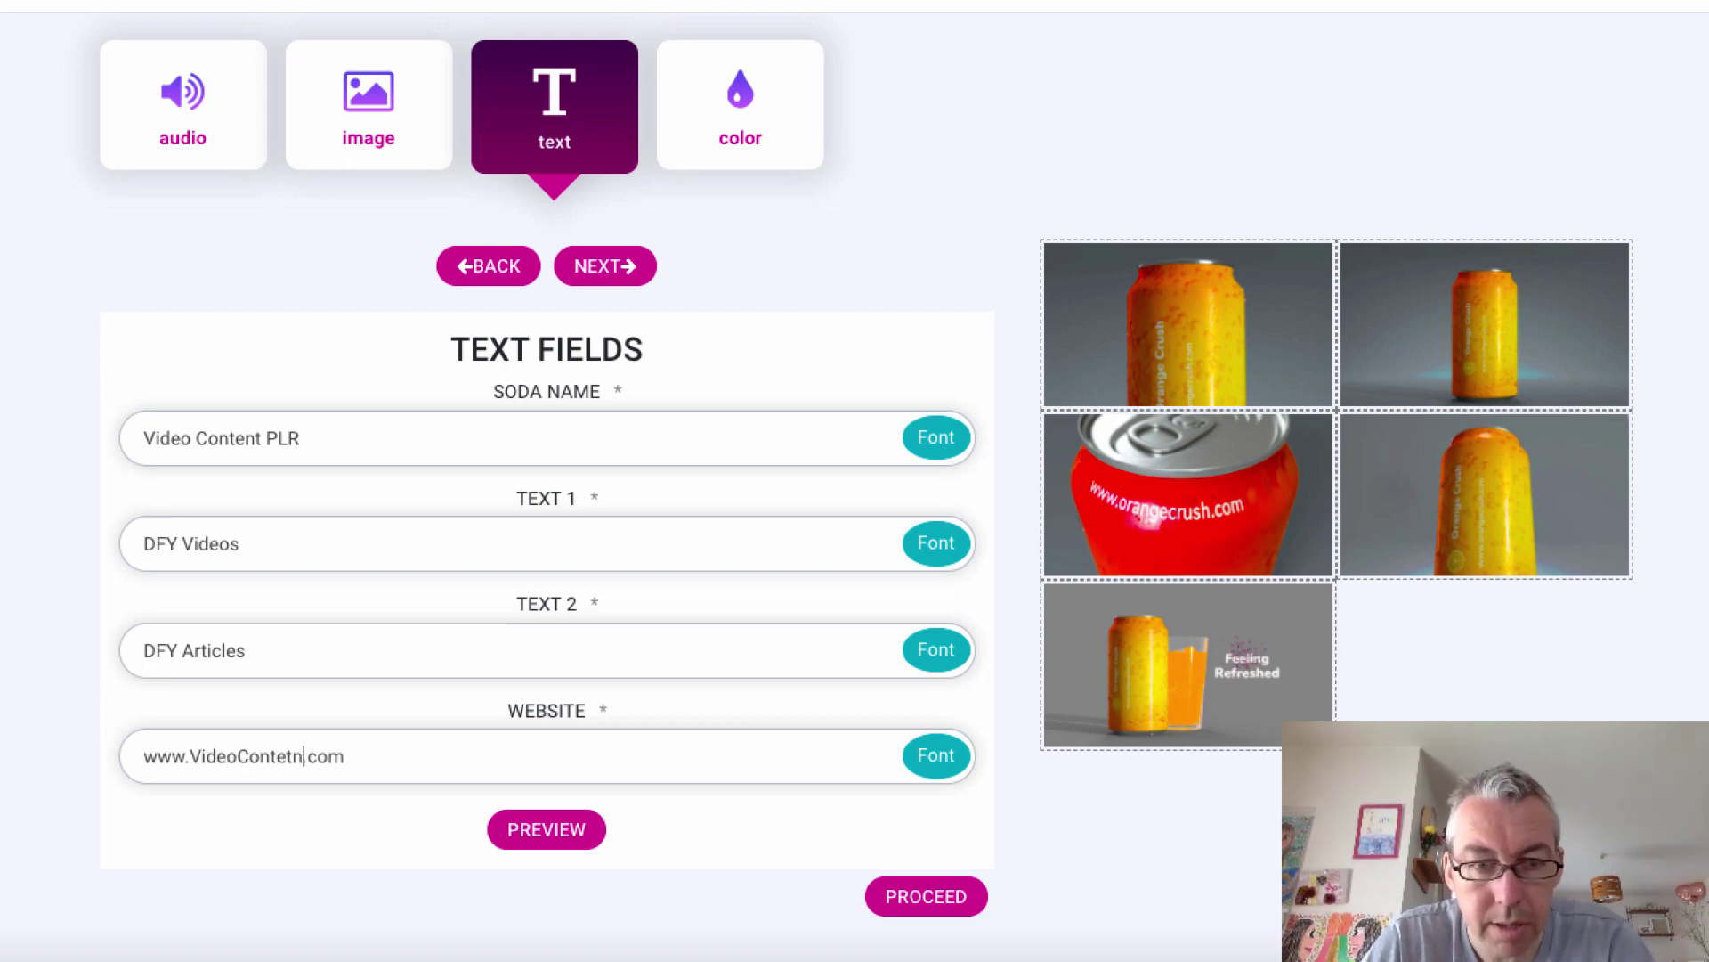
{"action": "type", "text": "nt"}
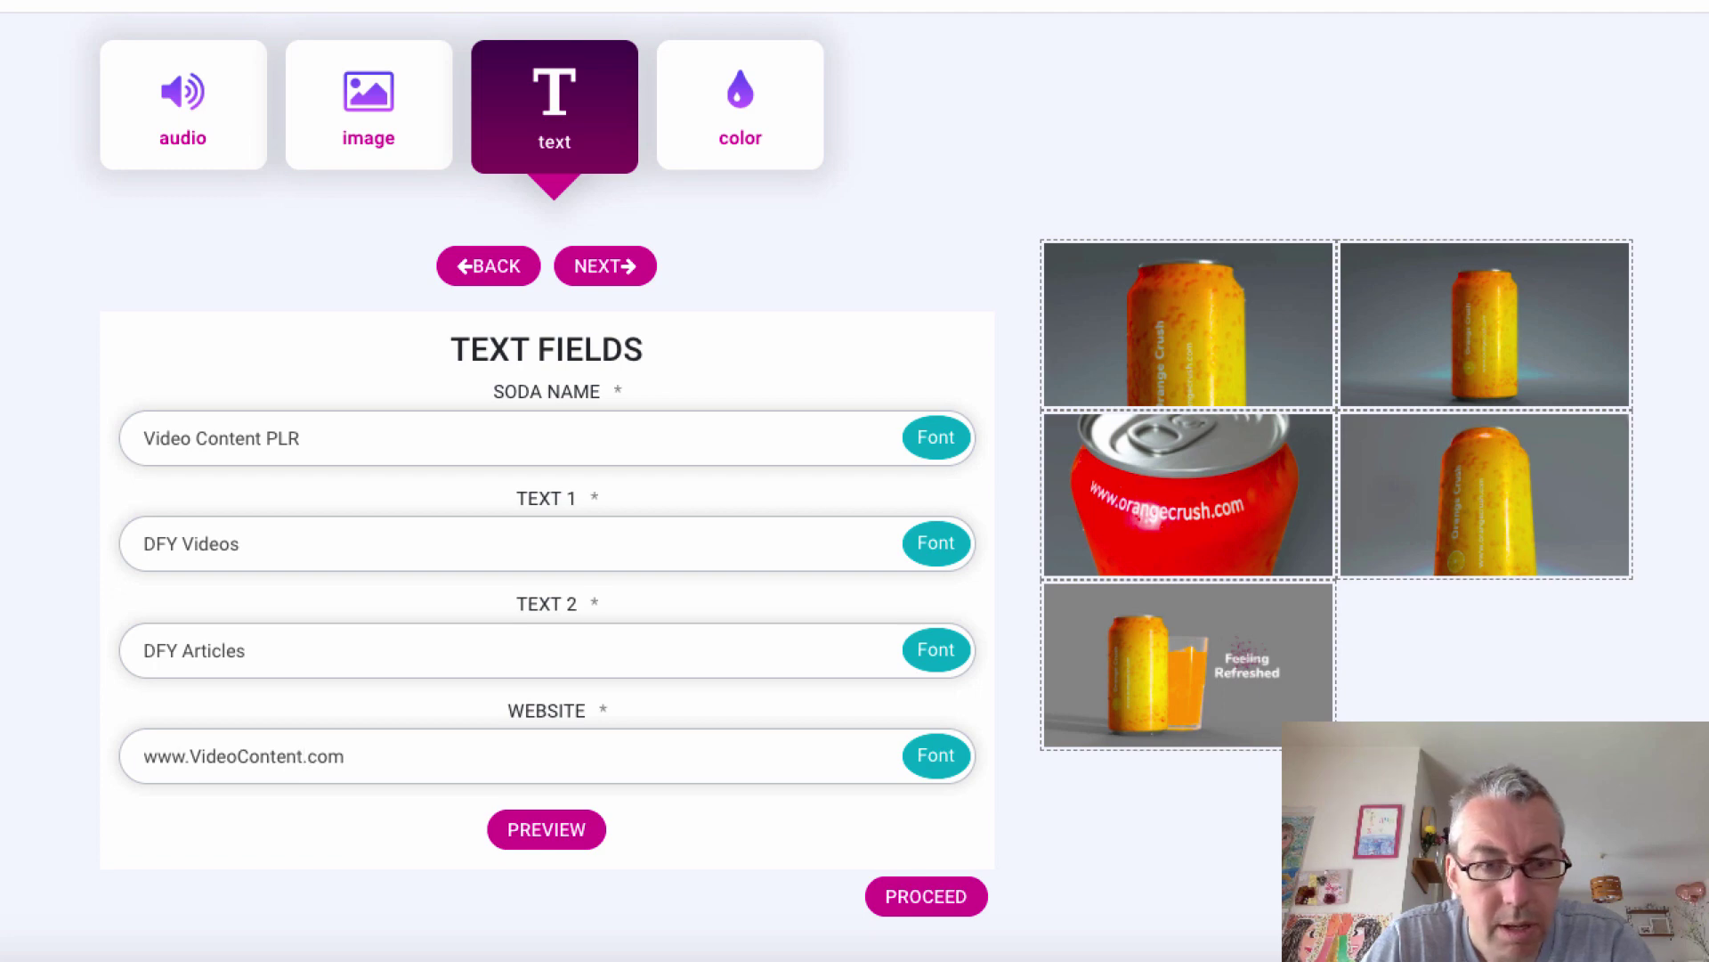
{"action": "type", "text": "PLR"}
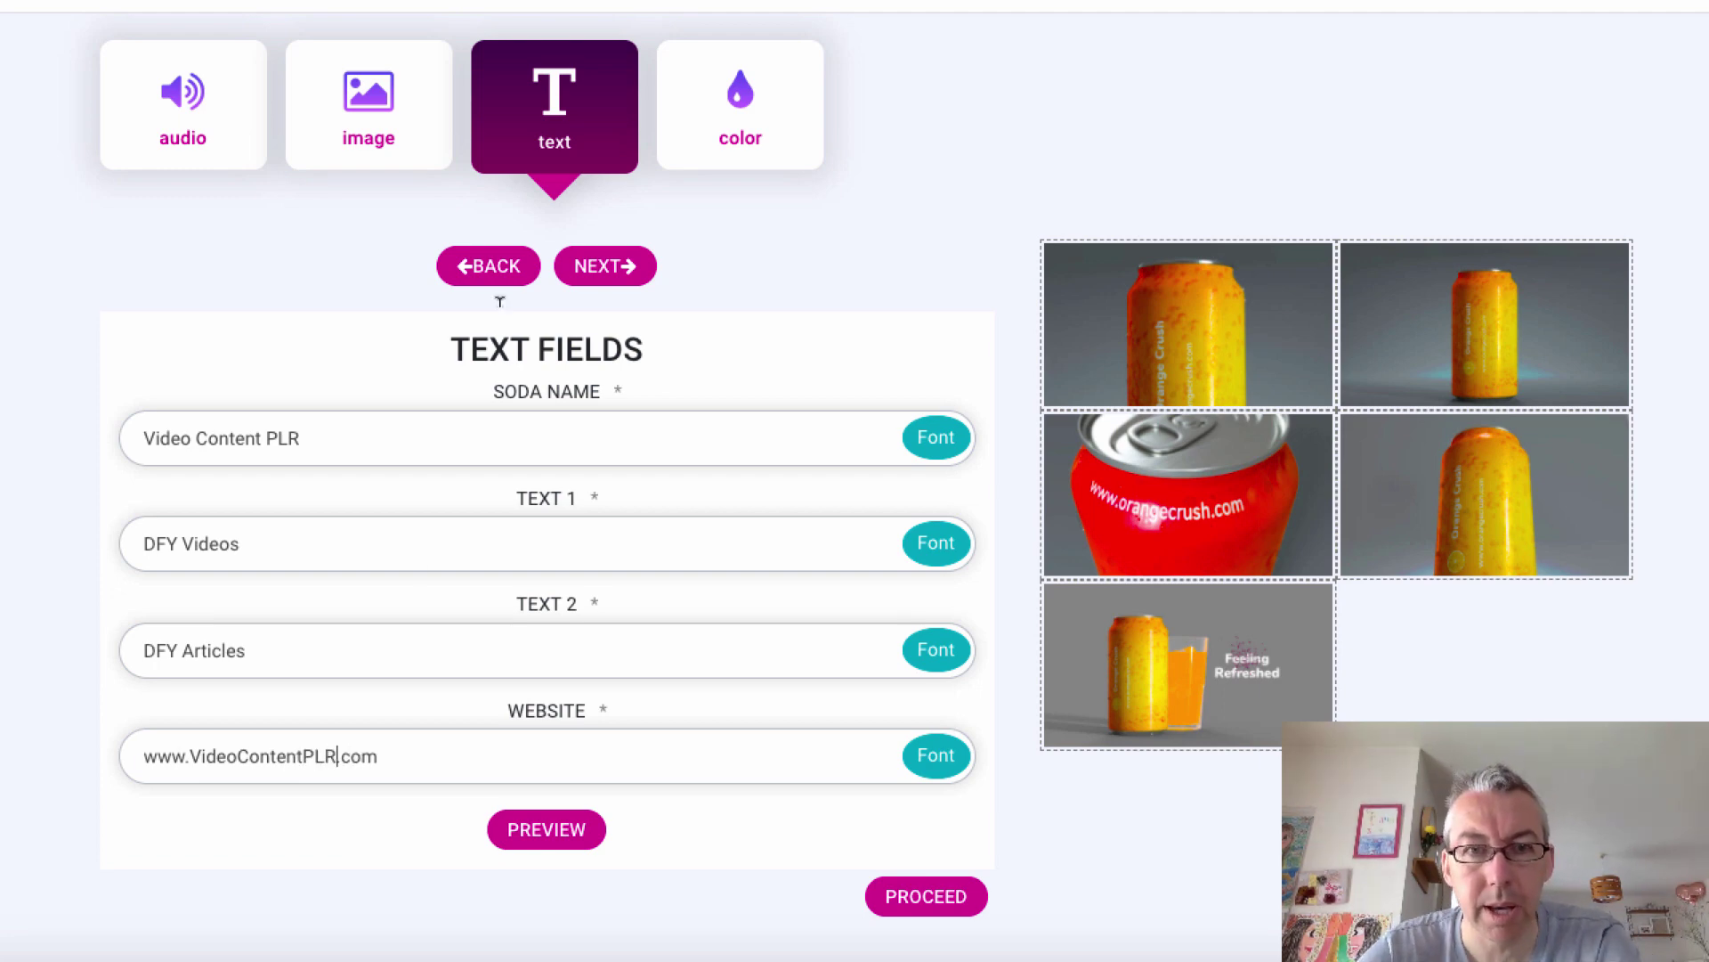
Set the Background Color to bright blue 1D41F3.
{"action": "left_click", "coordinate": [634, 272]}
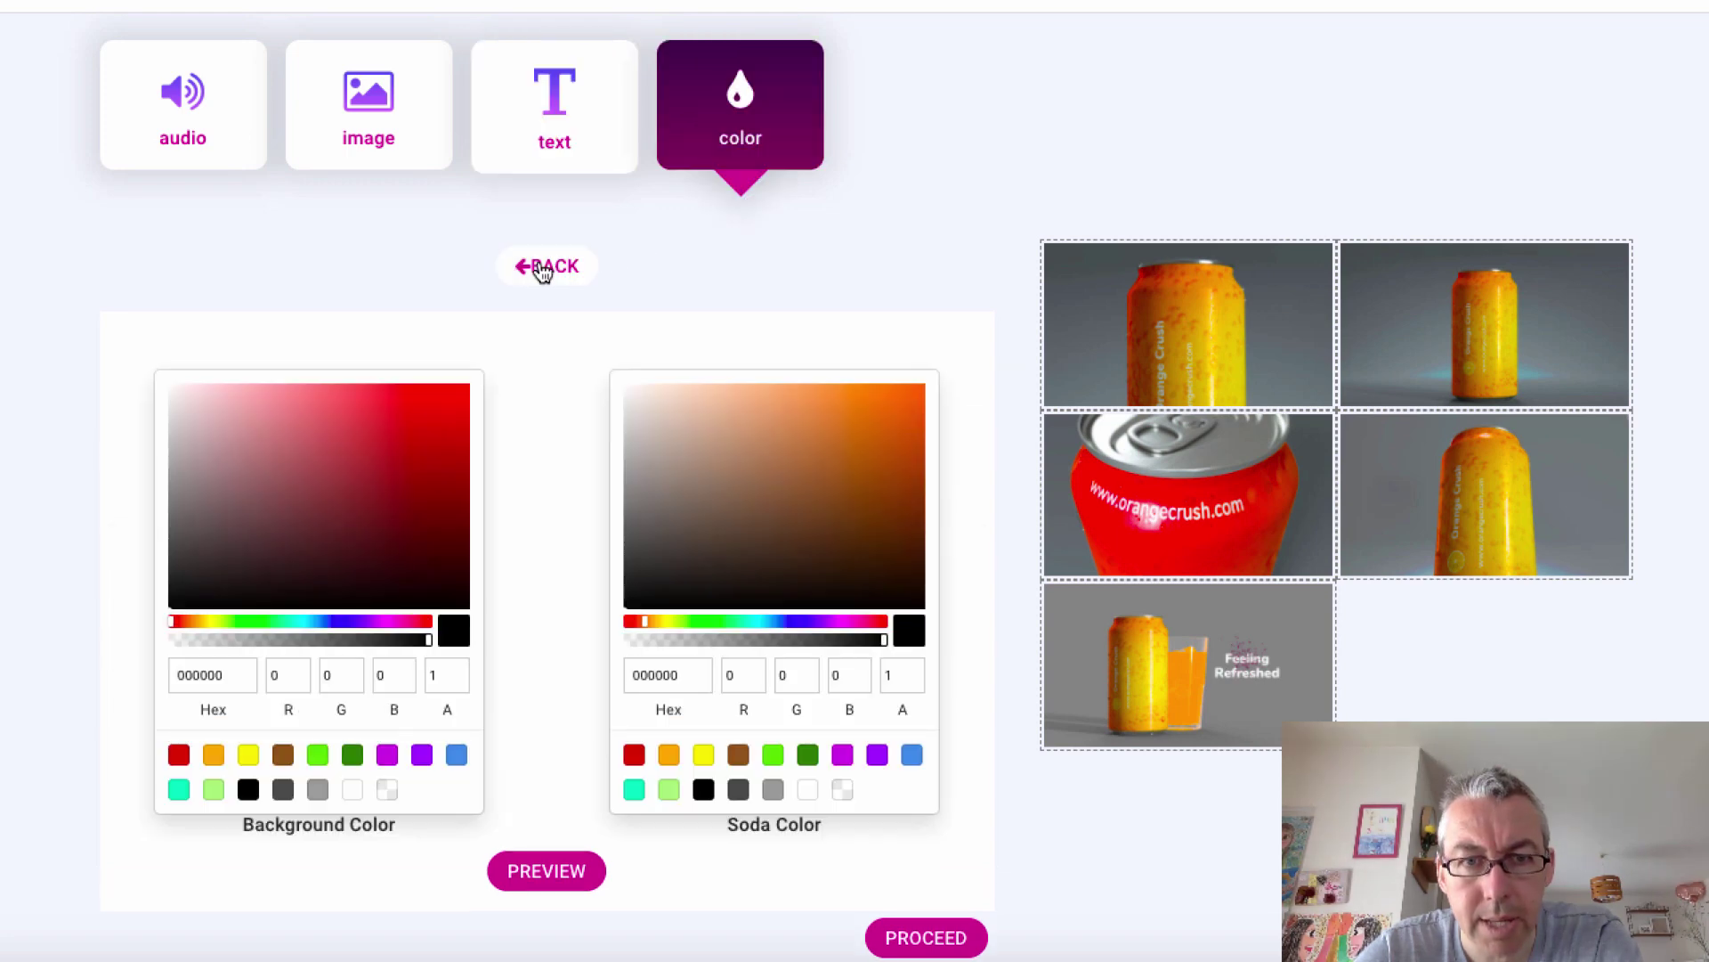
{"action": "left_click", "coordinate": [542, 269]}
{"action": "left_click", "coordinate": [606, 267]}
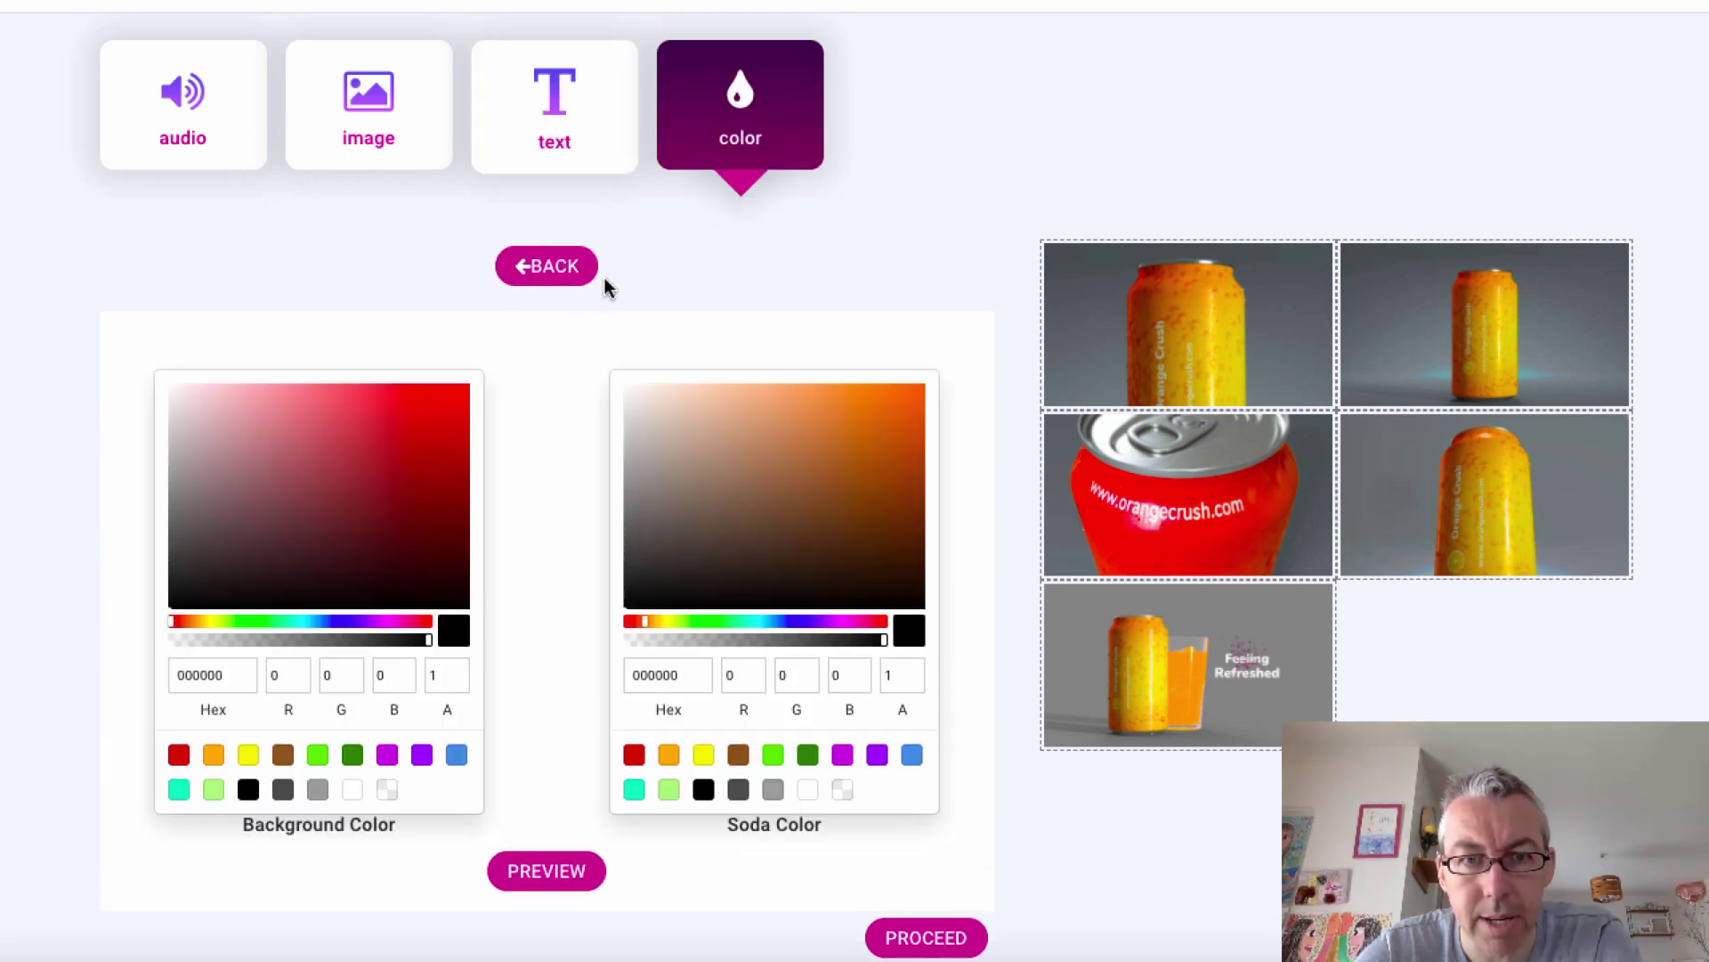
{"action": "left_click", "coordinate": [338, 622]}
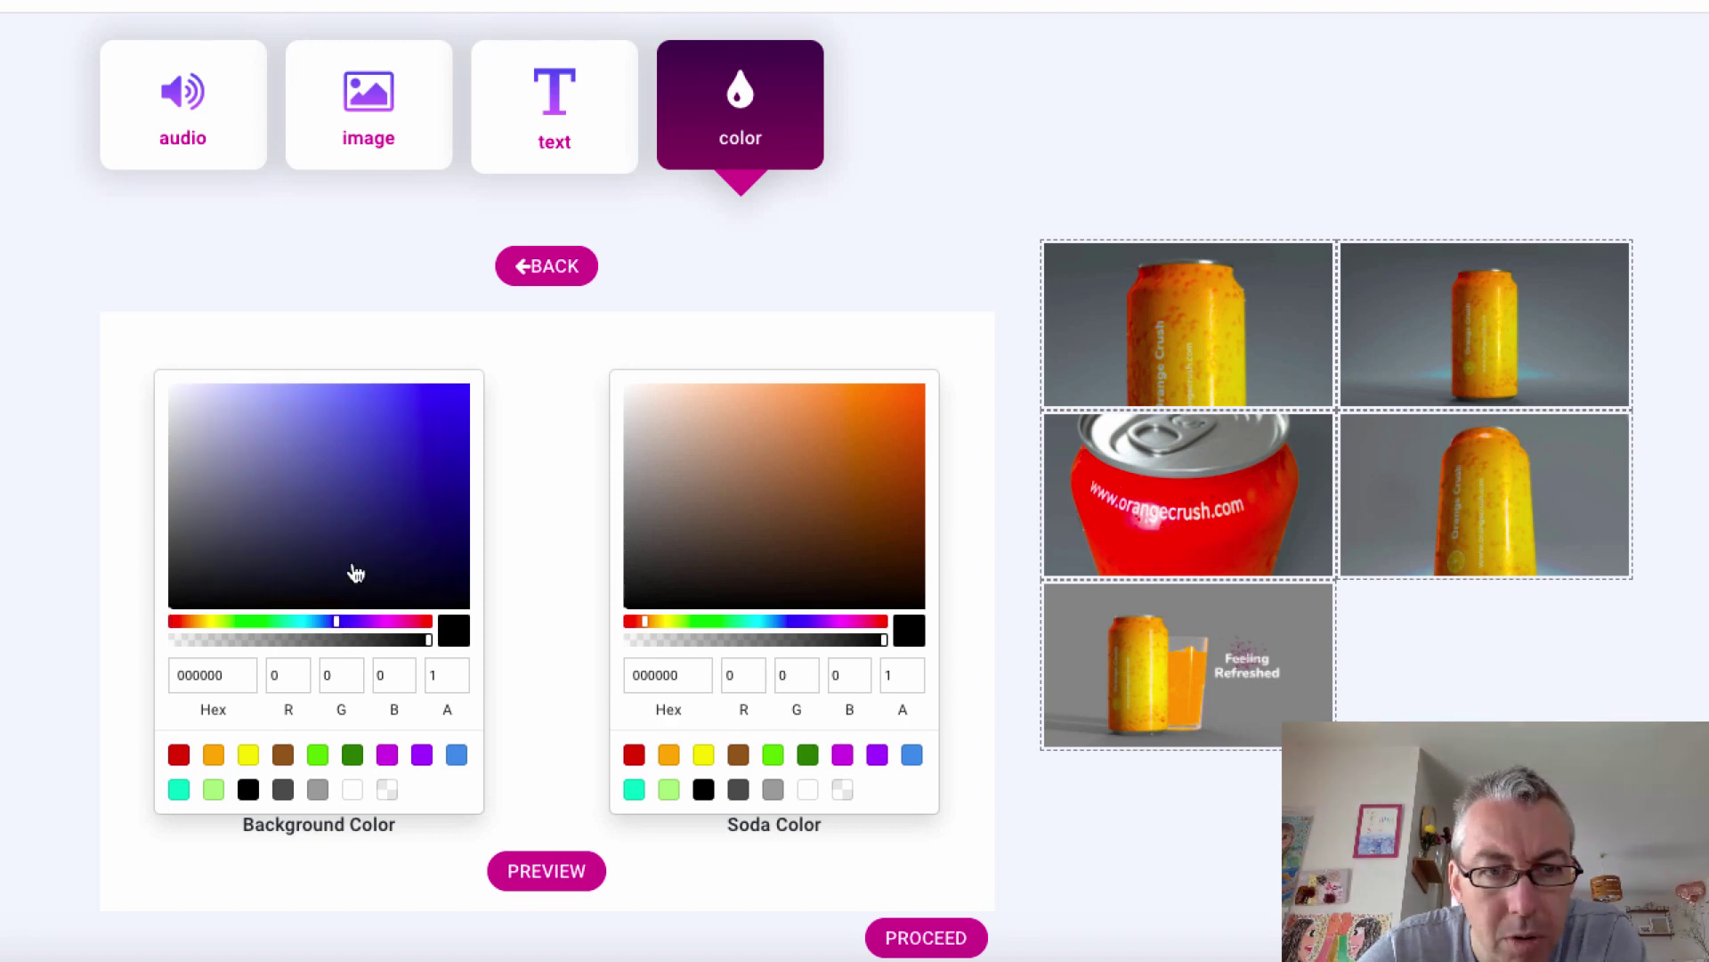
{"action": "left_click", "coordinate": [434, 396]}
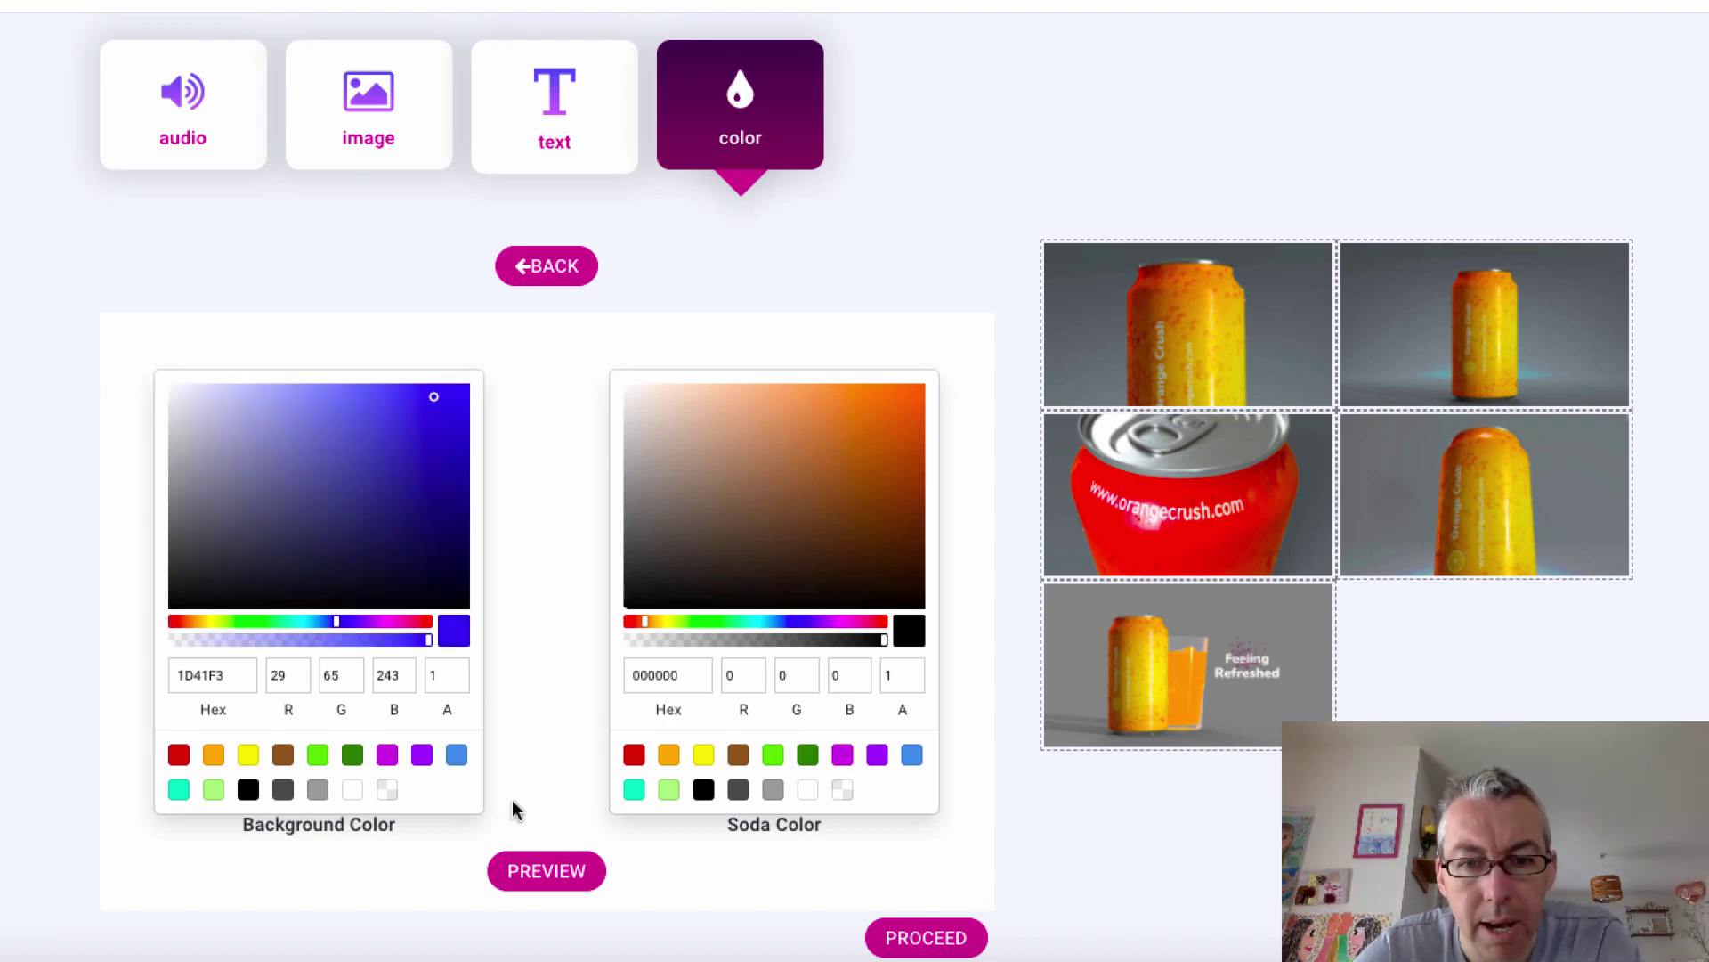
Proceed to publishing, then return to personalising to review the images and text fields.
{"action": "left_click", "coordinate": [920, 935]}
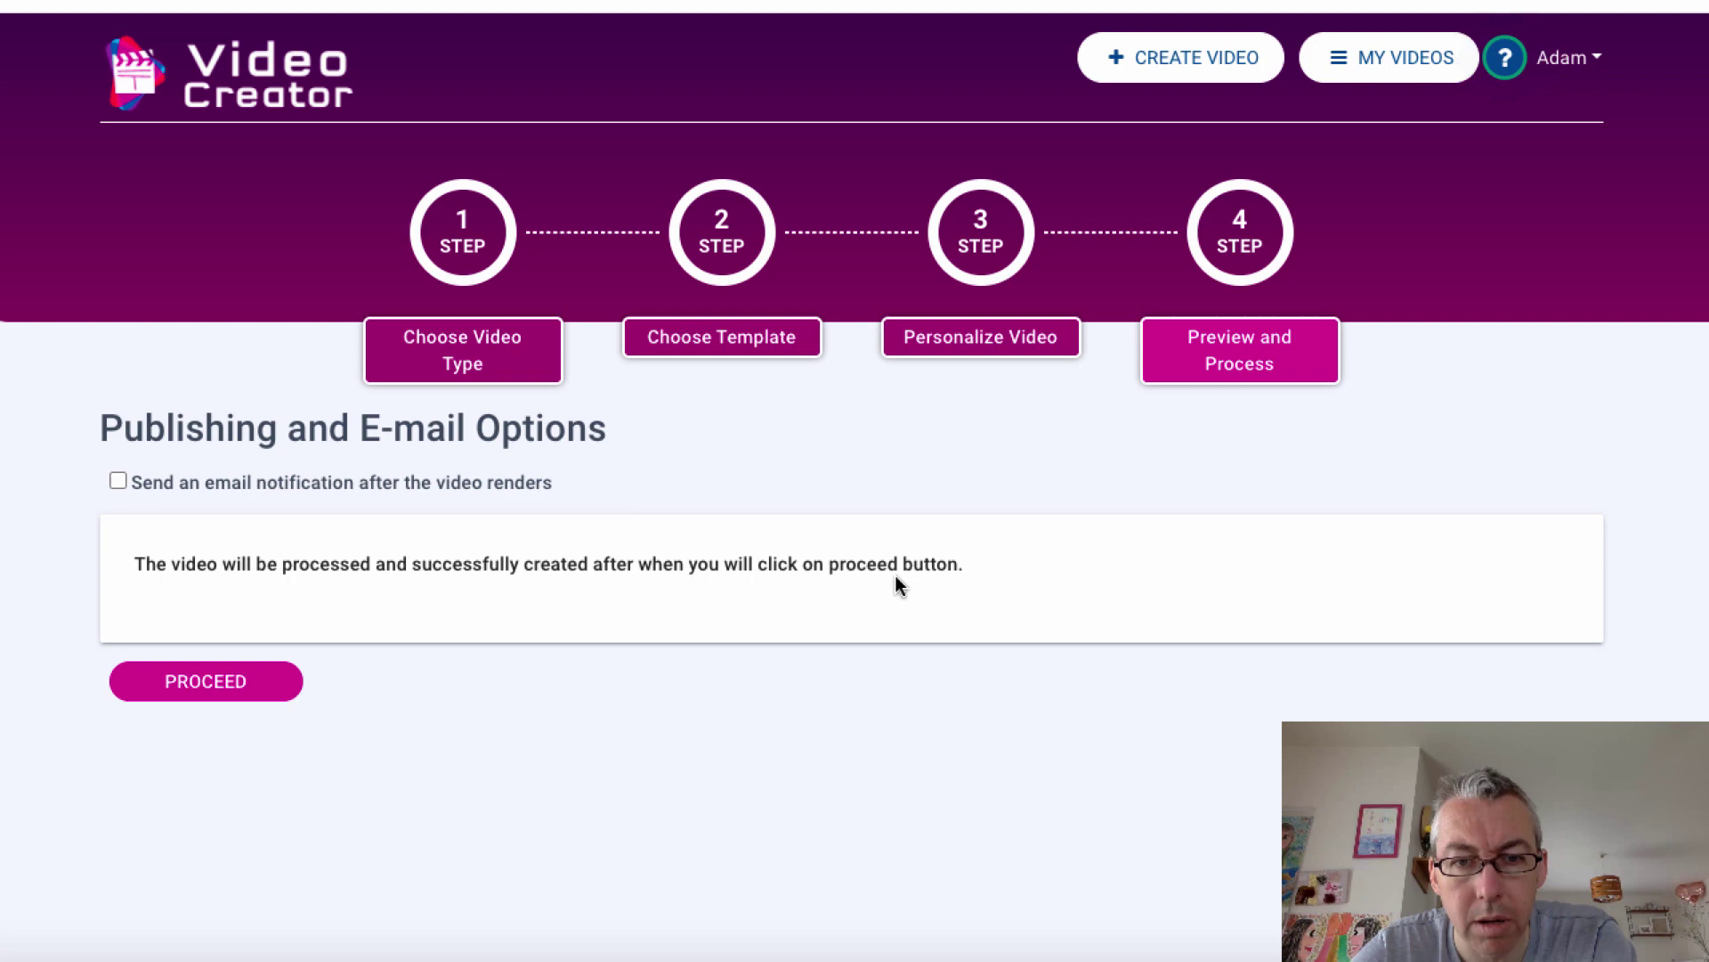
{"action": "left_click", "coordinate": [1001, 348]}
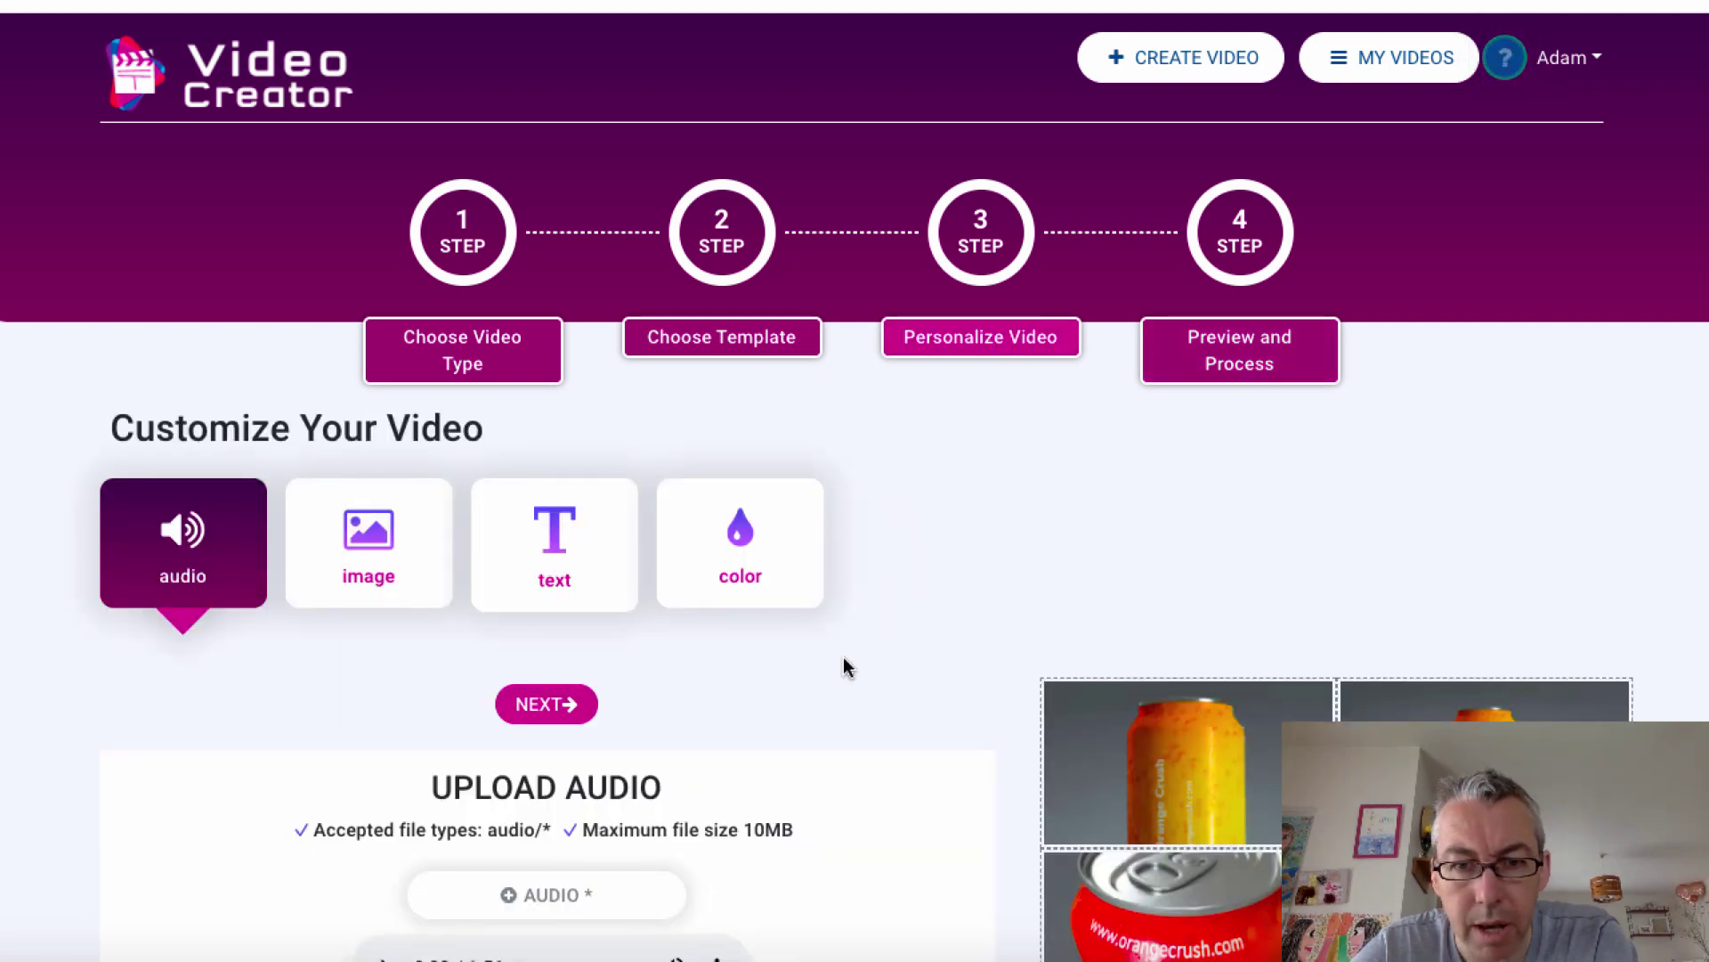
{"action": "scroll", "coordinate": [845, 668], "scroll_direction": "down", "scroll_amount": 3}
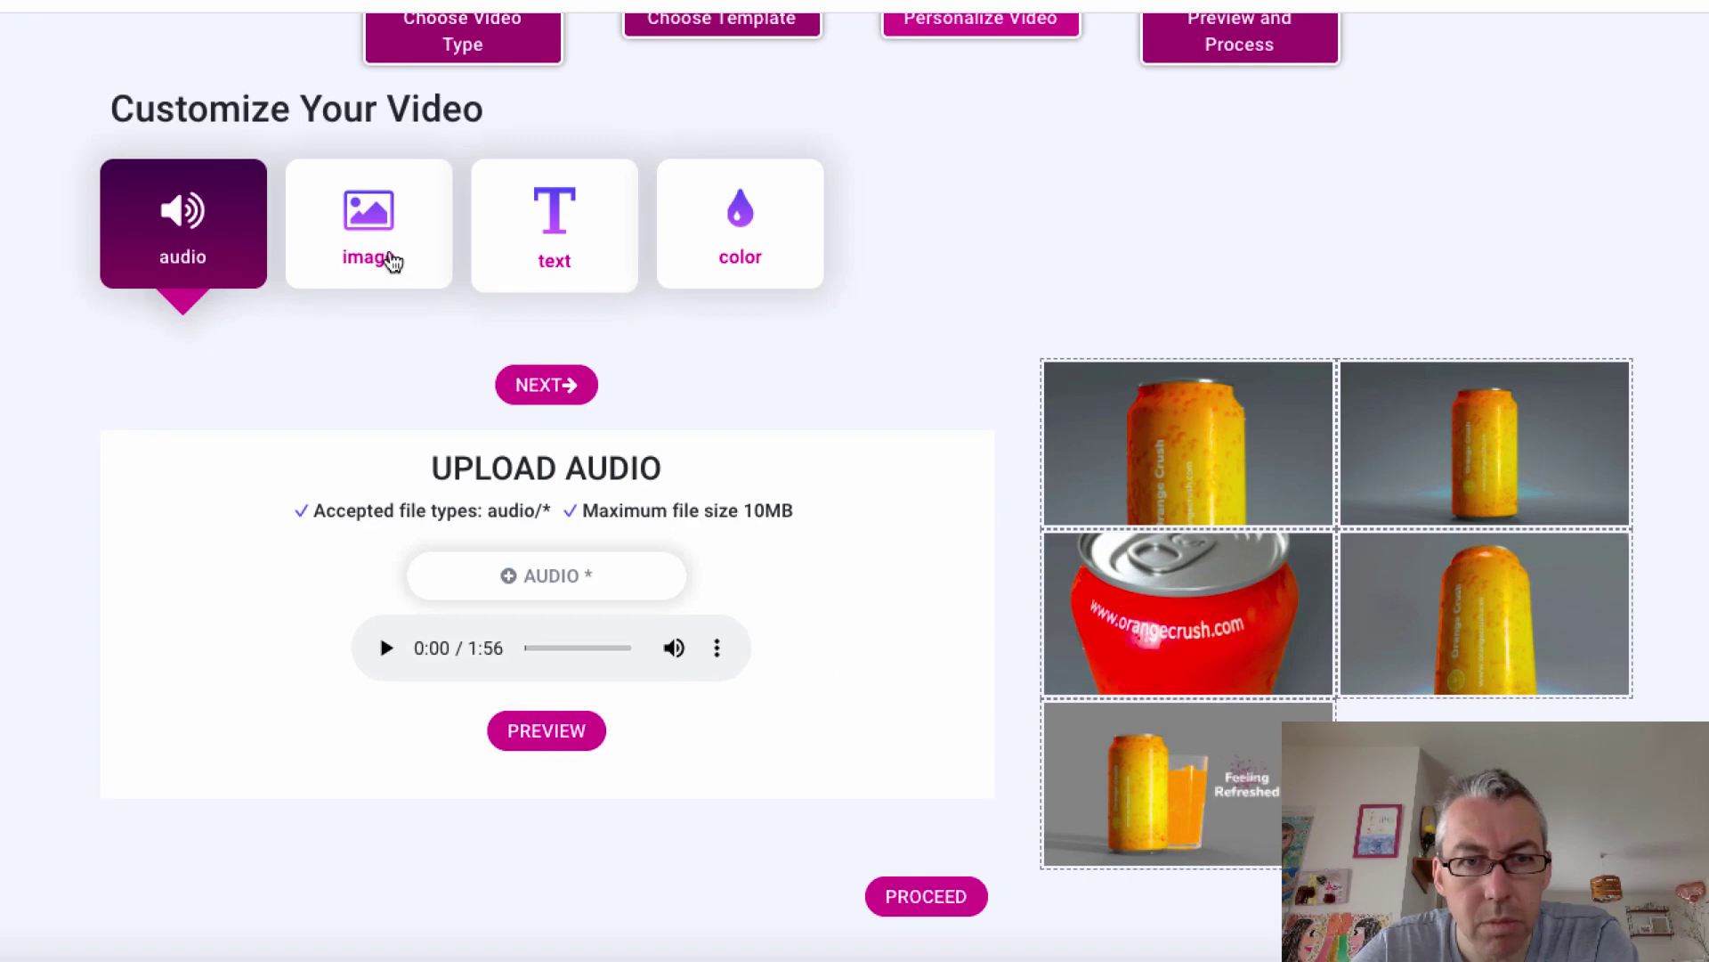
{"action": "left_click", "coordinate": [392, 260]}
{"action": "left_click", "coordinate": [557, 239]}
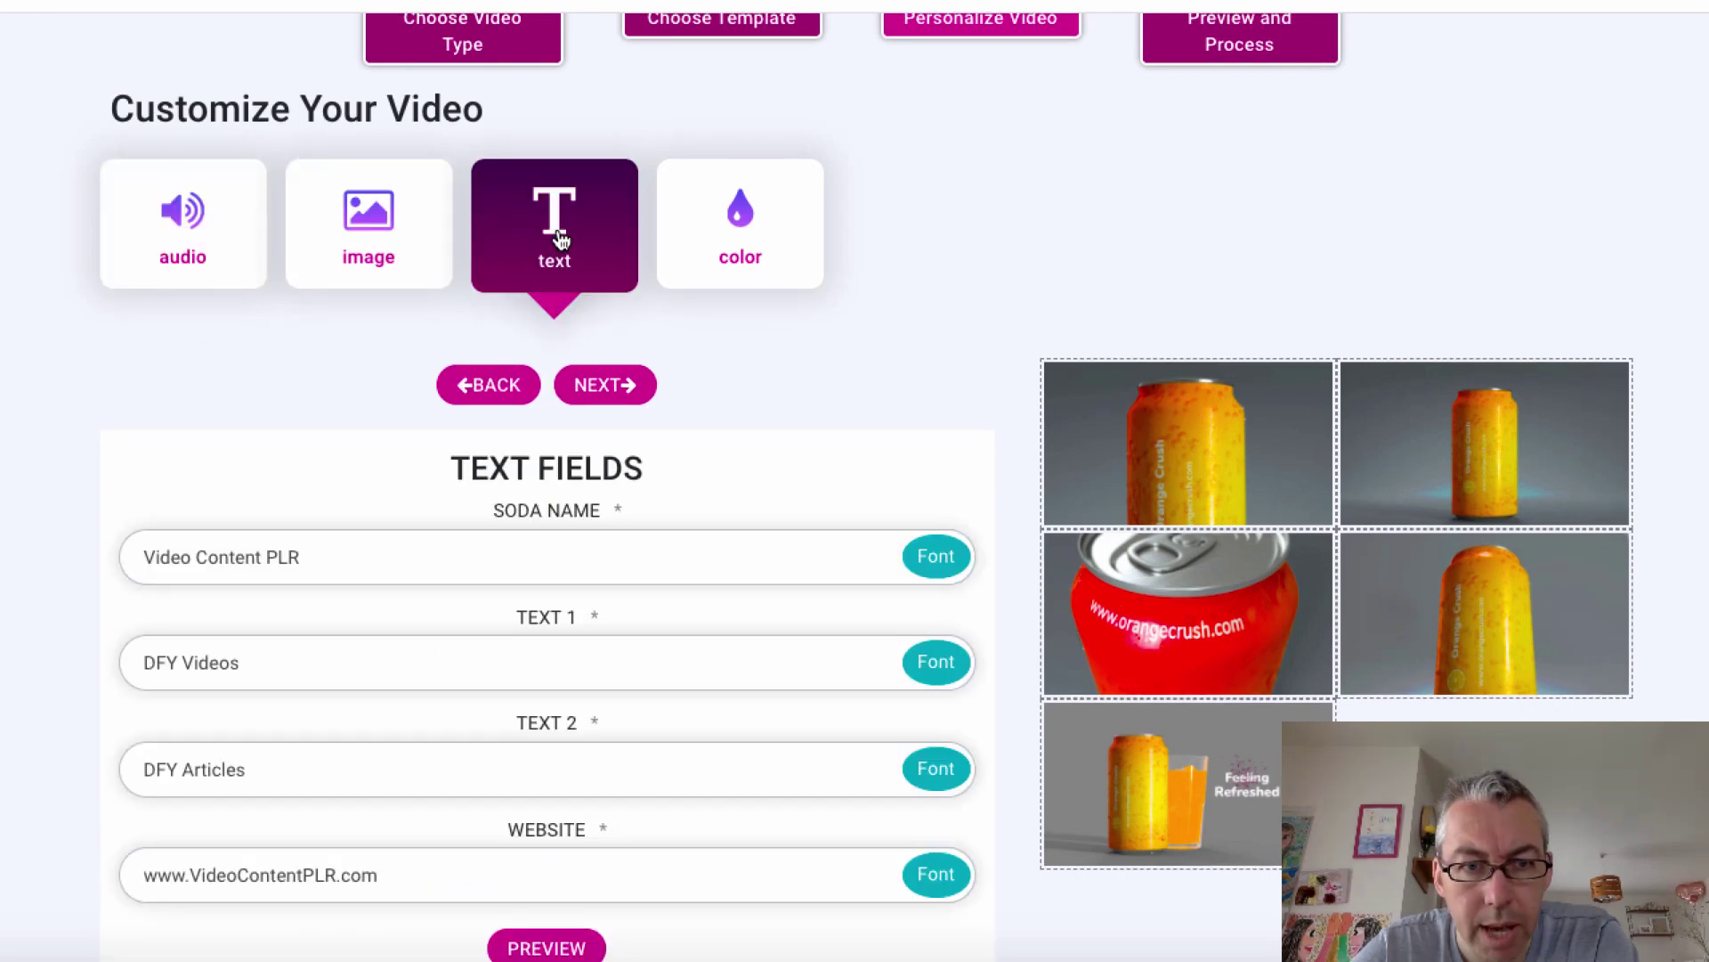
{"action": "scroll", "coordinate": [500, 508], "scroll_direction": "down", "scroll_amount": 1}
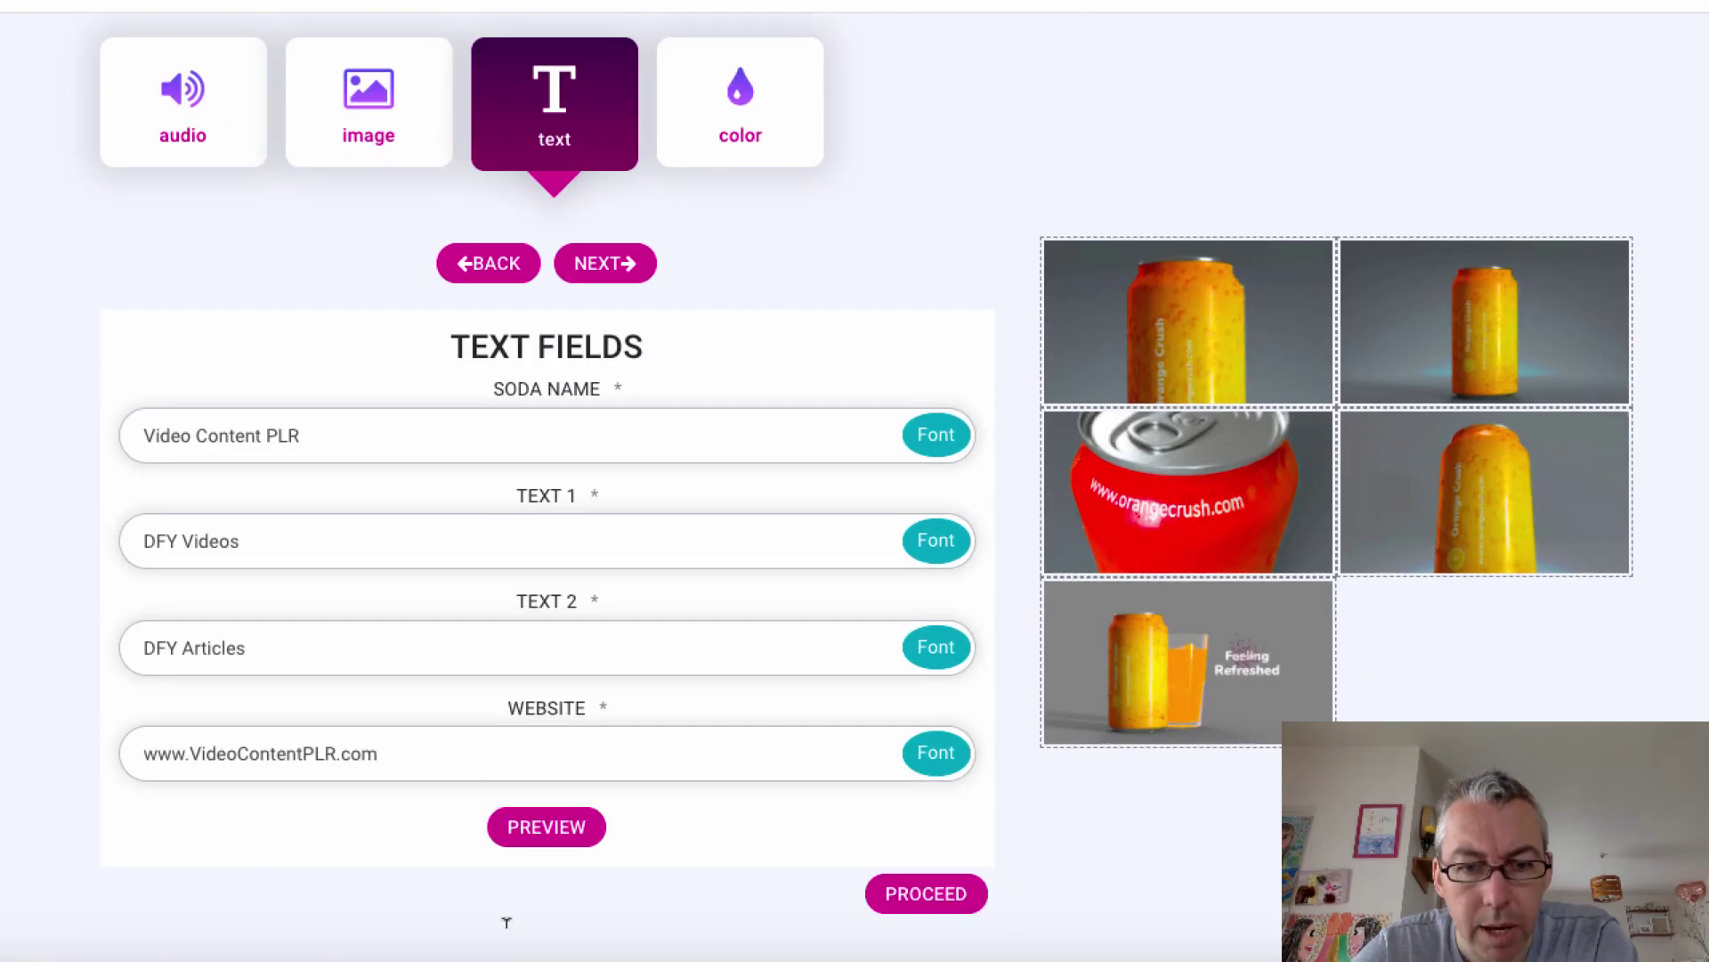
{"action": "left_click", "coordinate": [552, 841]}
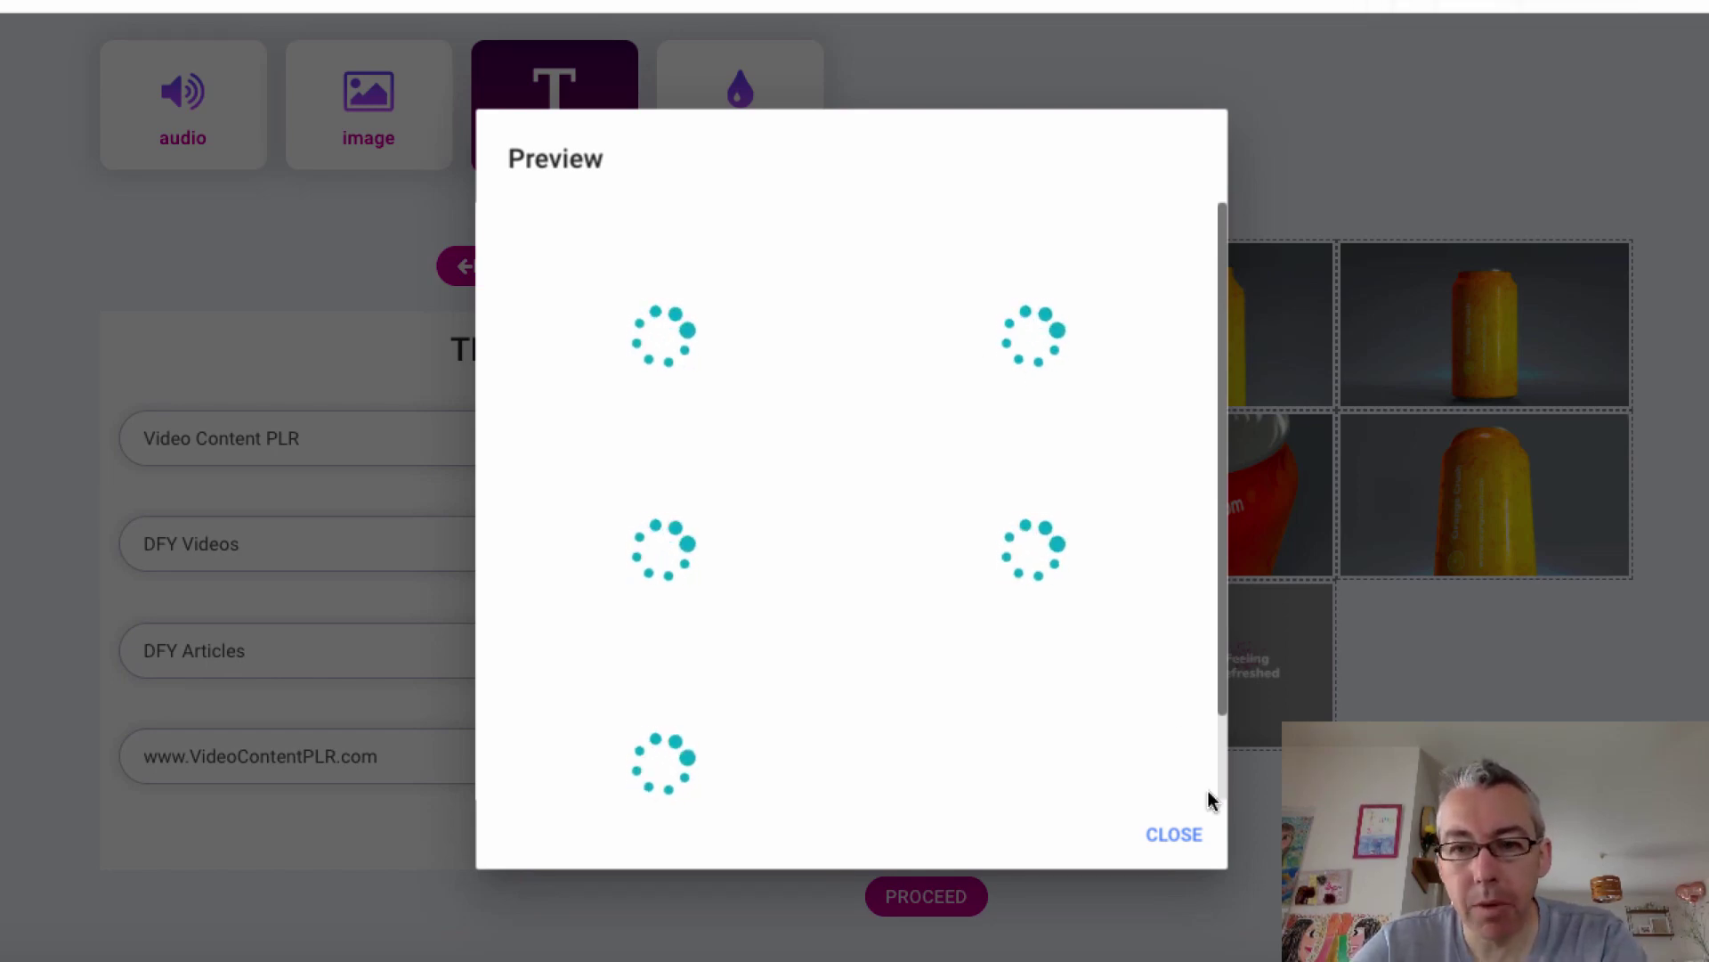
{"action": "left_click", "coordinate": [1174, 834]}
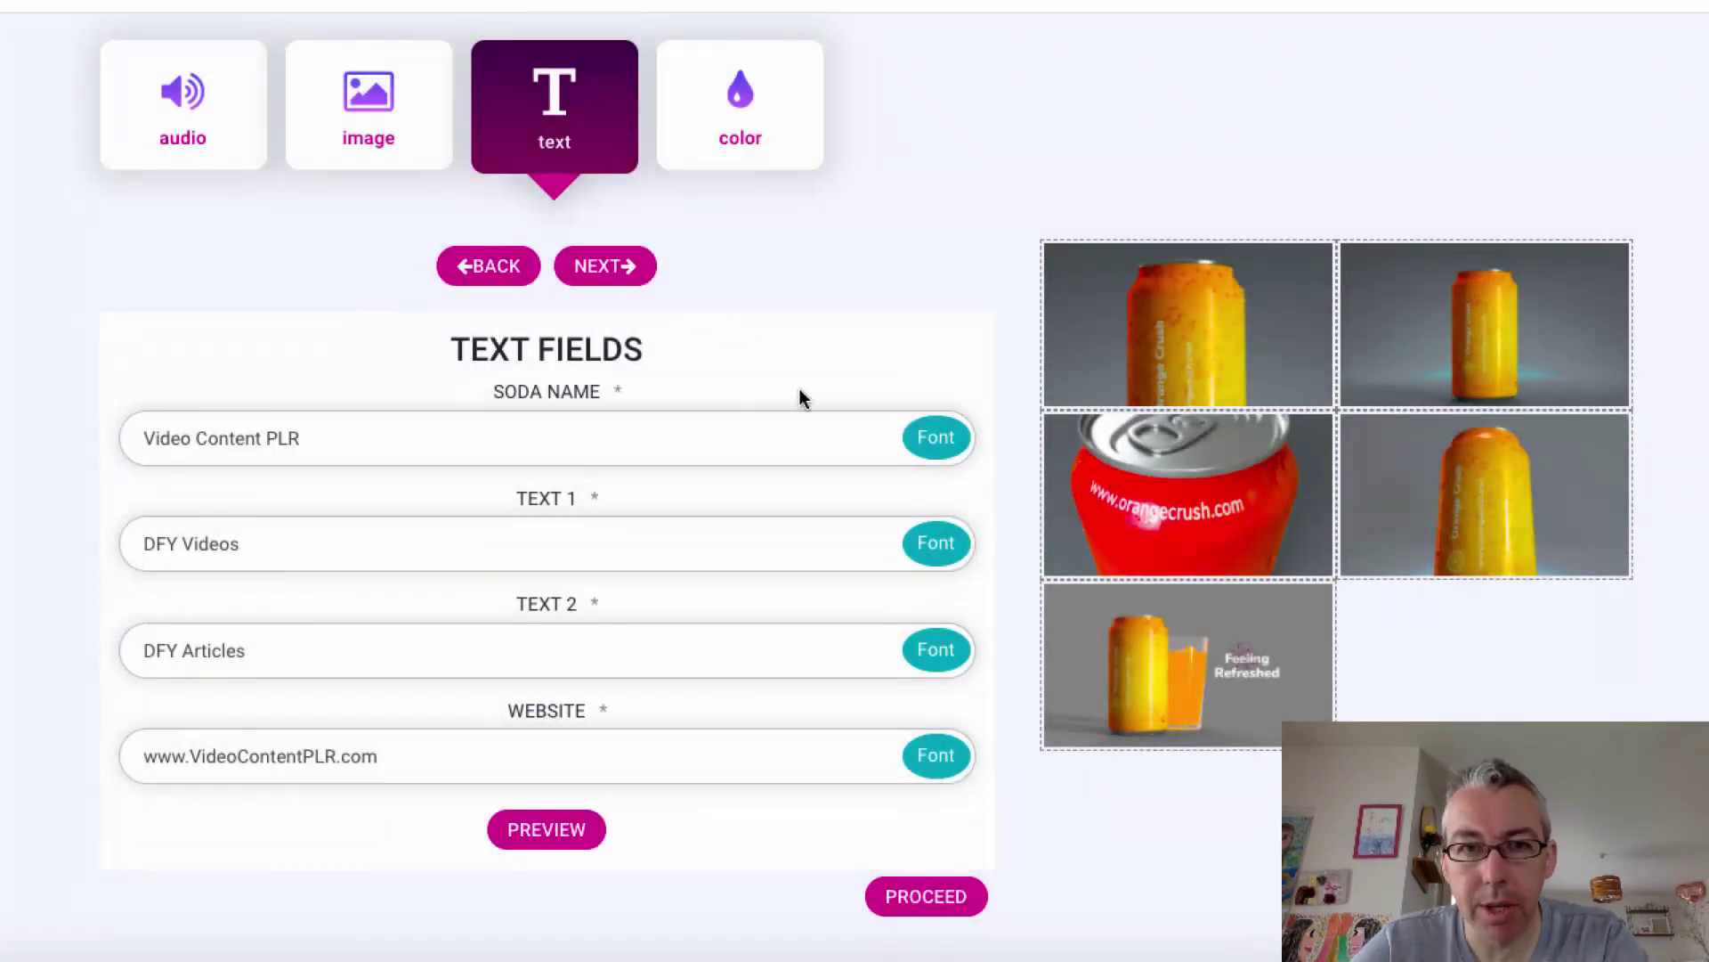
Proceed past the text fields and Publishing and E-mail Options to render the Soda Can Mockup video.
{"action": "left_click", "coordinate": [936, 895]}
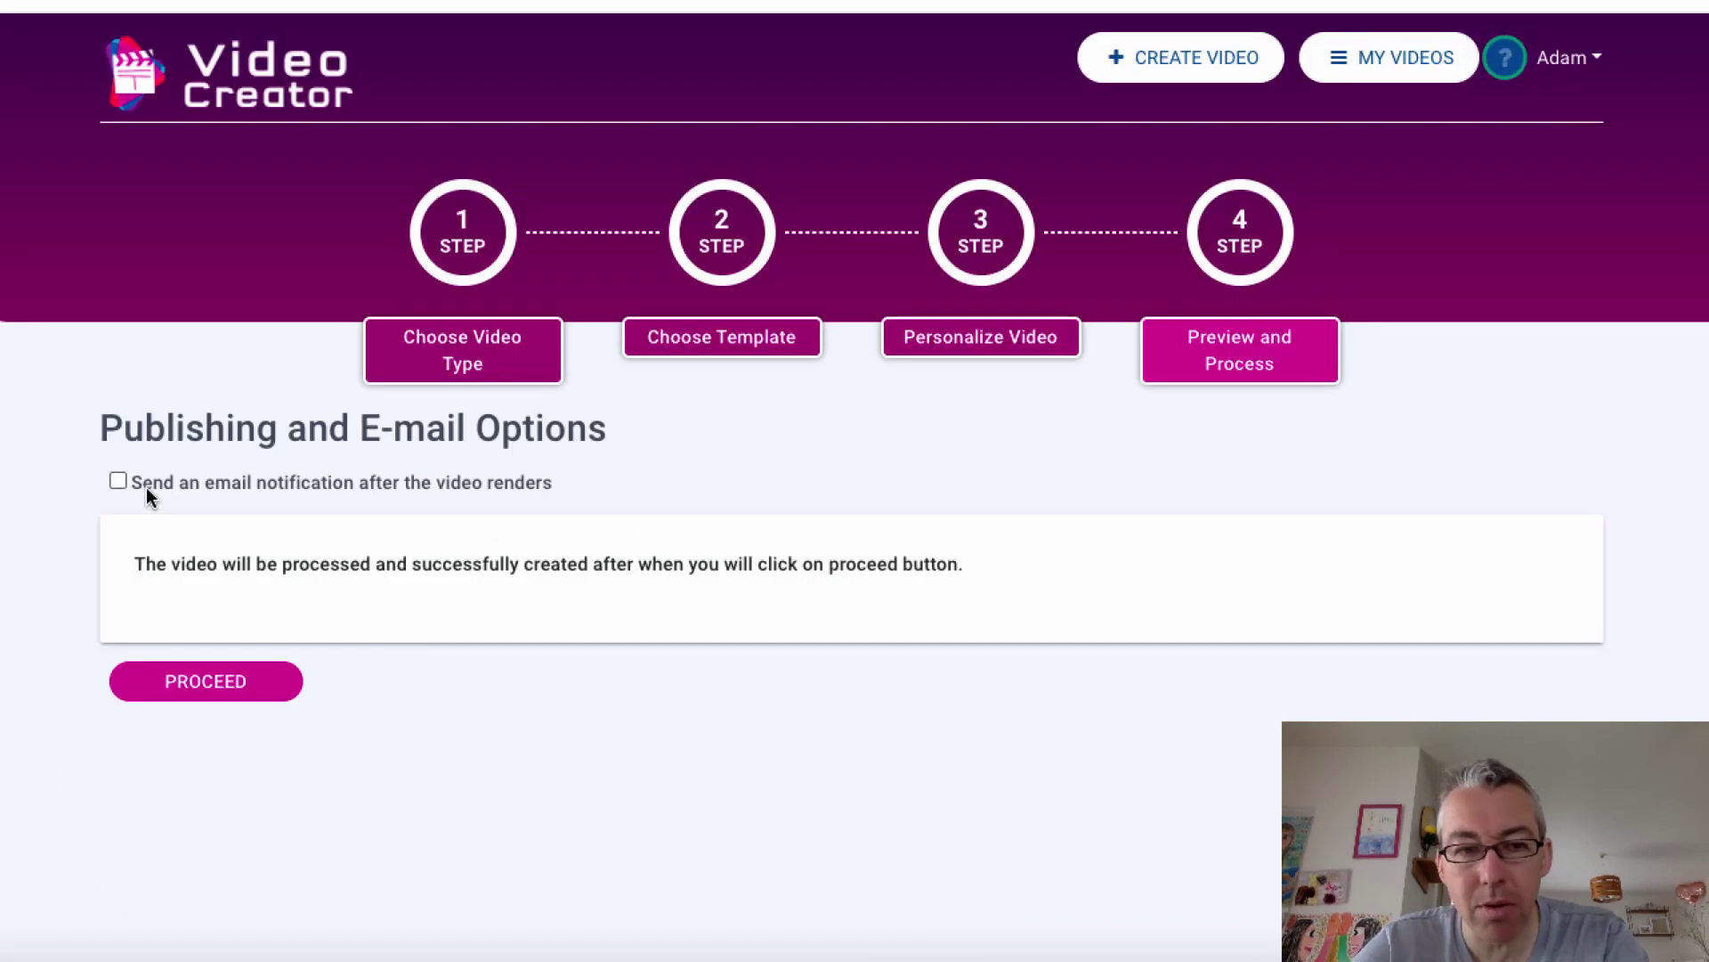
{"action": "left_click", "coordinate": [200, 682]}
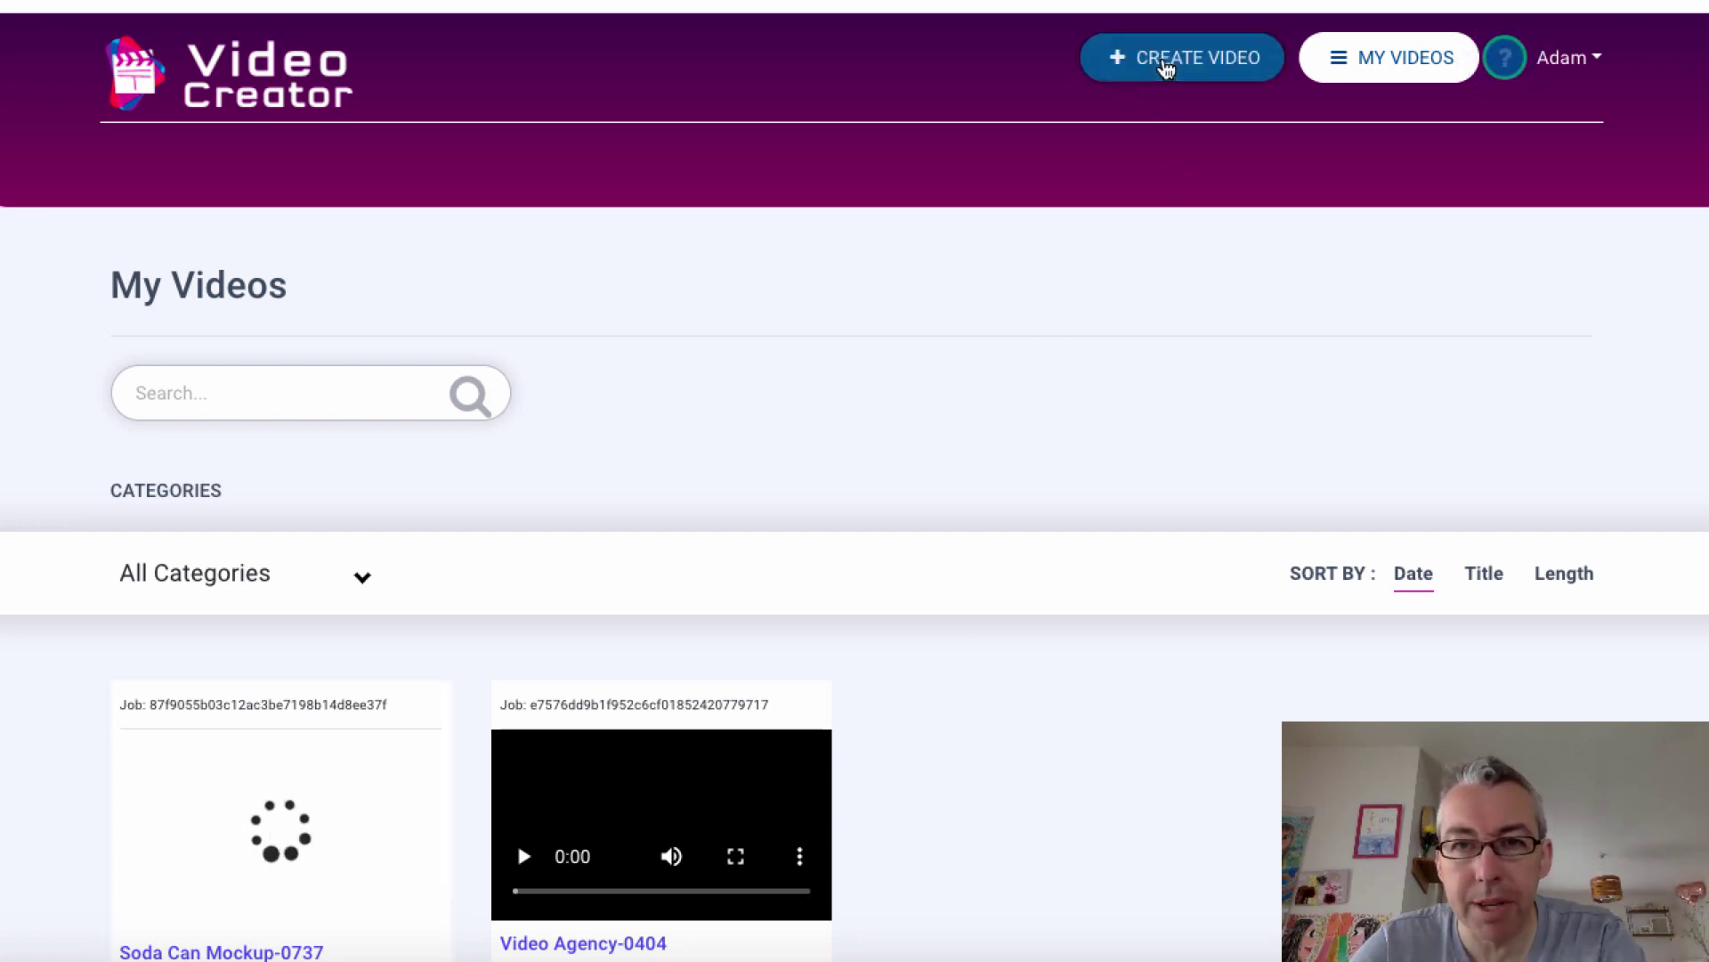
Open the template gallery and filter it to the Vertical (9:16) aspect ratio.
{"action": "left_click", "coordinate": [1166, 64]}
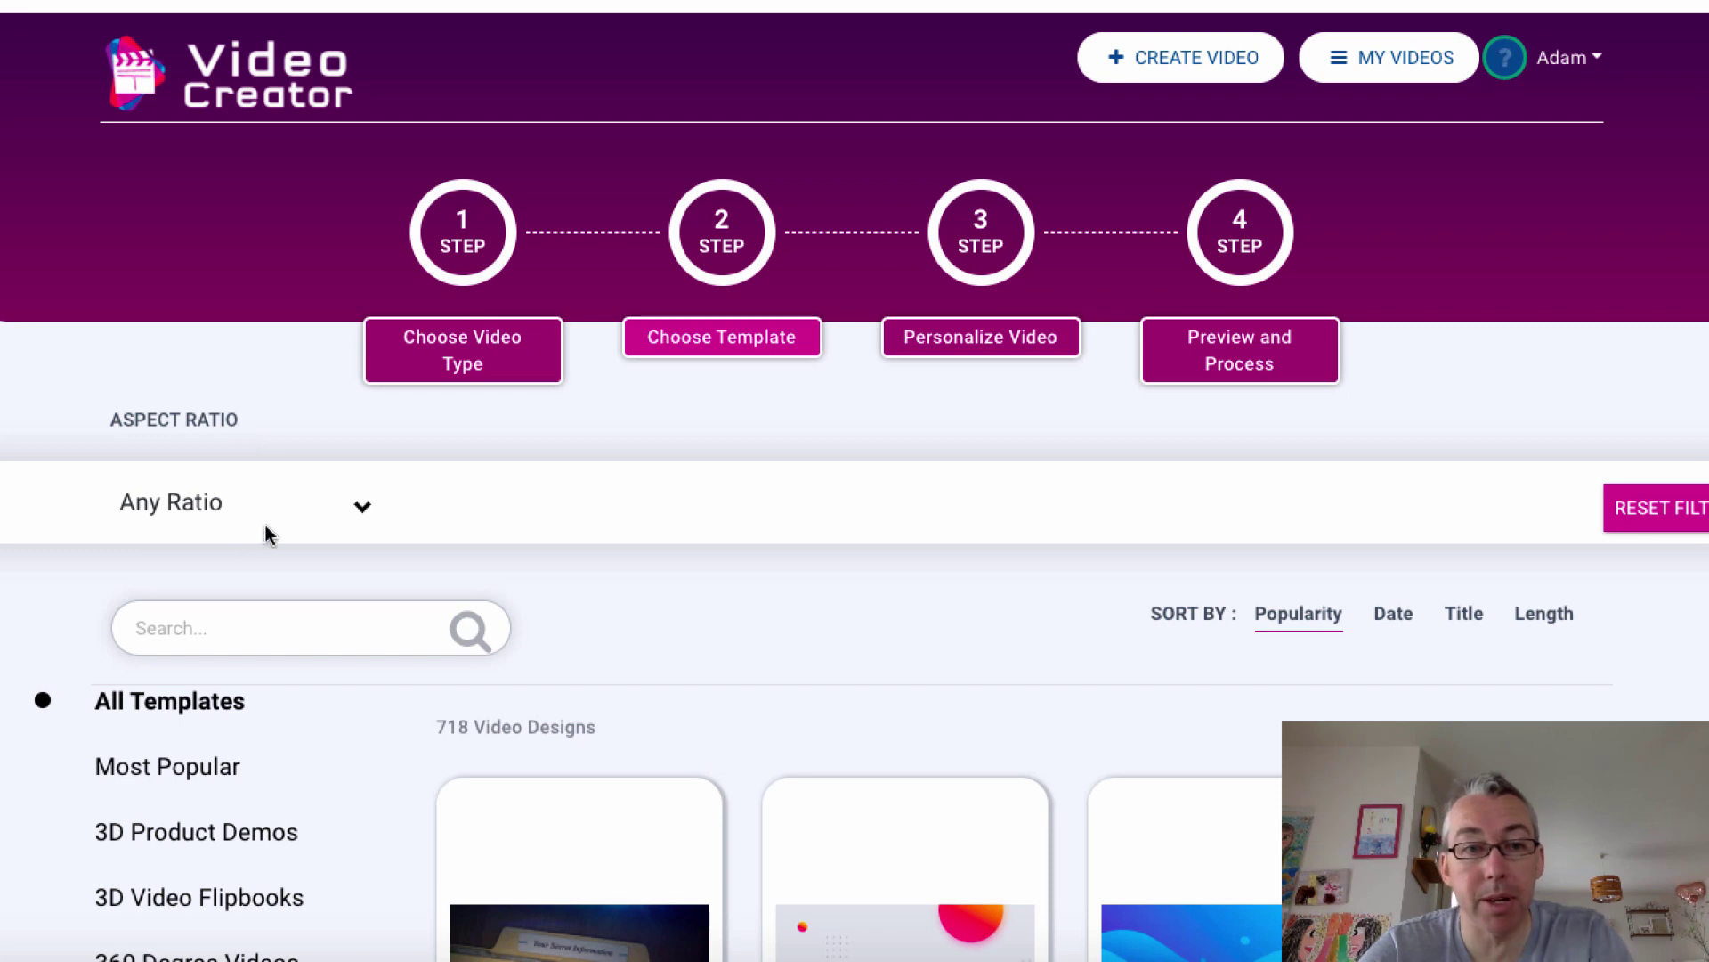
{"action": "left_click", "coordinate": [329, 522]}
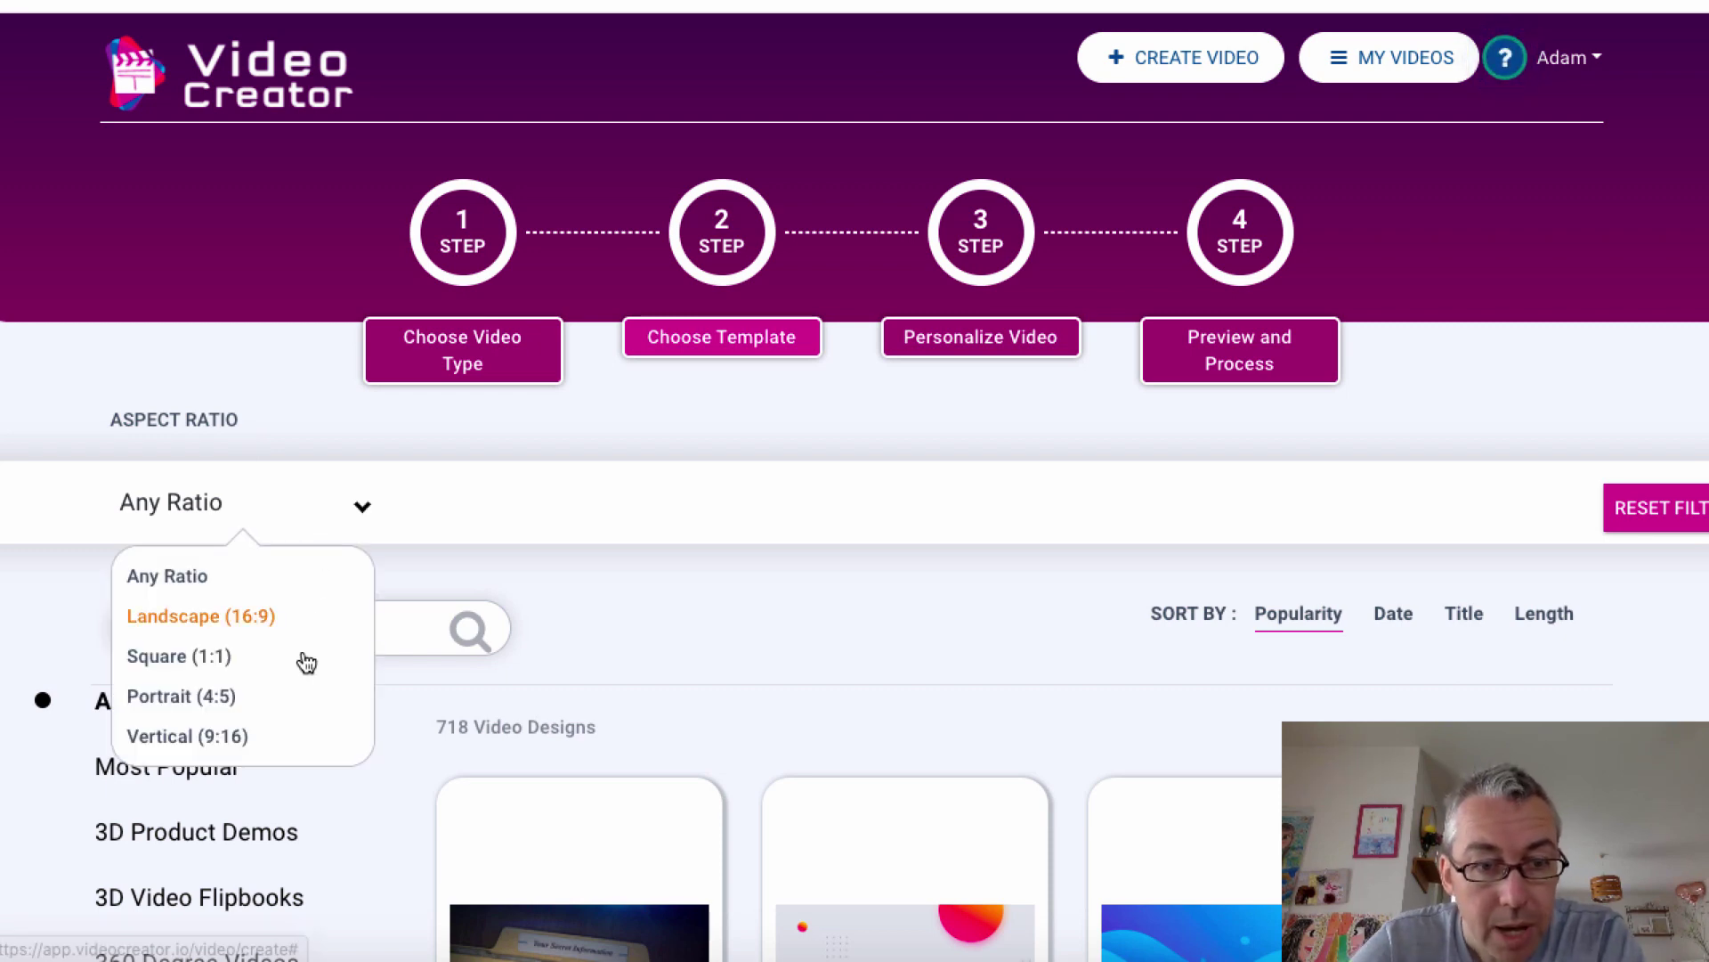
{"action": "left_click", "coordinate": [209, 739]}
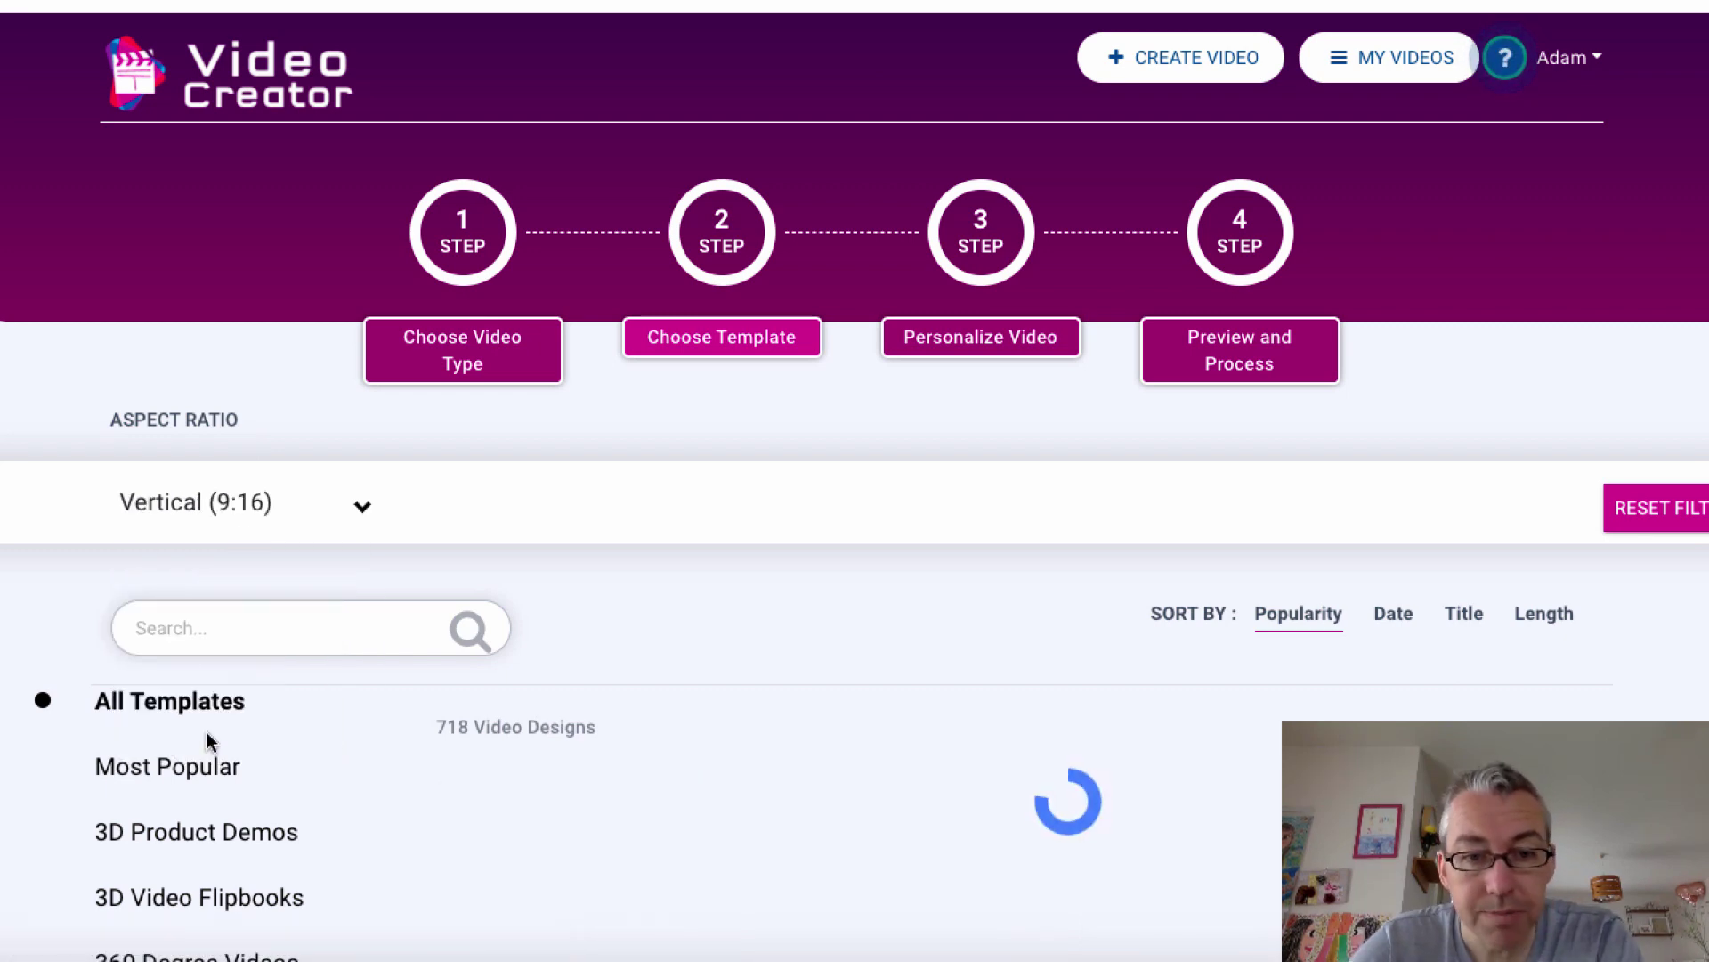
Browse the 129 vertical templates, such as Story promo for youtubers and Big Sale Promo.
{"action": "scroll", "coordinate": [543, 753], "scroll_direction": "down", "scroll_amount": 3}
{"action": "scroll", "coordinate": [545, 758], "scroll_direction": "down", "scroll_amount": 2}
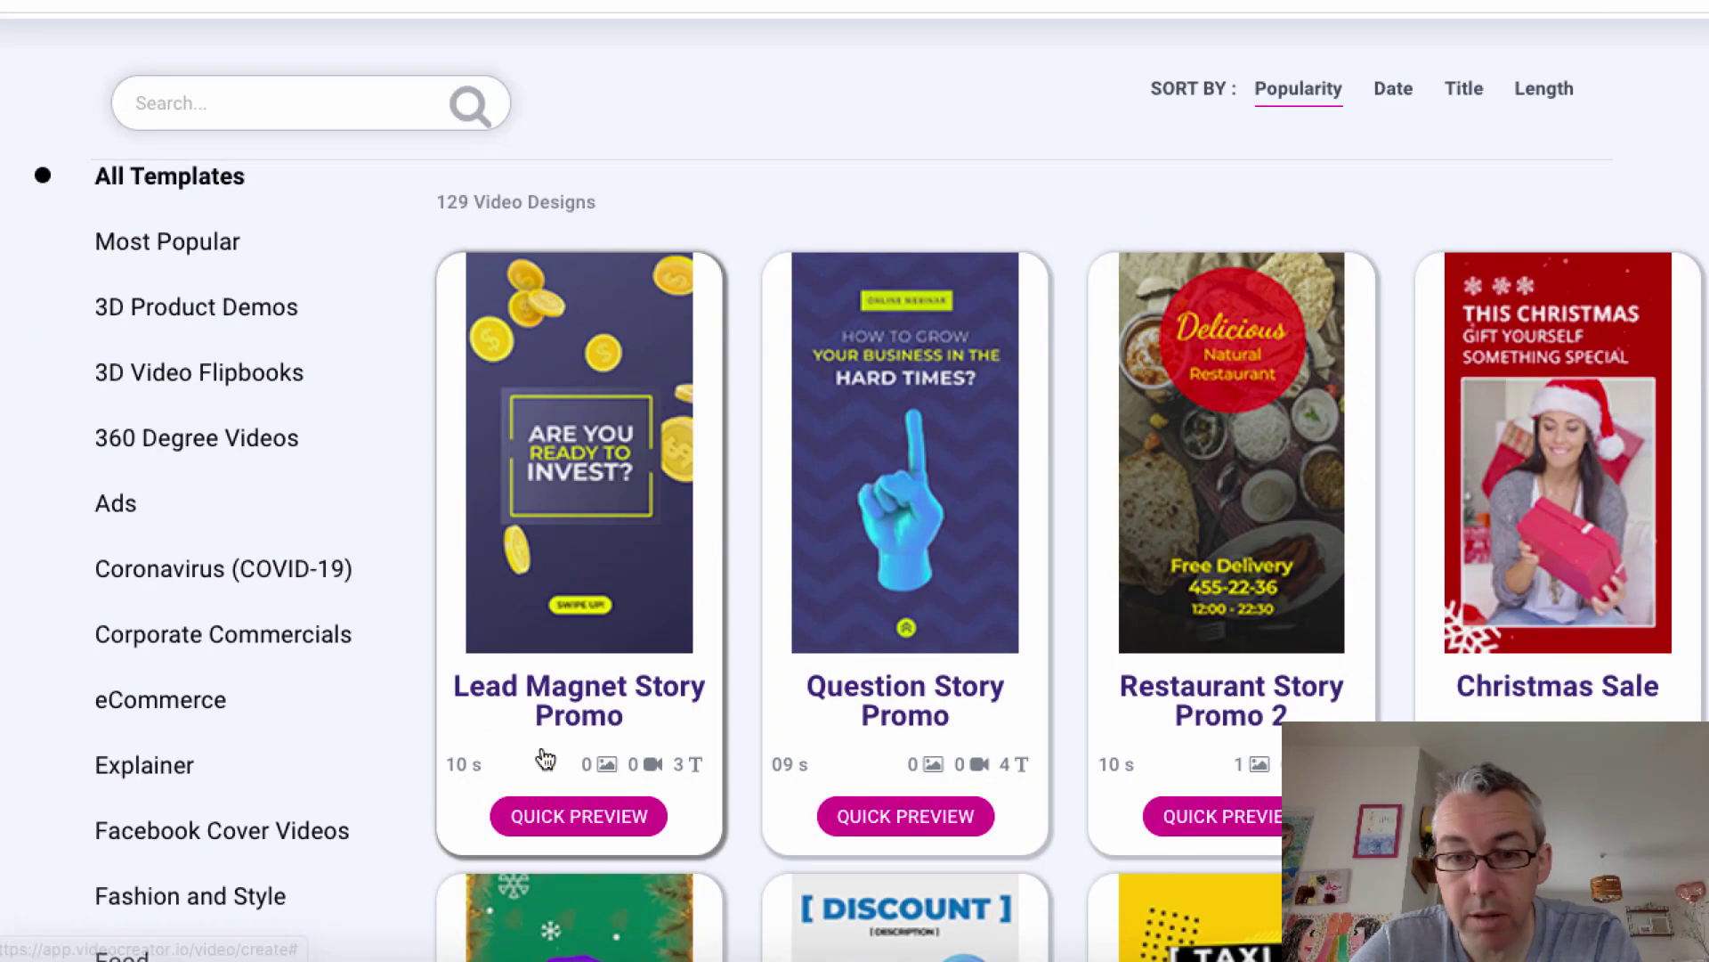
{"action": "scroll", "coordinate": [545, 758], "scroll_direction": "down", "scroll_amount": 3}
{"action": "scroll", "coordinate": [545, 758], "scroll_direction": "down", "scroll_amount": 3}
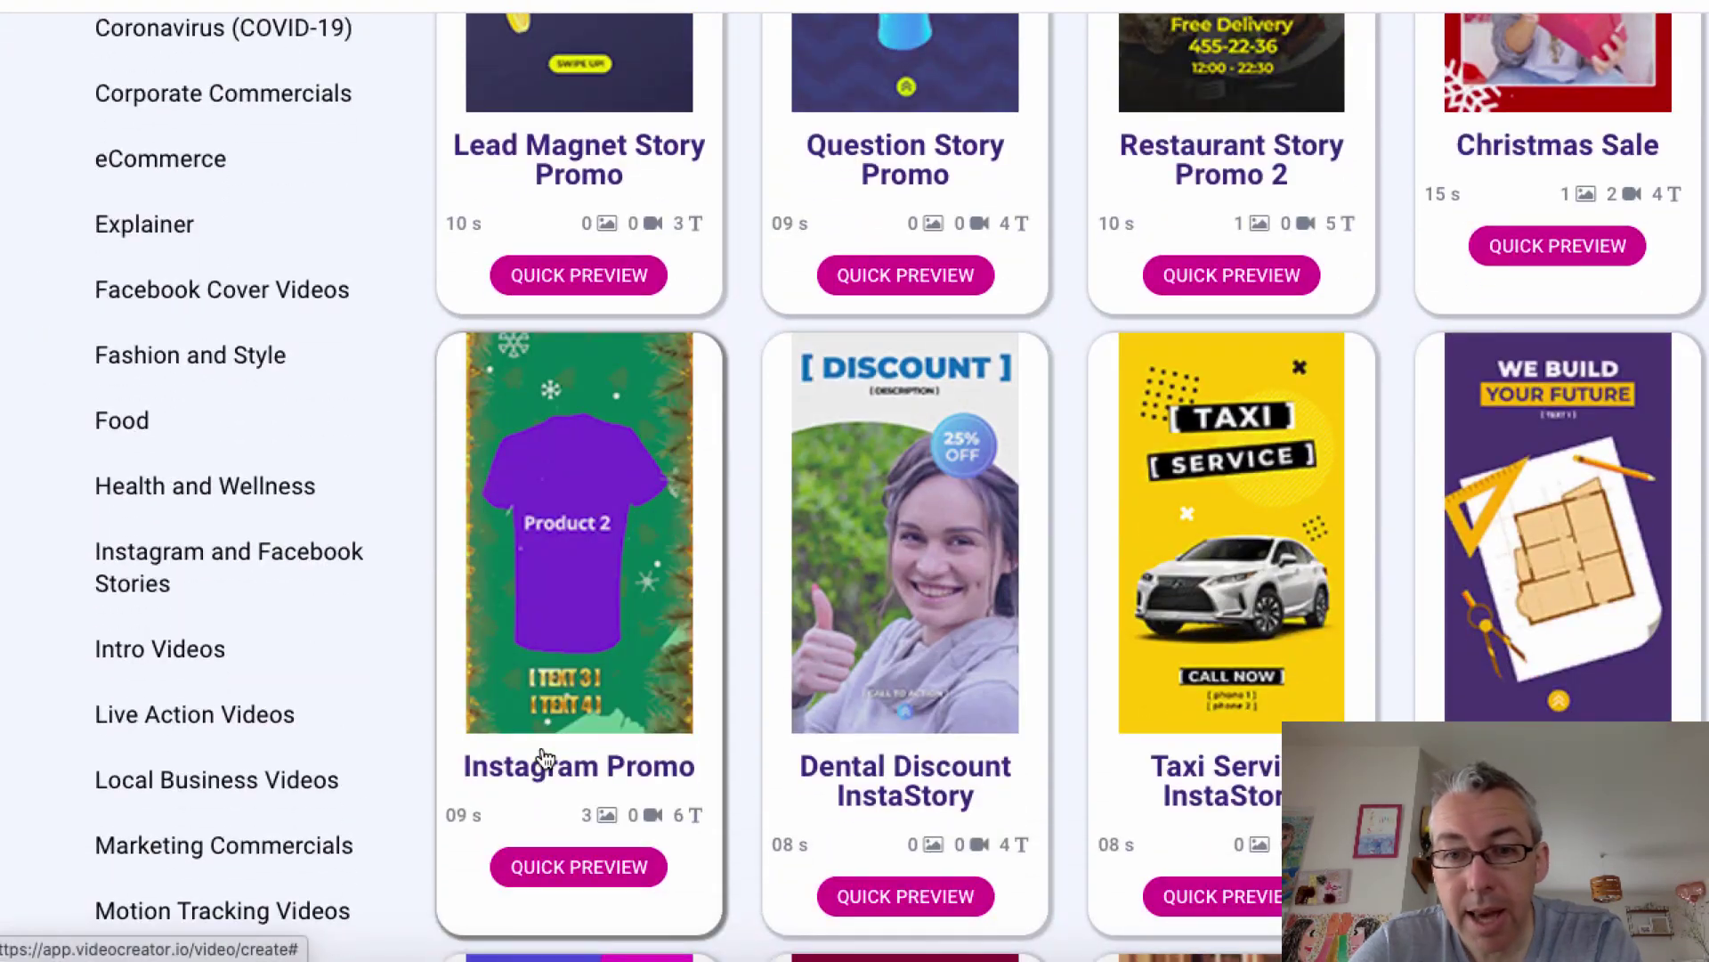
{"action": "scroll", "coordinate": [545, 758], "scroll_direction": "up", "scroll_amount": 3}
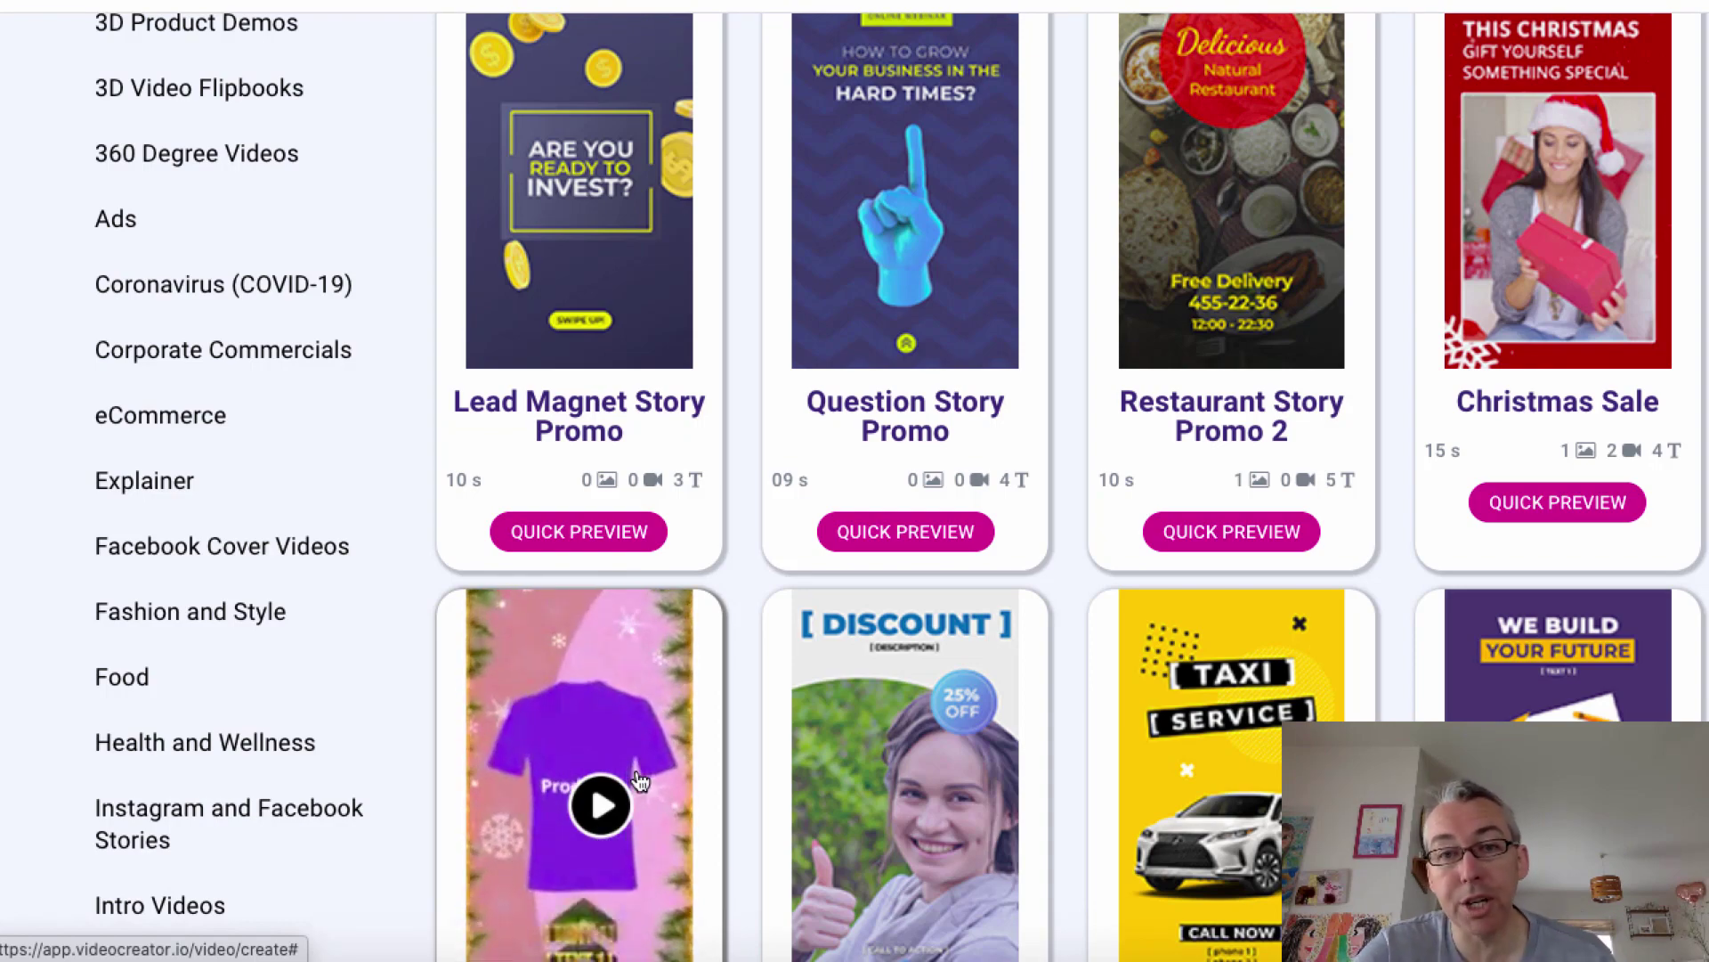
{"action": "scroll", "coordinate": [728, 846], "scroll_direction": "down", "scroll_amount": 10}
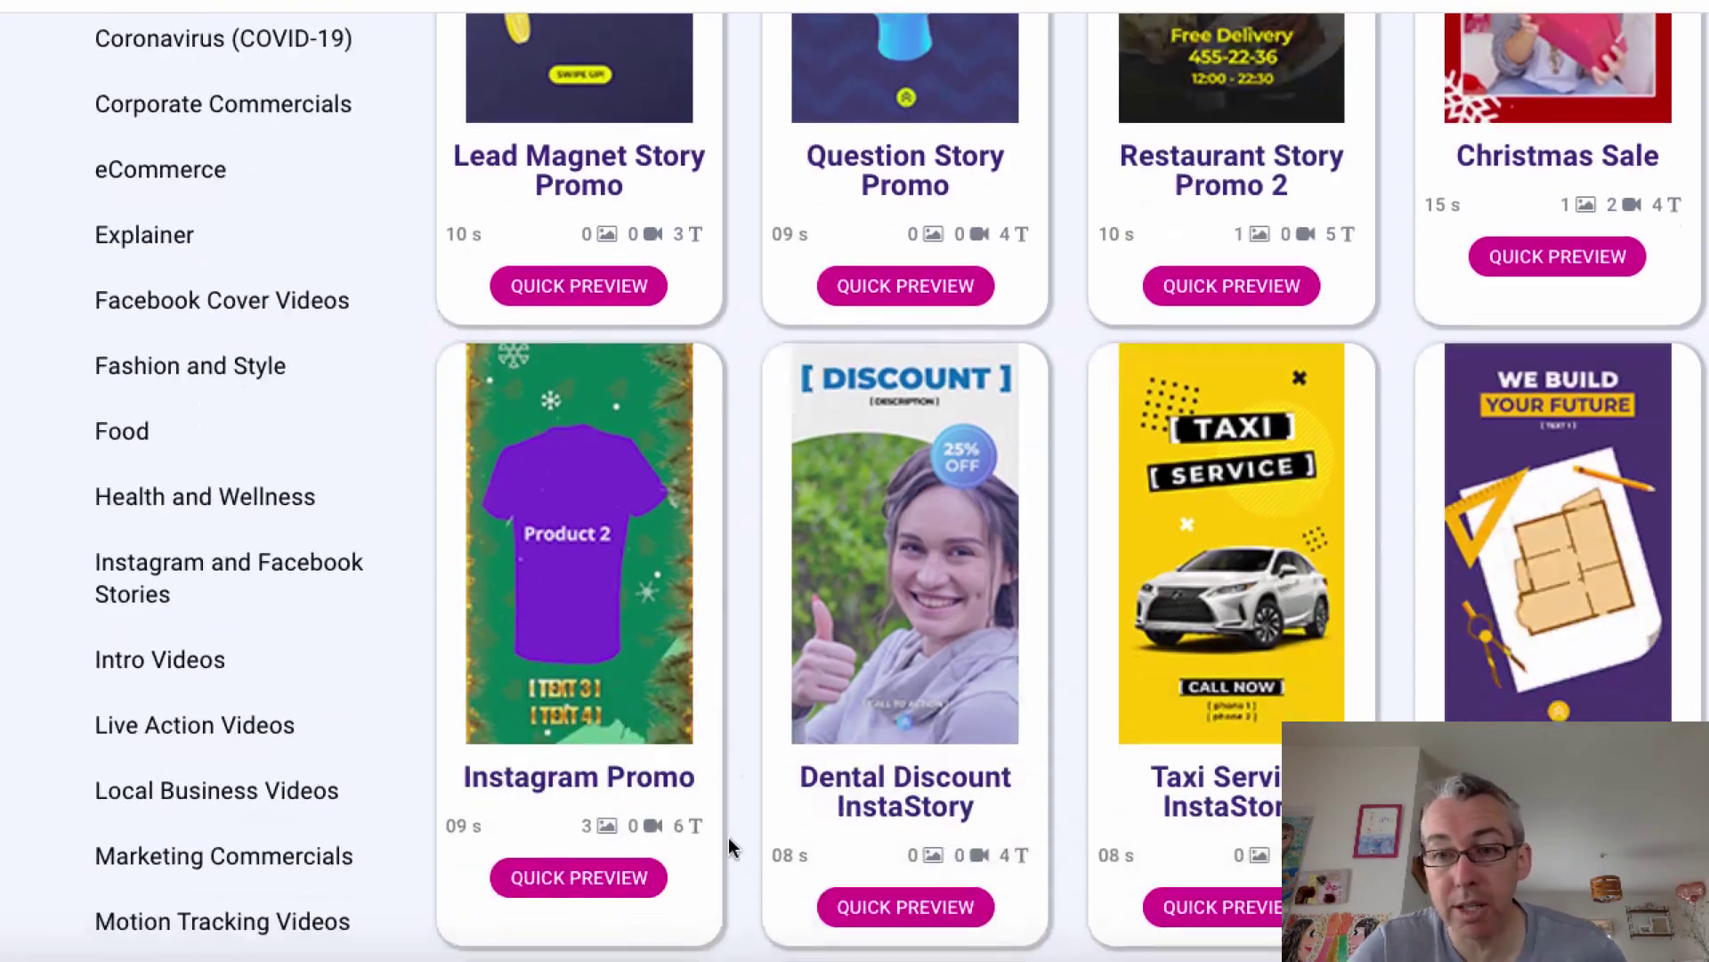
{"action": "scroll", "coordinate": [729, 841], "scroll_direction": "down", "scroll_amount": 8}
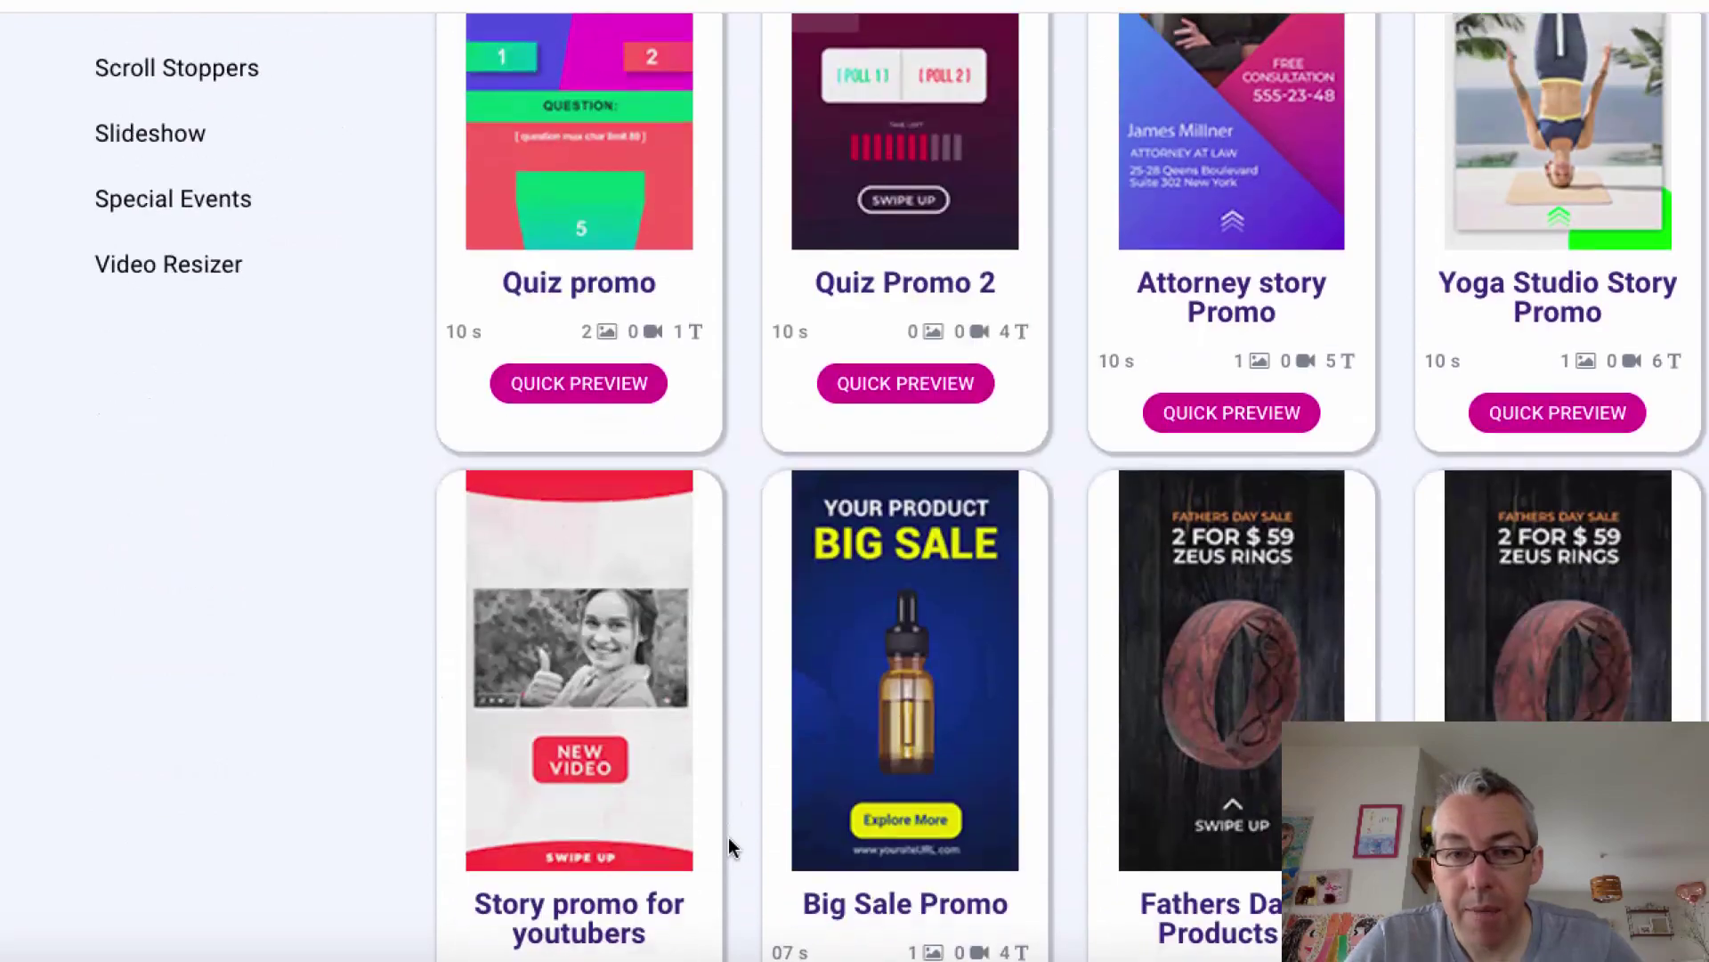
{"action": "scroll", "coordinate": [729, 841], "scroll_direction": "down", "scroll_amount": 3}
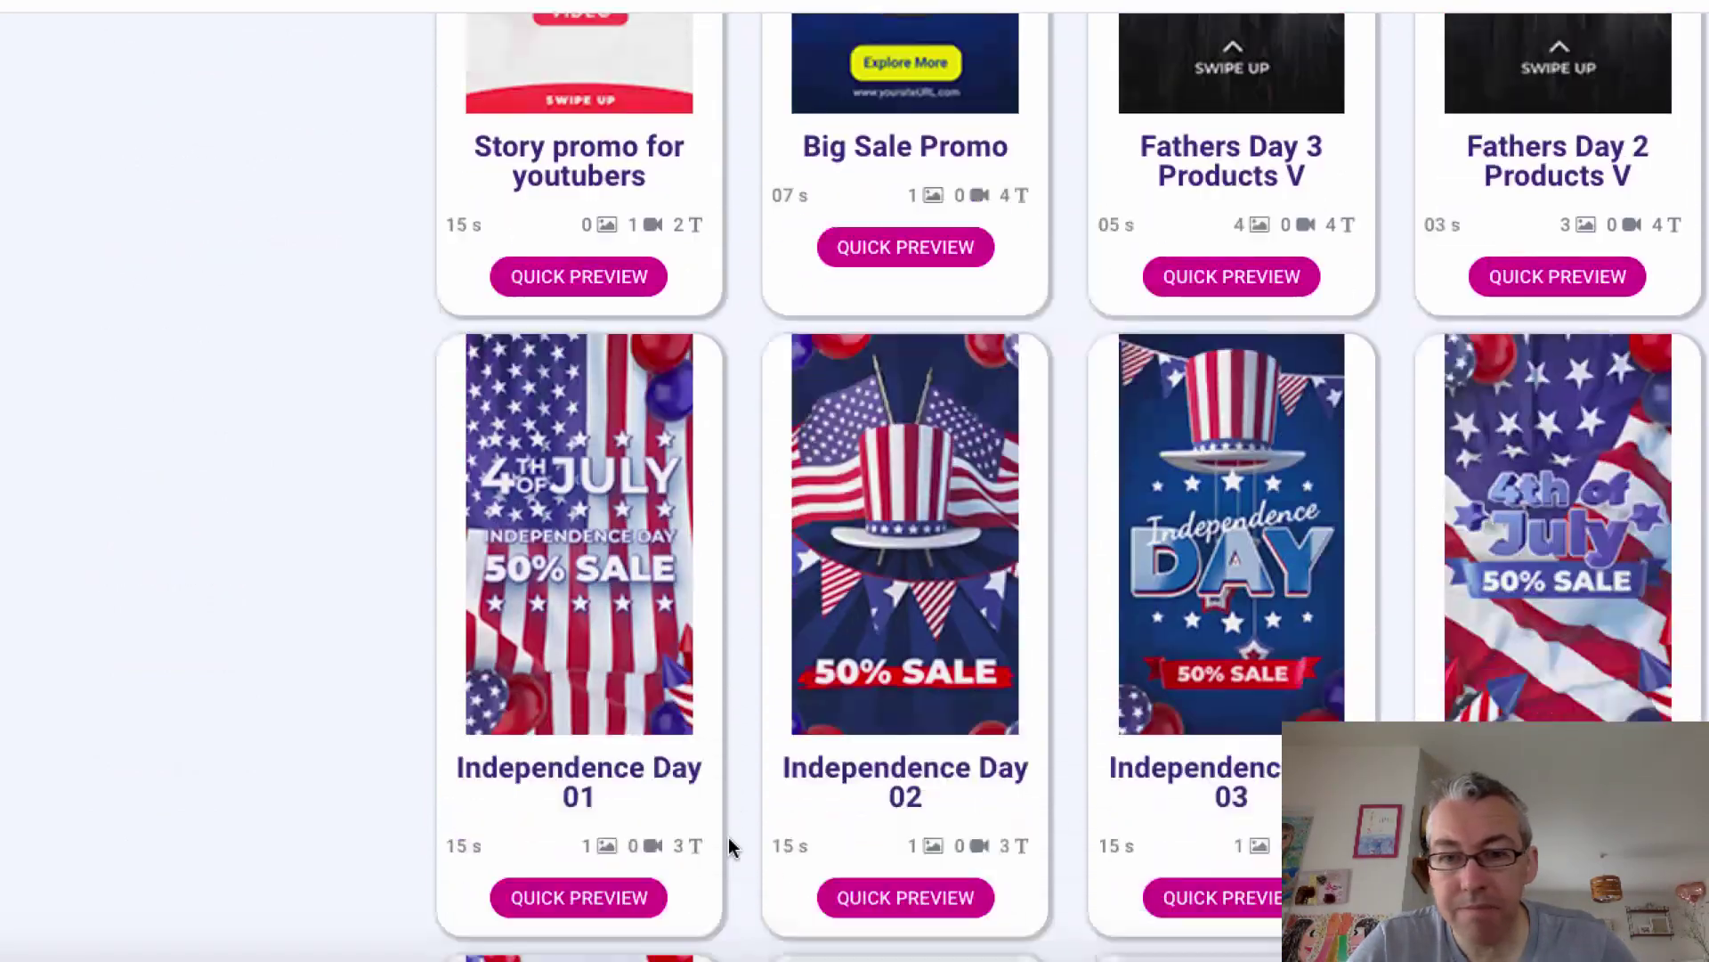
{"action": "scroll", "coordinate": [728, 841], "scroll_direction": "up", "scroll_amount": 11}
{"action": "scroll", "coordinate": [728, 846], "scroll_direction": "up", "scroll_amount": 8}
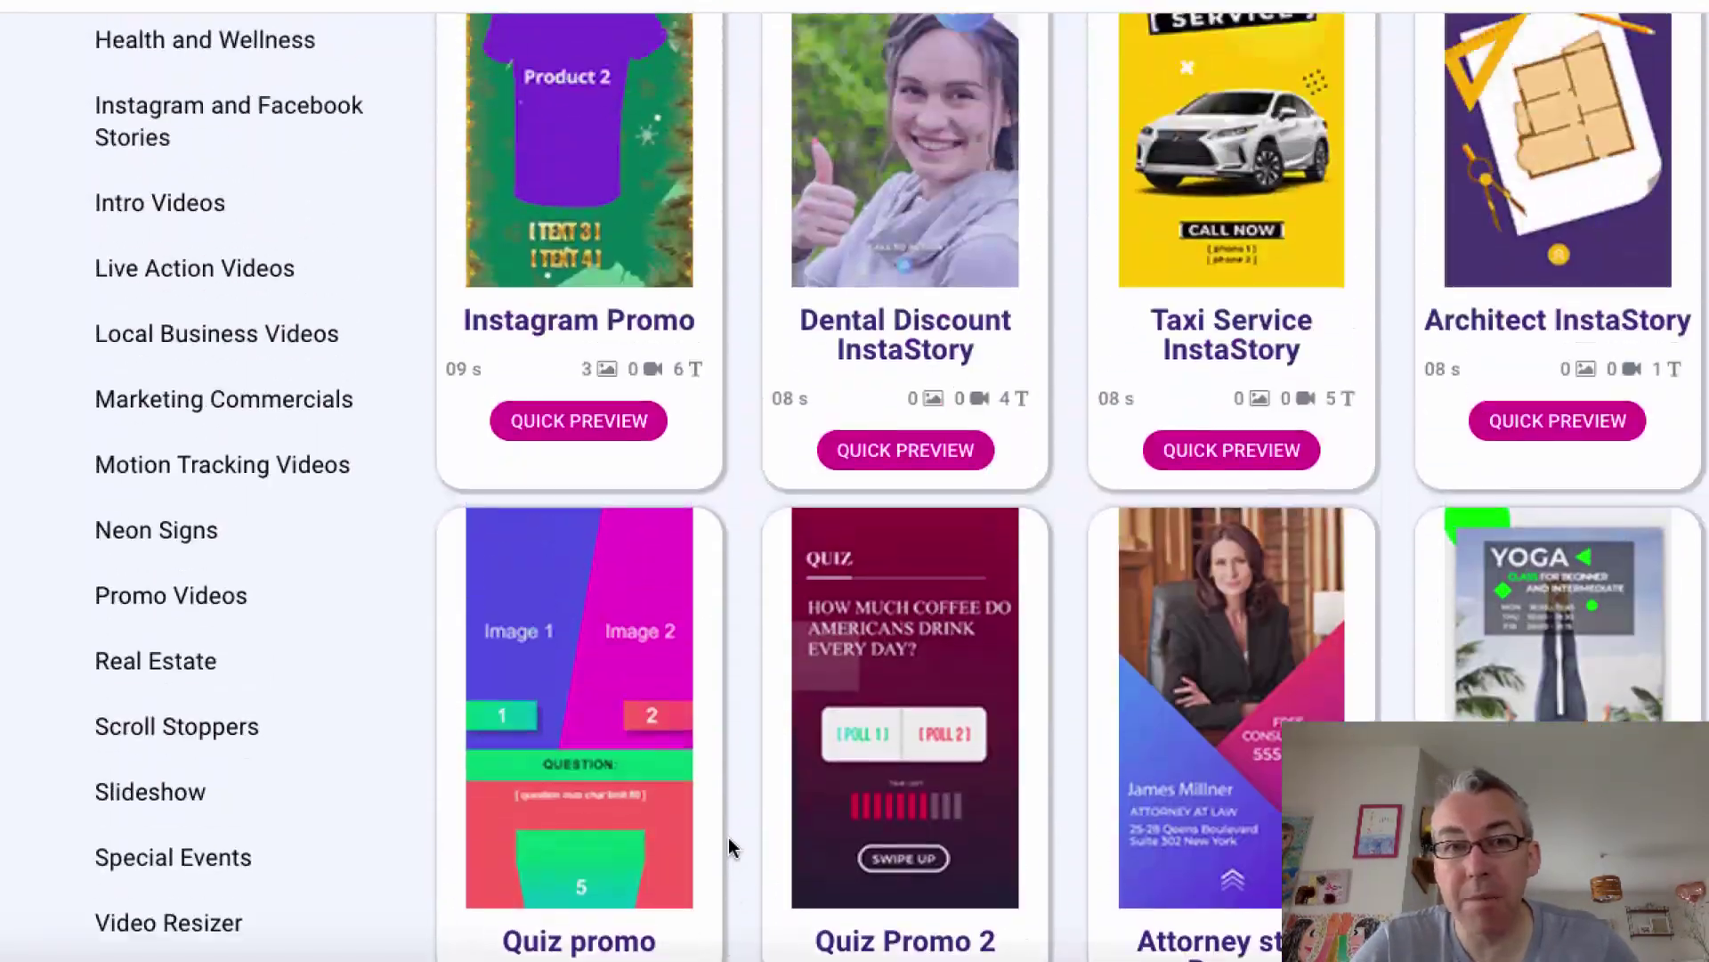
{"action": "scroll", "coordinate": [728, 844], "scroll_direction": "up", "scroll_amount": 9}
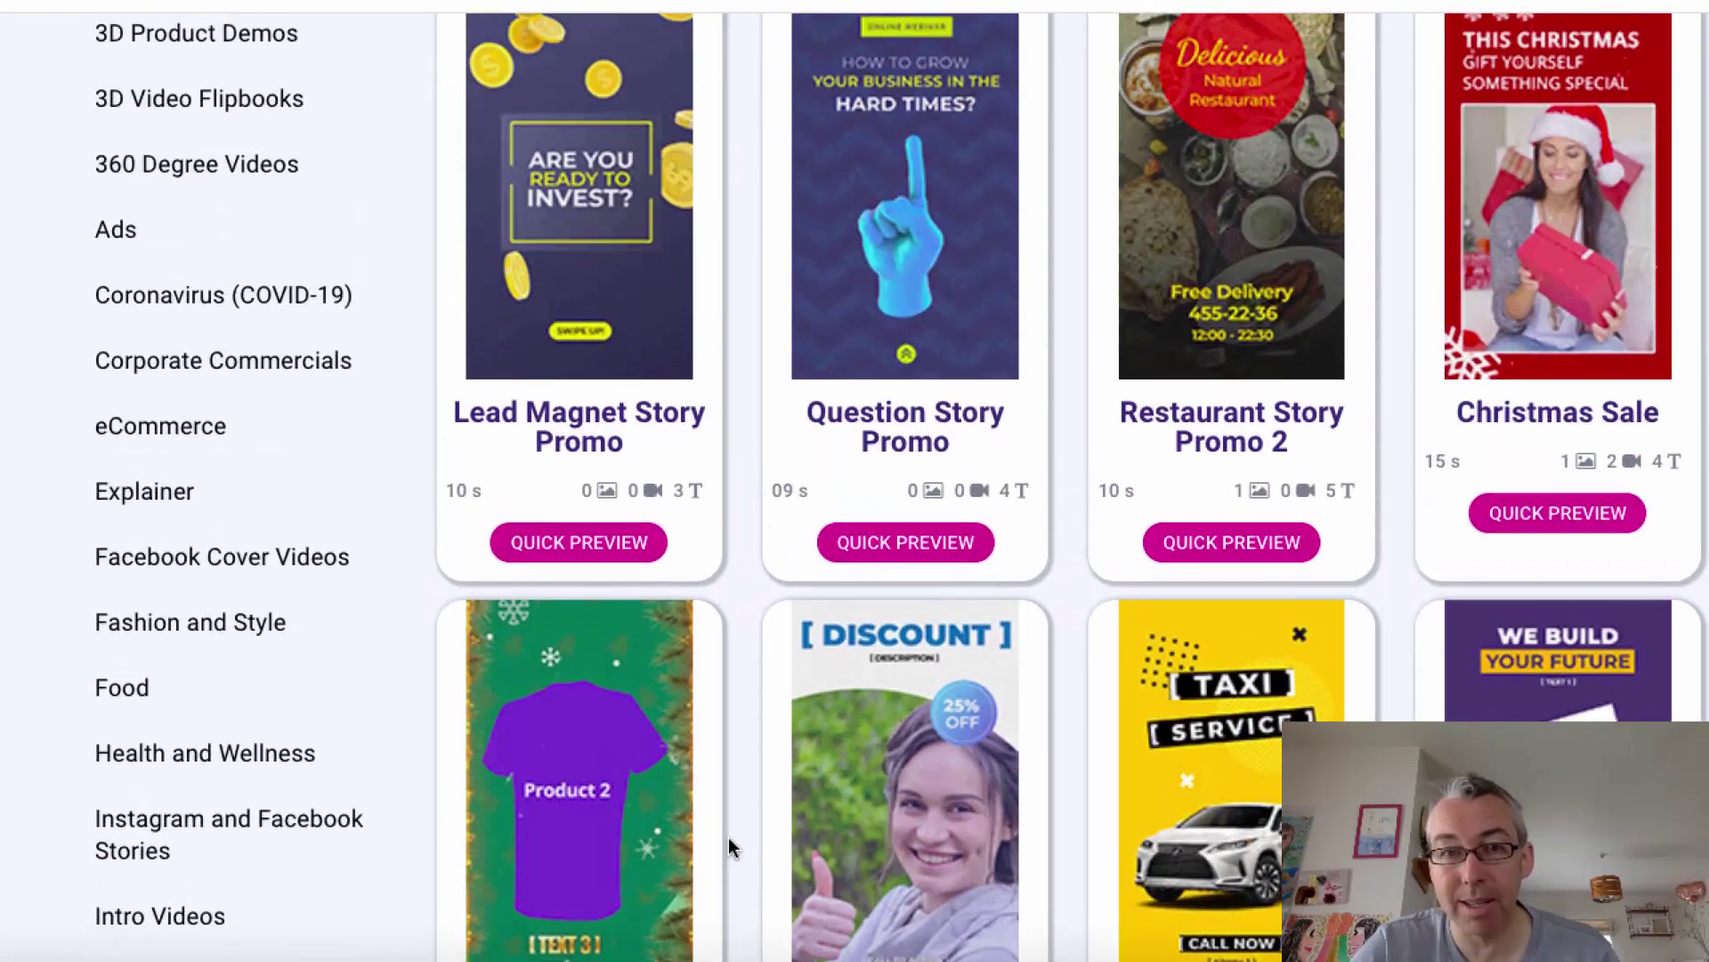
{"action": "scroll", "coordinate": [729, 845], "scroll_direction": "up", "scroll_amount": 2}
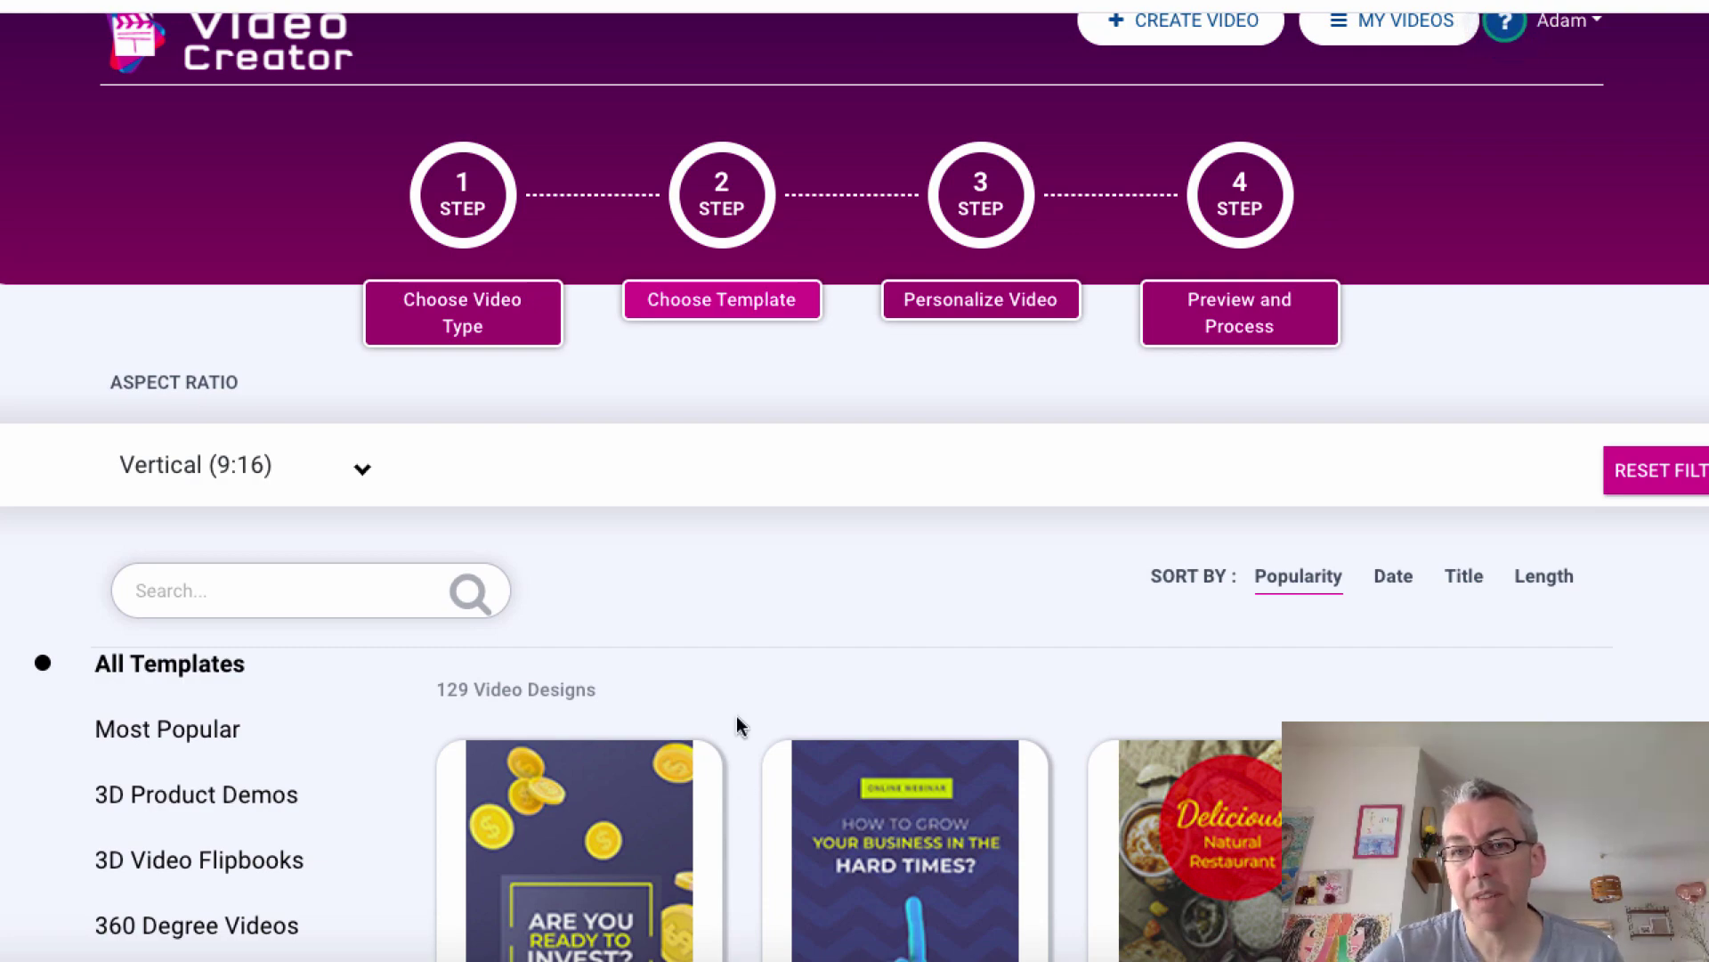
{"action": "scroll", "coordinate": [847, 621], "scroll_direction": "up", "scroll_amount": 1}
{"action": "scroll", "coordinate": [847, 621], "scroll_direction": "down", "scroll_amount": 2}
{"action": "scroll", "coordinate": [847, 623], "scroll_direction": "down", "scroll_amount": 12}
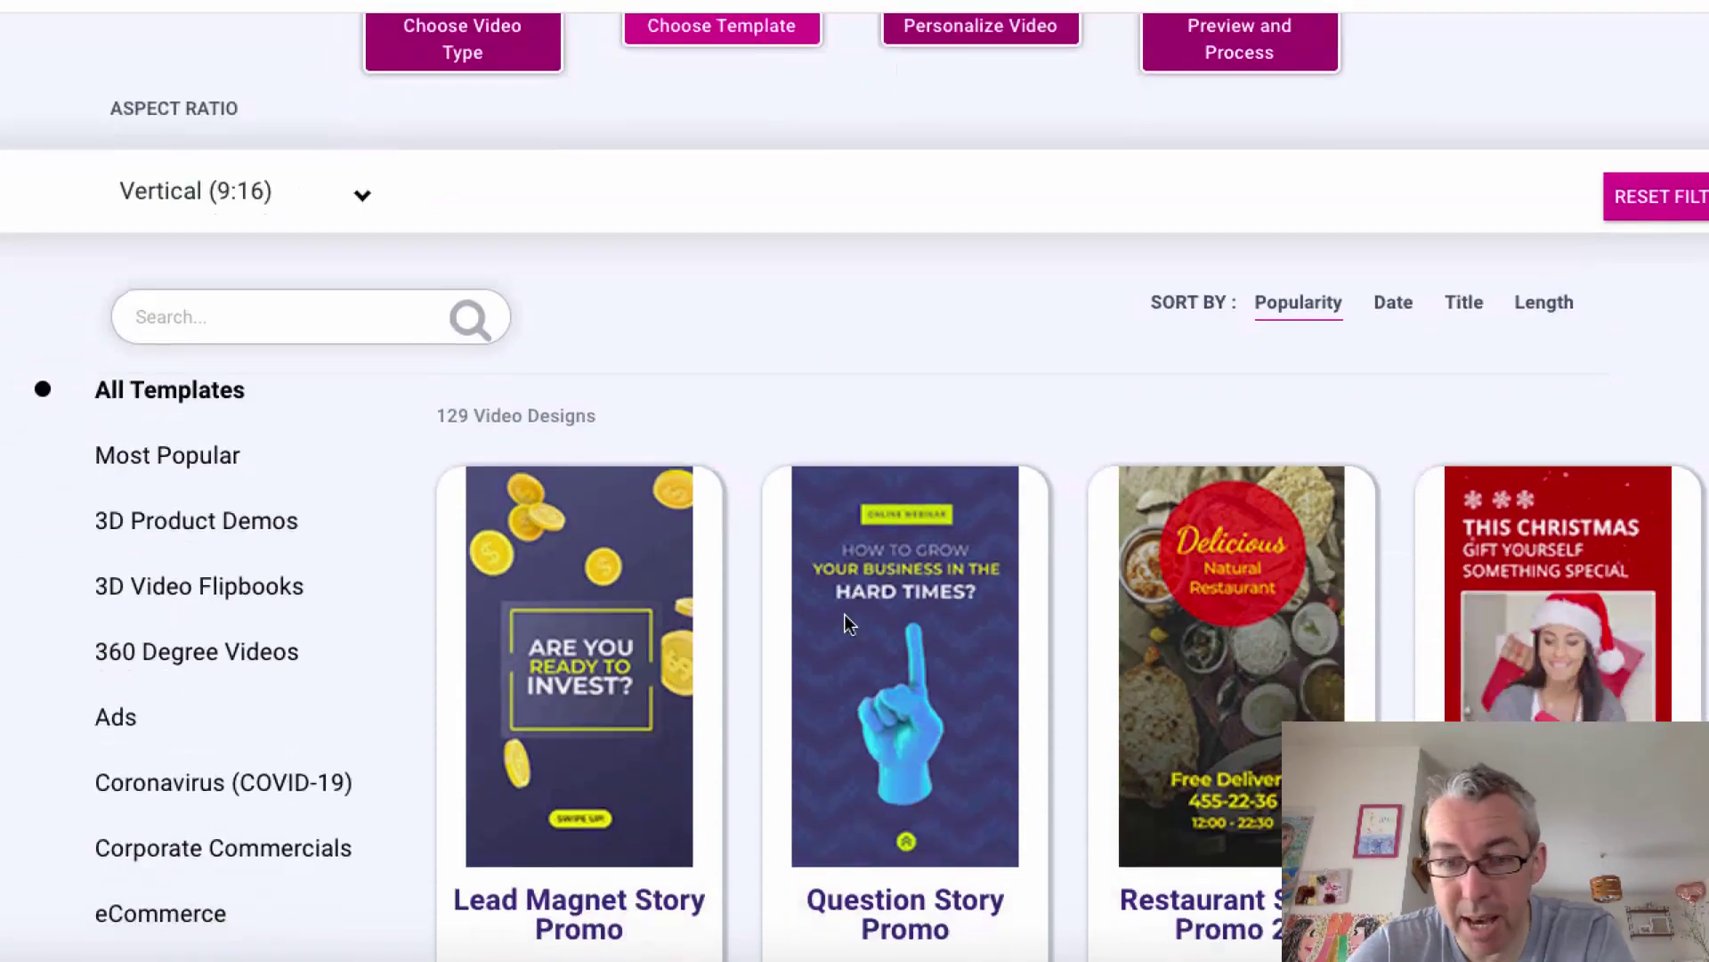
{"action": "scroll", "coordinate": [848, 623], "scroll_direction": "down", "scroll_amount": 10}
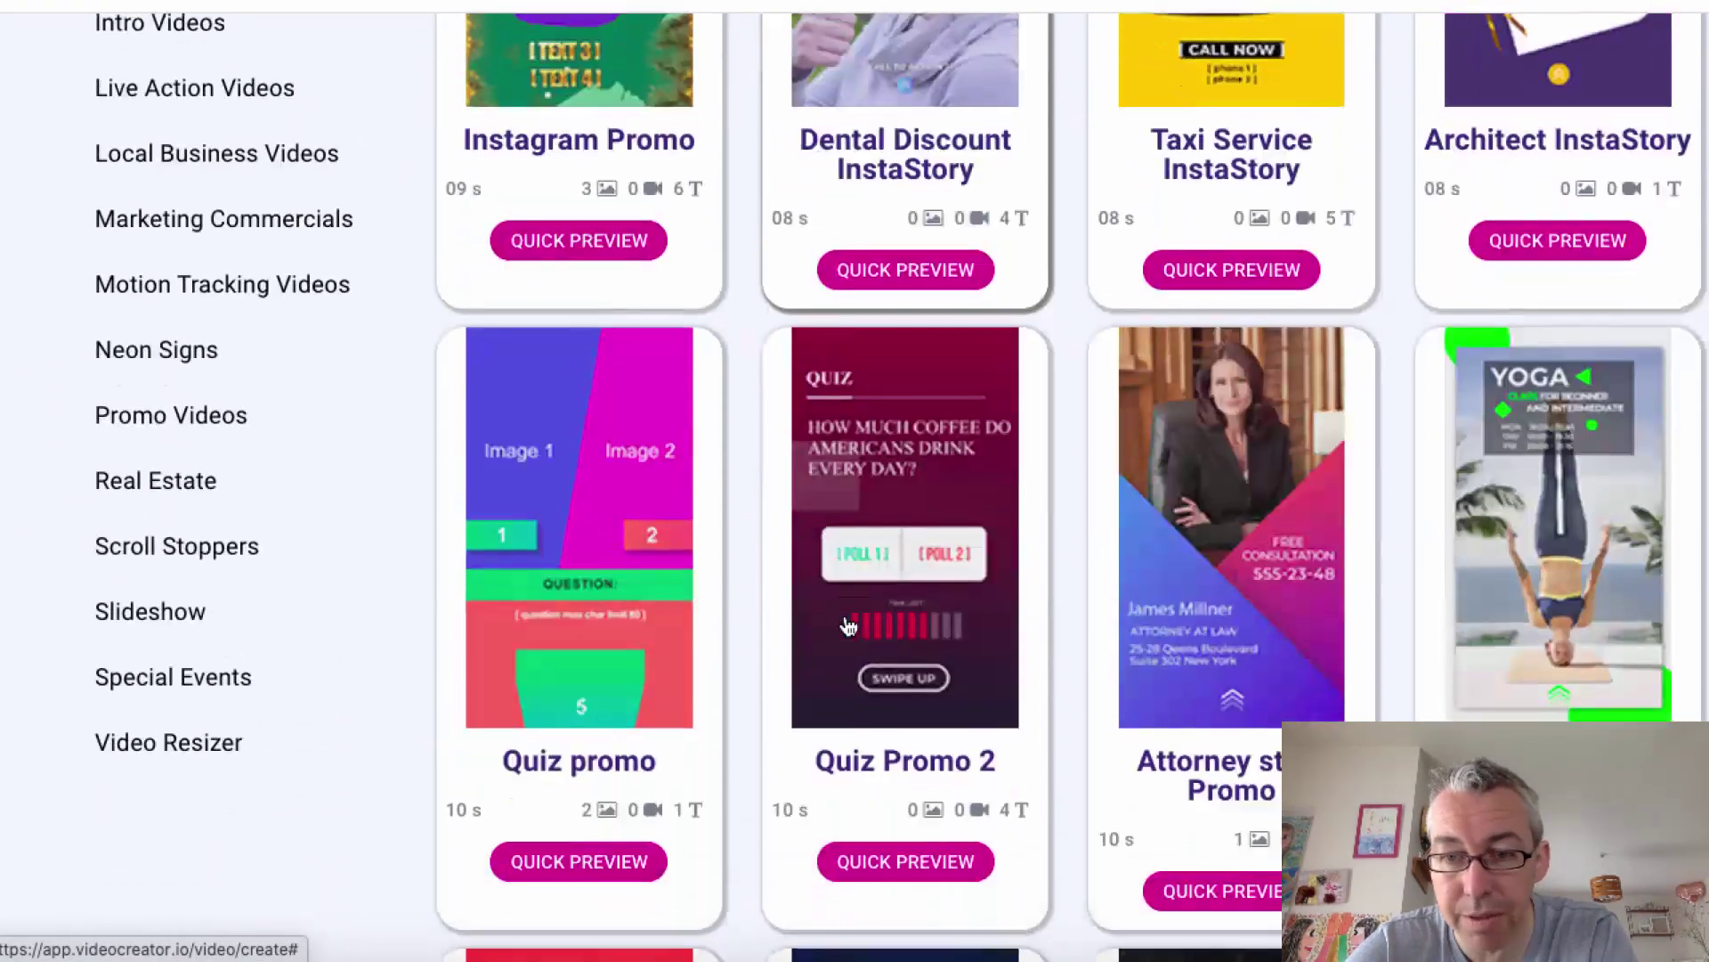
{"action": "scroll", "coordinate": [848, 623], "scroll_direction": "down", "scroll_amount": 4}
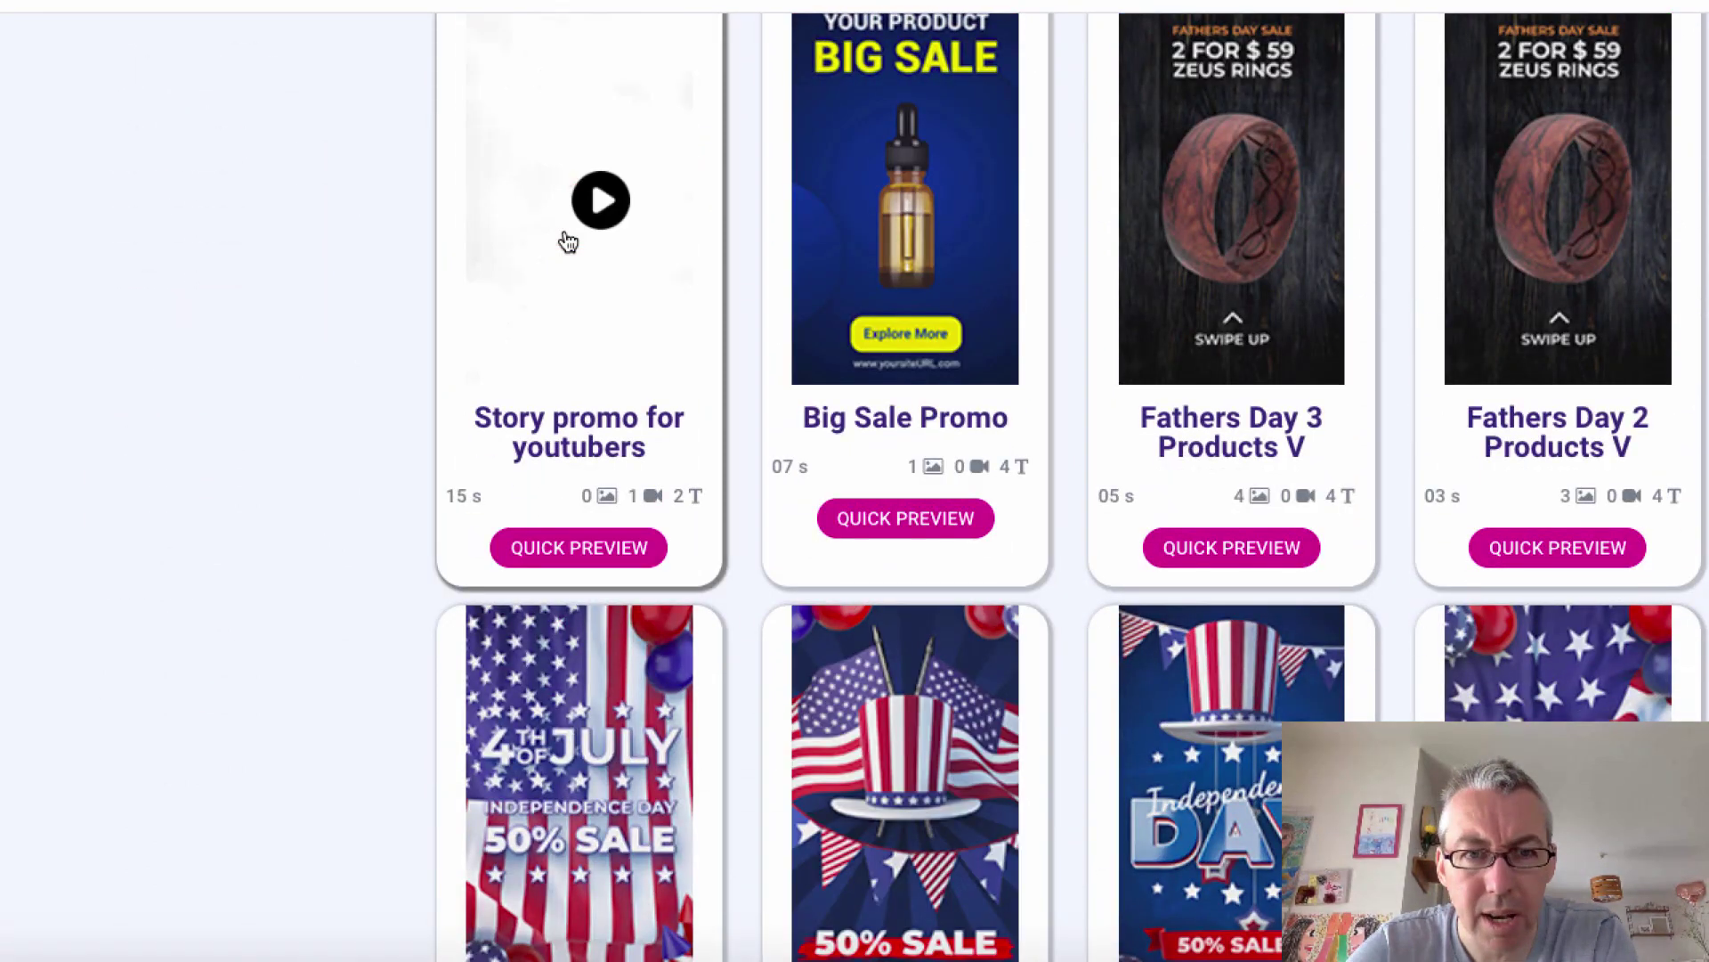
Preview the Story promo for youtubers template and start customizing it.
{"action": "left_click", "coordinate": [589, 551]}
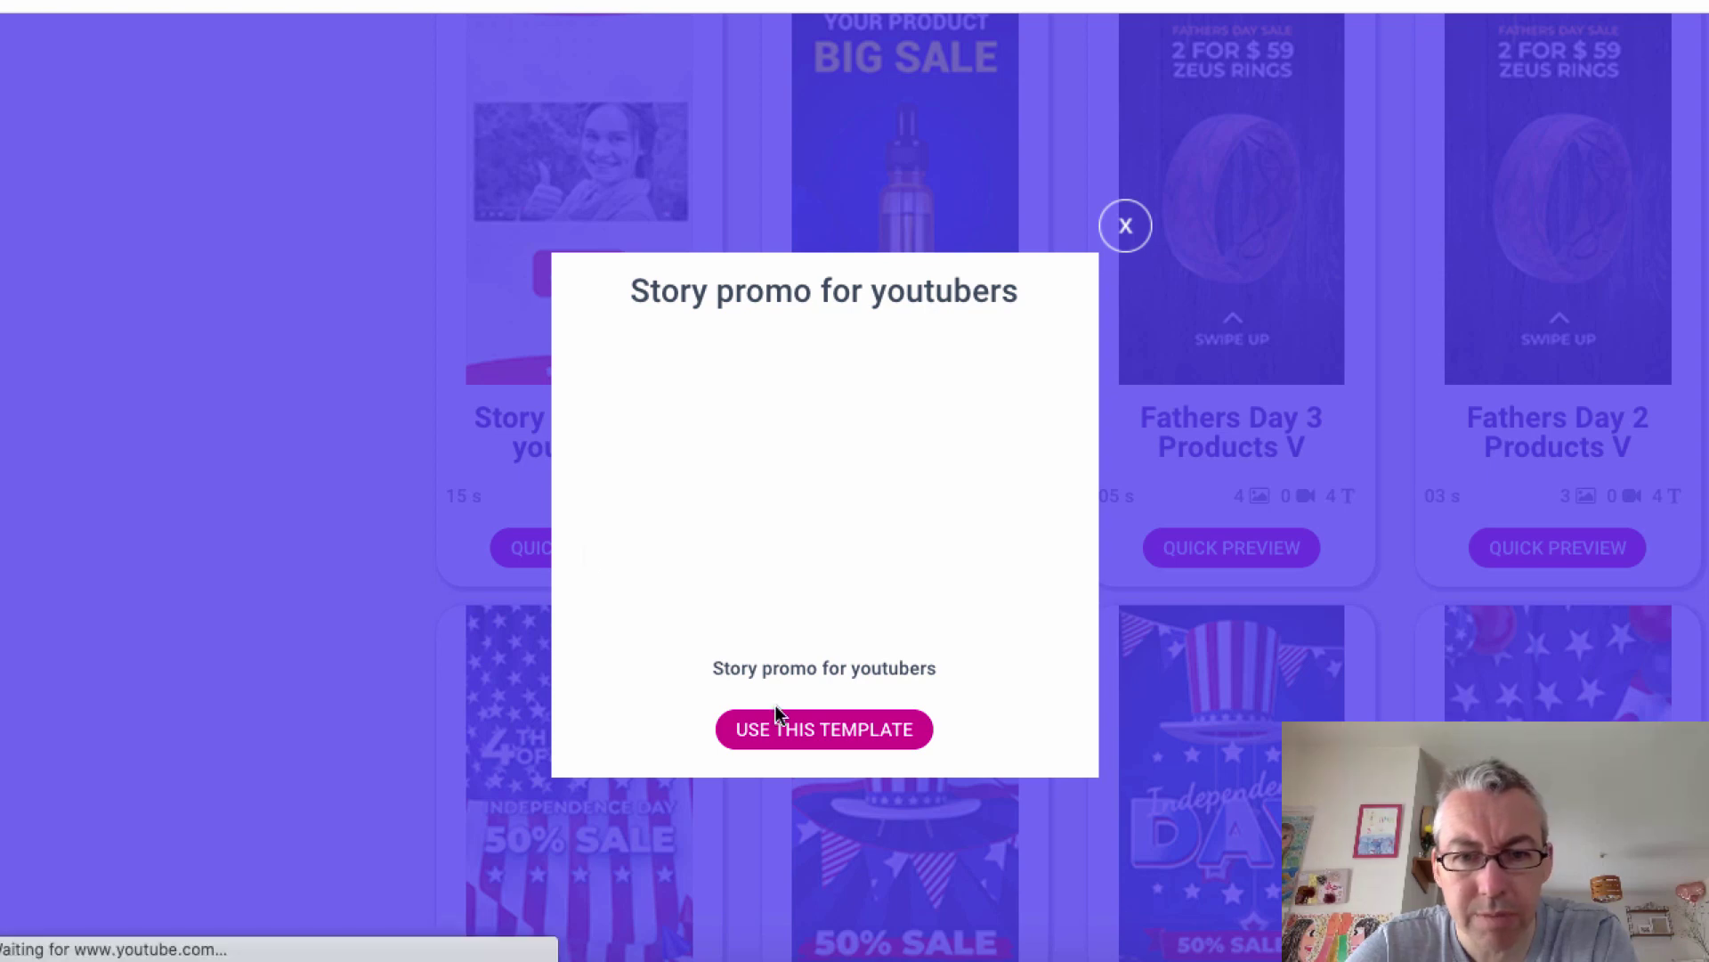
{"action": "left_click", "coordinate": [787, 727]}
{"action": "scroll", "coordinate": [787, 723], "scroll_direction": "down", "scroll_amount": 4}
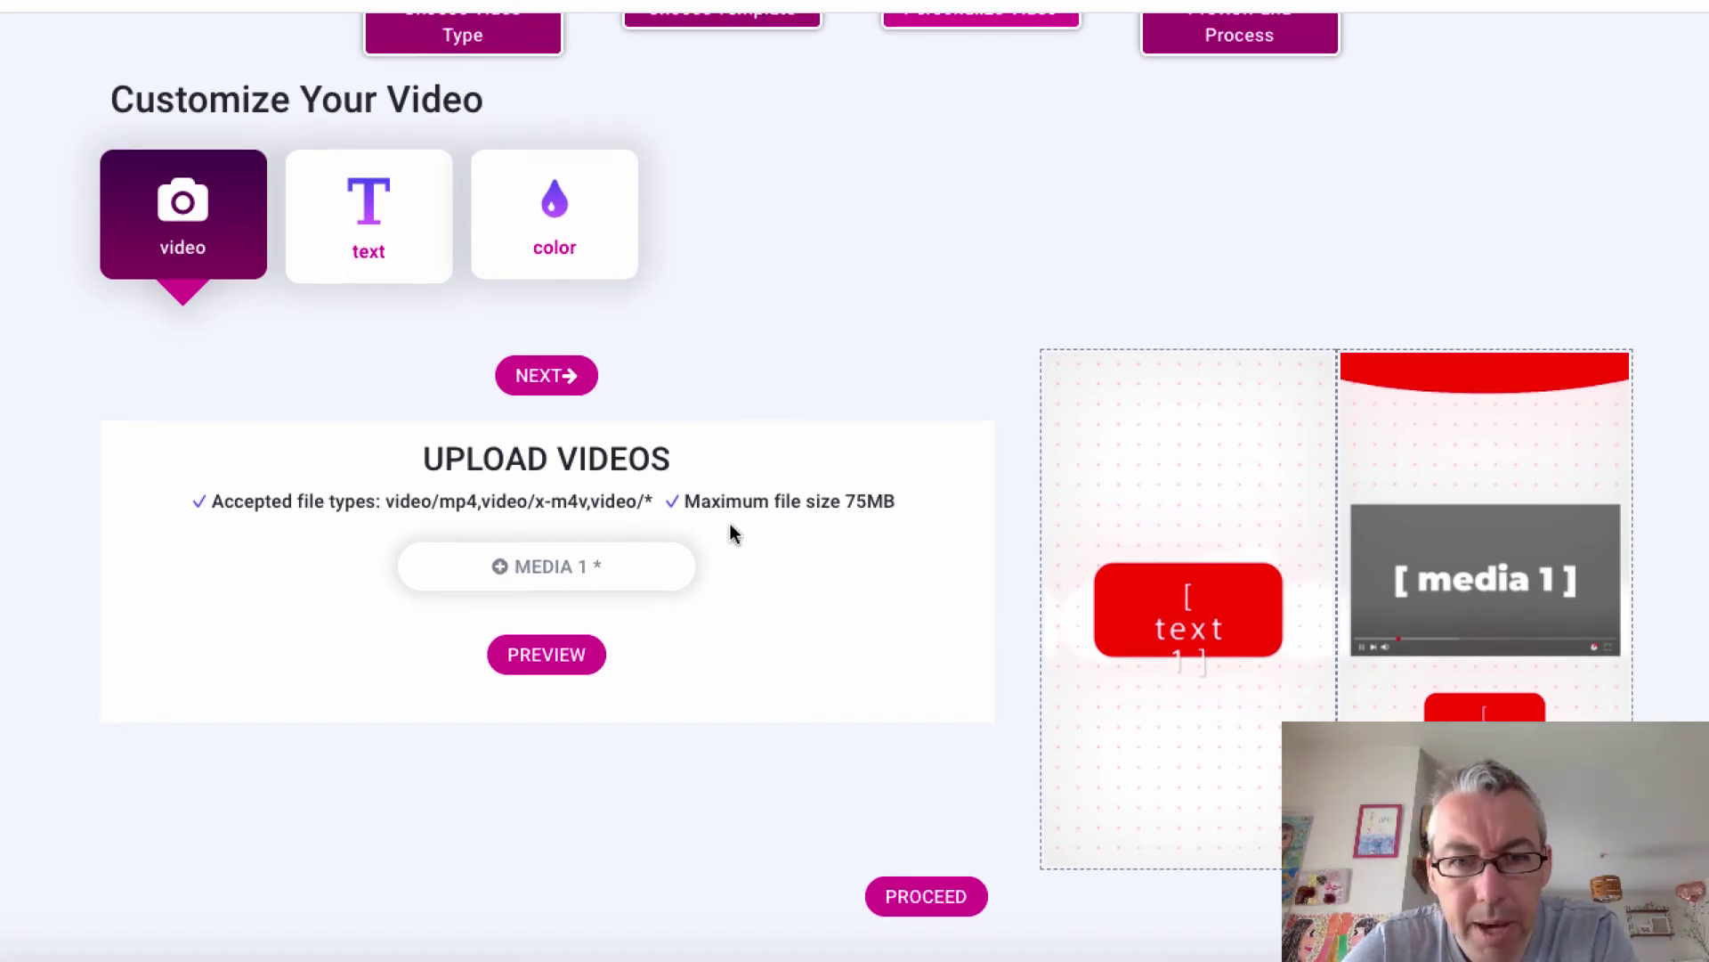
Change TEXT 1 to 'Check out Video Marketing Insider' and browse MEDIA 1 for My LOGO.png.
{"action": "left_click", "coordinate": [372, 235]}
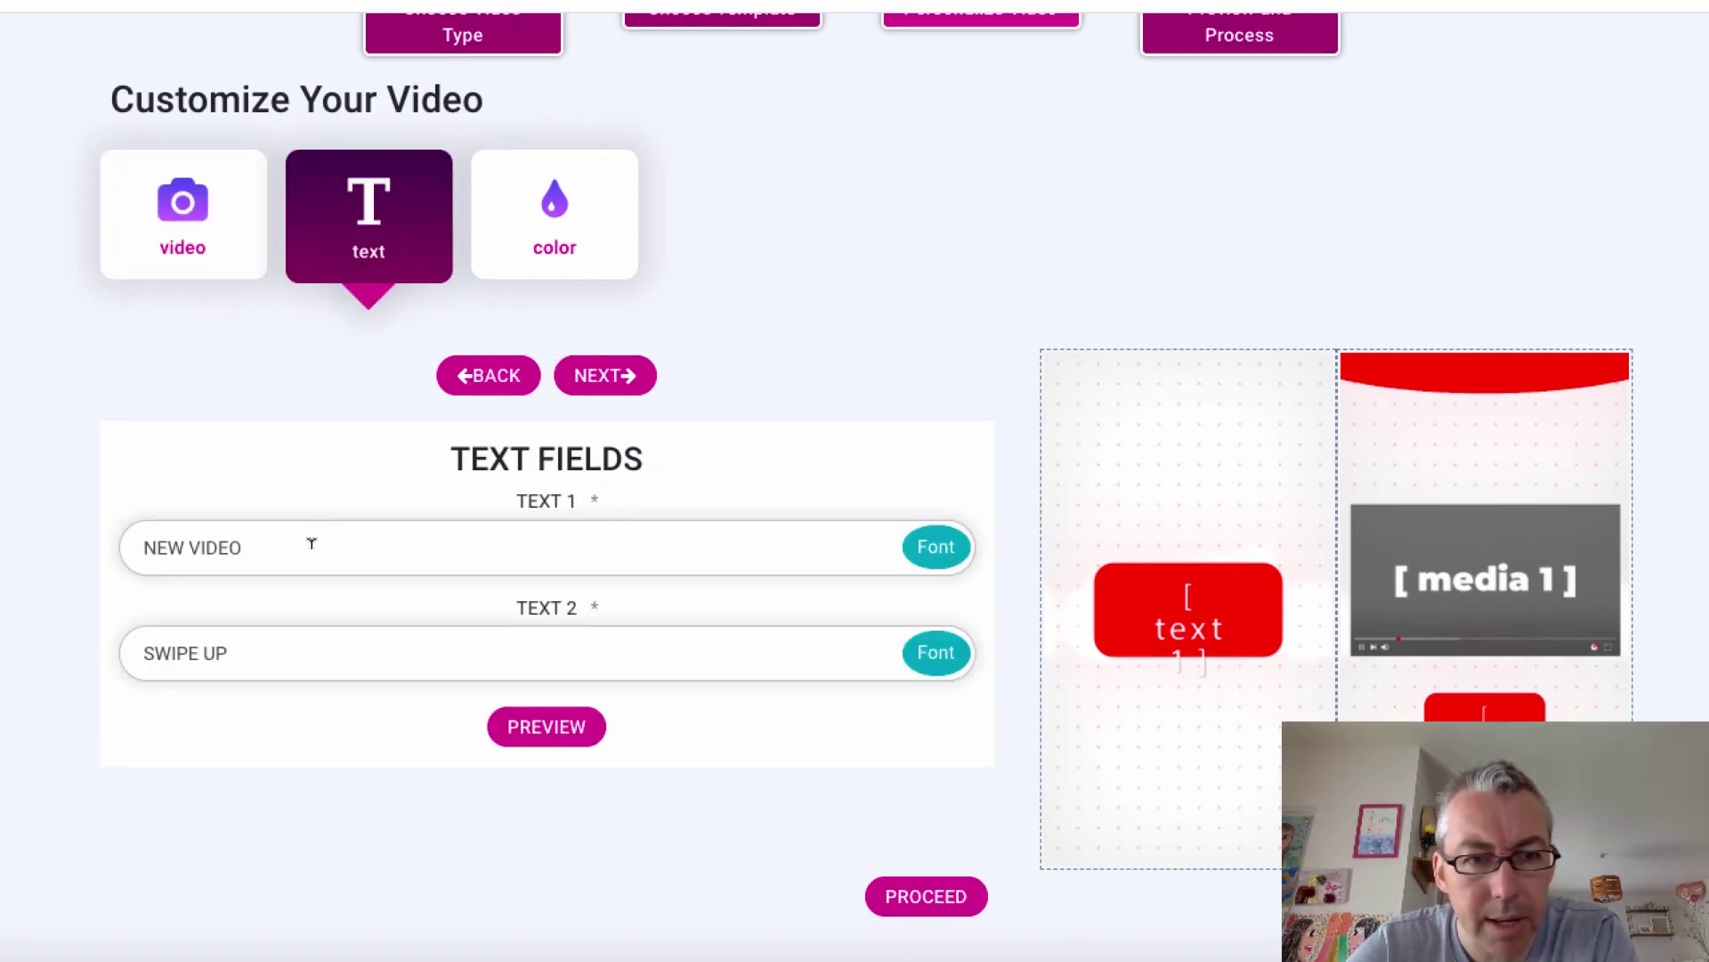
{"action": "left_click_drag", "start_coordinate": [296, 545], "coordinate": [115, 545]}
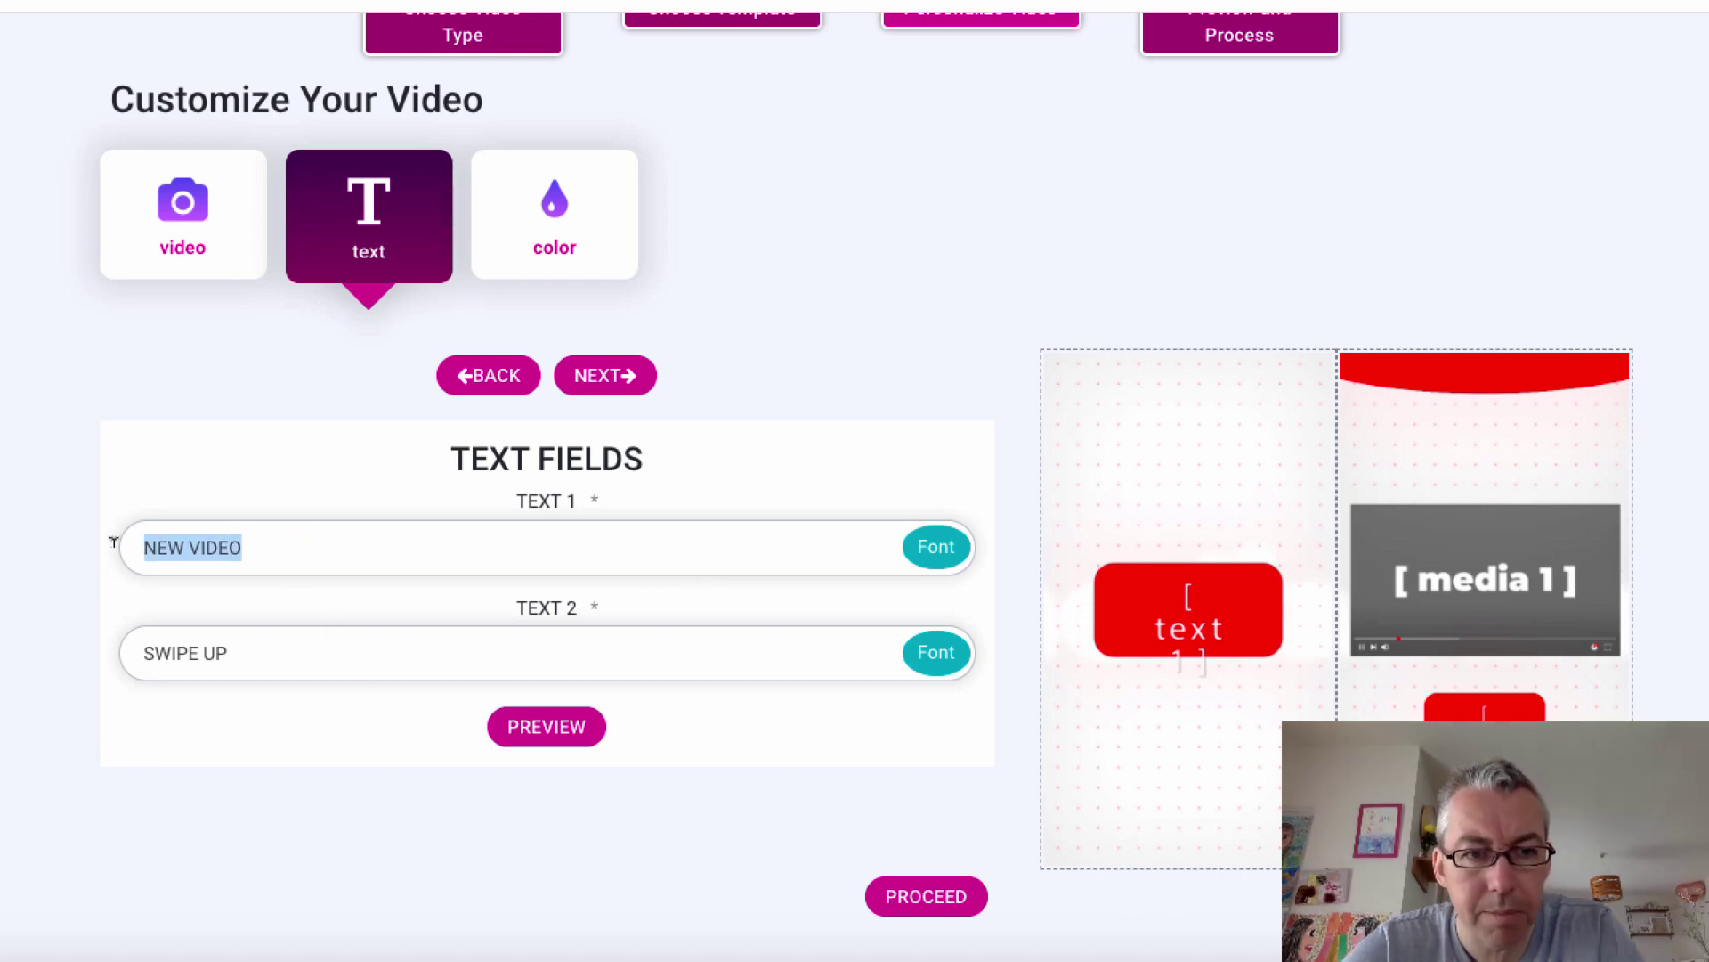
{"action": "type", "text": "Check out"}
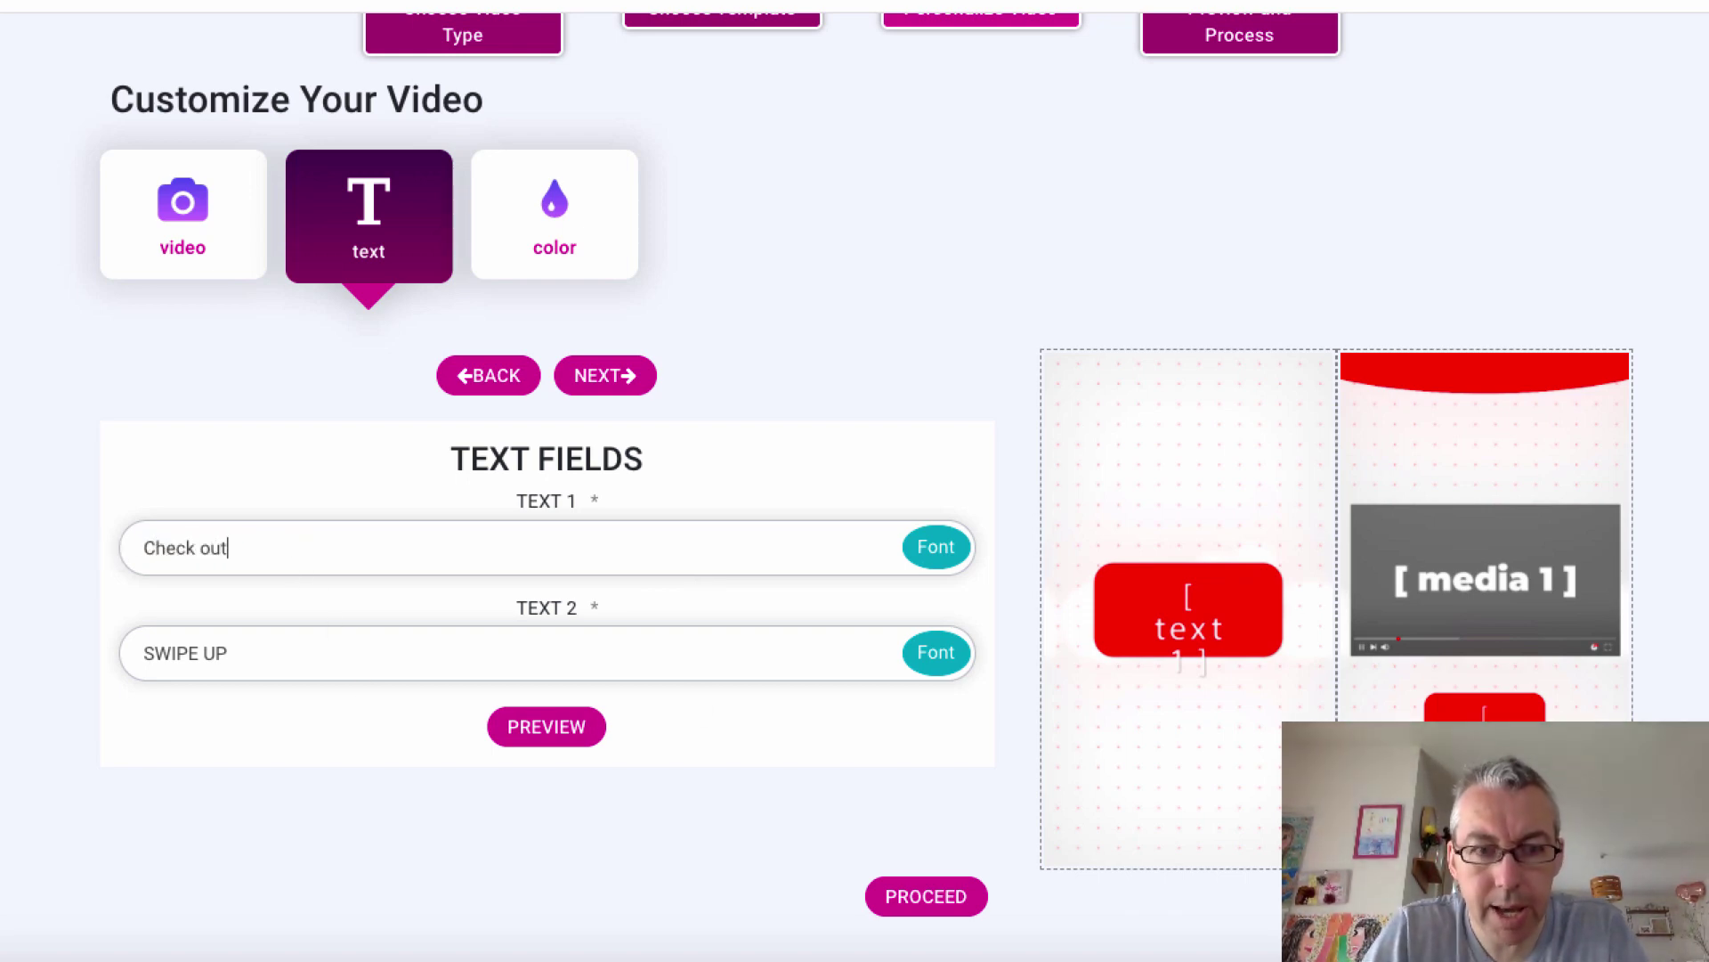
{"action": "type", "text": " Video Marketing Insider"}
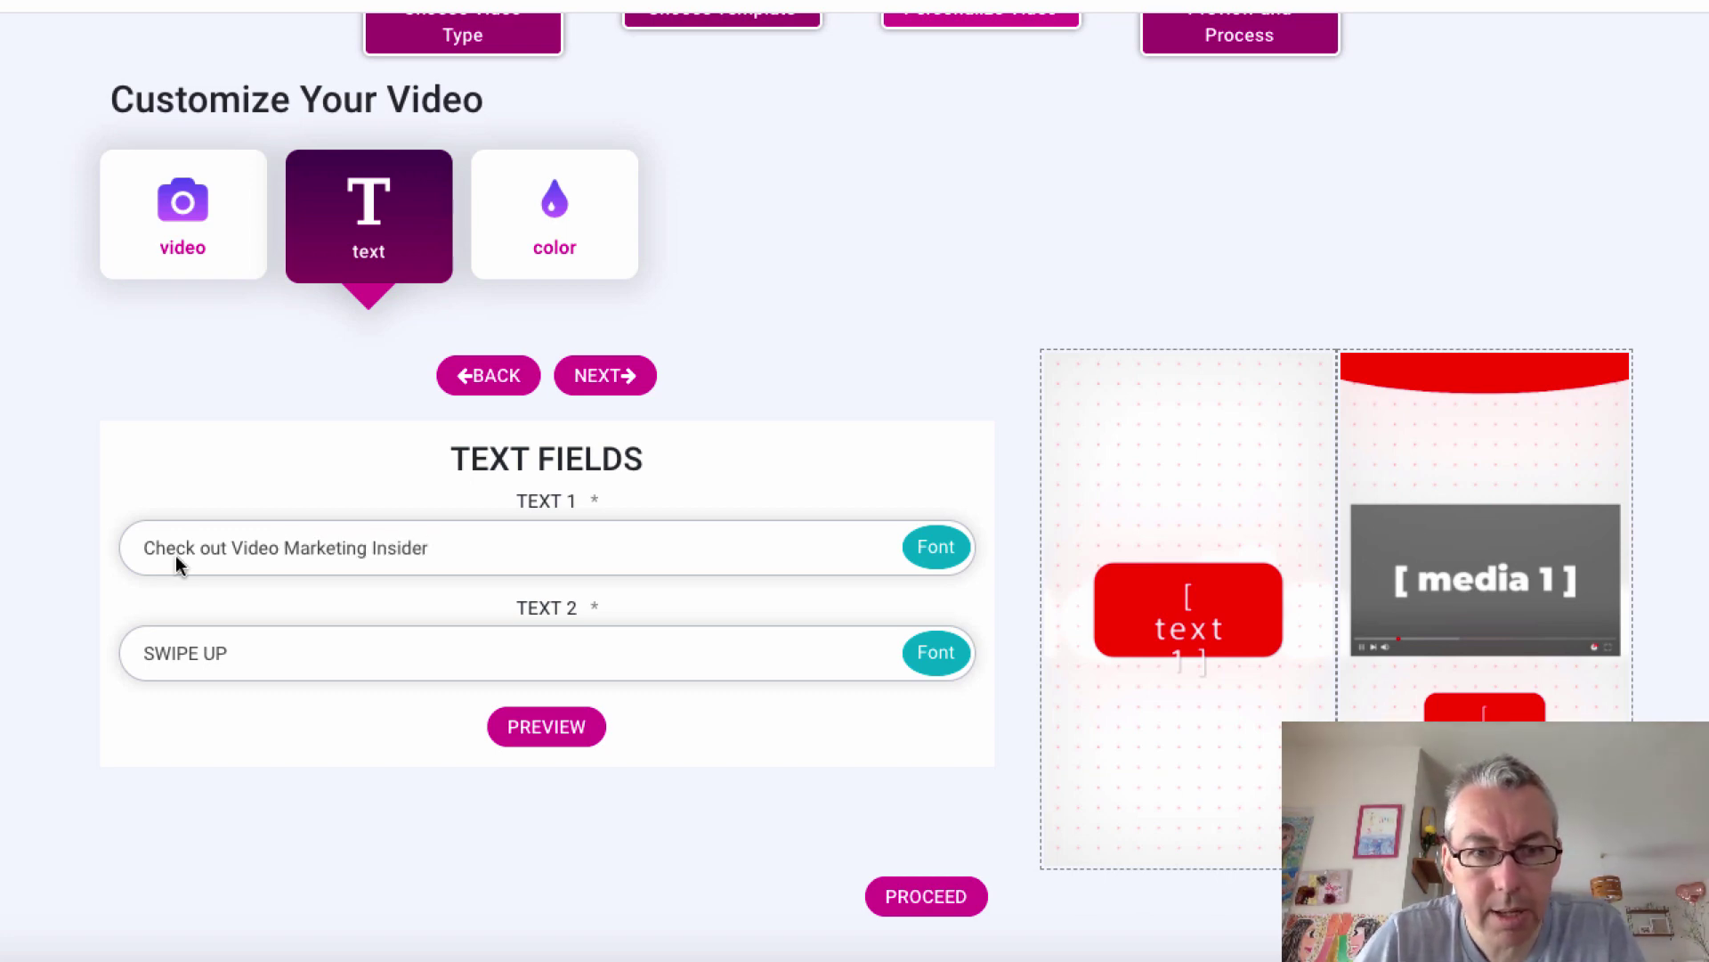
{"action": "left_click", "coordinate": [197, 233]}
{"action": "left_click", "coordinate": [502, 571]}
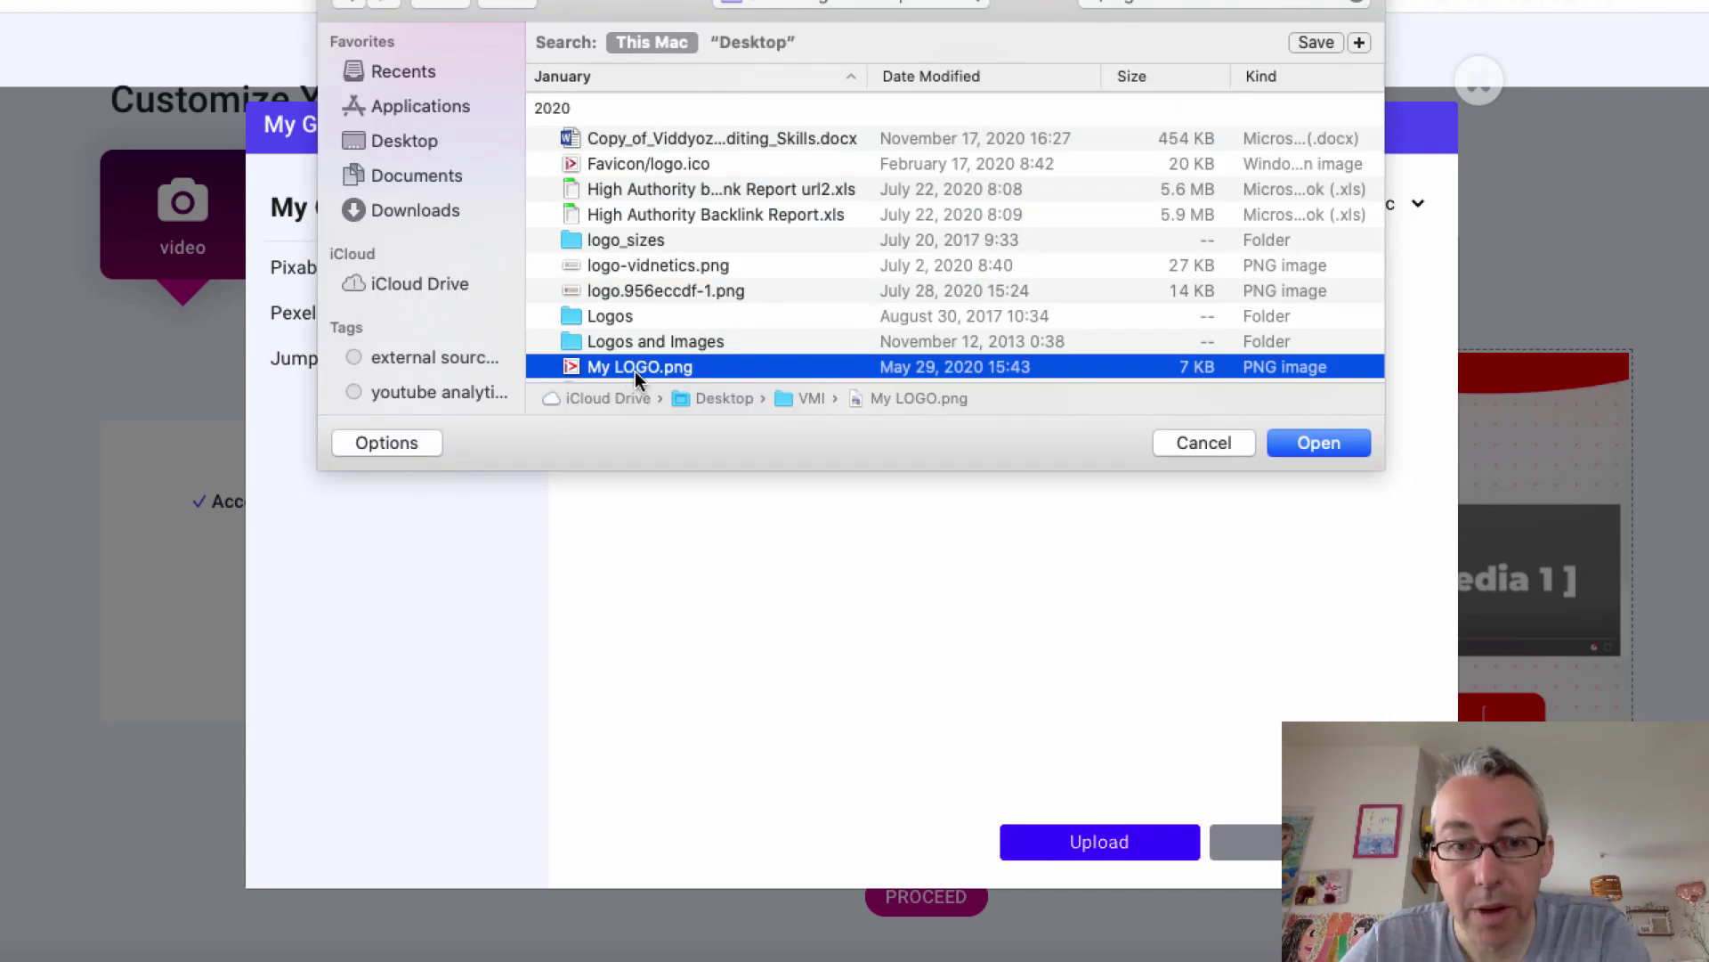
Confirm My LOGO.png, find MEDIA 1's gallery still showing No Media Found, and close it.
{"action": "left_click", "coordinate": [1316, 443]}
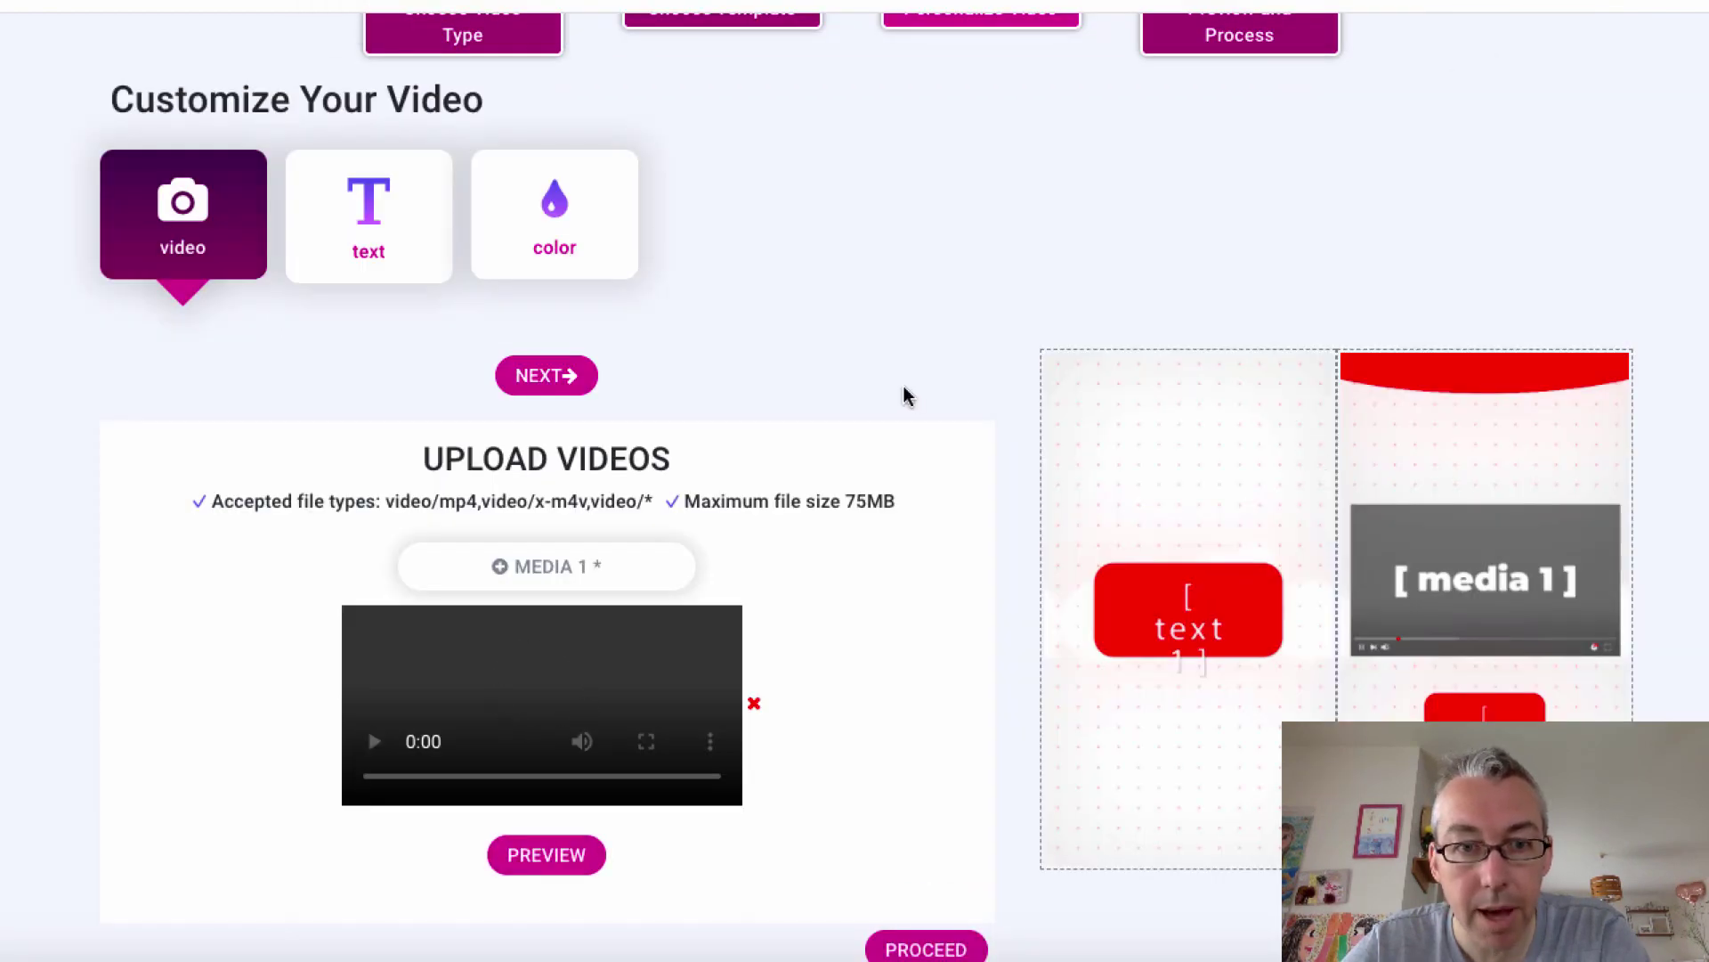
{"action": "scroll", "coordinate": [885, 432], "scroll_direction": "down", "scroll_amount": 1}
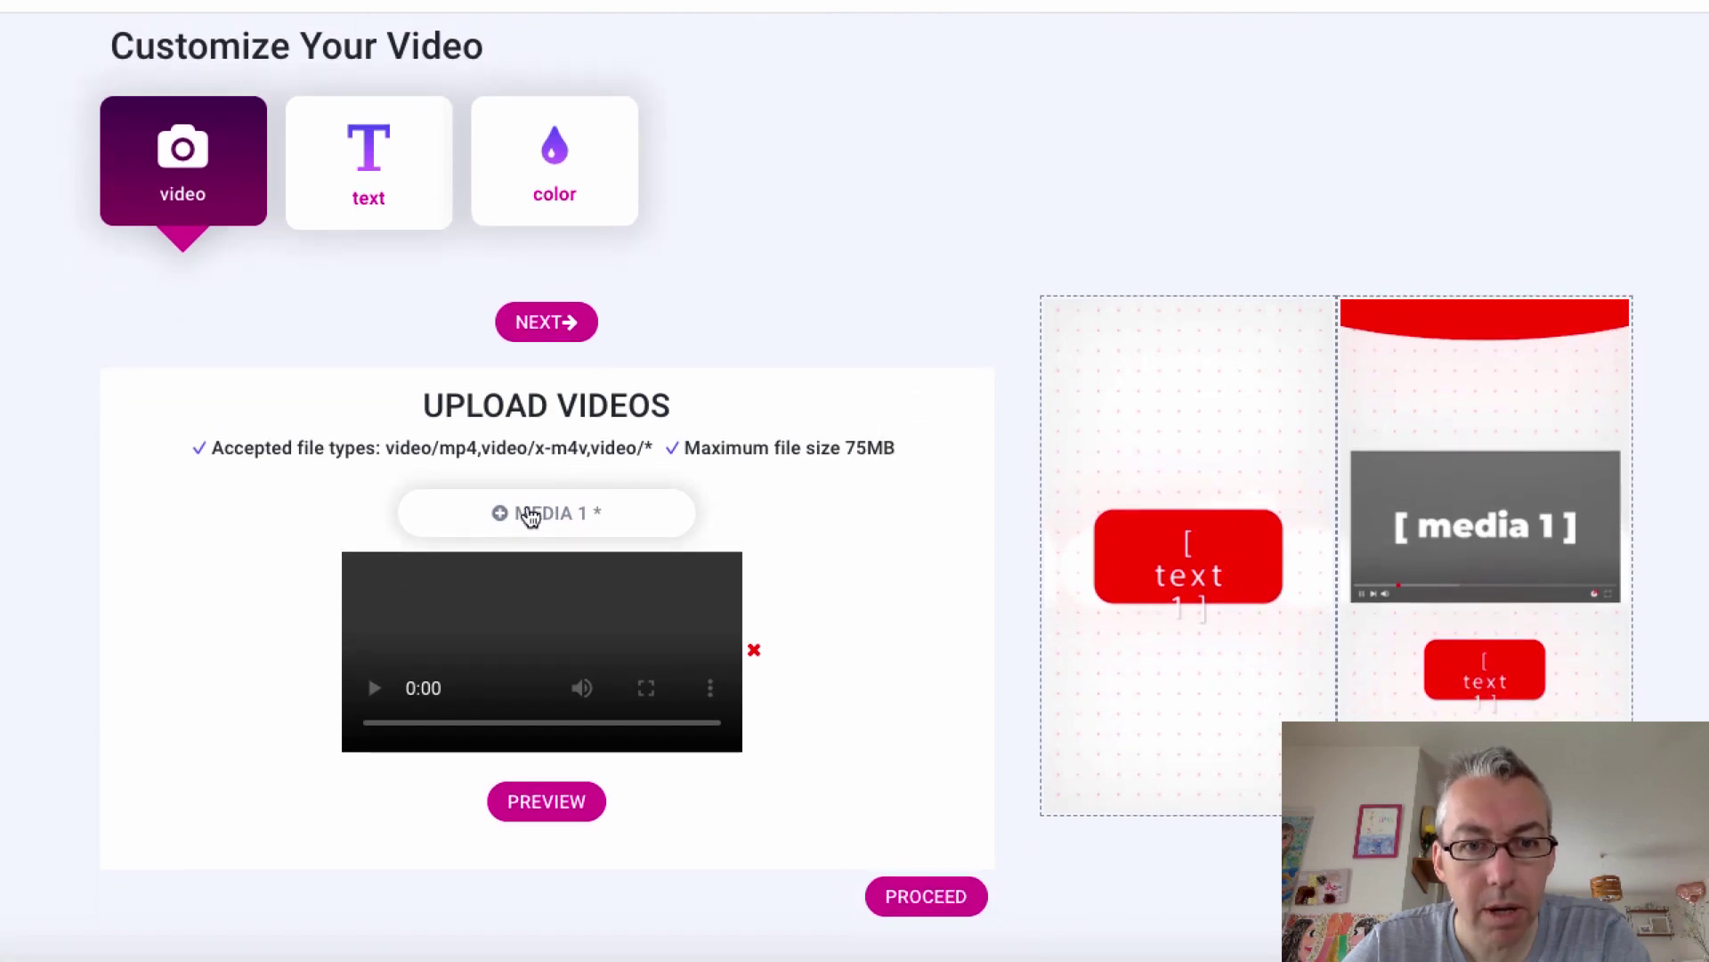
{"action": "left_click", "coordinate": [531, 516]}
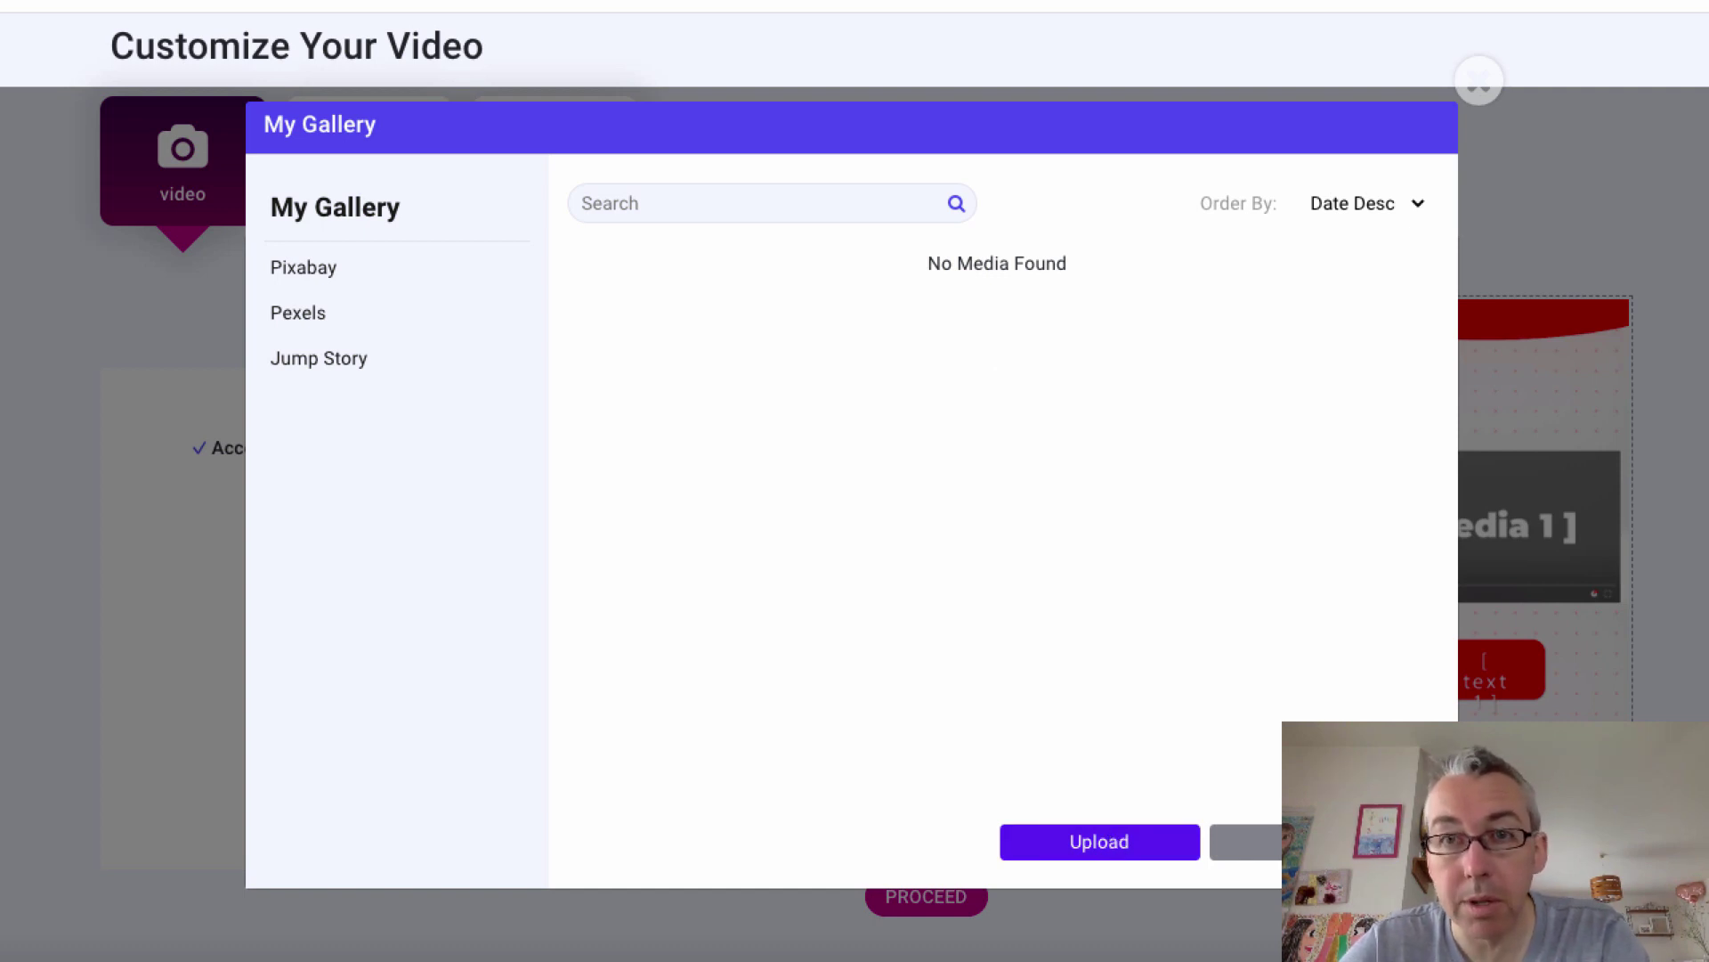
{"action": "key", "text": "Escape"}
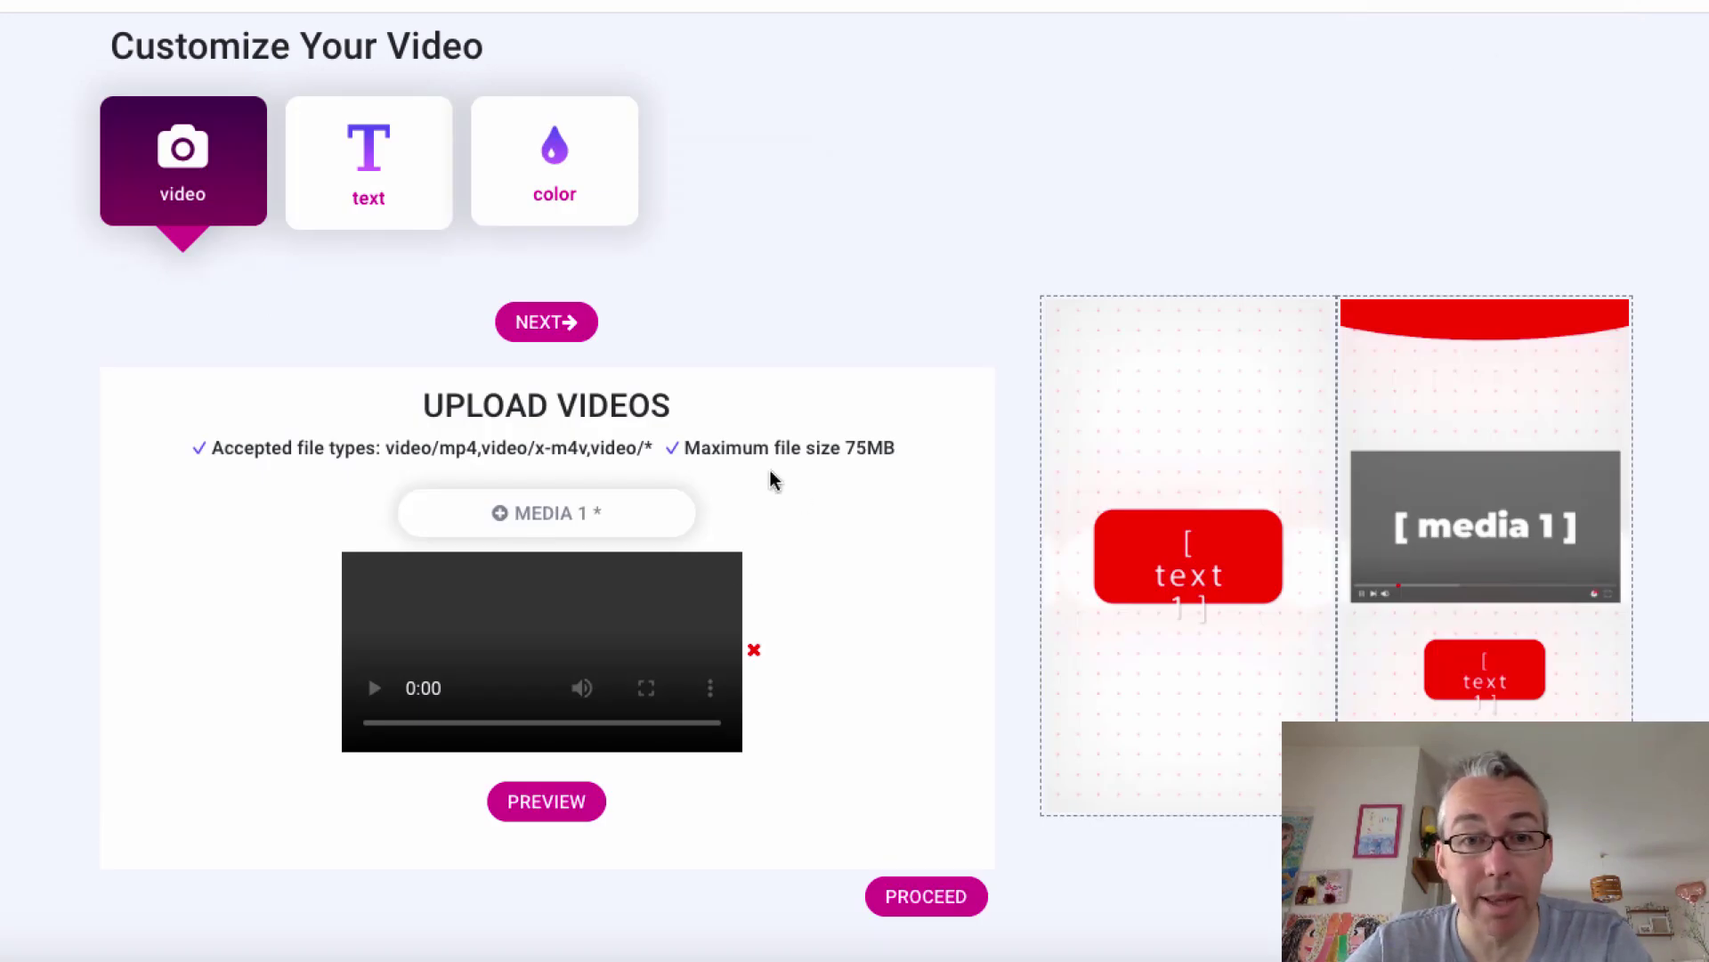
{"action": "scroll", "coordinate": [771, 479], "scroll_direction": "up", "scroll_amount": 5}
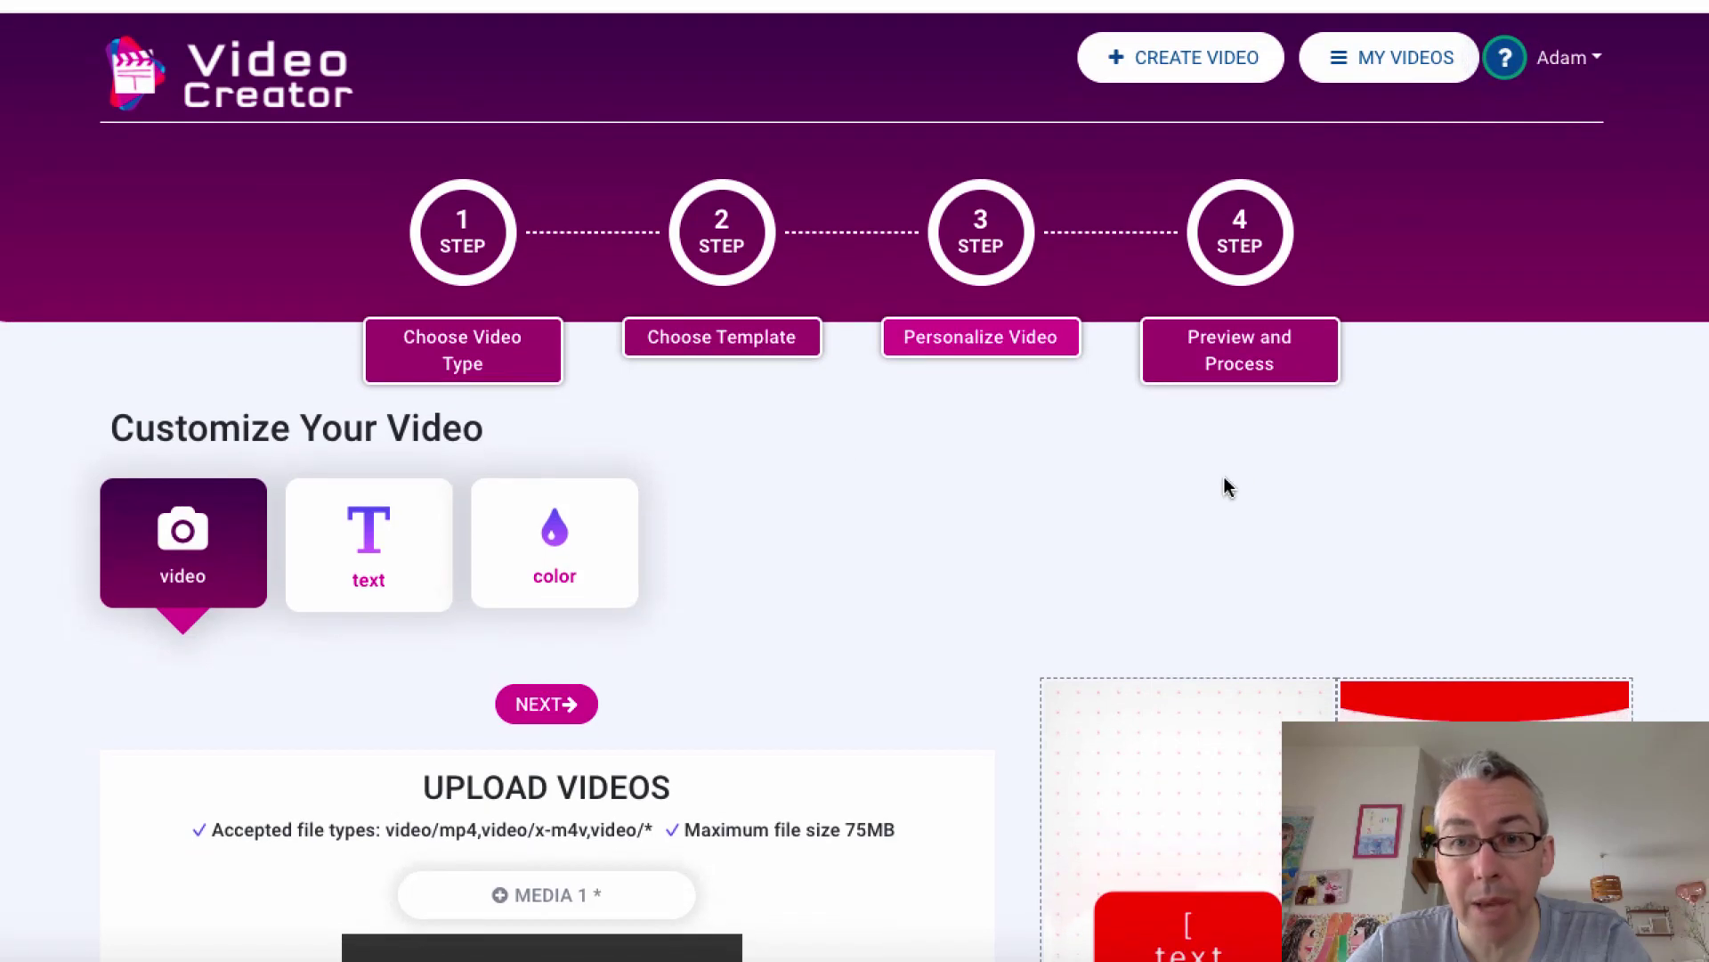
Check the Soda Can Mockup-0737 render progress in My Videos.
{"action": "left_click", "coordinate": [1358, 60]}
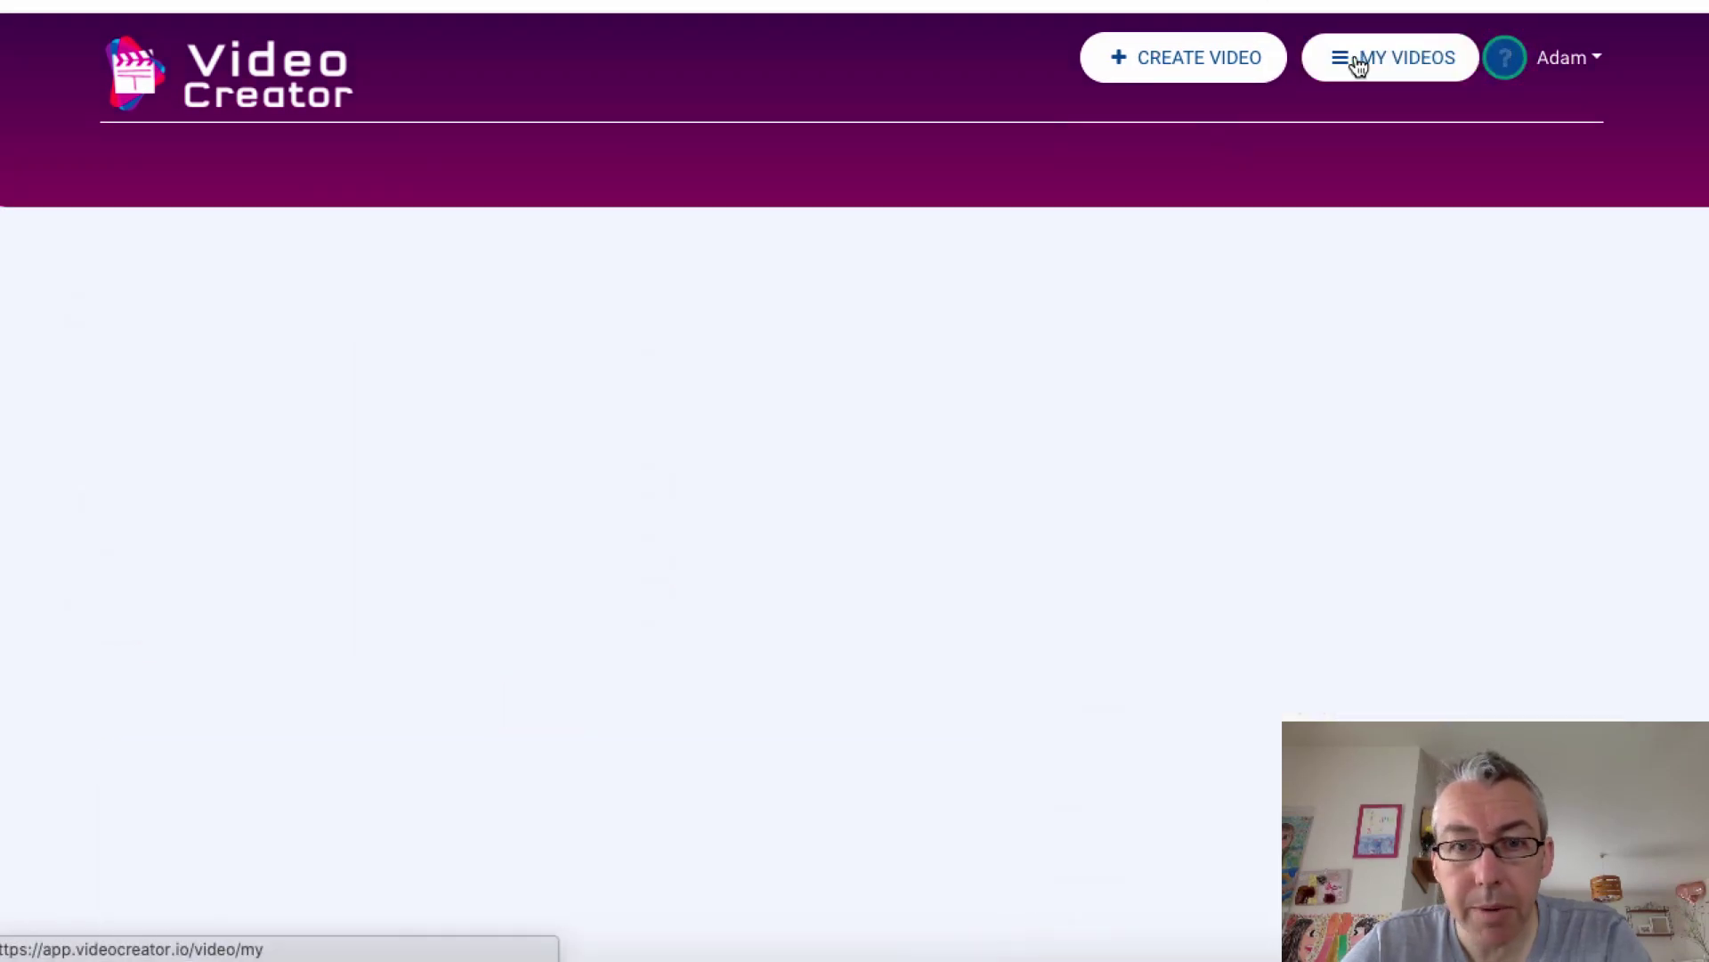
{"action": "scroll", "coordinate": [573, 709], "scroll_direction": "down", "scroll_amount": 2}
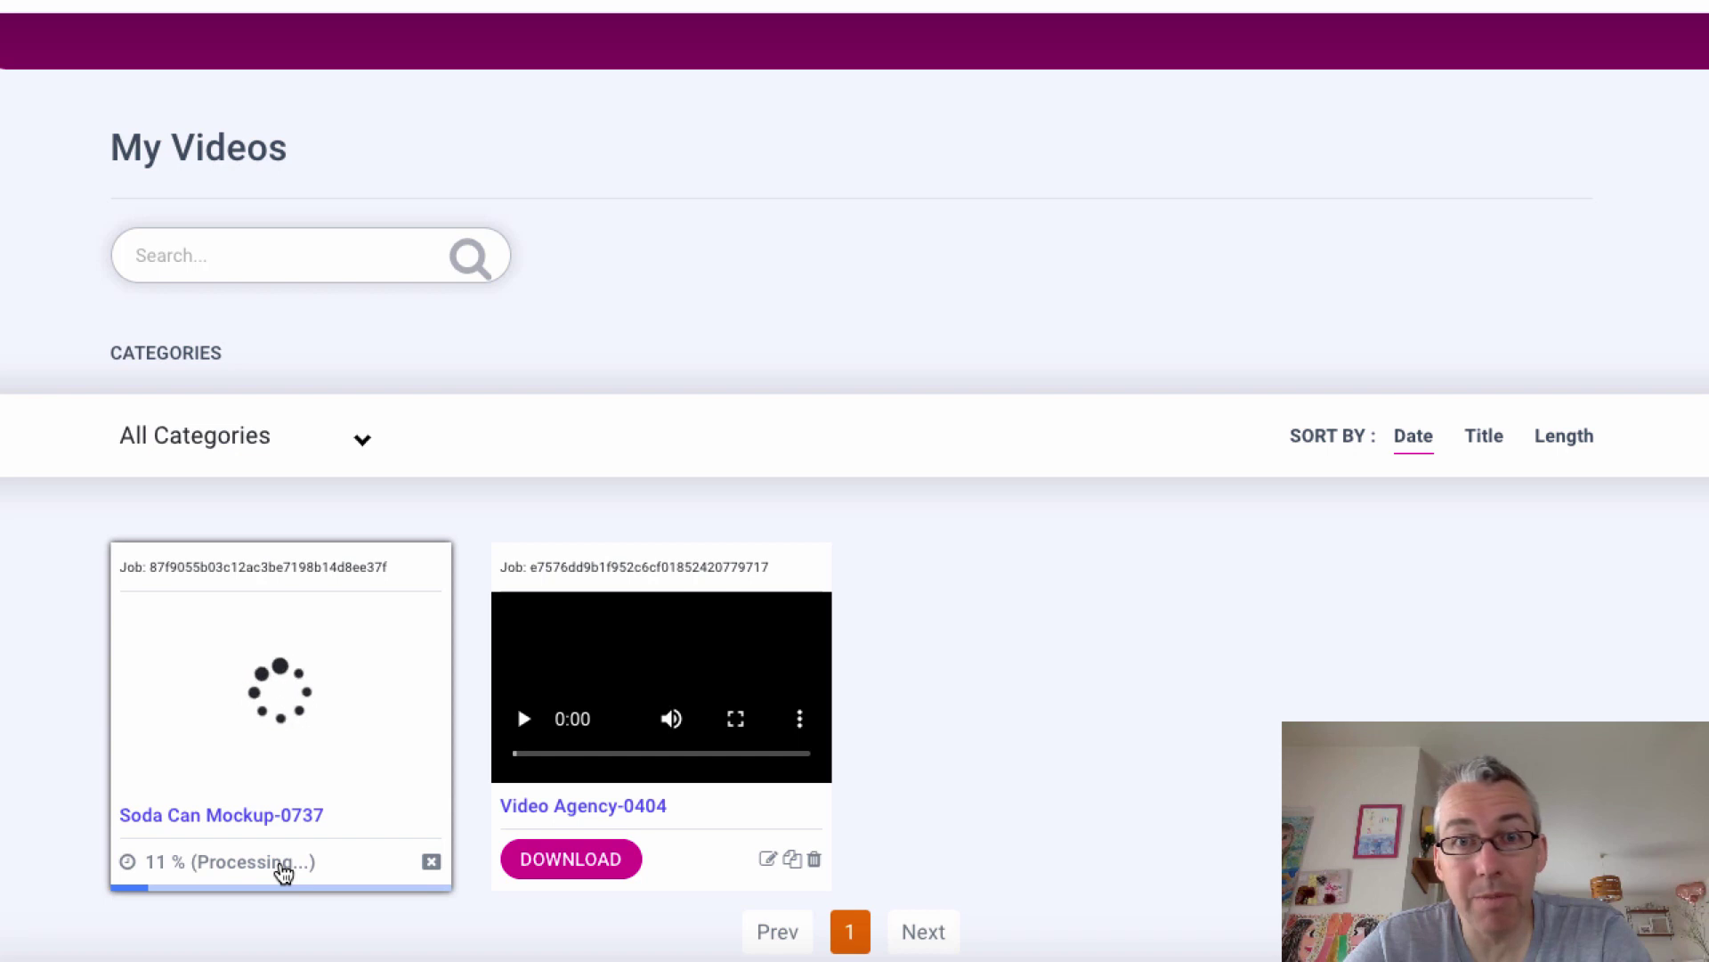
{"action": "scroll", "coordinate": [1094, 332], "scroll_direction": "up", "scroll_amount": 2}
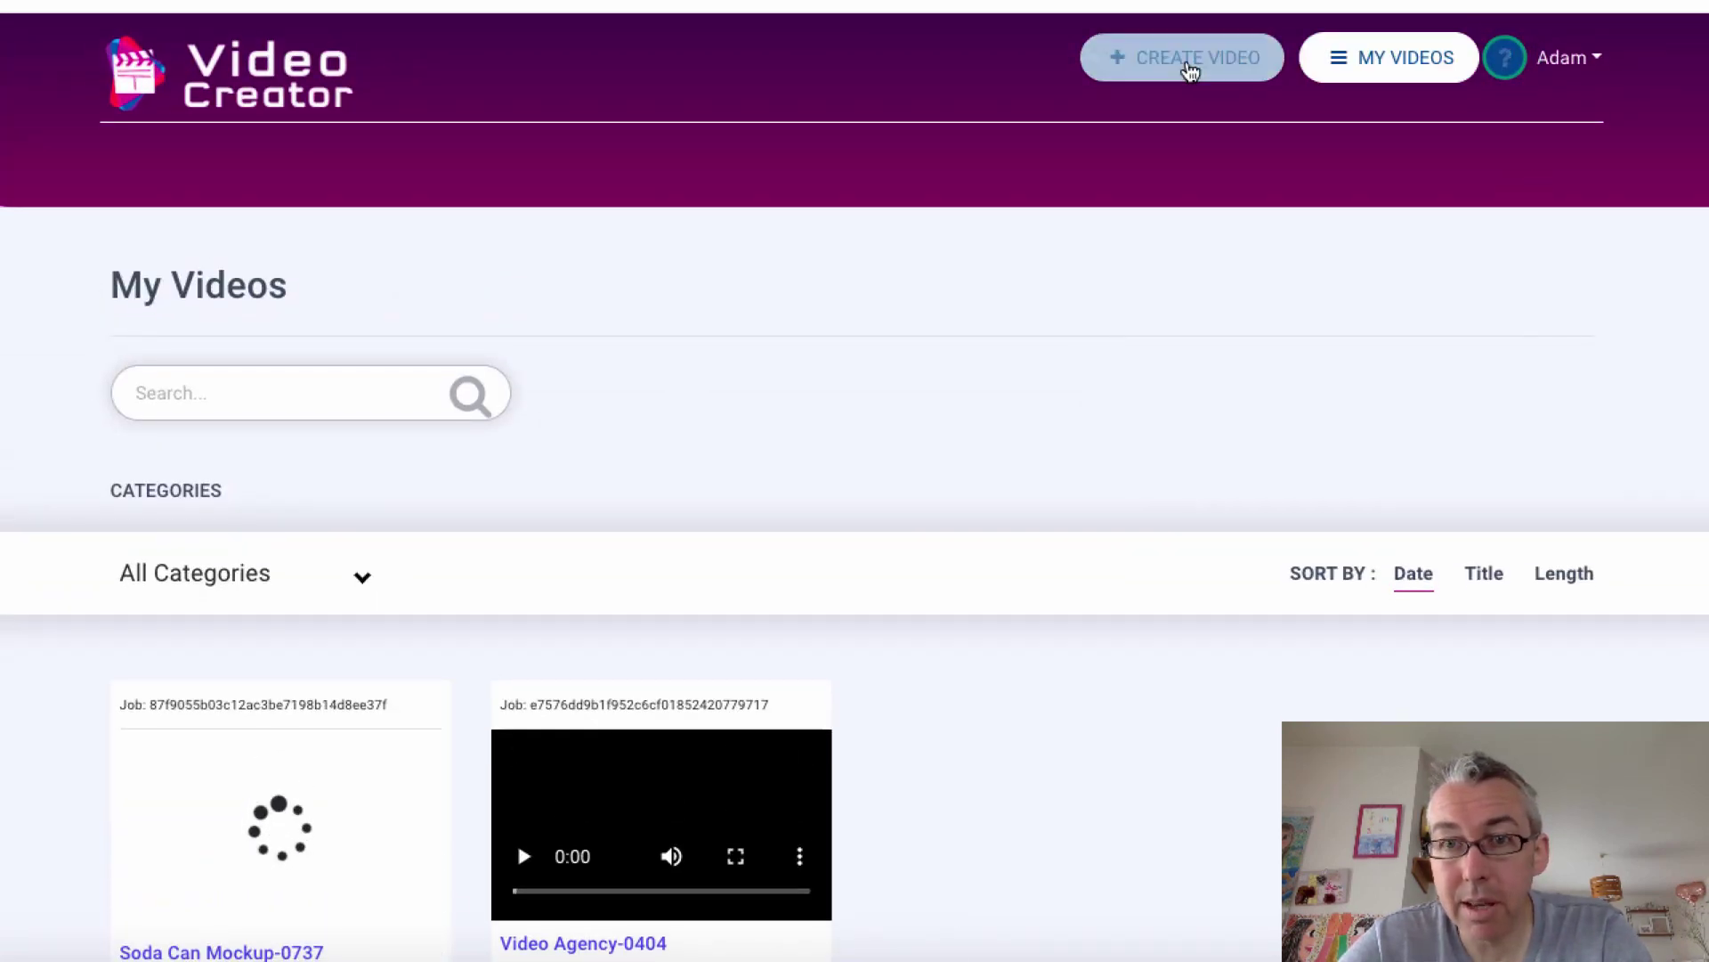
Return to the 4-step create-video wizard.
{"action": "left_click", "coordinate": [1190, 70]}
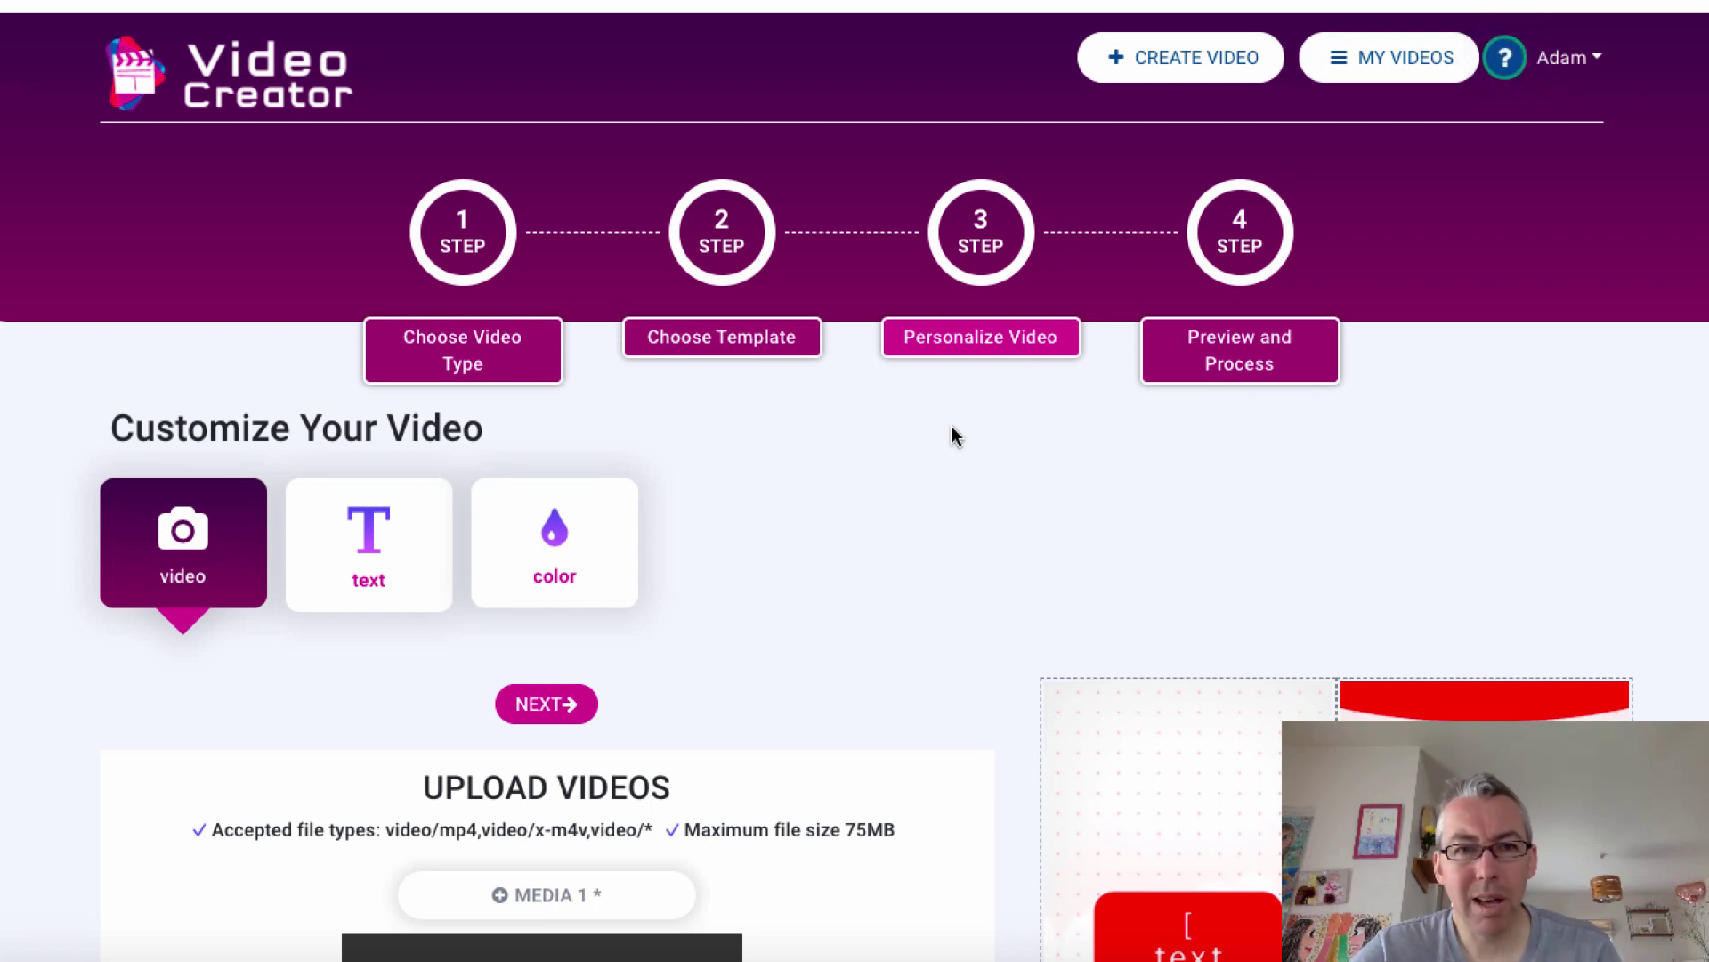
{"action": "scroll", "coordinate": [608, 496], "scroll_direction": "down", "scroll_amount": 5}
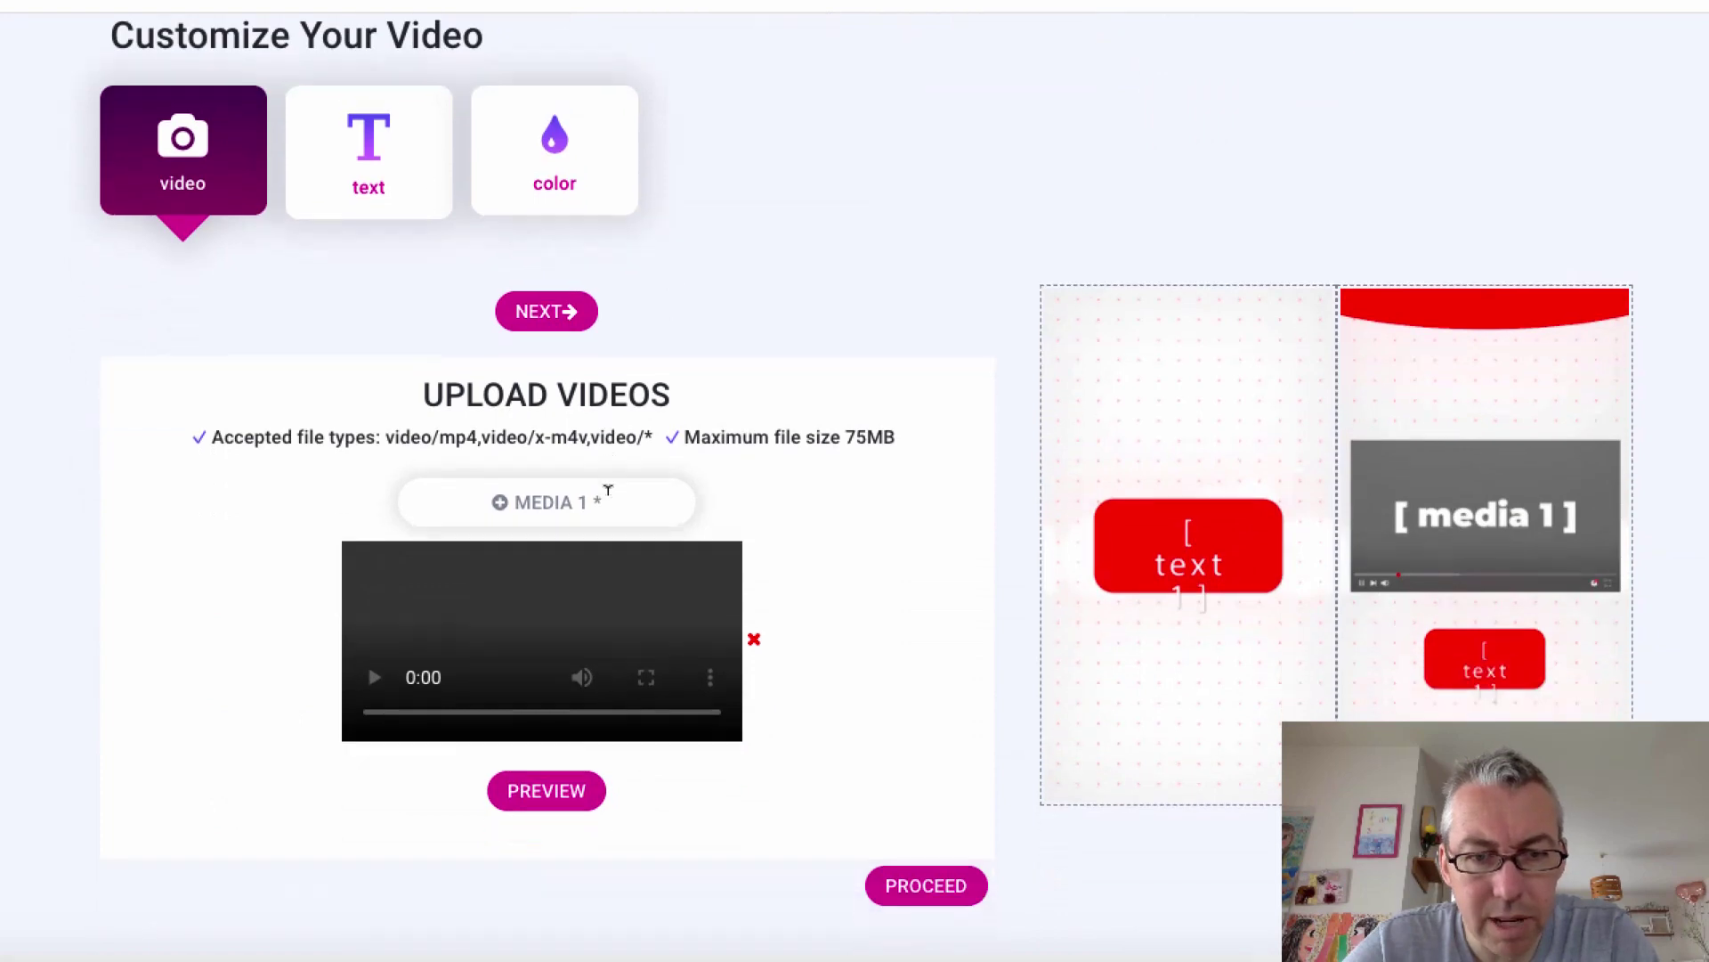
{"action": "scroll", "coordinate": [608, 491], "scroll_direction": "up", "scroll_amount": 3}
{"action": "scroll", "coordinate": [608, 494], "scroll_direction": "up", "scroll_amount": 2}
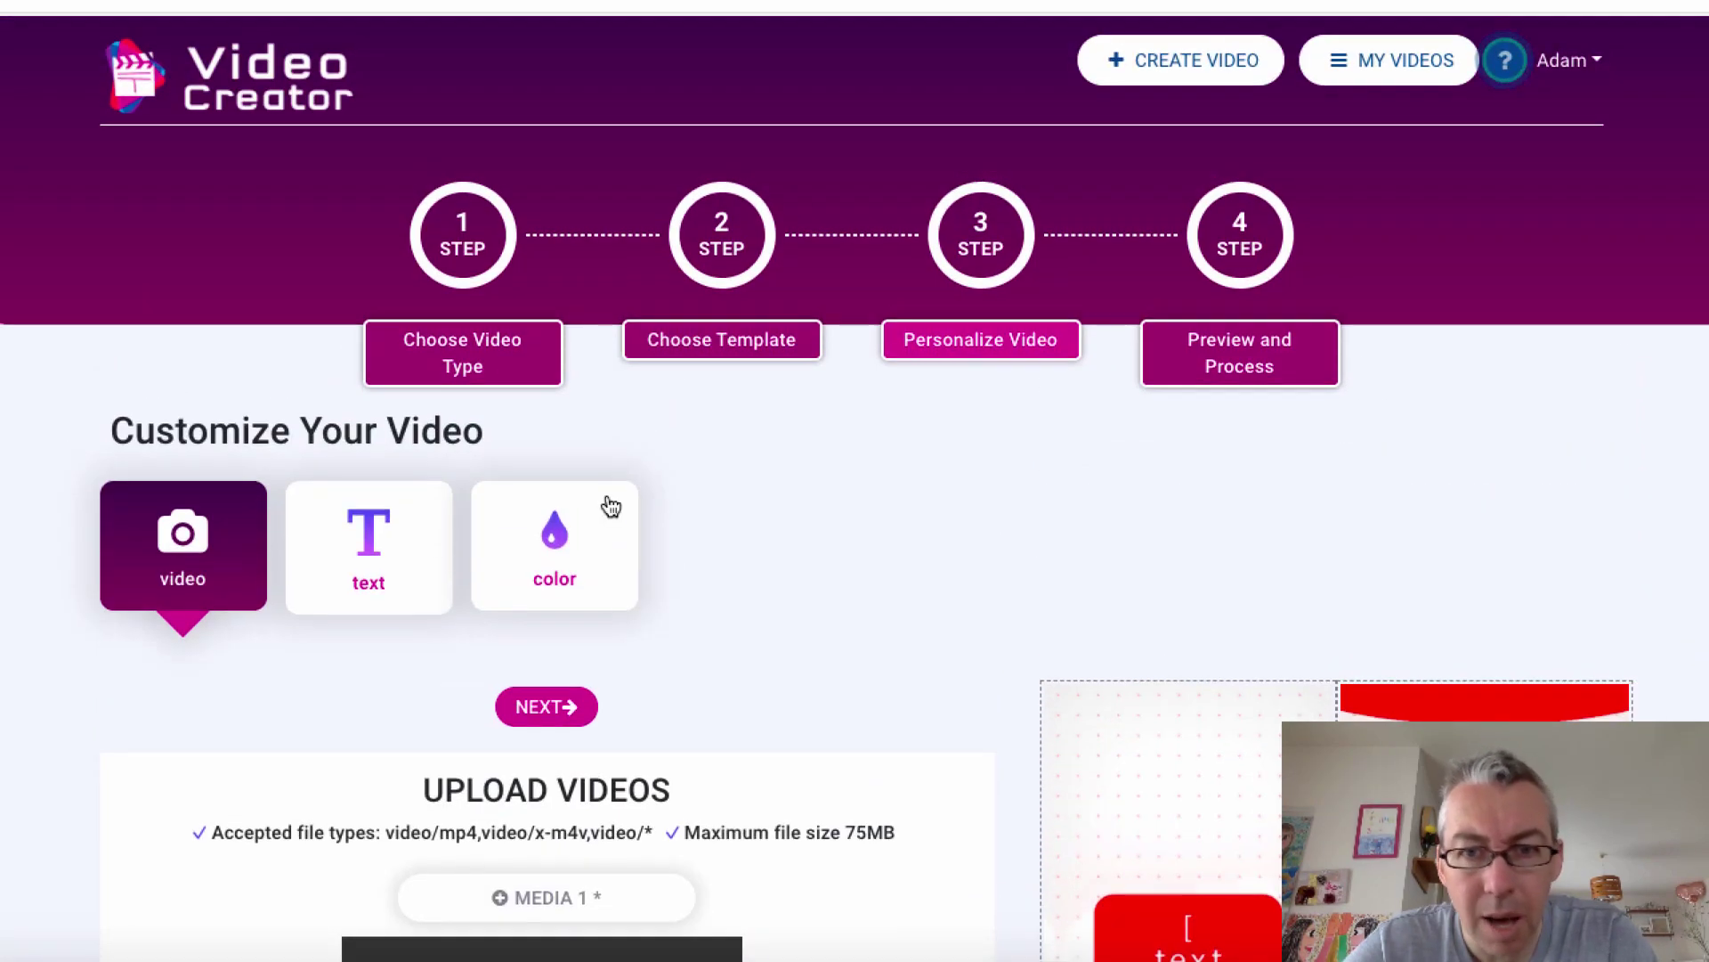
Go back to the Choose Template step and scroll through the template categories.
{"action": "left_click", "coordinate": [714, 352]}
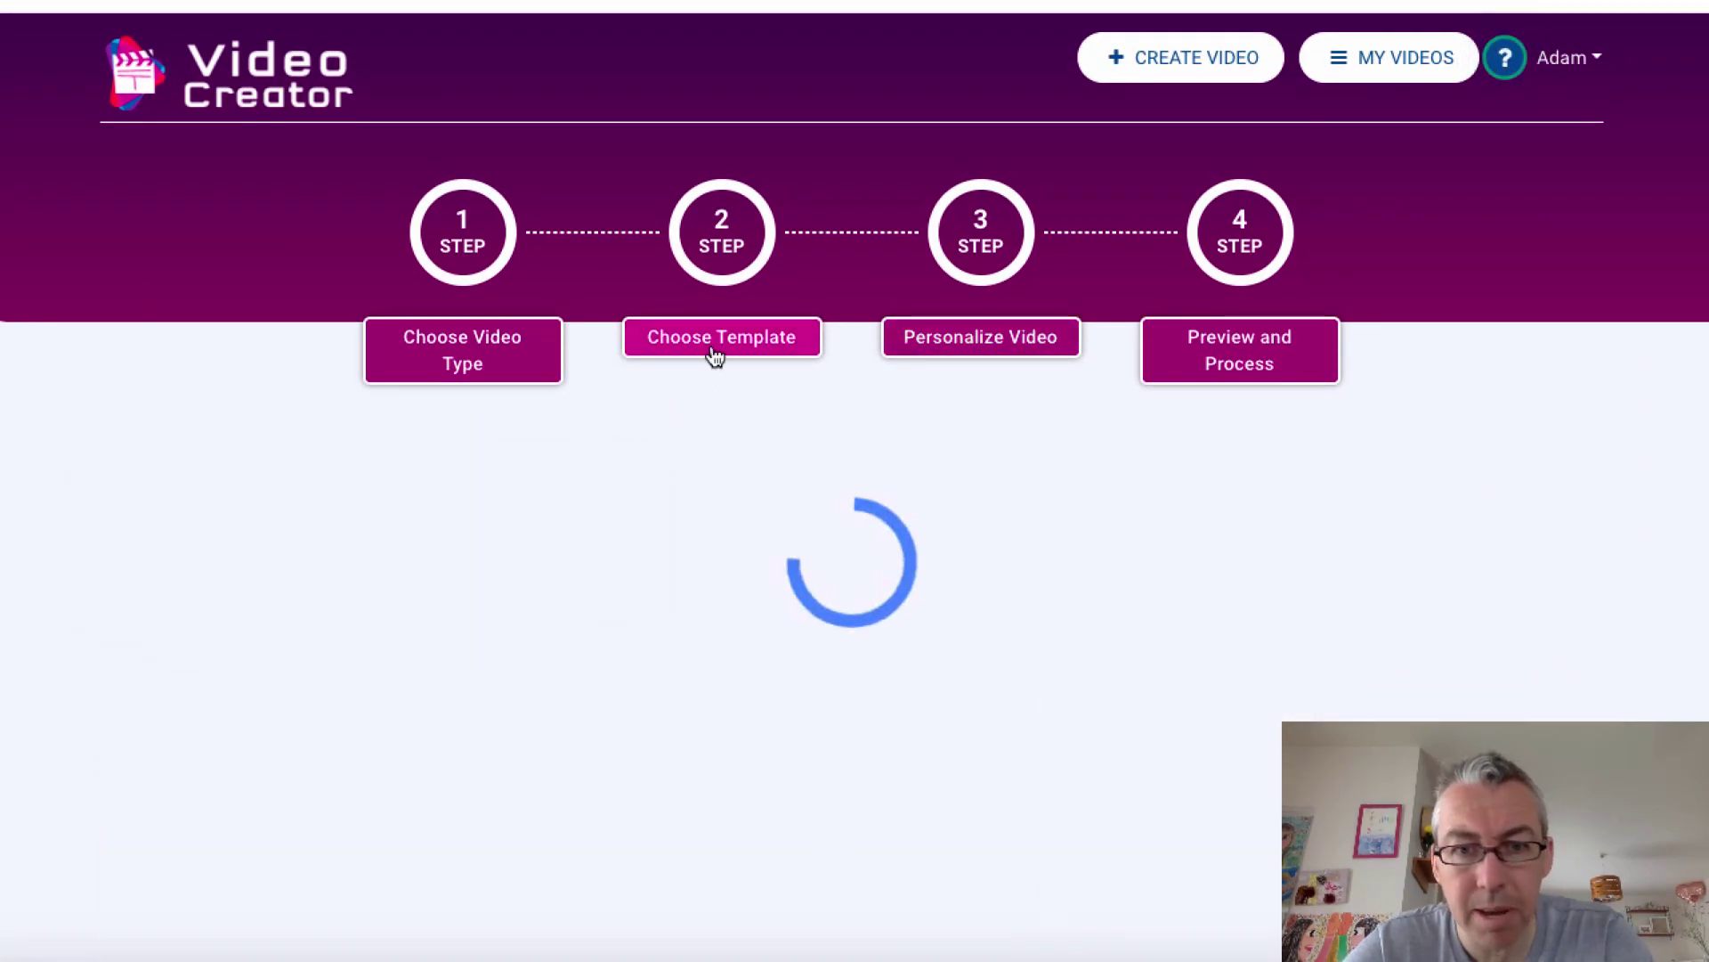
{"action": "scroll", "coordinate": [828, 603], "scroll_direction": "down", "scroll_amount": 1}
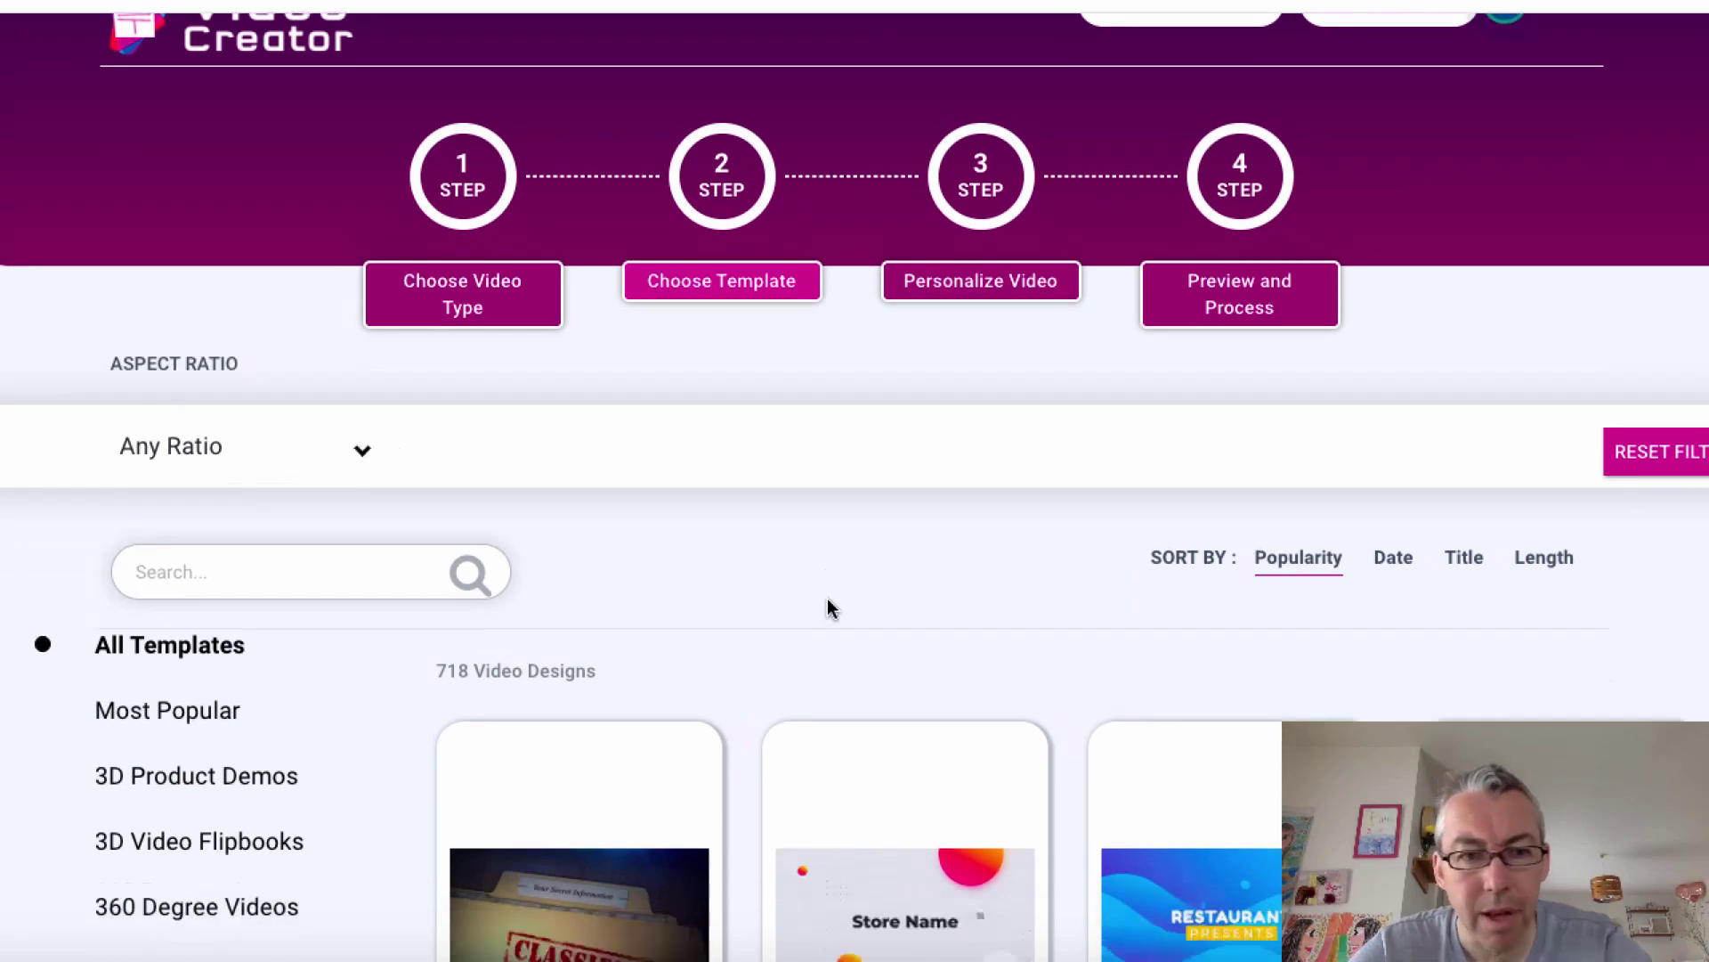
{"action": "scroll", "coordinate": [1410, 538], "scroll_direction": "down", "scroll_amount": 1}
{"action": "scroll", "coordinate": [1409, 412], "scroll_direction": "down", "scroll_amount": 2}
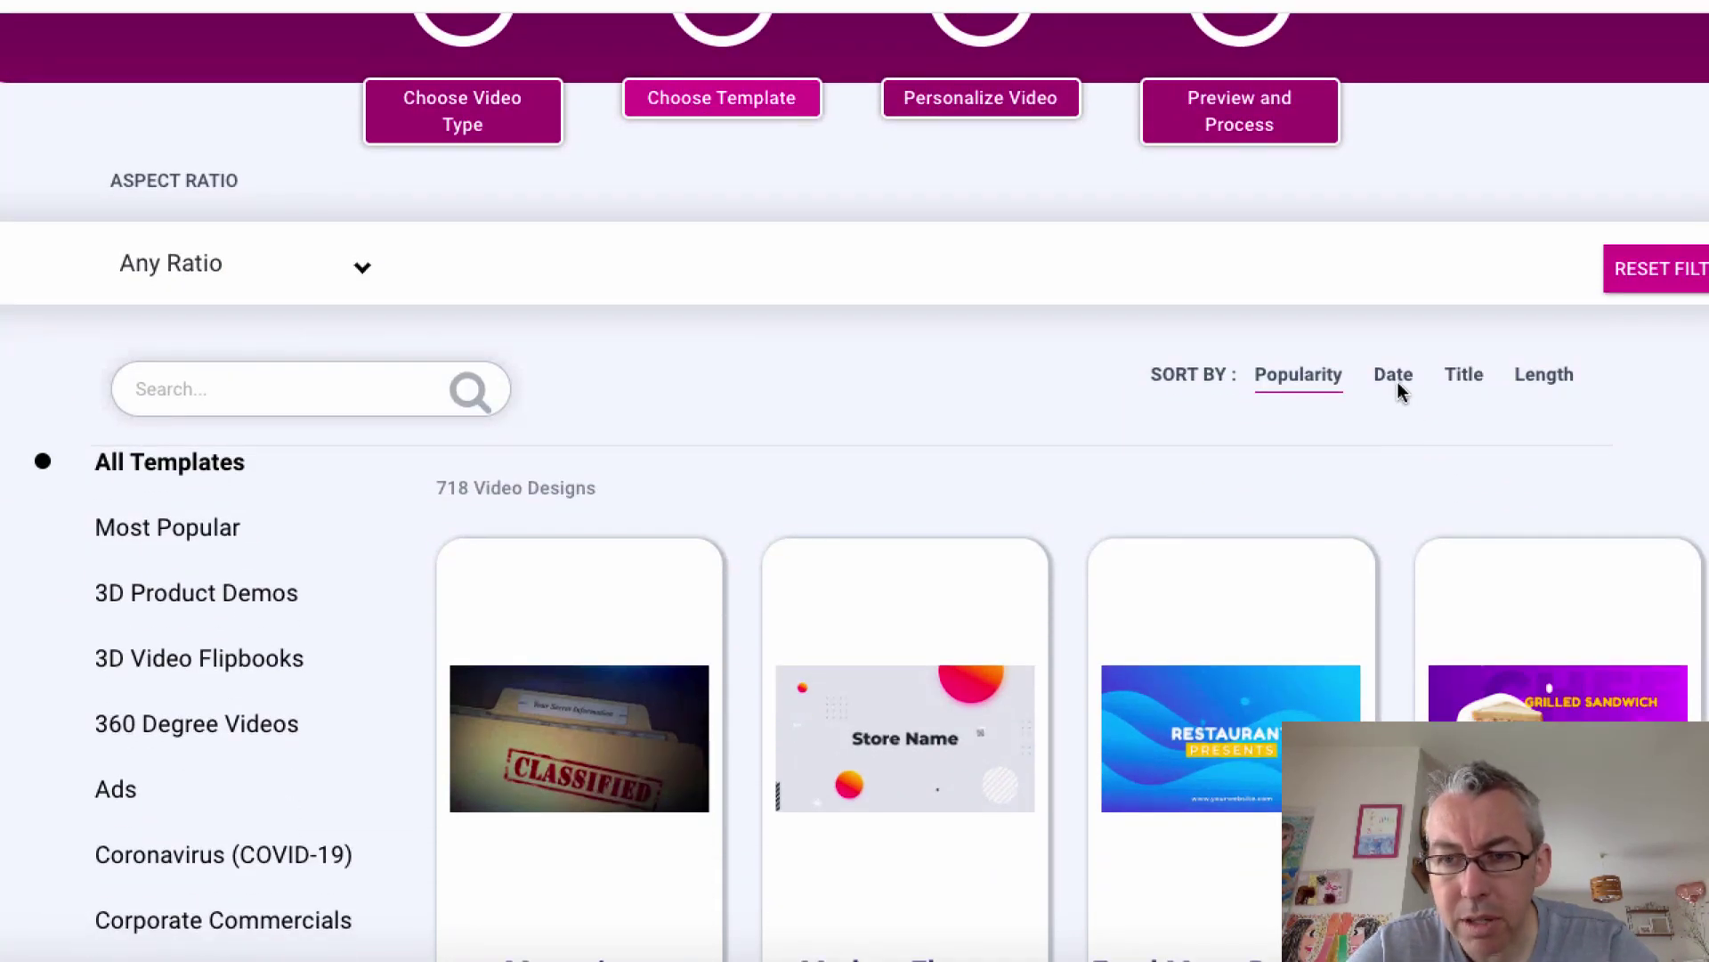
{"action": "mouse_move", "coordinate": [632, 585]}
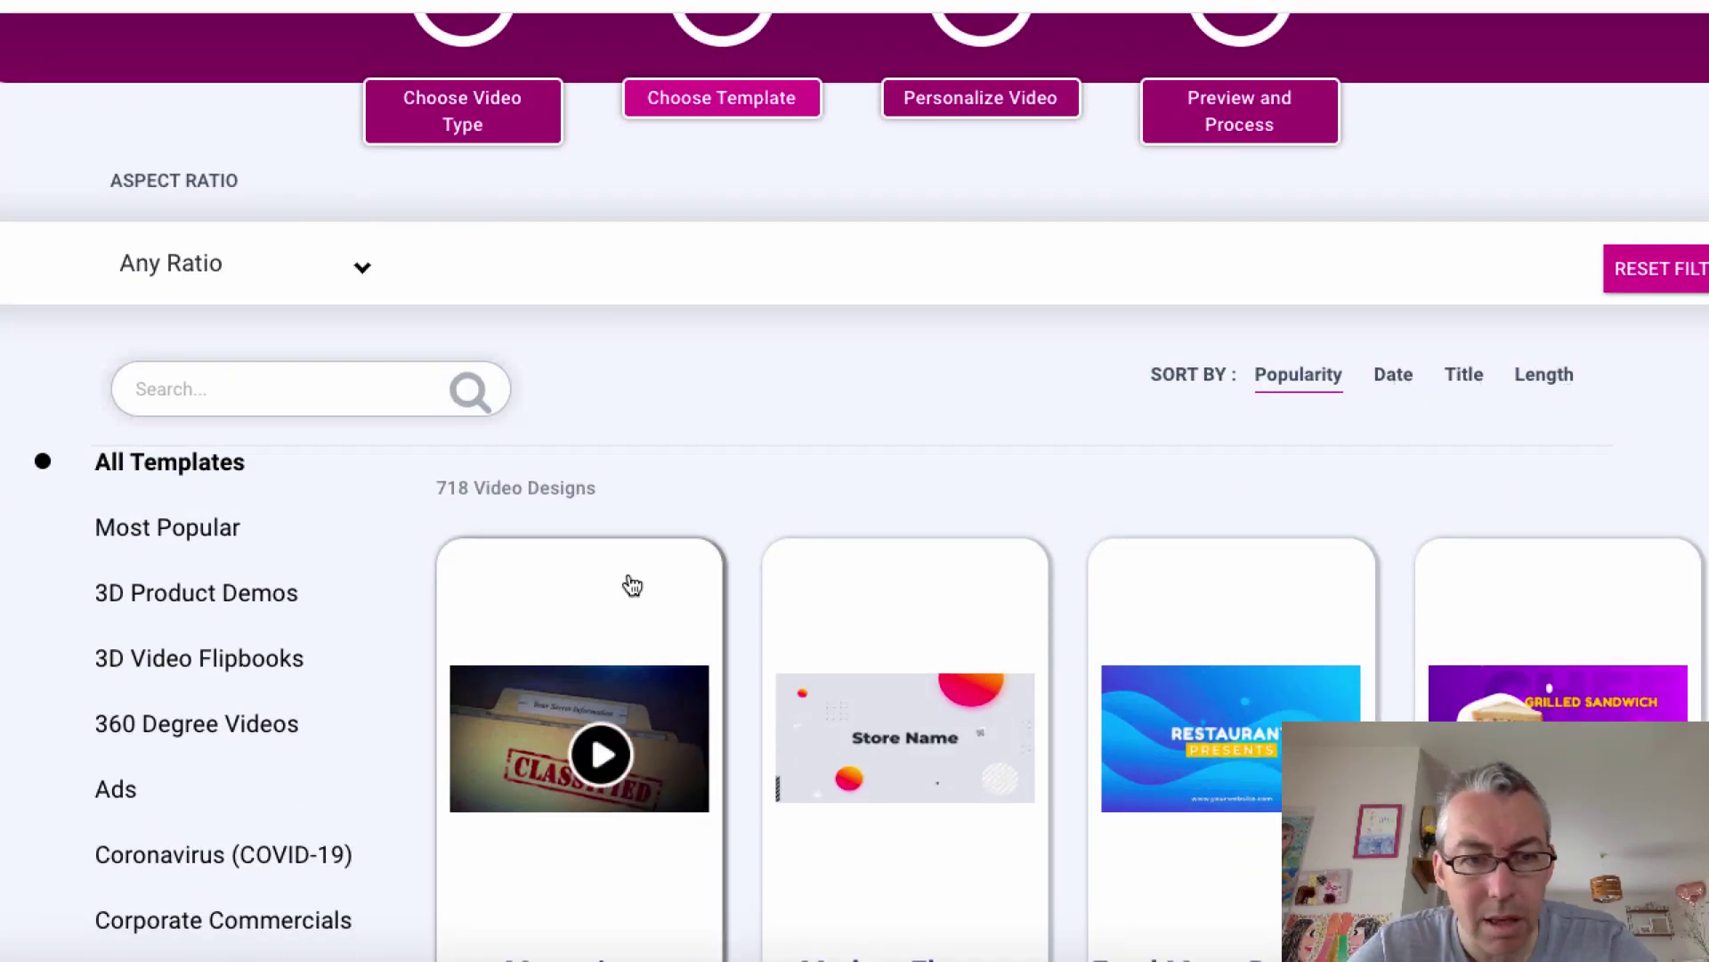
{"action": "scroll", "coordinate": [275, 550], "scroll_direction": "down", "scroll_amount": 8}
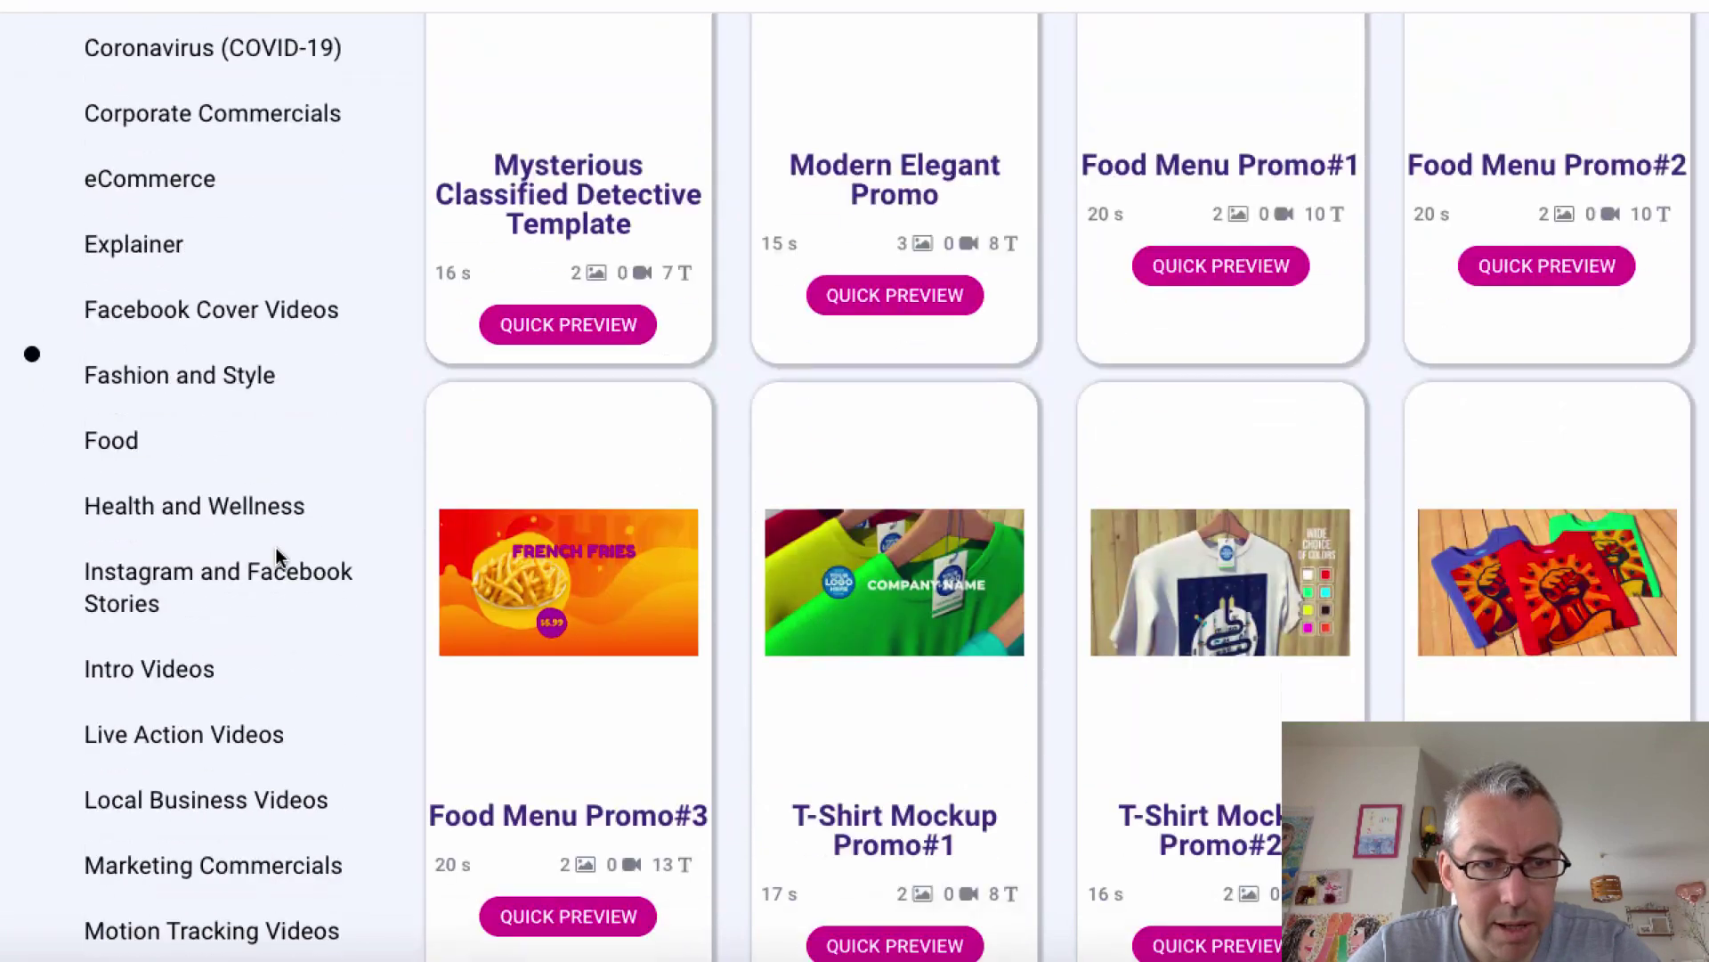
{"action": "scroll", "coordinate": [275, 551], "scroll_direction": "down", "scroll_amount": 9}
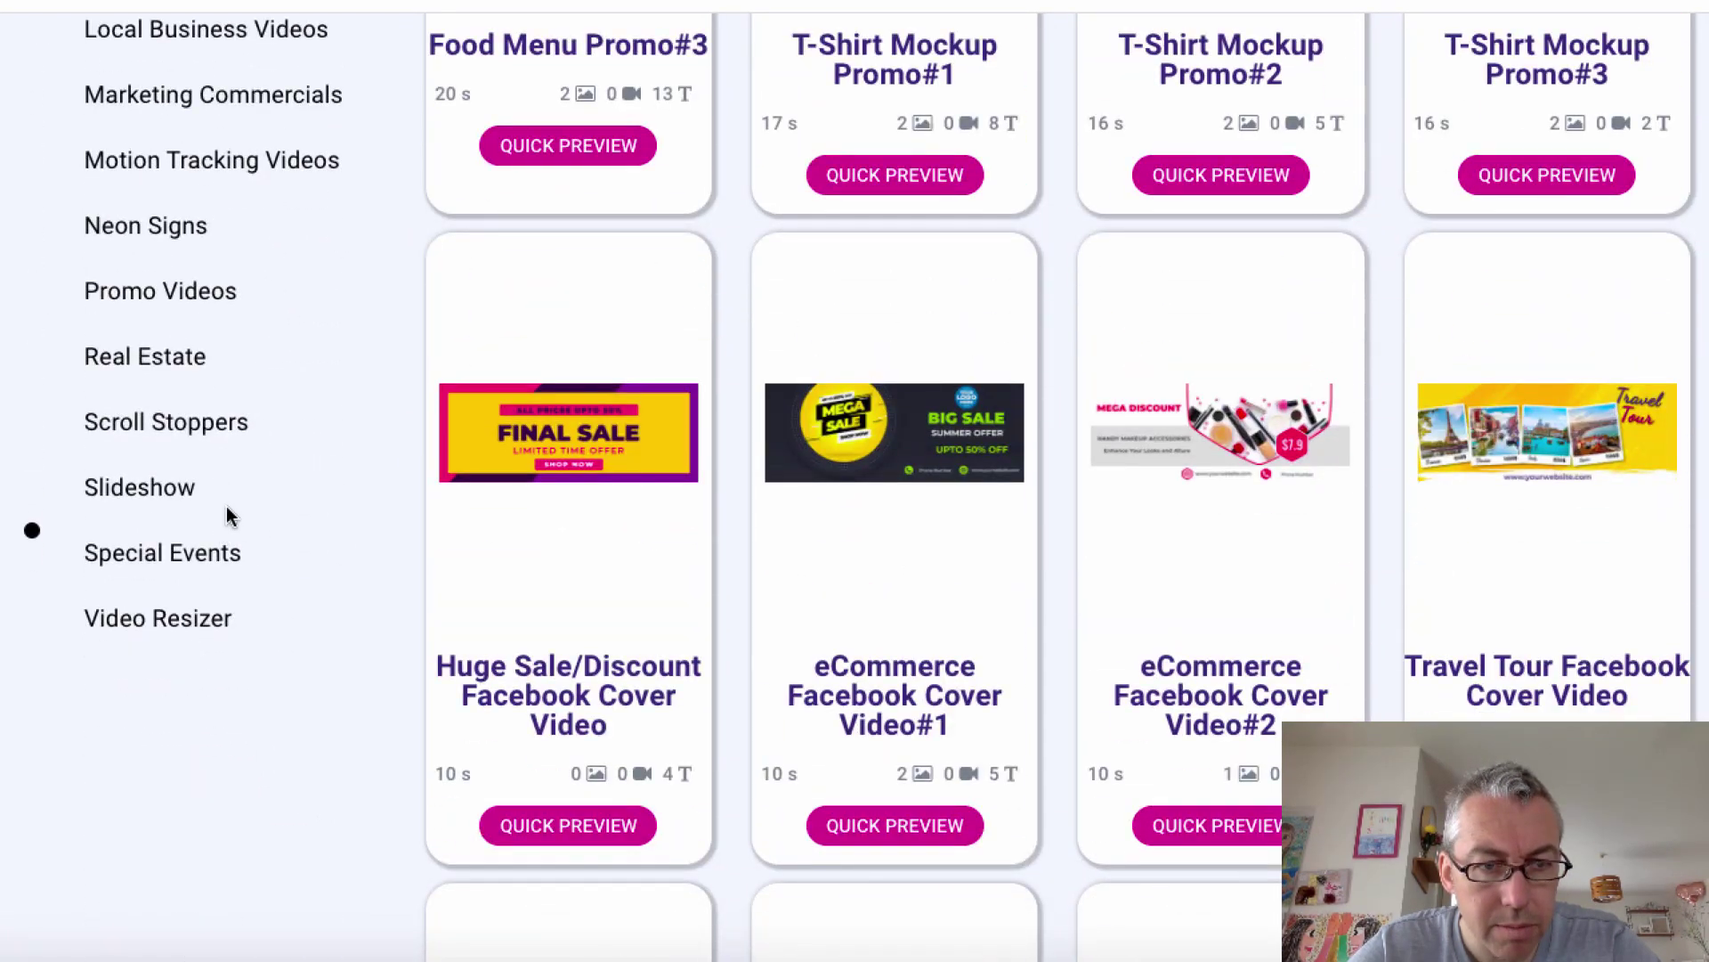
{"action": "scroll", "coordinate": [226, 506], "scroll_direction": "up", "scroll_amount": 1}
{"action": "scroll", "coordinate": [227, 506], "scroll_direction": "down", "scroll_amount": 1}
{"action": "scroll", "coordinate": [227, 506], "scroll_direction": "up", "scroll_amount": 5}
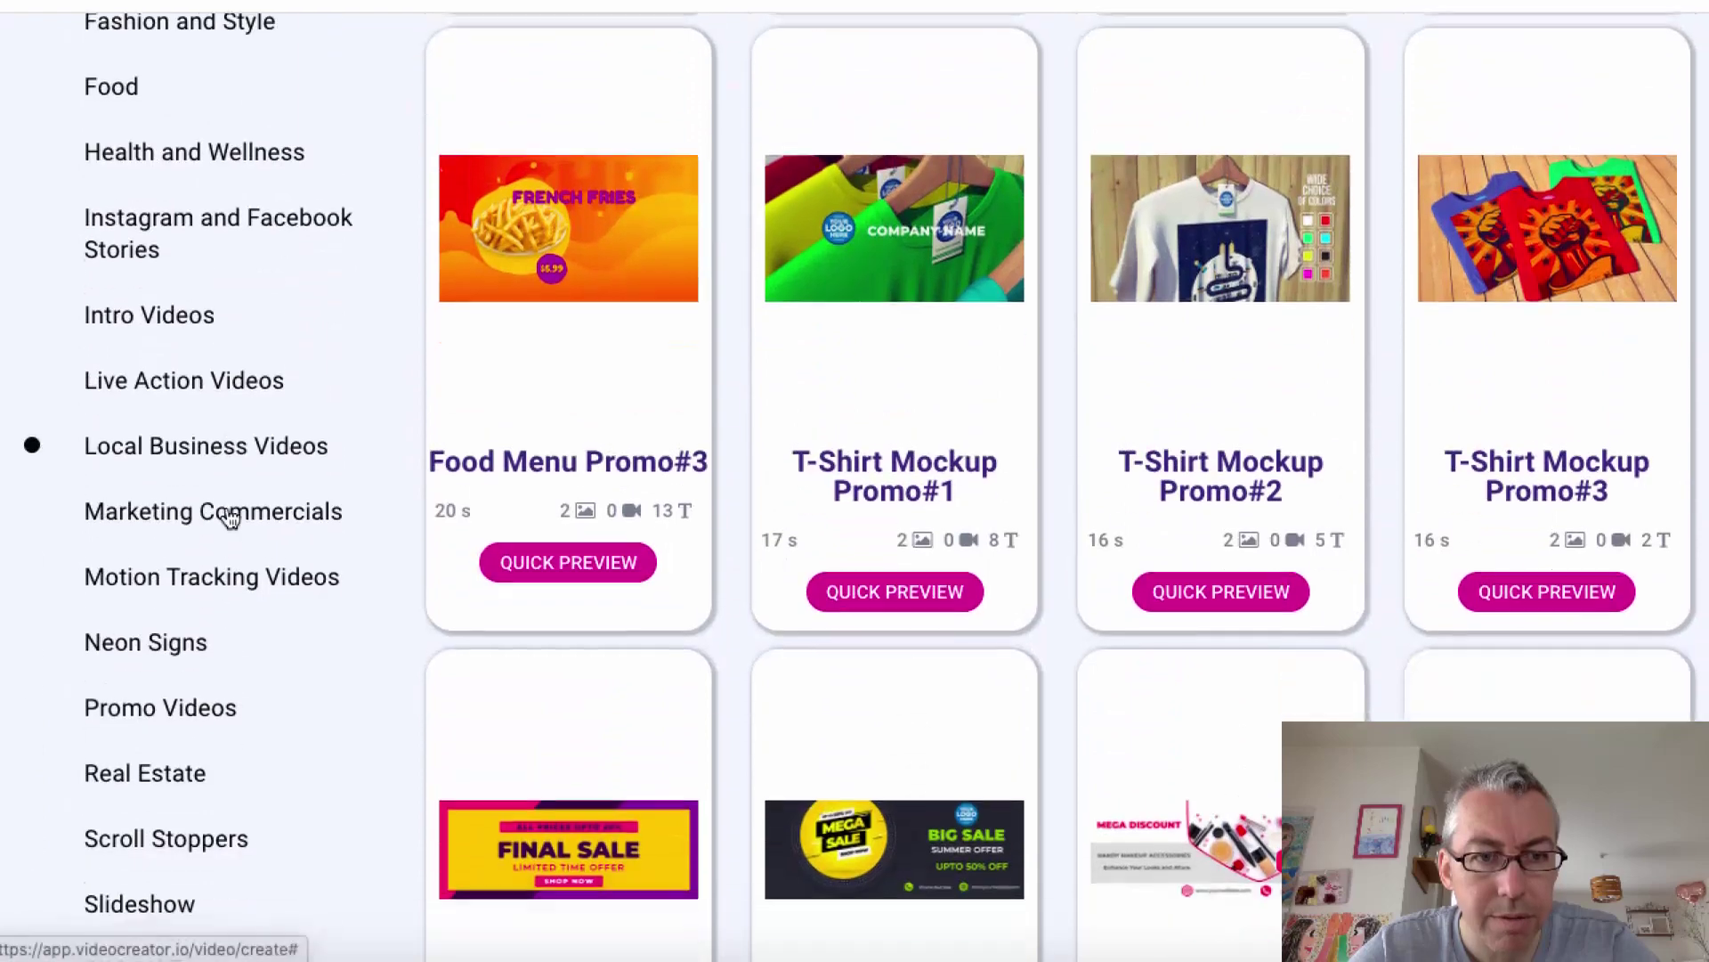
Filter the gallery to the Neon Signs category's 117 designs.
{"action": "left_click", "coordinate": [187, 638]}
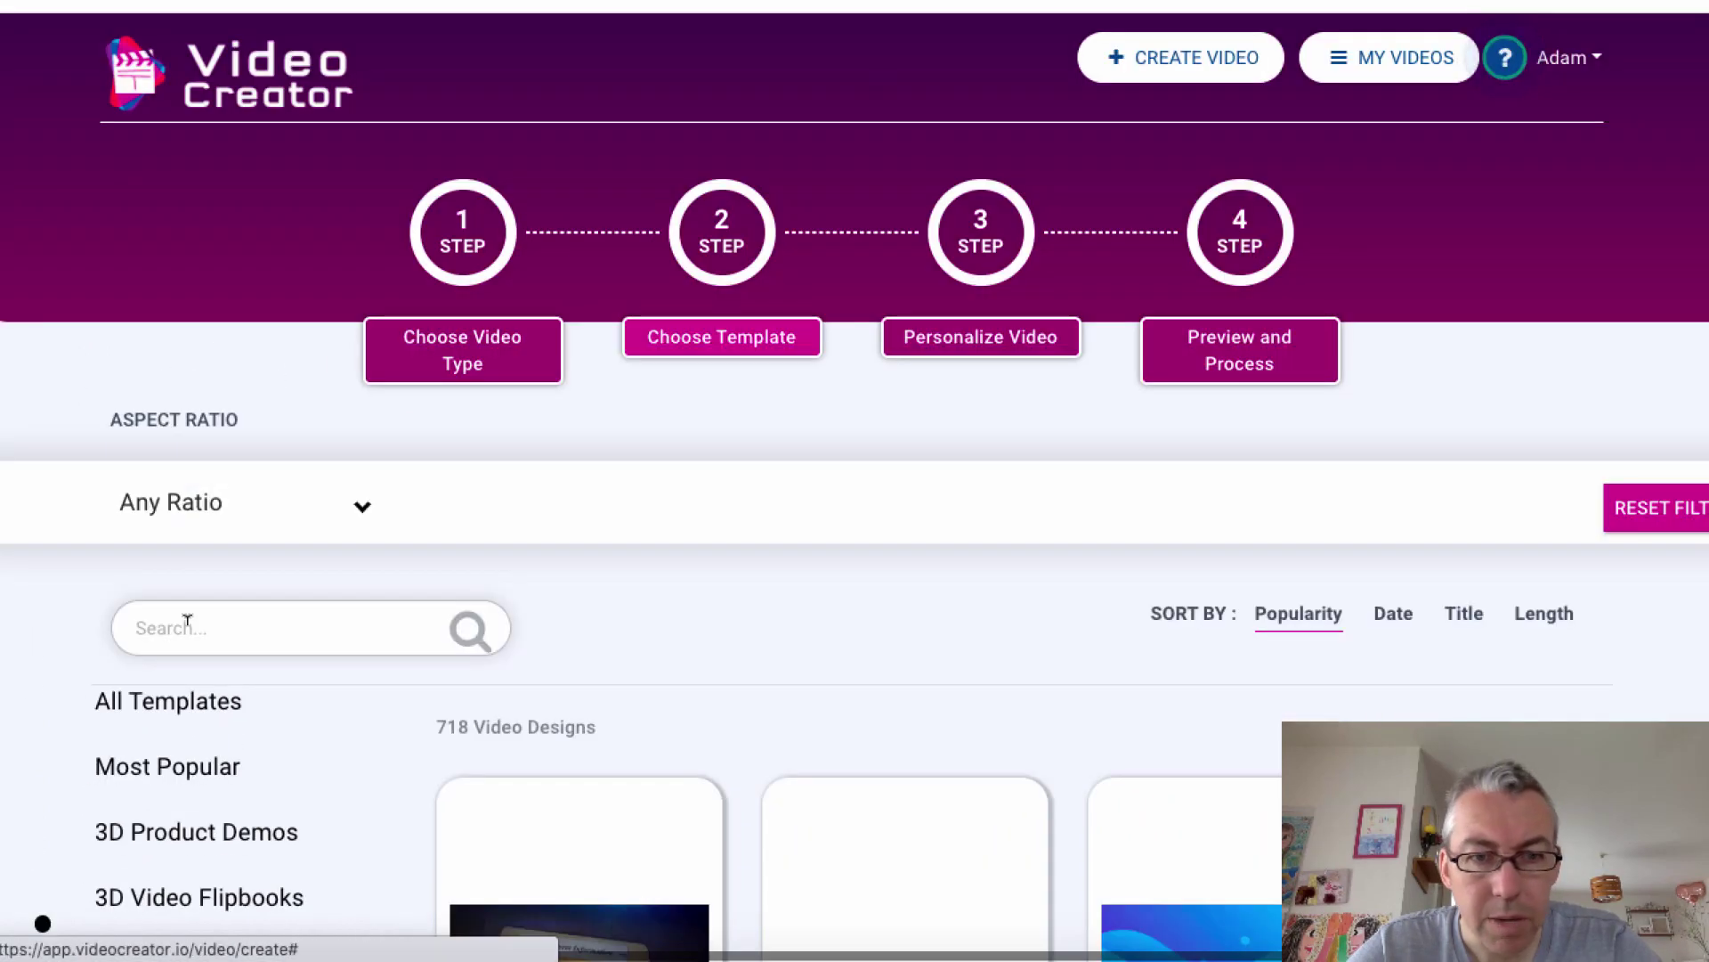
{"action": "scroll", "coordinate": [185, 623], "scroll_direction": "down", "scroll_amount": 6}
{"action": "scroll", "coordinate": [187, 632], "scroll_direction": "down", "scroll_amount": 7}
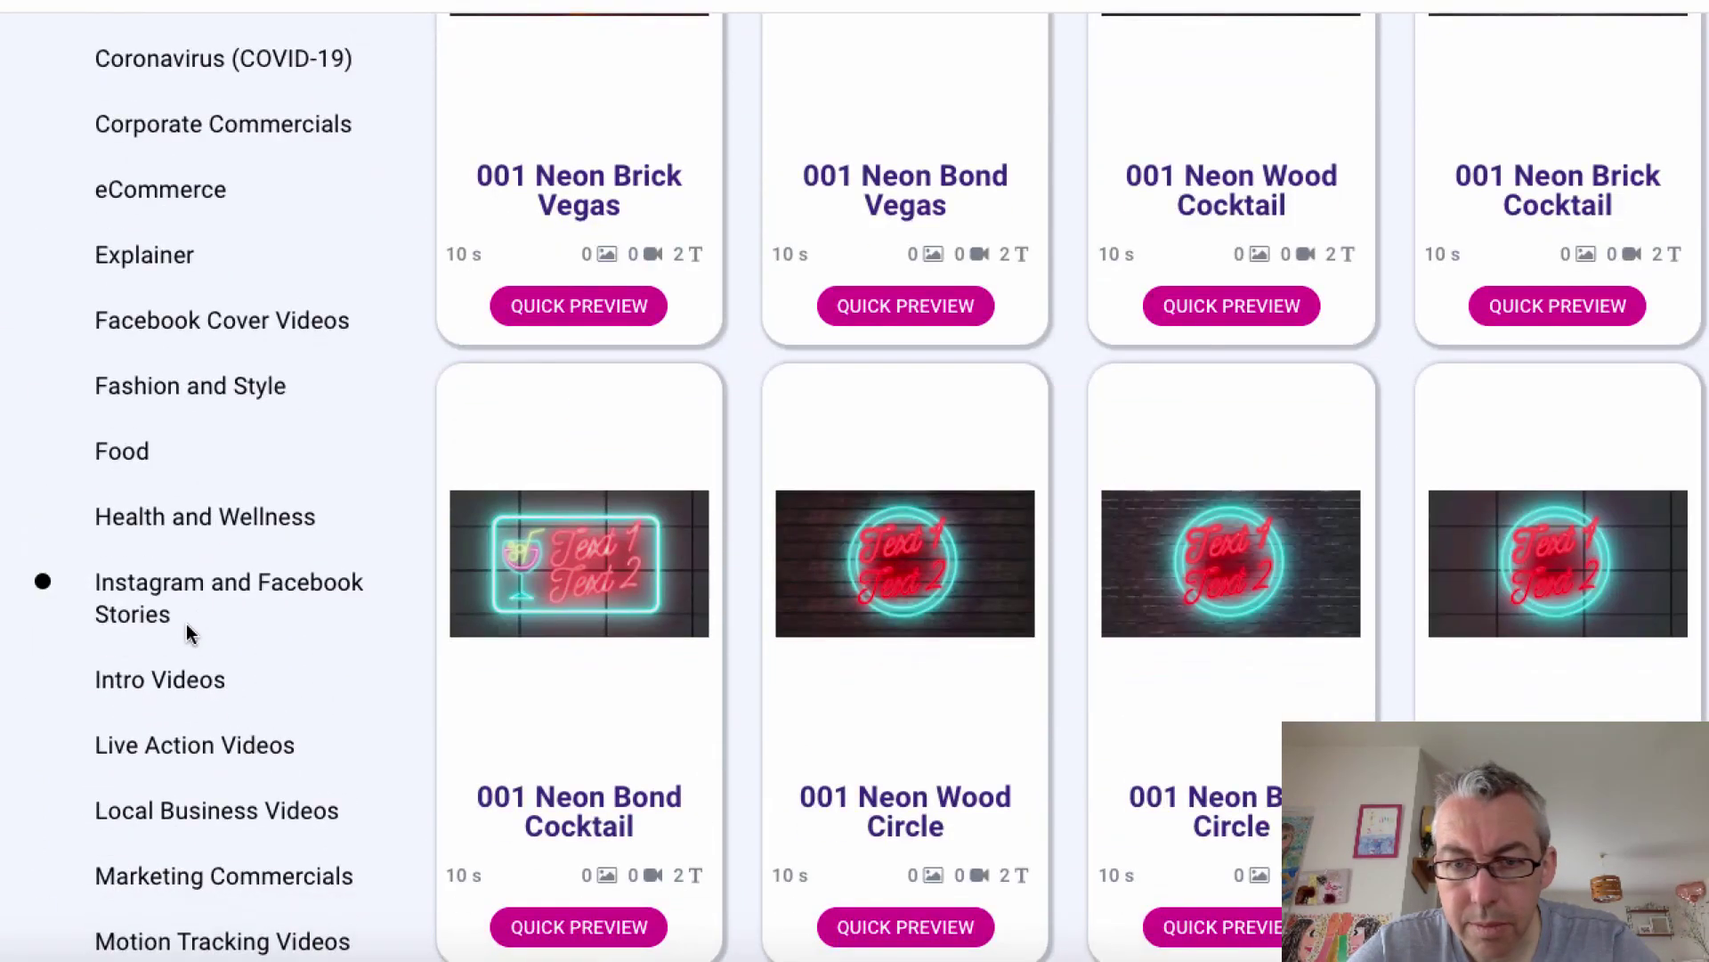
{"action": "scroll", "coordinate": [186, 623], "scroll_direction": "up", "scroll_amount": 14}
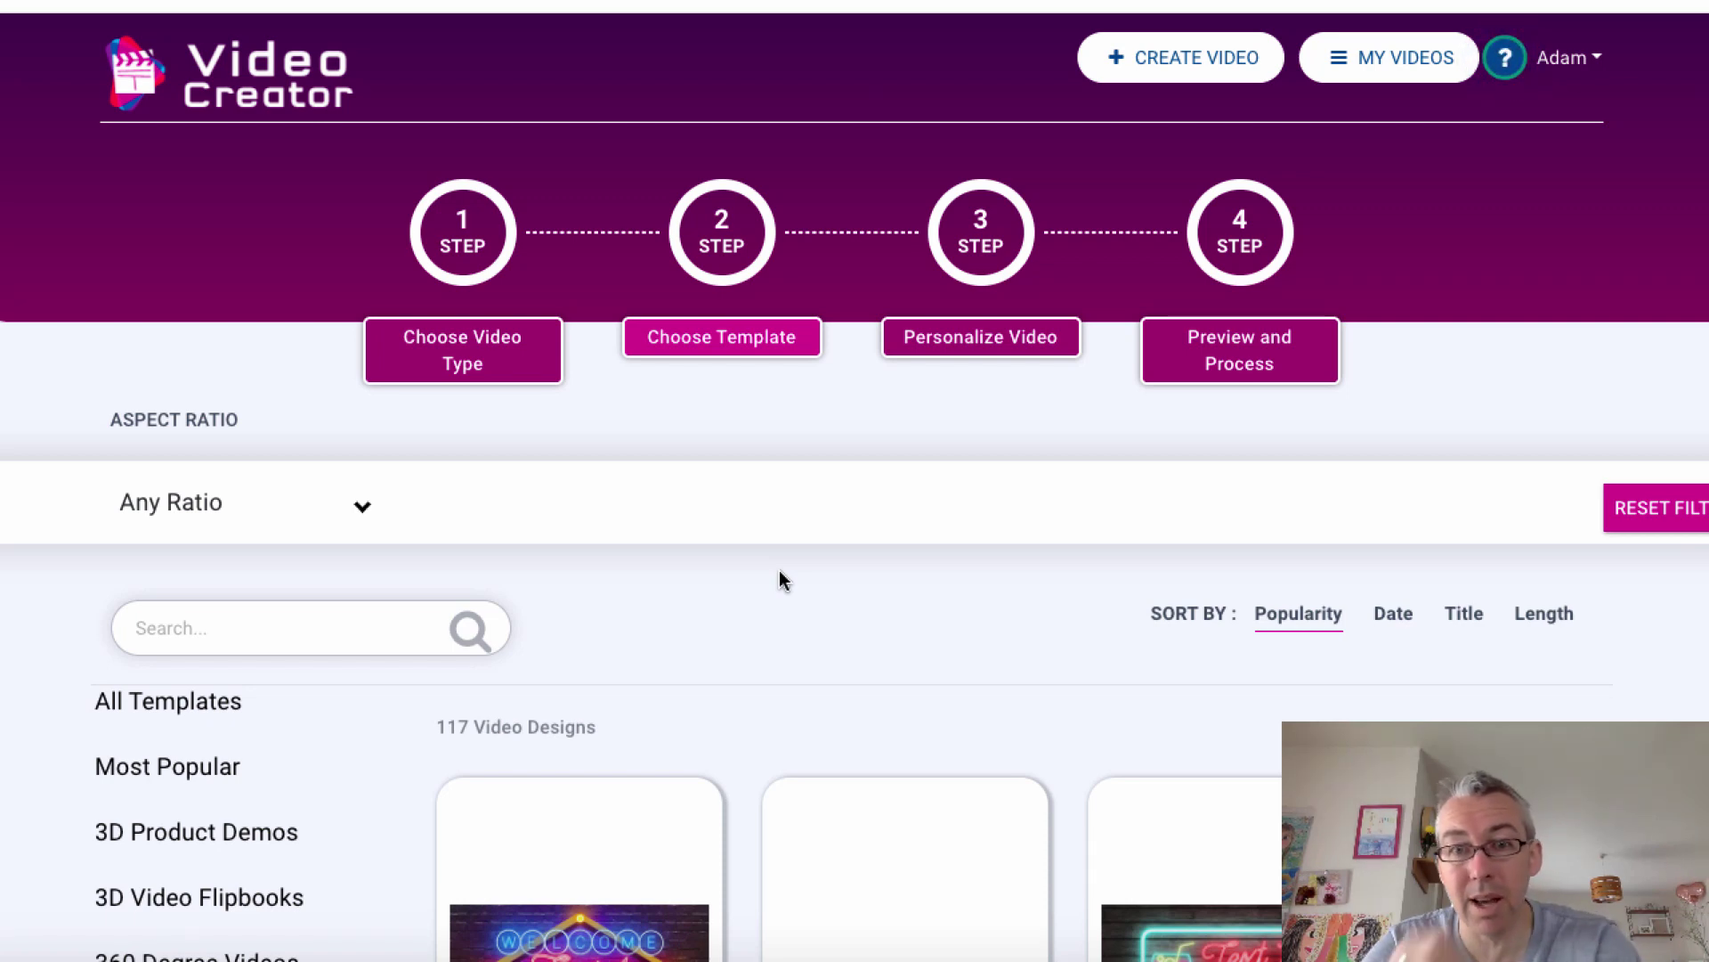
Scroll up and down through the 117 Neon Signs designs.
{"action": "scroll", "coordinate": [779, 571], "scroll_direction": "down", "scroll_amount": 2}
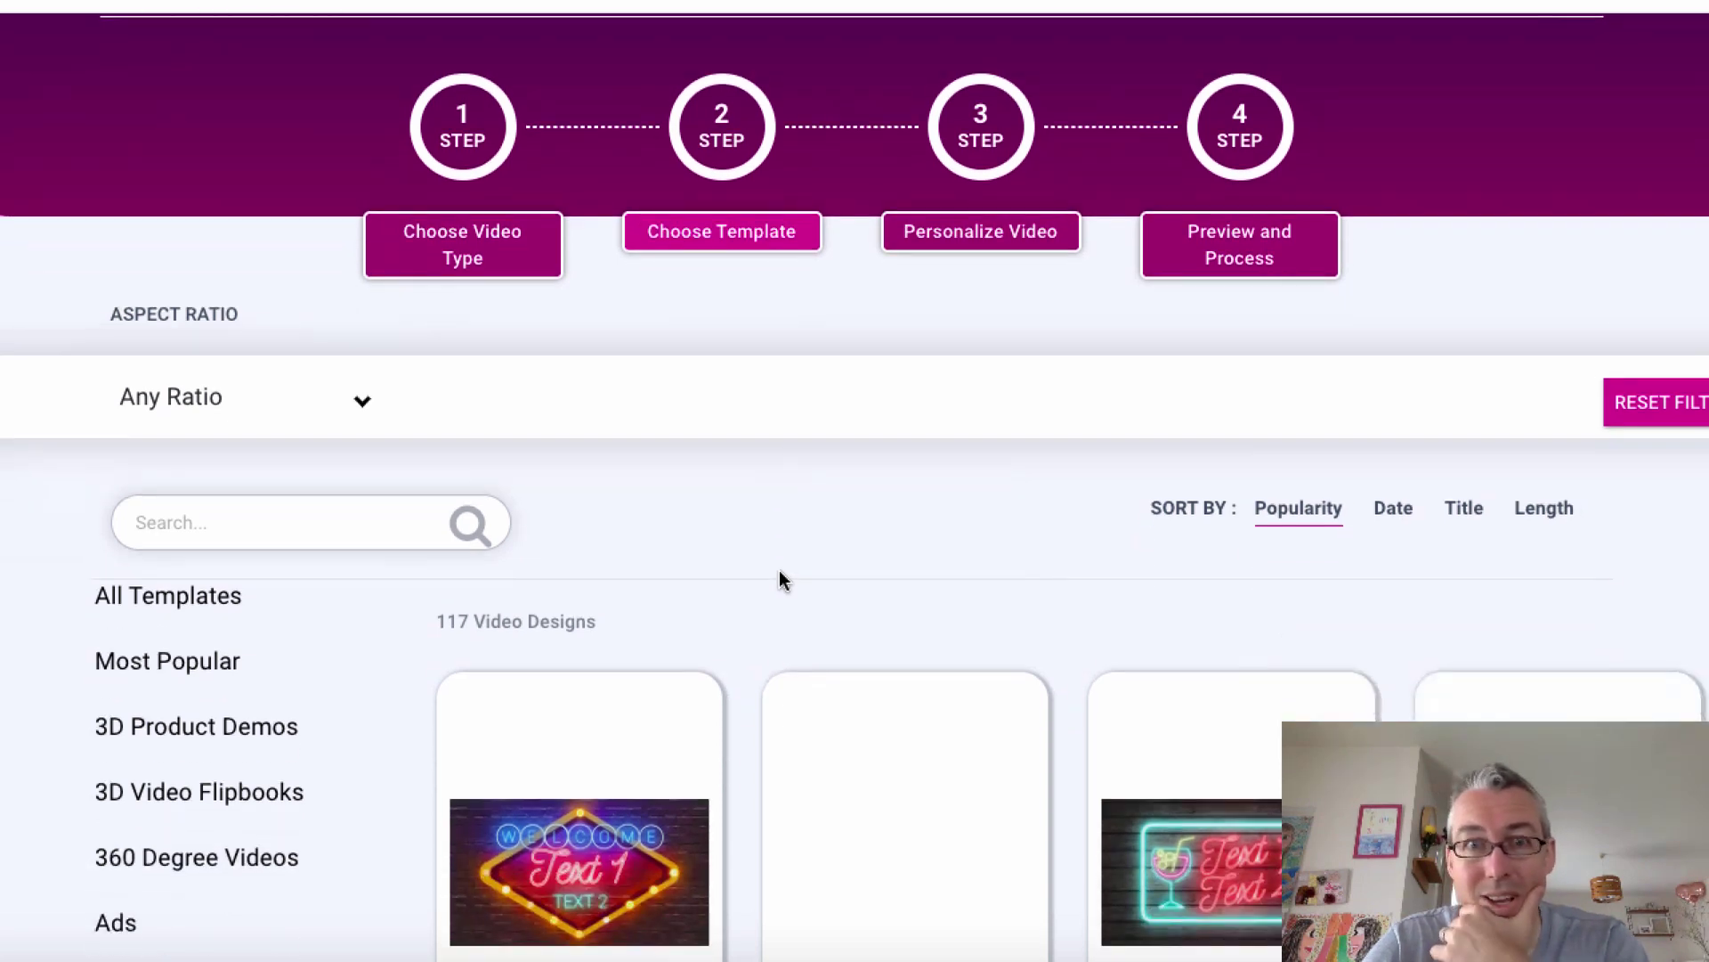
{"action": "scroll", "coordinate": [779, 572], "scroll_direction": "up", "scroll_amount": 2}
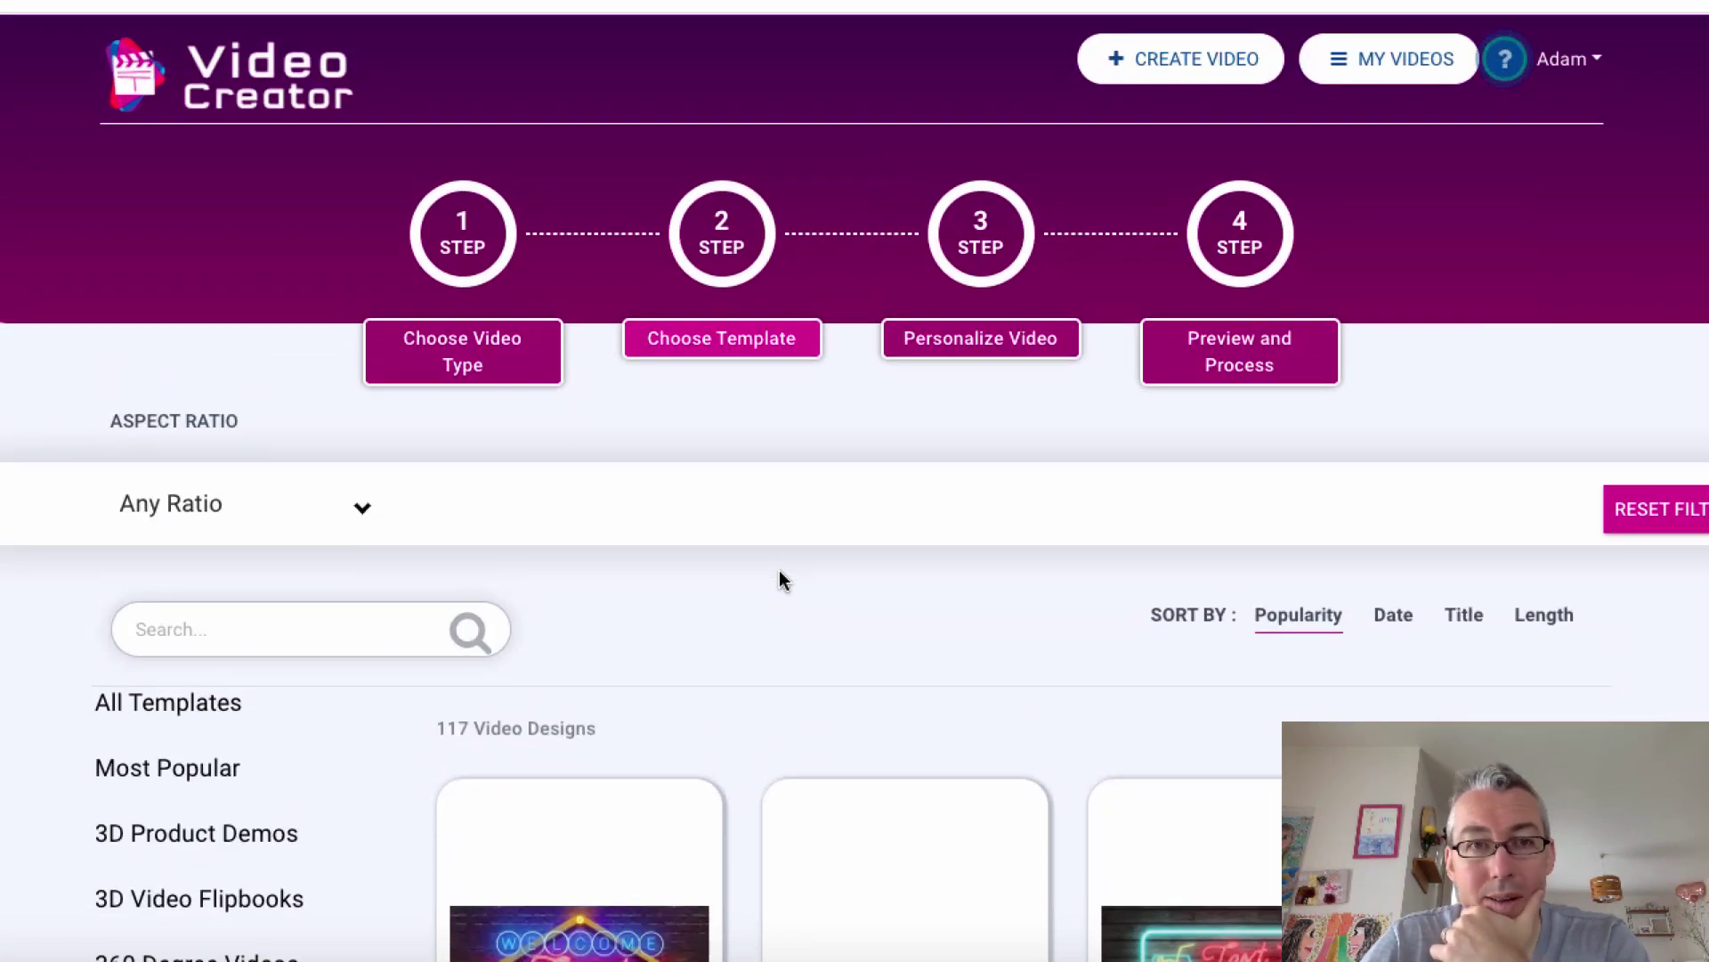
{"action": "scroll", "coordinate": [779, 571], "scroll_direction": "down", "scroll_amount": 2}
{"action": "scroll", "coordinate": [779, 572], "scroll_direction": "up", "scroll_amount": 2}
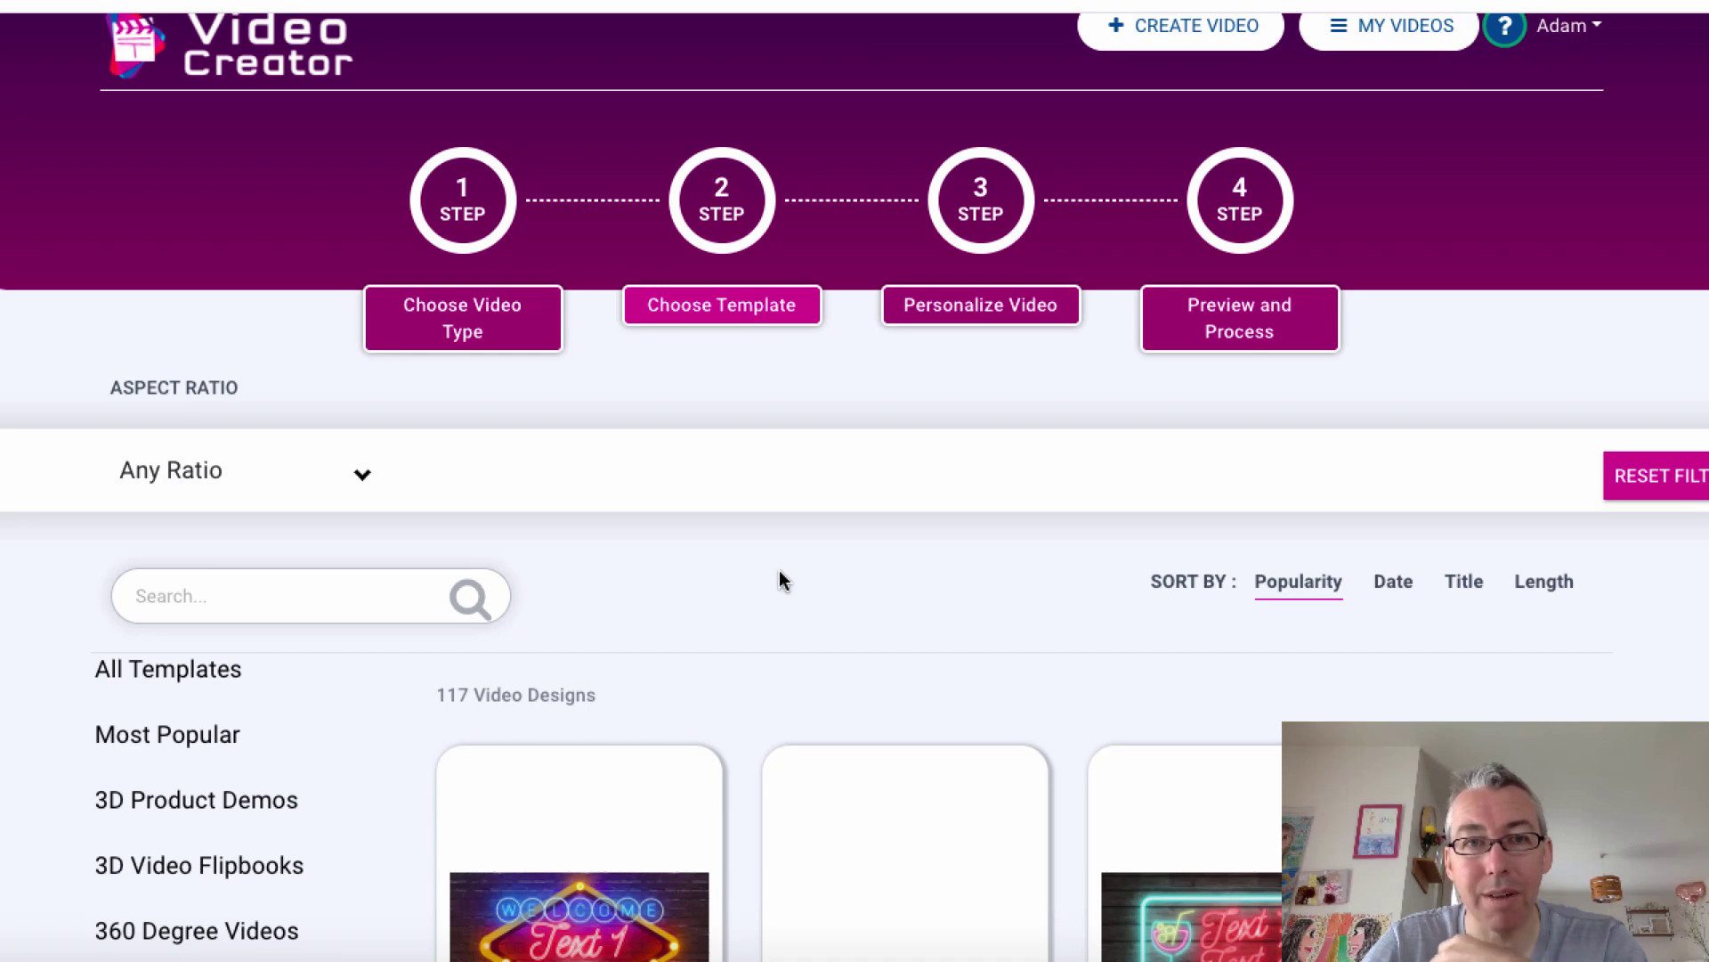
{"action": "scroll", "coordinate": [779, 571], "scroll_direction": "up", "scroll_amount": 1}
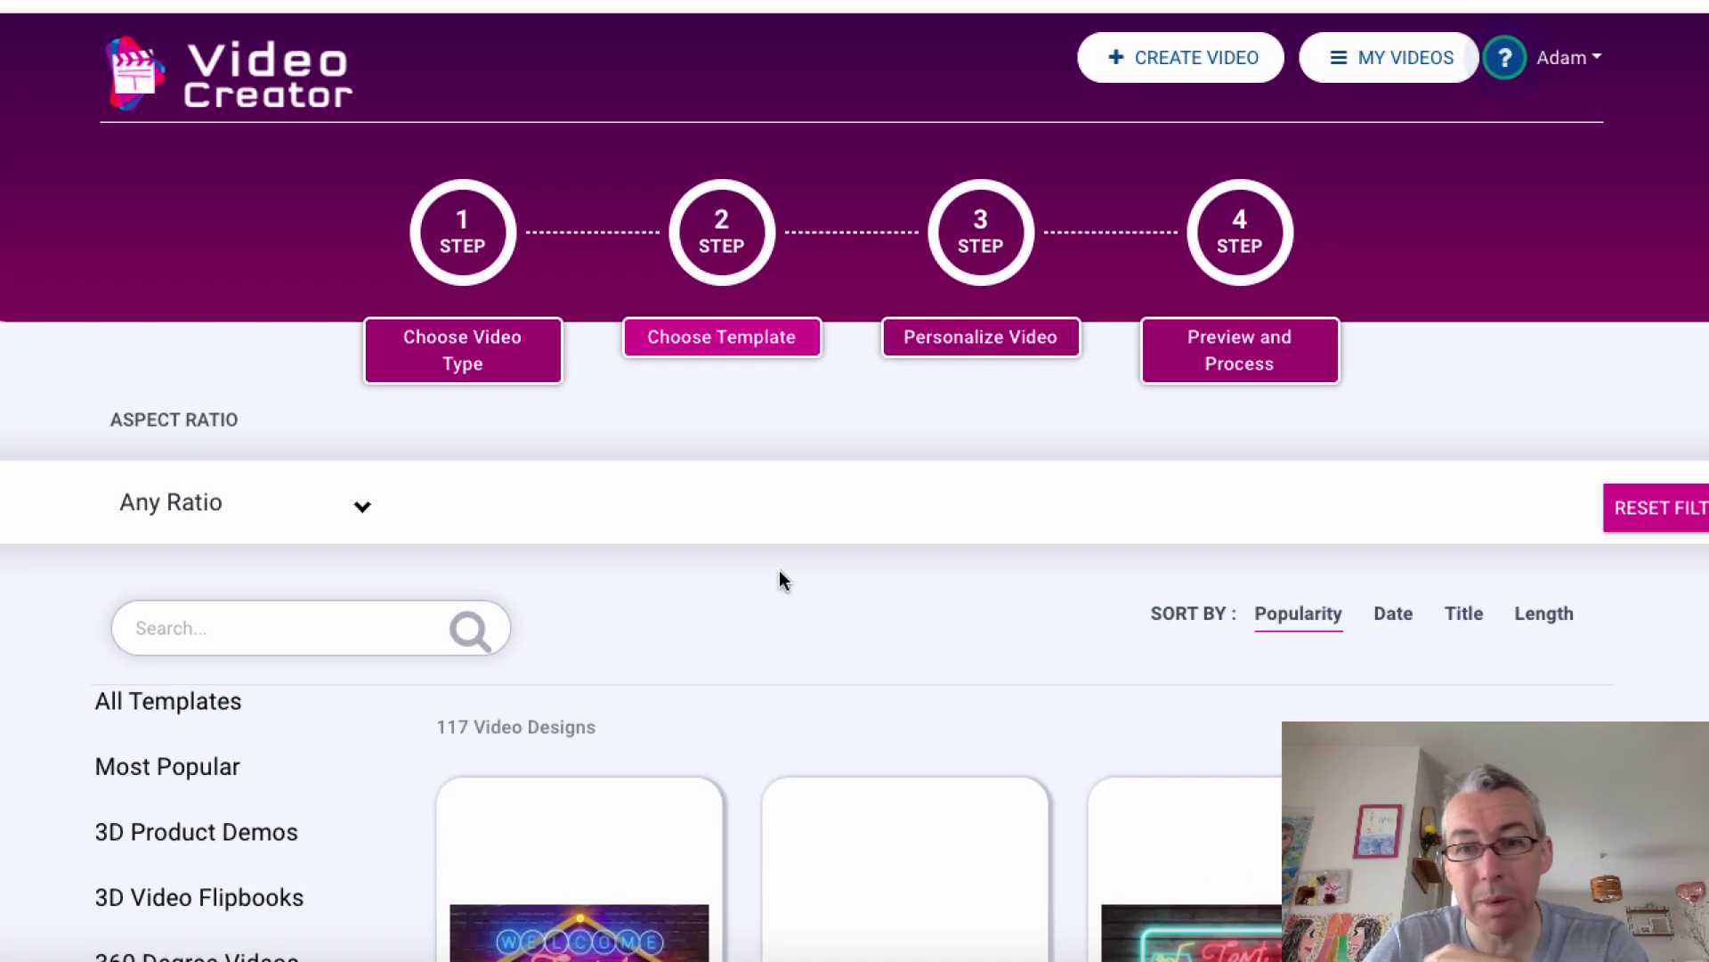
{"action": "scroll", "coordinate": [779, 579], "scroll_direction": "down", "scroll_amount": 4}
{"action": "scroll", "coordinate": [779, 579], "scroll_direction": "up", "scroll_amount": 3}
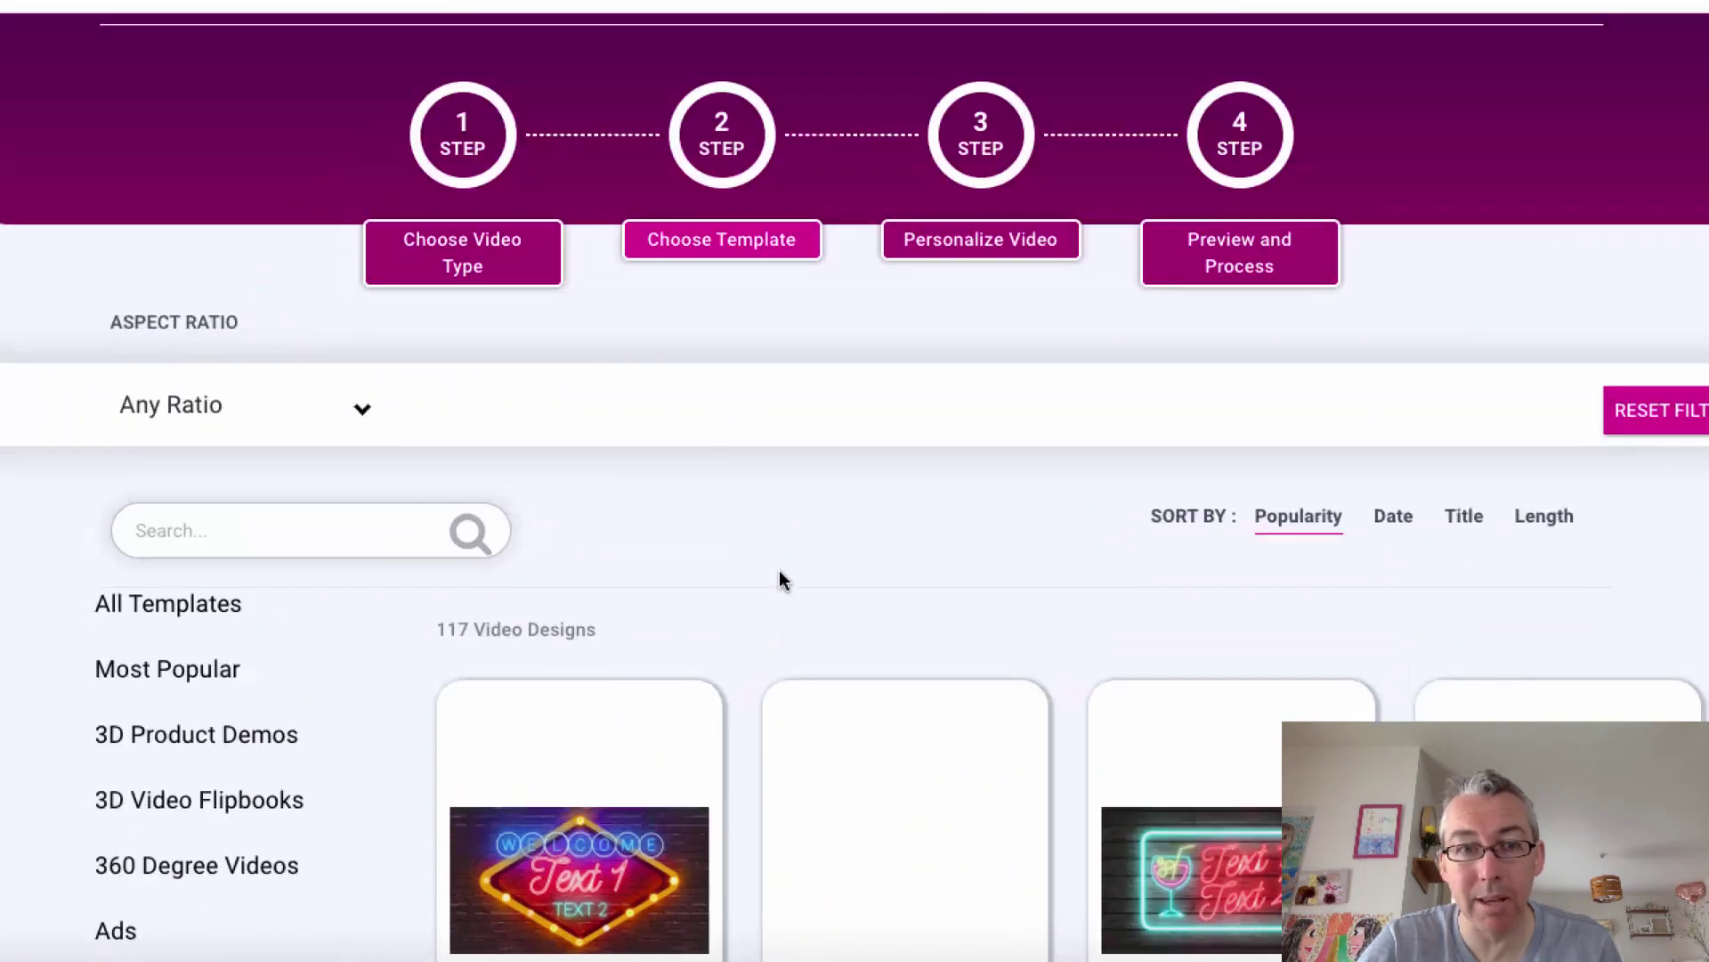
{"action": "scroll", "coordinate": [778, 578], "scroll_direction": "up", "scroll_amount": 1}
{"action": "scroll", "coordinate": [233, 775], "scroll_direction": "down", "scroll_amount": 4}
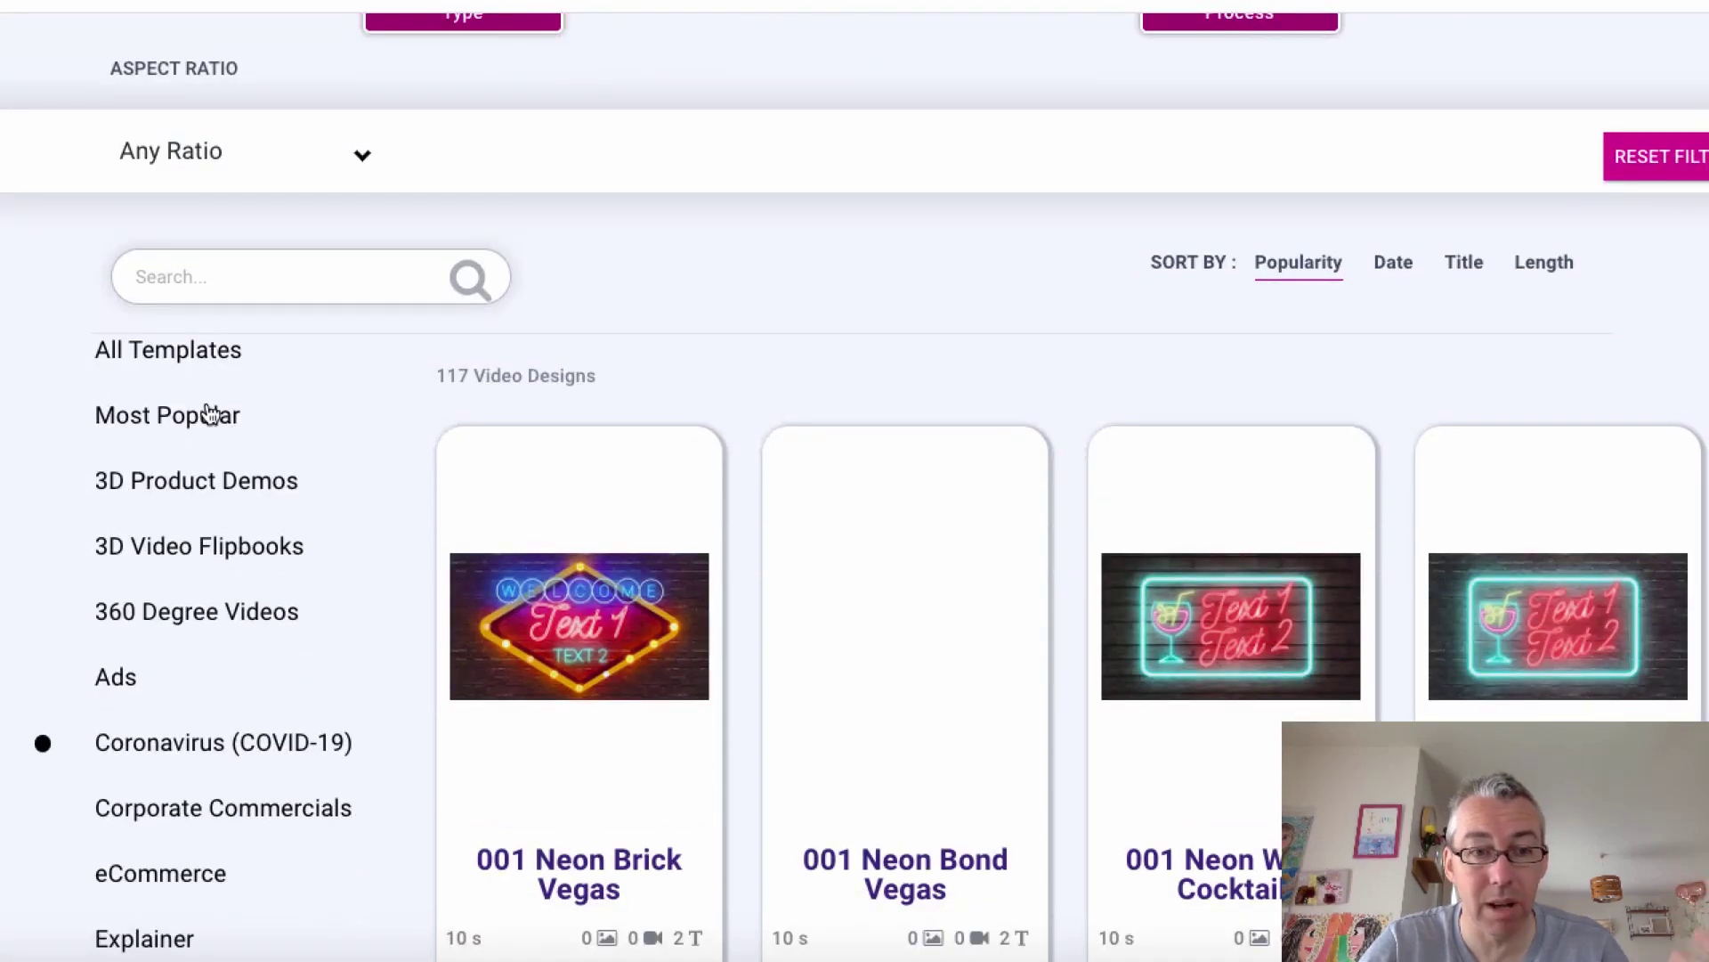
{"action": "scroll", "coordinate": [1045, 370], "scroll_direction": "up", "scroll_amount": 5}
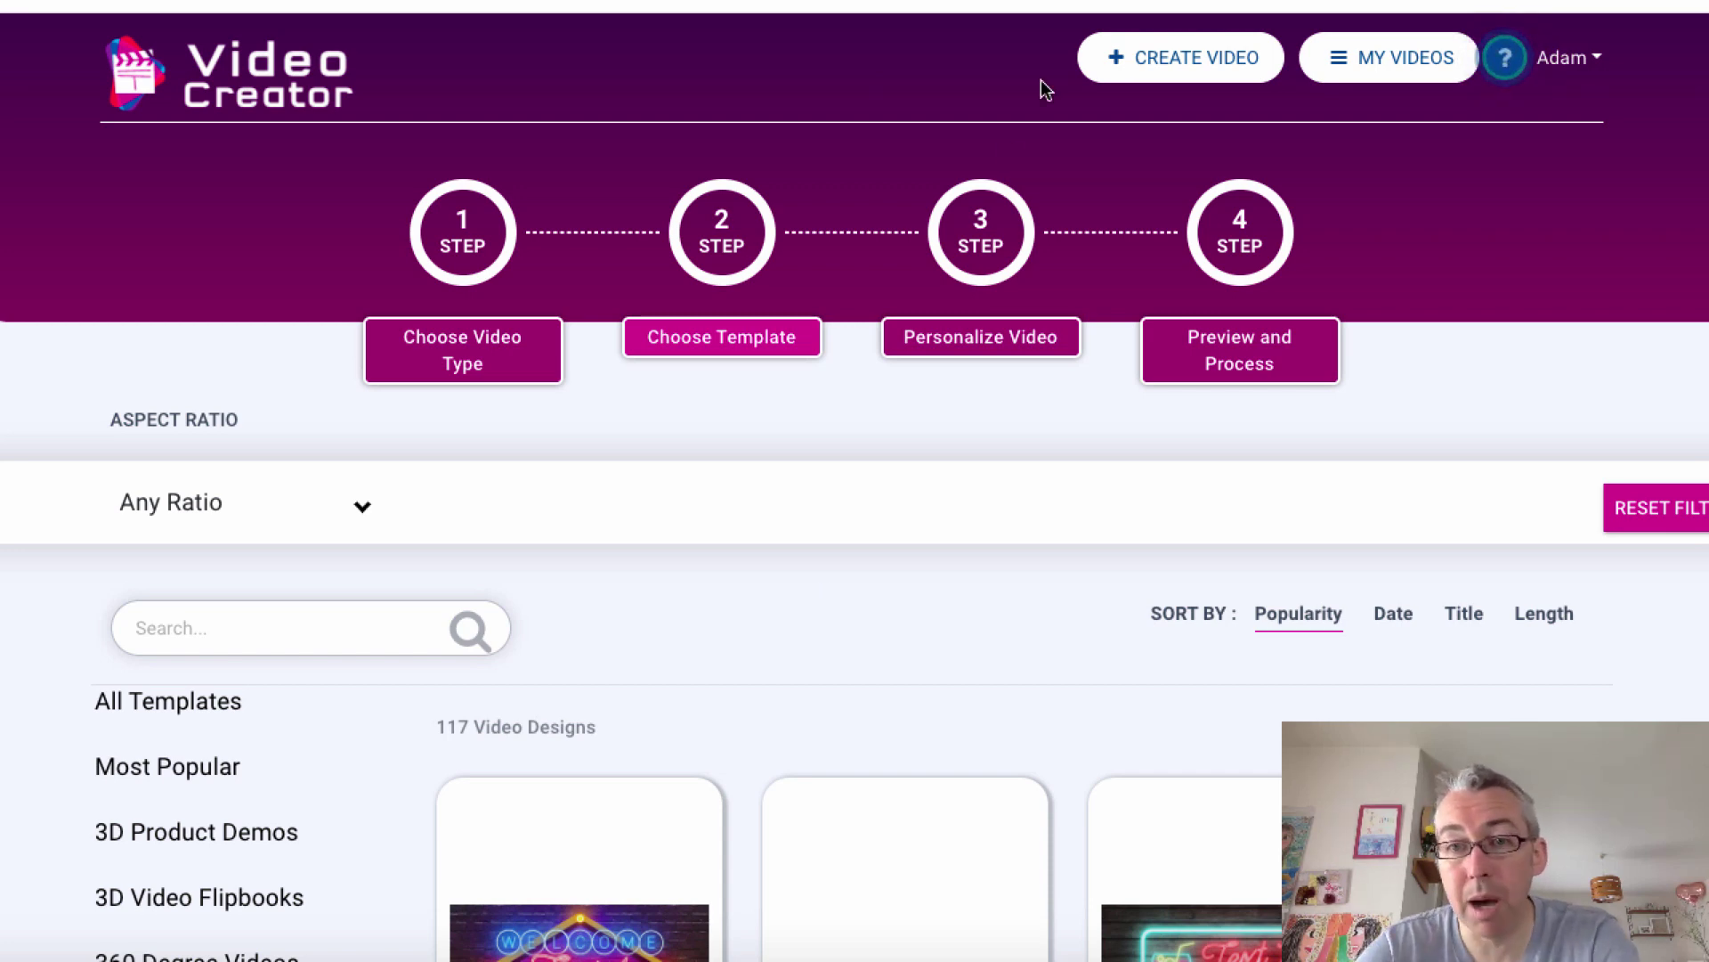
Return to My Videos and wait until Soda Can Mockup-0737 shows its video and DOWNLOAD button.
{"action": "left_click", "coordinate": [1362, 69]}
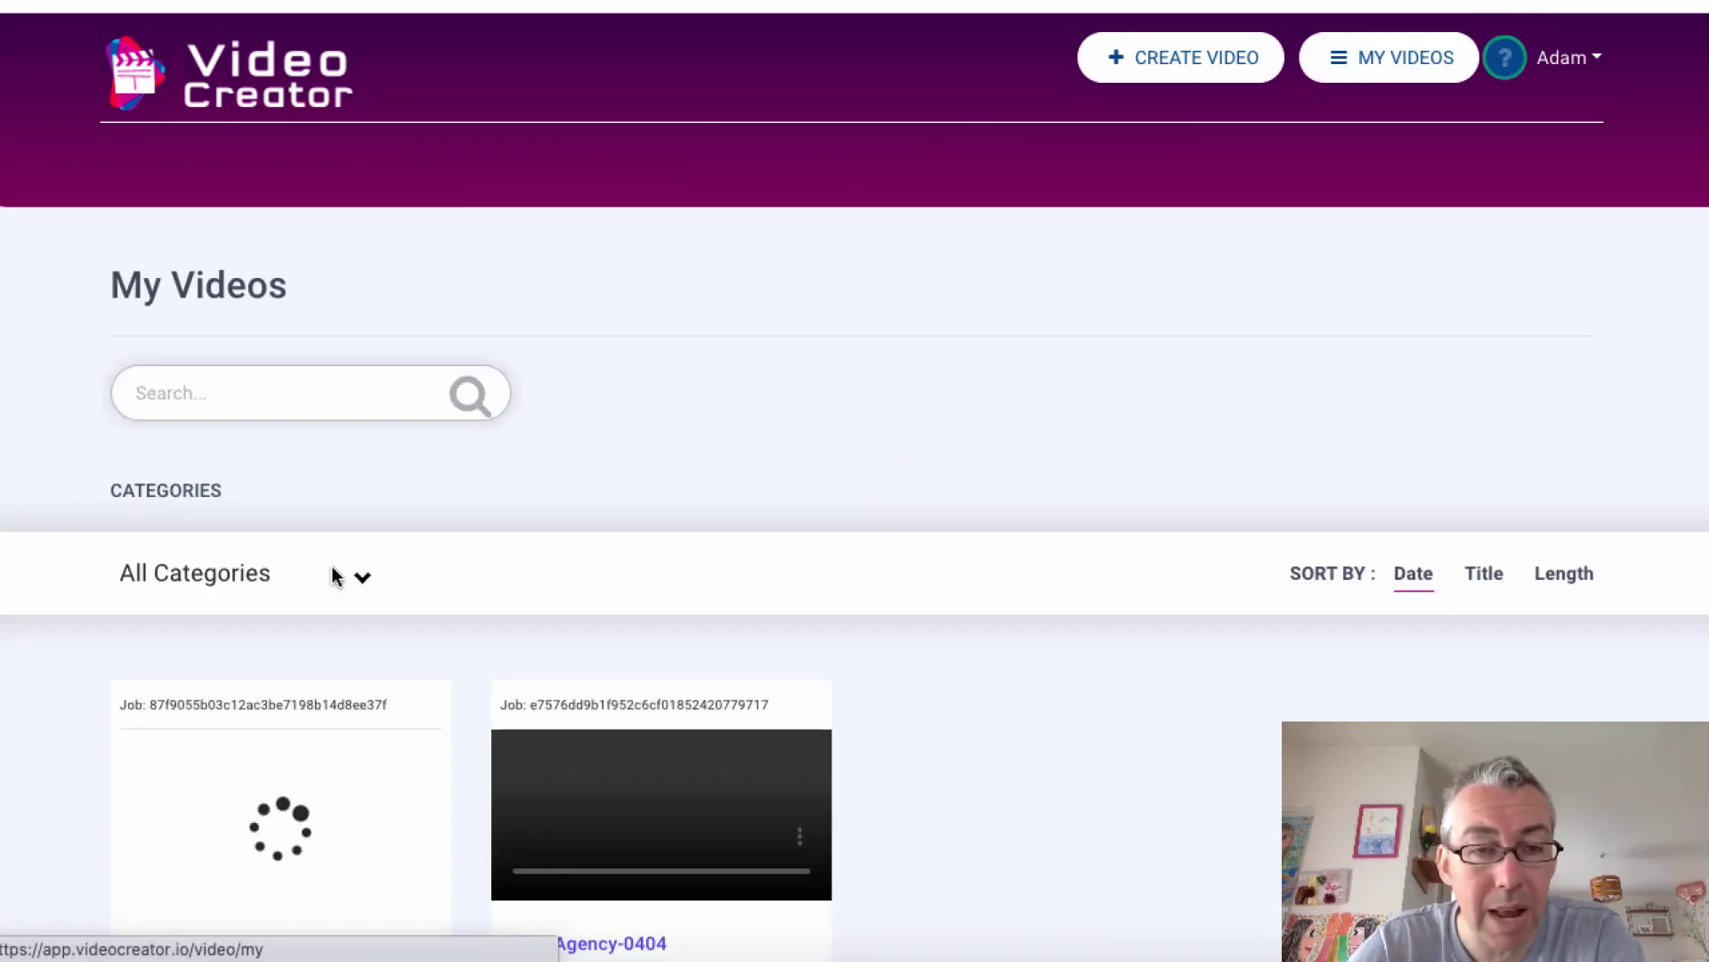
{"action": "scroll", "coordinate": [253, 617], "scroll_direction": "down", "scroll_amount": 2}
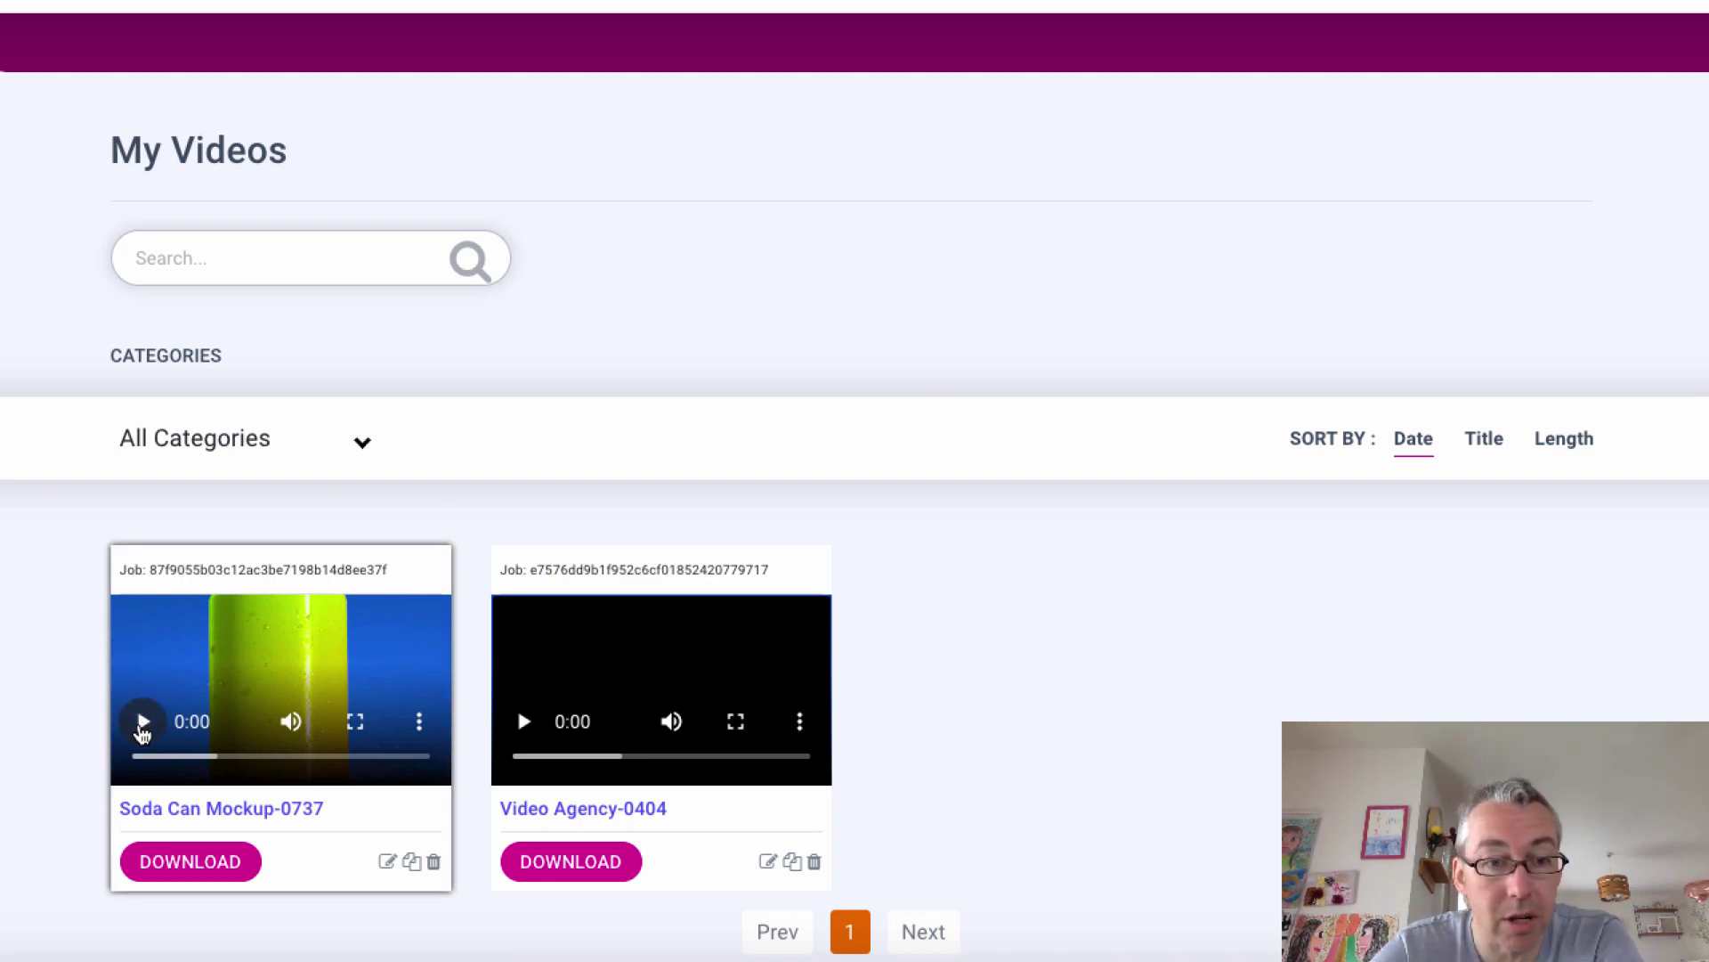
Play the Soda Can Mockup-0737 preview showing the yellow-green can against blue.
{"action": "left_click", "coordinate": [143, 723]}
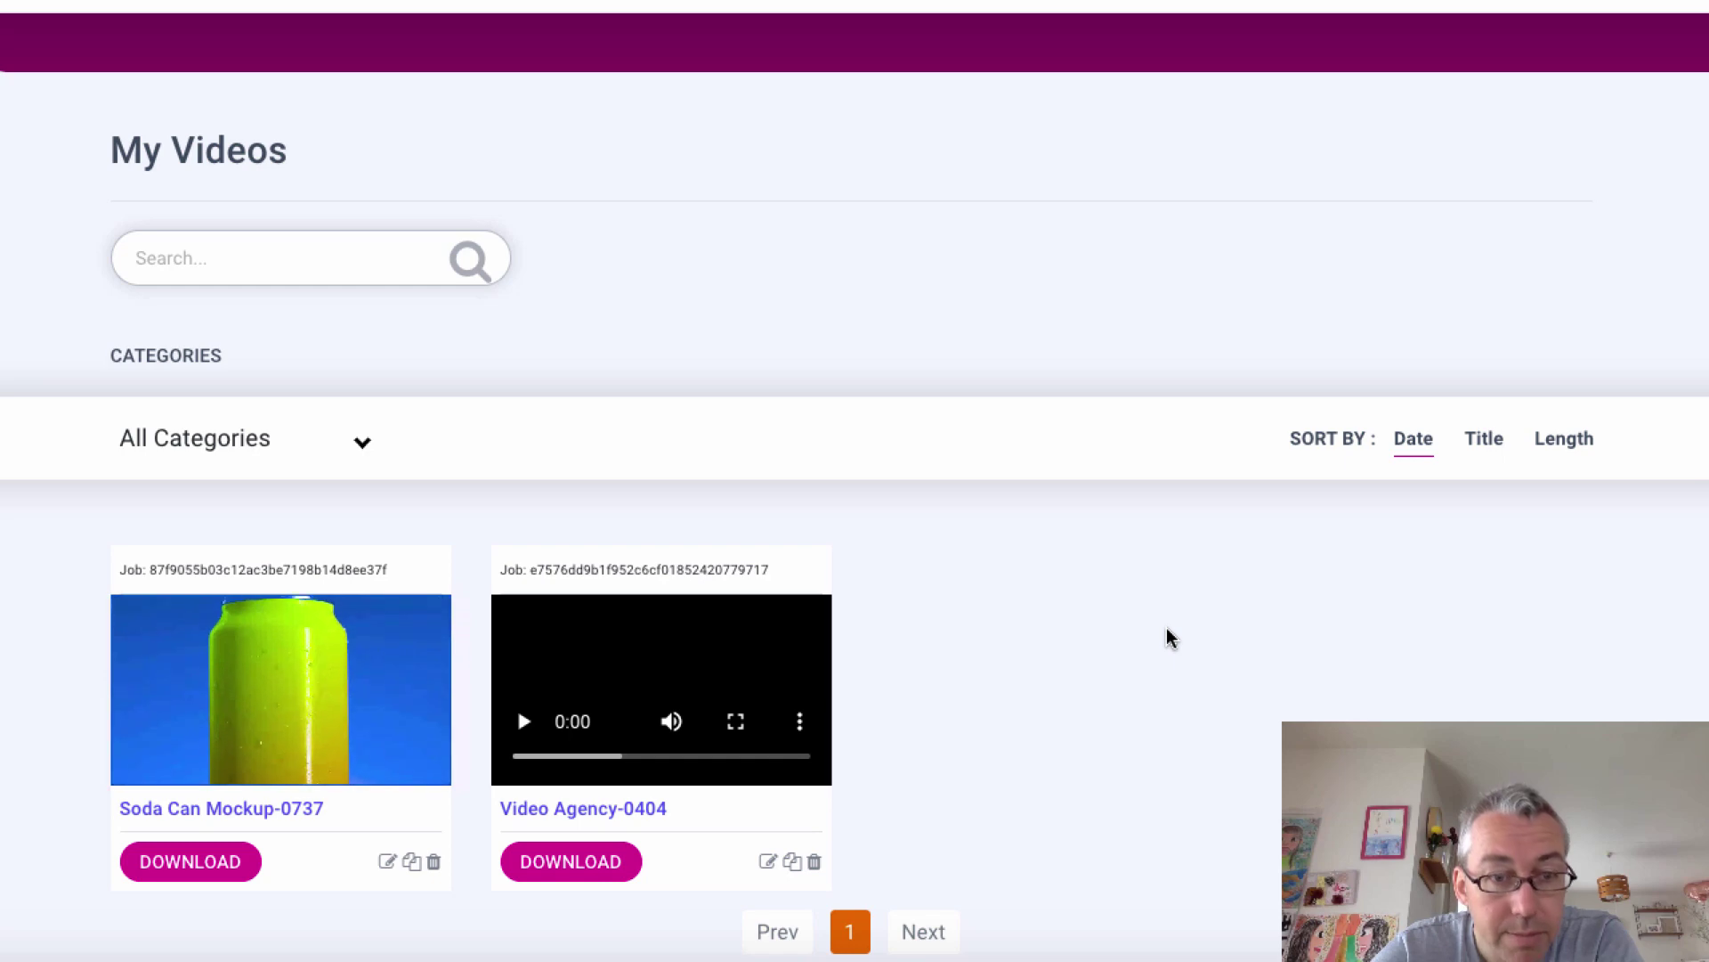